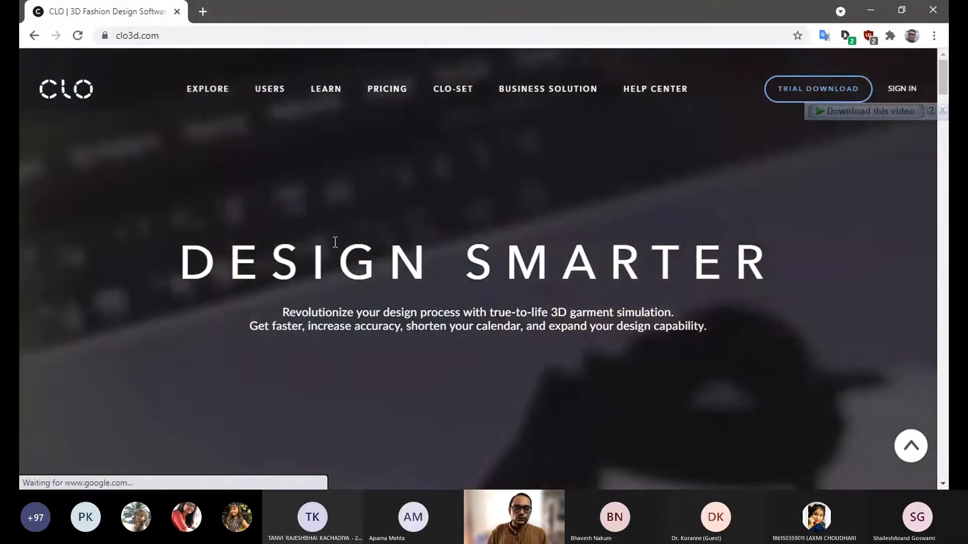
# Step: Look through the CLO home page's news section and its comparison of the vest's 2D sketch with the original and revised 3D samples
pyautogui.scroll(-3, 335, 243)
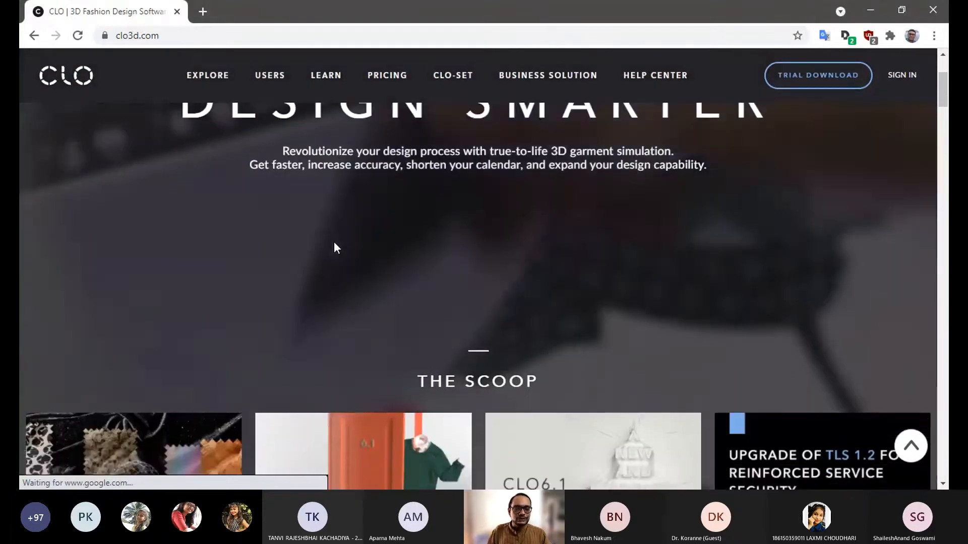
pyautogui.scroll(-10, 335, 244)
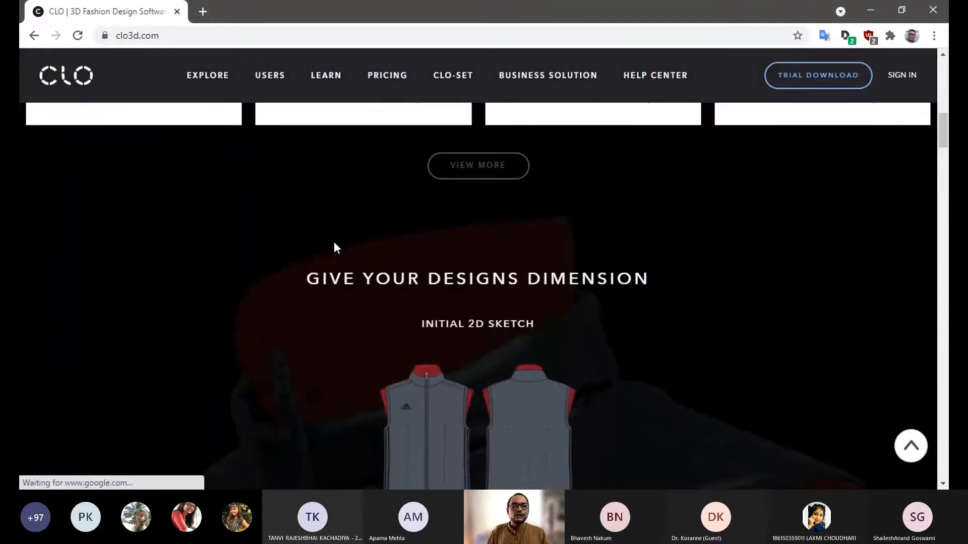
pyautogui.scroll(5, 335, 246)
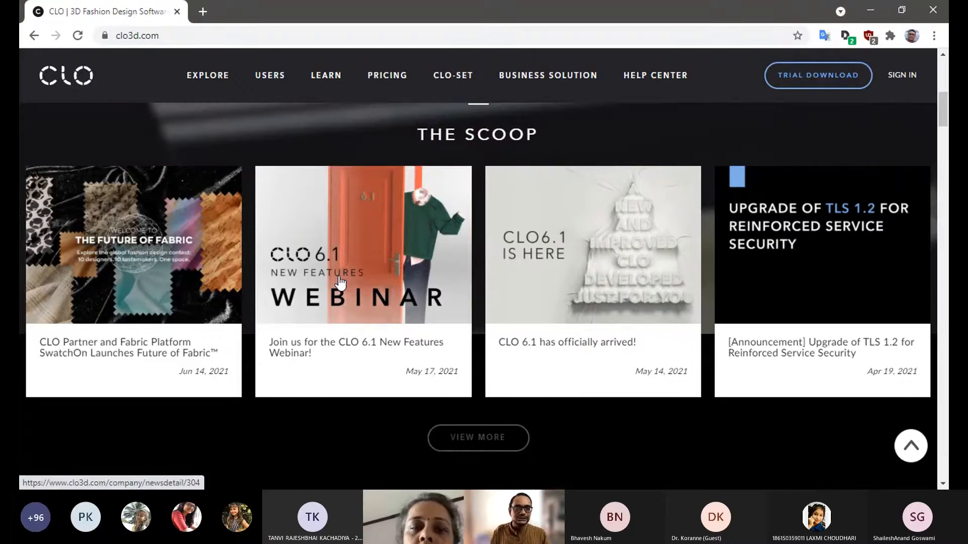
pyautogui.scroll(-6, 327, 276)
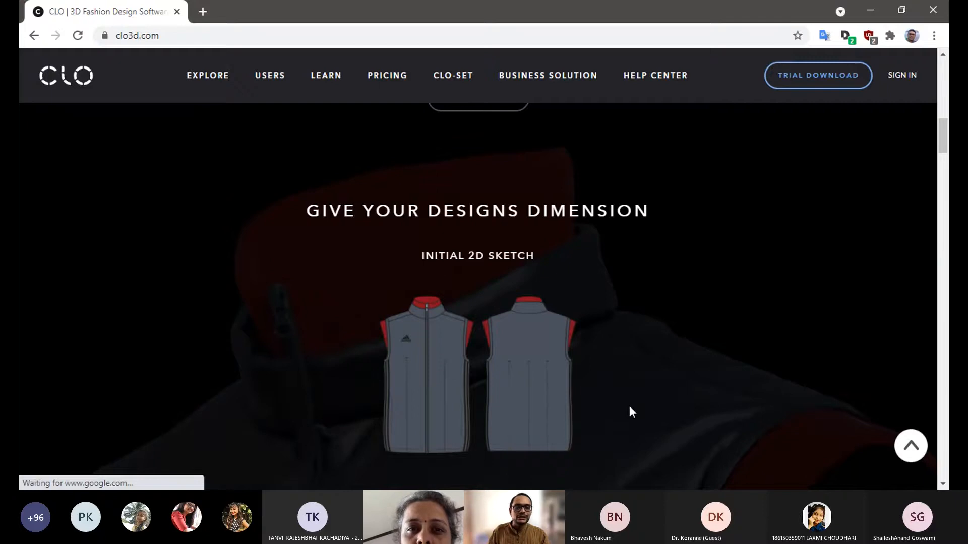
pyautogui.scroll(-5, 446, 248)
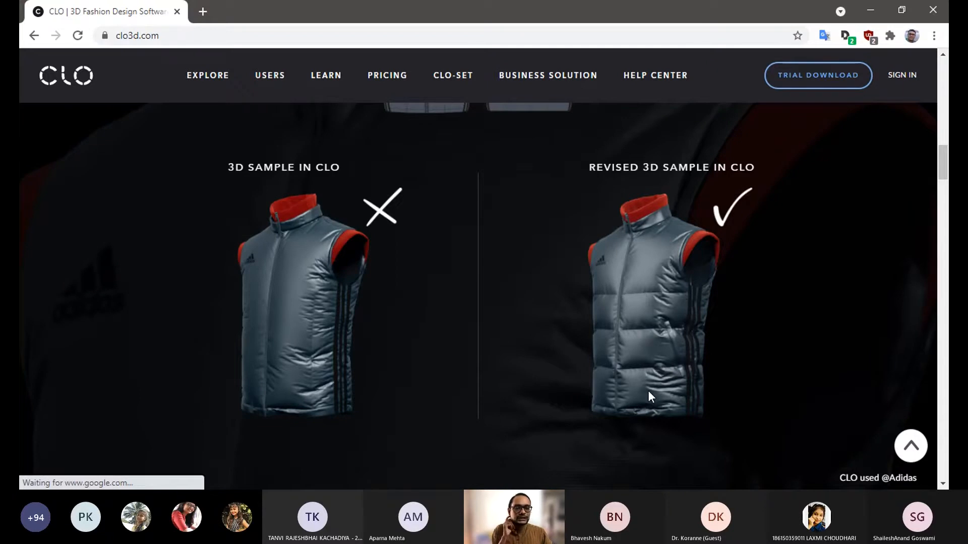
pyautogui.scroll(4, 568, 354)
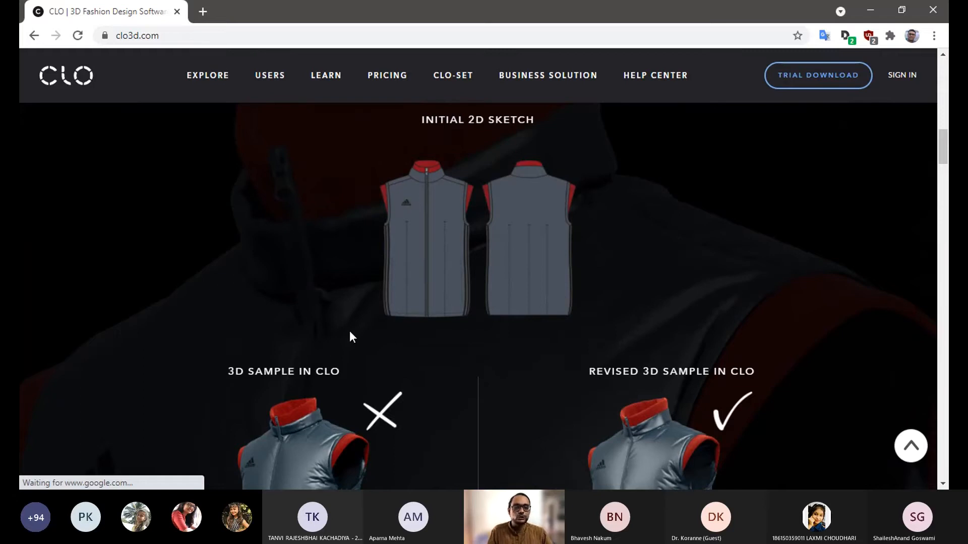
pyautogui.scroll(-3, 552, 258)
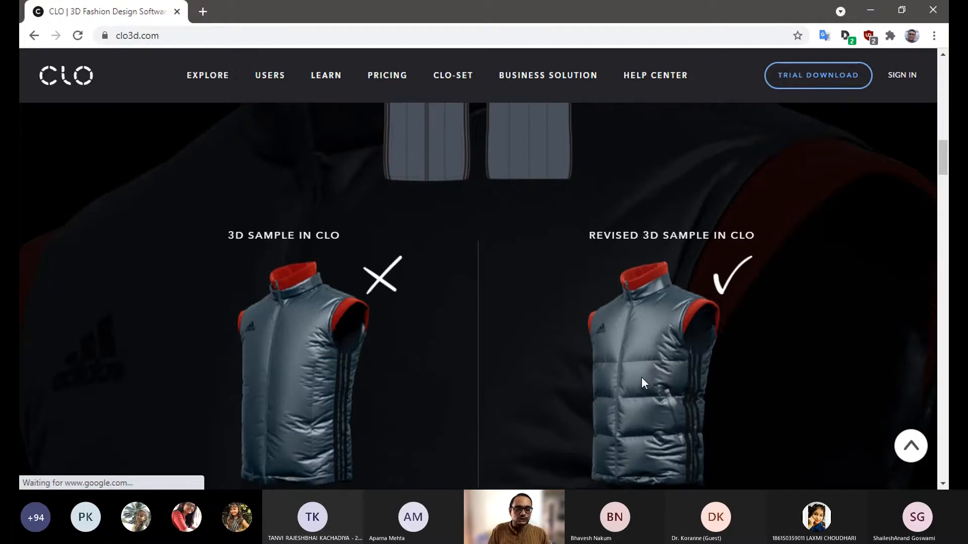
pyautogui.scroll(3, 641, 377)
pyautogui.scroll(-3, 552, 319)
pyautogui.scroll(-1, 553, 321)
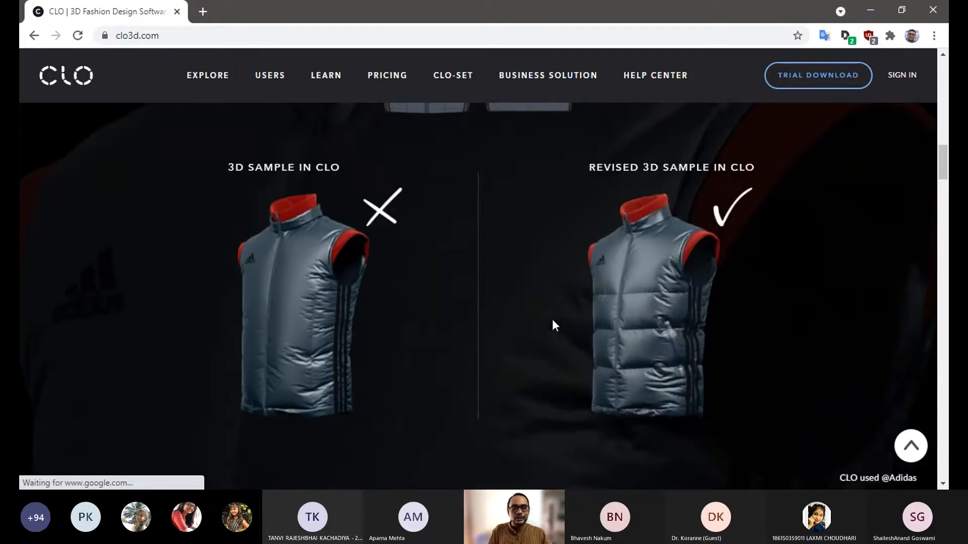
# Step: Examine the Real-Time Development and Trust Virtual Sampling sections of the CLO home page
pyautogui.scroll(-5, 552, 319)
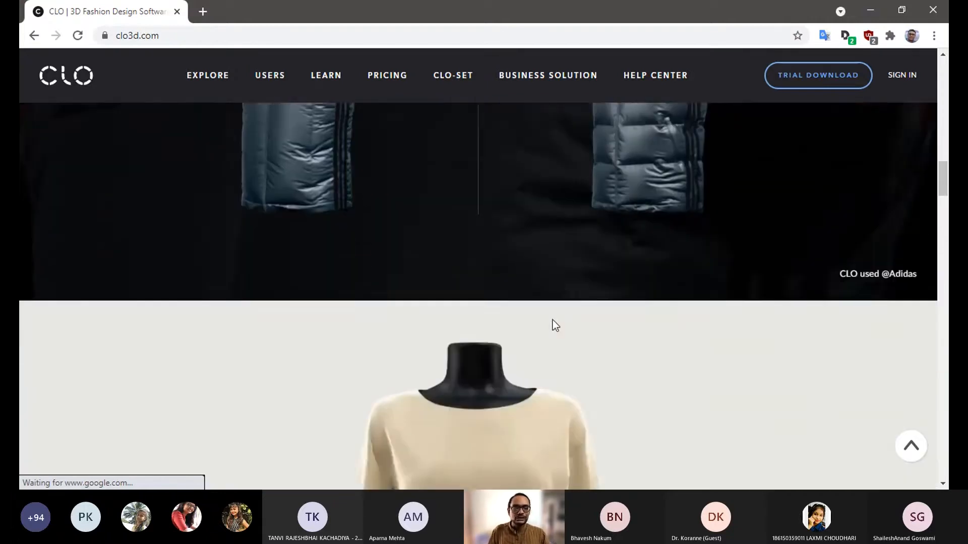
pyautogui.scroll(-2, 553, 319)
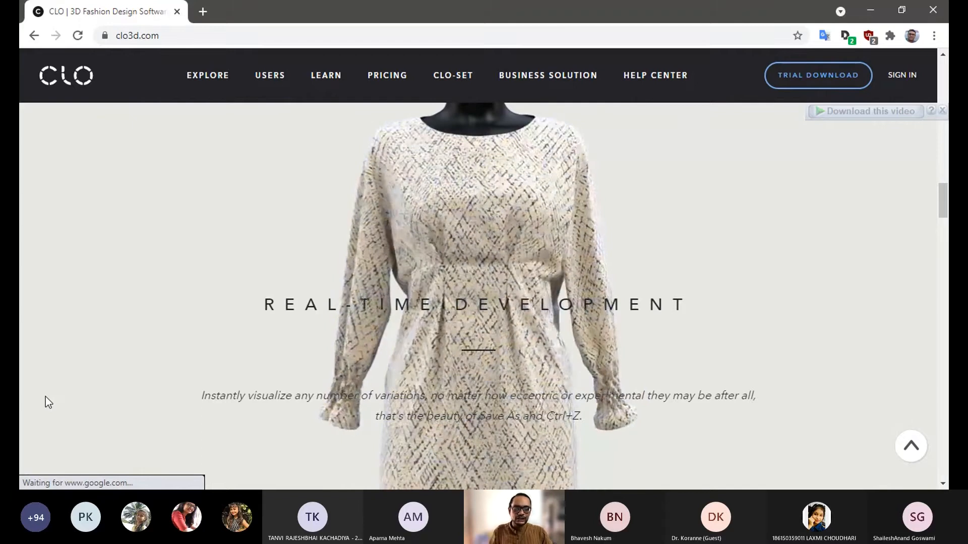
pyautogui.scroll(-10, 46, 419)
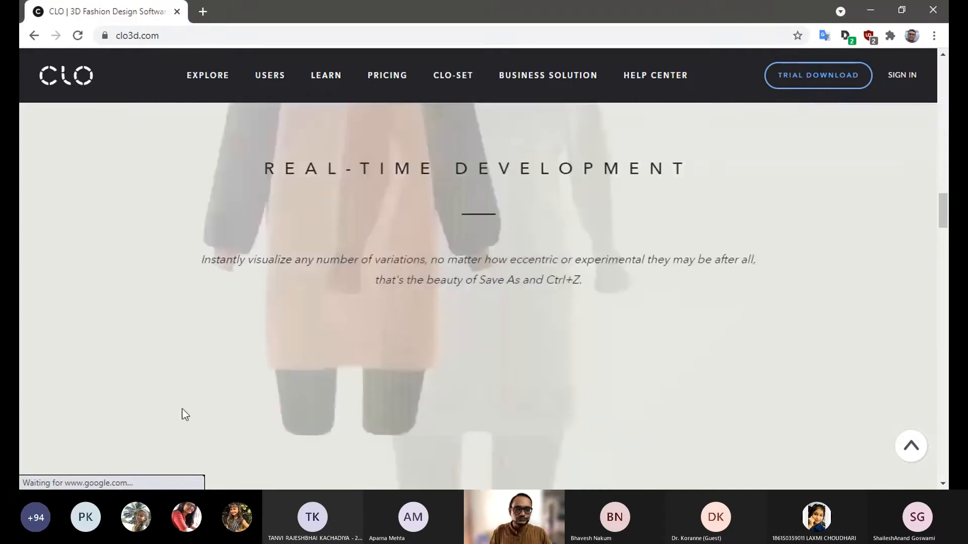
pyautogui.scroll(-6, 286, 350)
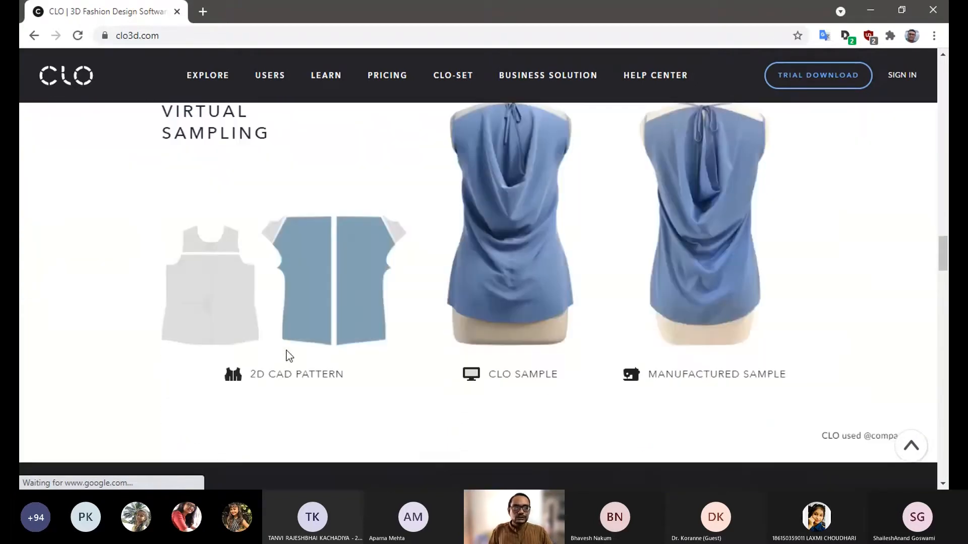
pyautogui.scroll(1, 286, 351)
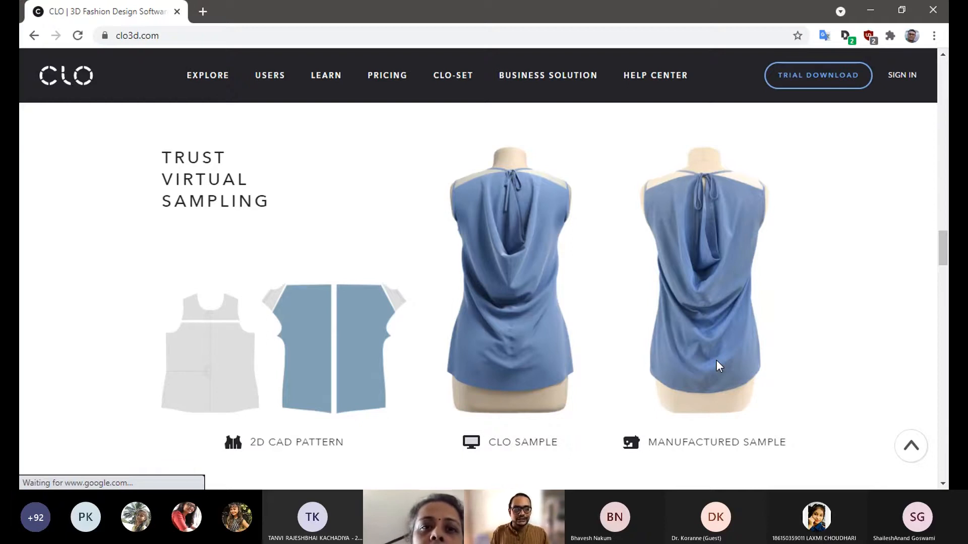
# Step: Compare the before and after workflows, sample lead times and adoption rates in the Slash Your Lead Times section
pyautogui.scroll(-9, 662, 330)
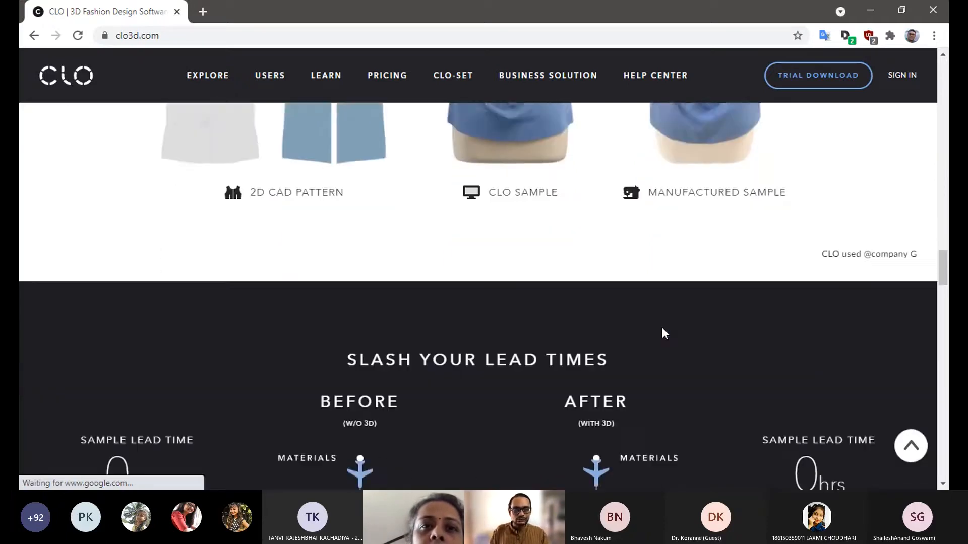
pyautogui.scroll(-1, 662, 328)
pyautogui.scroll(1, 662, 329)
pyautogui.scroll(-1, 662, 330)
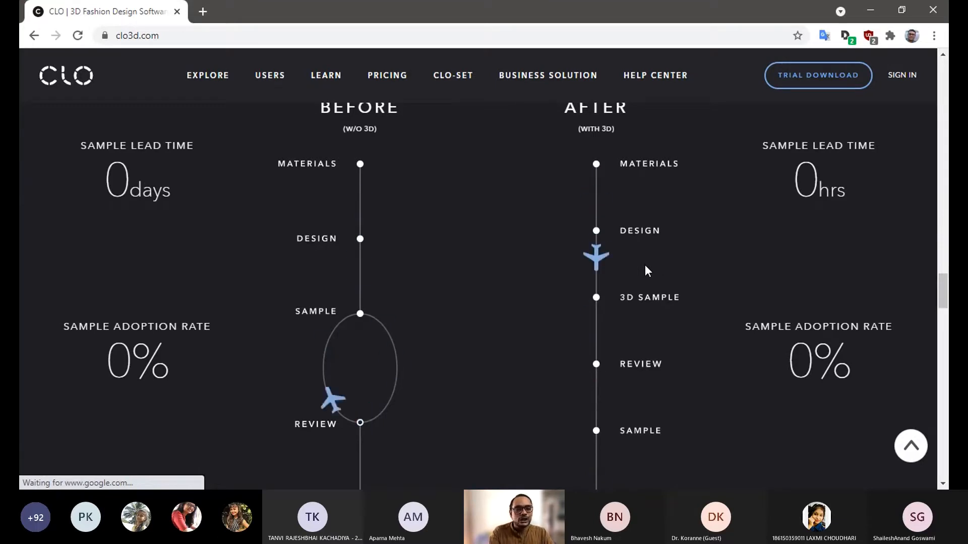
pyautogui.scroll(-2, 645, 263)
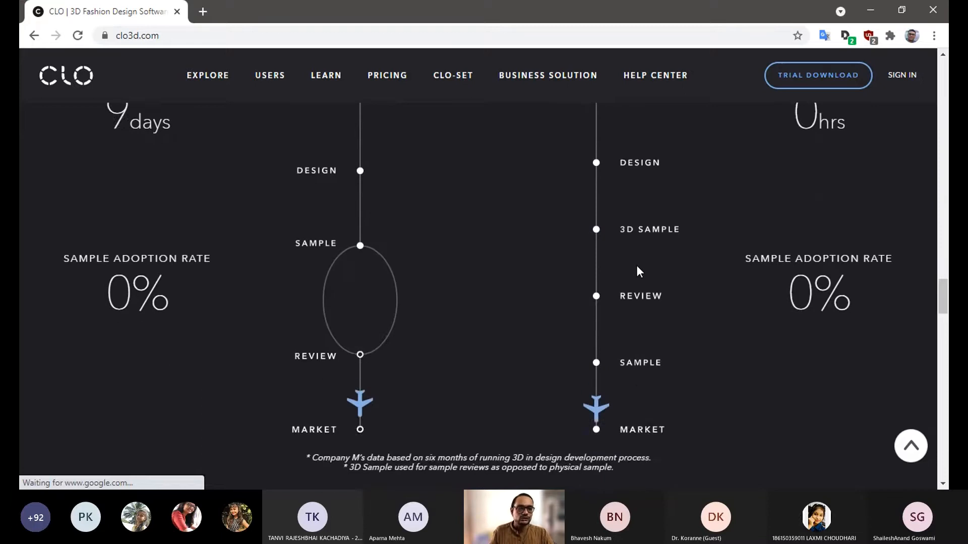
pyautogui.scroll(3, 638, 271)
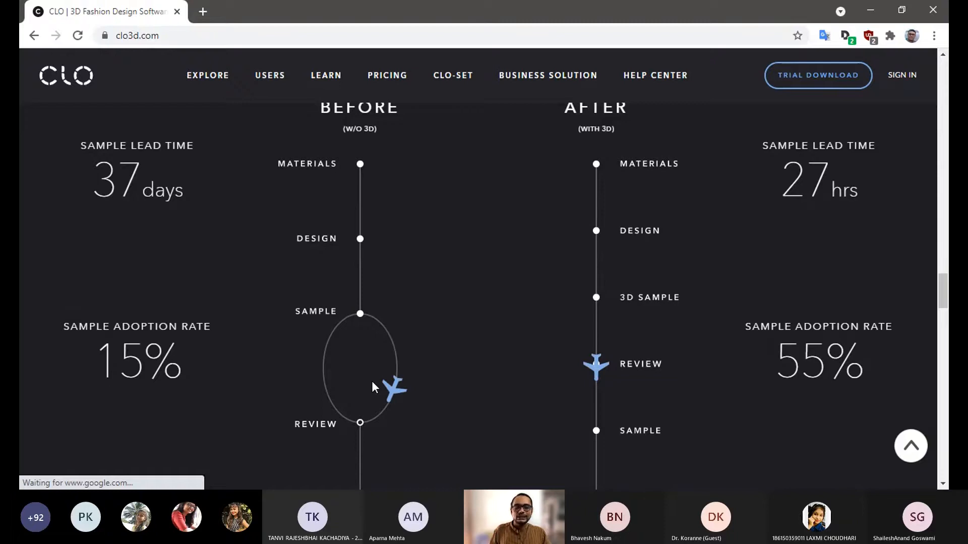
pyautogui.scroll(-1, 372, 381)
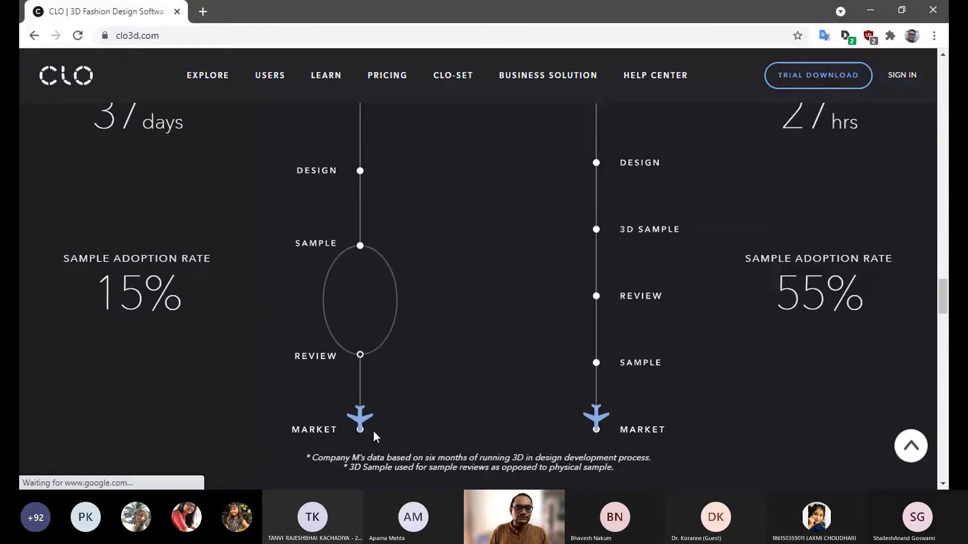
pyautogui.scroll(1, 373, 434)
pyautogui.scroll(1, 373, 437)
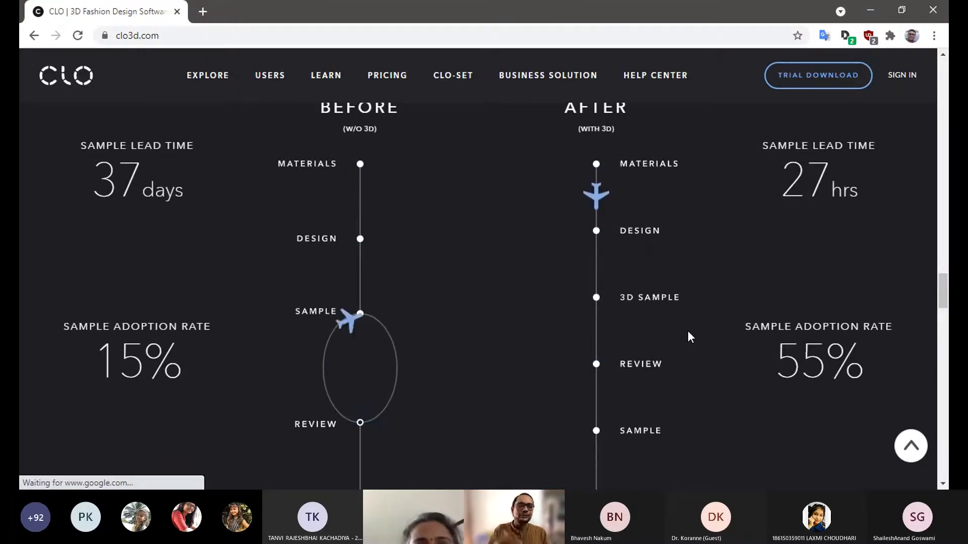
pyautogui.scroll(-3, 632, 384)
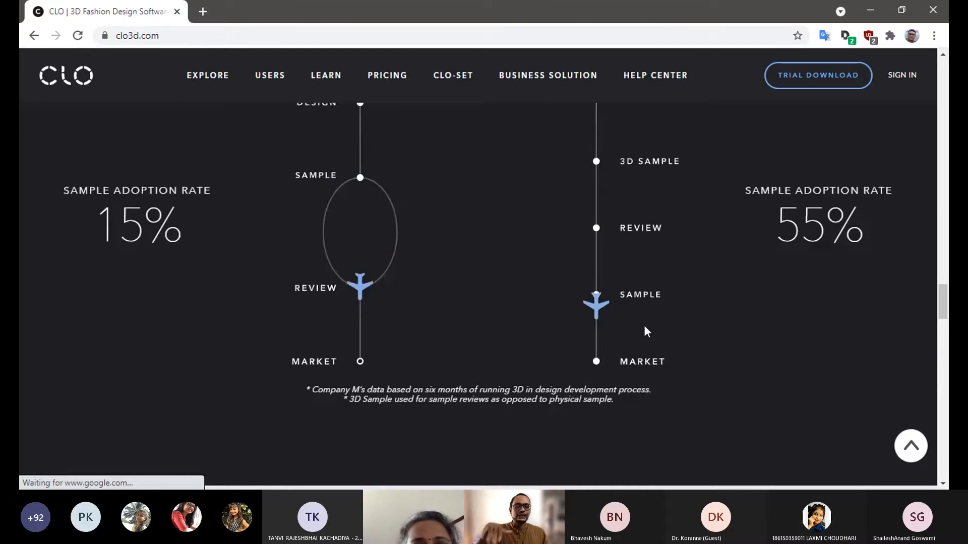
pyautogui.scroll(4, 645, 328)
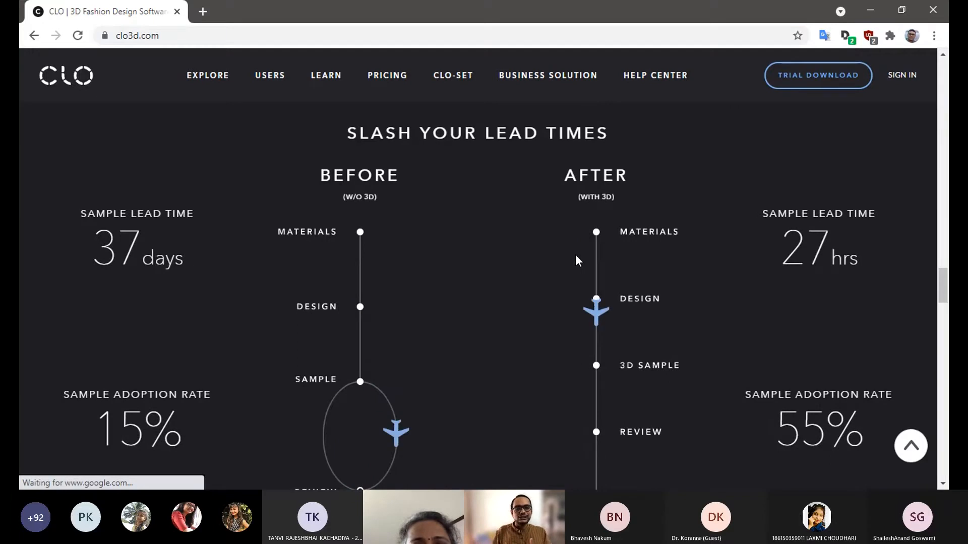
pyautogui.scroll(15, 413, 229)
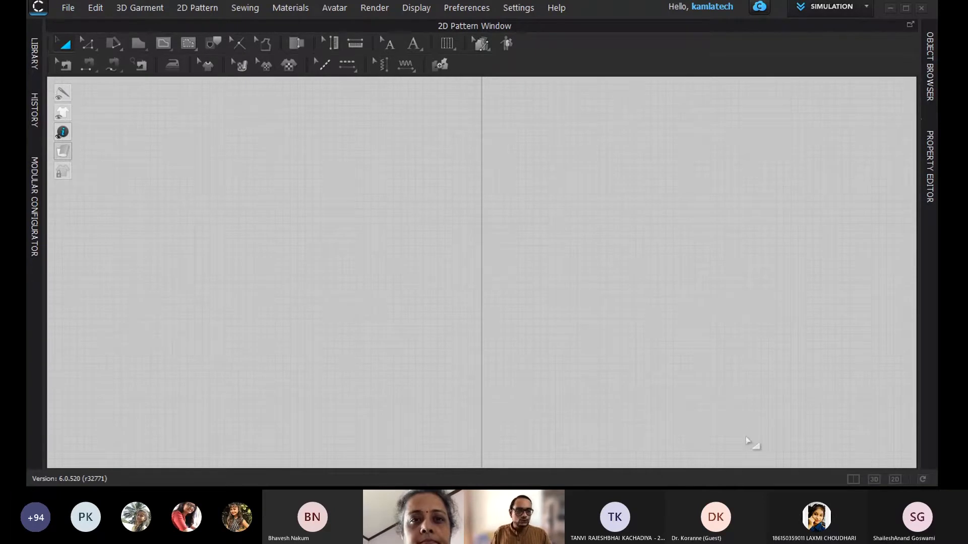
# Step: In the CLO application, view the empty 3D garment window and return to the 2D Pattern Window
pyautogui.click(877, 479)
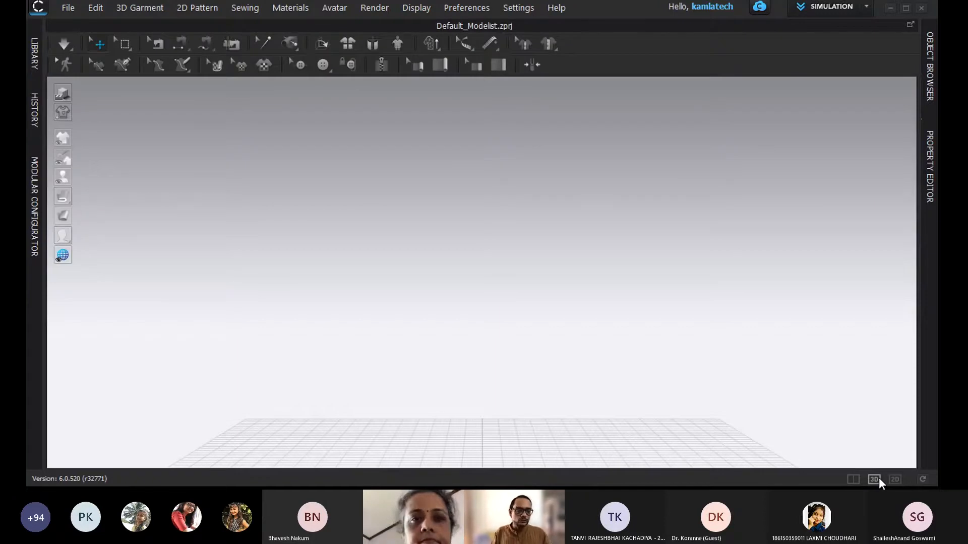
pyautogui.click(894, 479)
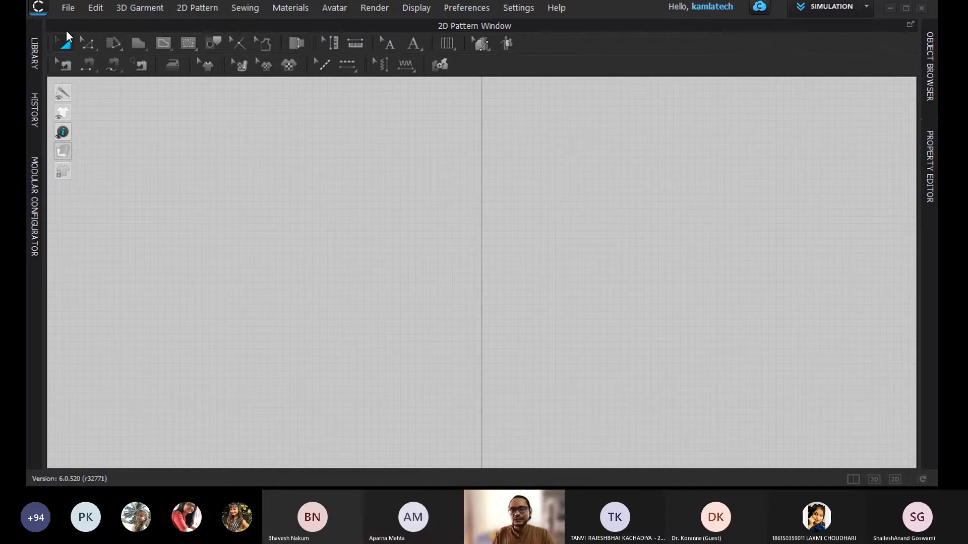
# Step: Load the male avatar MV2_Thomas.avt from the Male_V2 folder of the avatar library
pyautogui.click(34, 57)
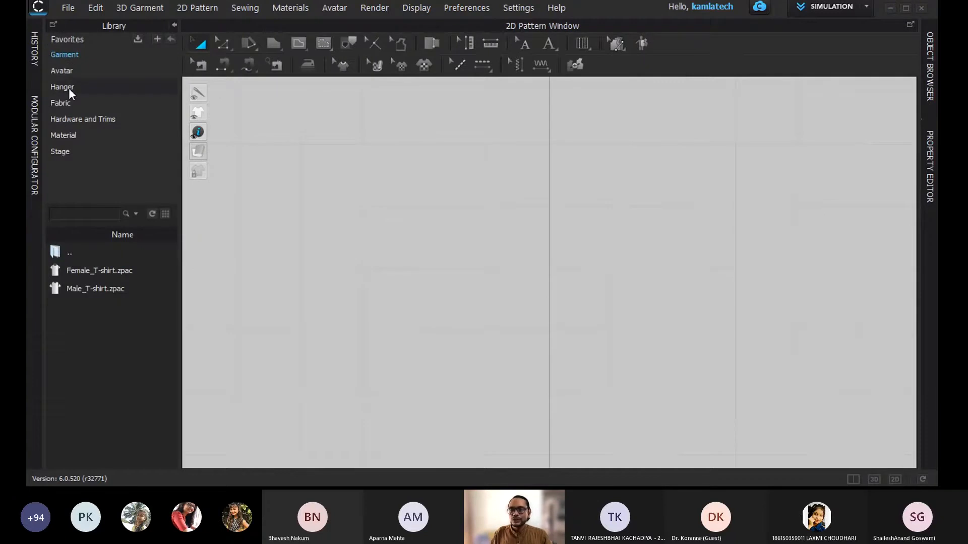
pyautogui.click(61, 72)
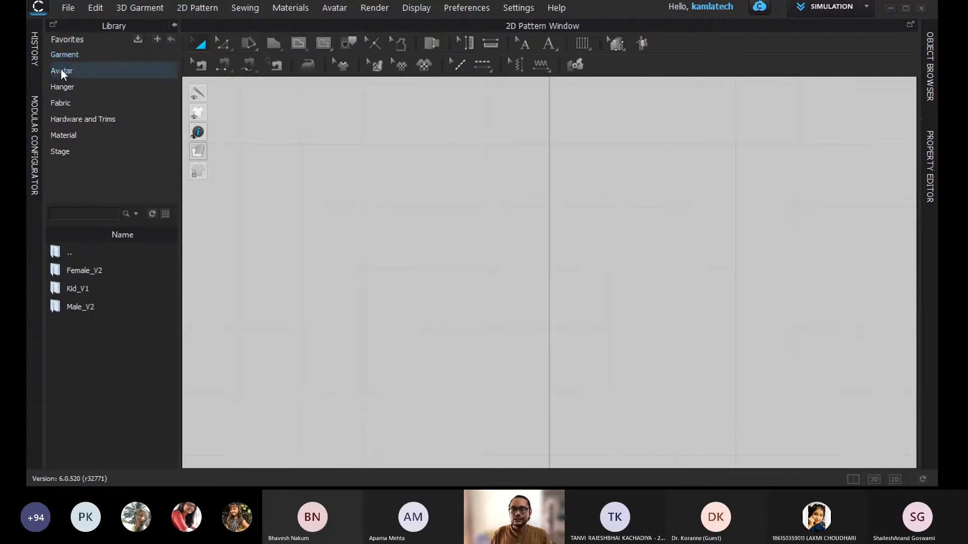
pyautogui.click(85, 308)
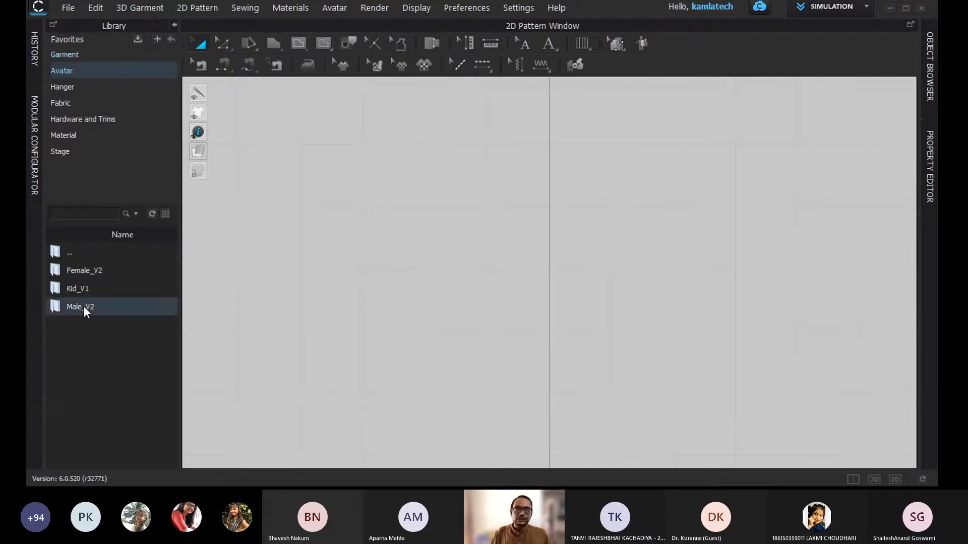
pyautogui.doubleClick(84, 306)
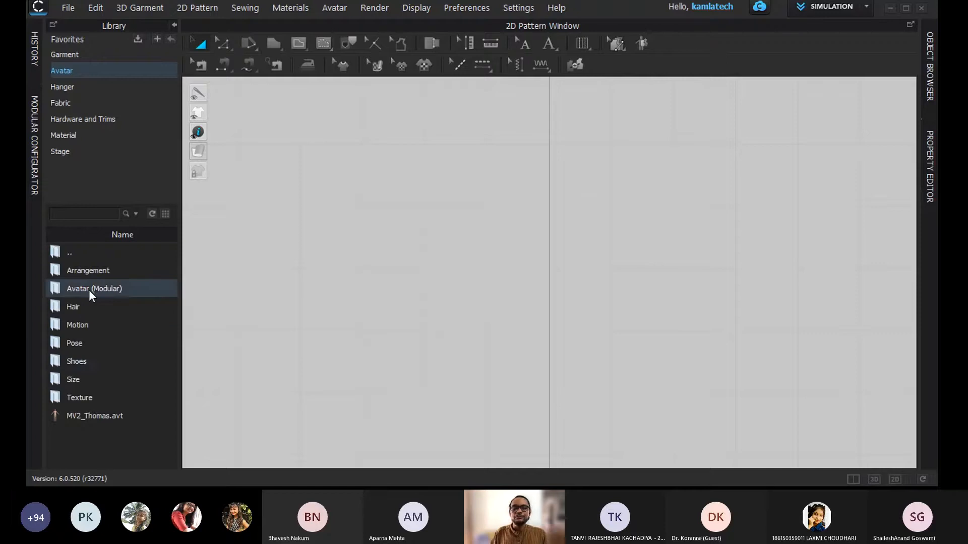
pyautogui.moveTo(75, 414)
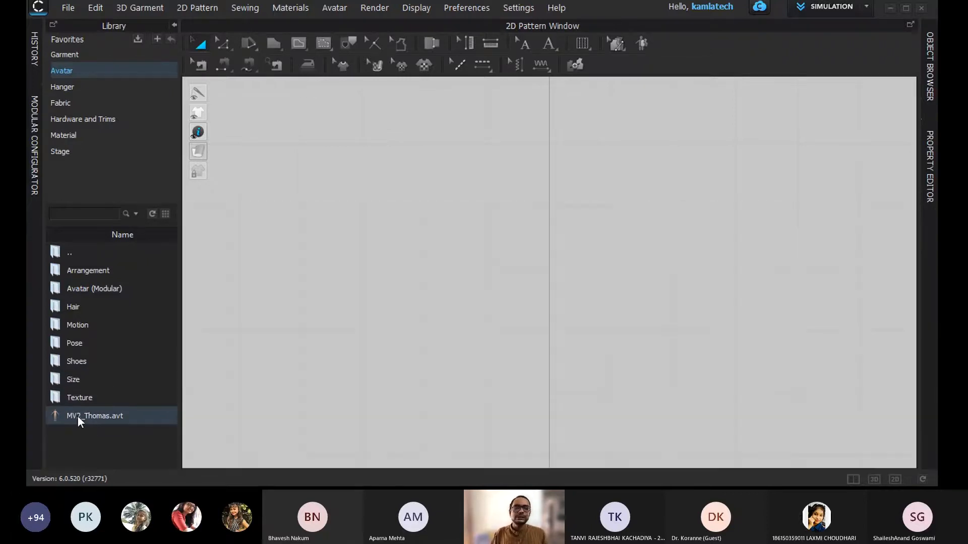
pyautogui.doubleClick(78, 416)
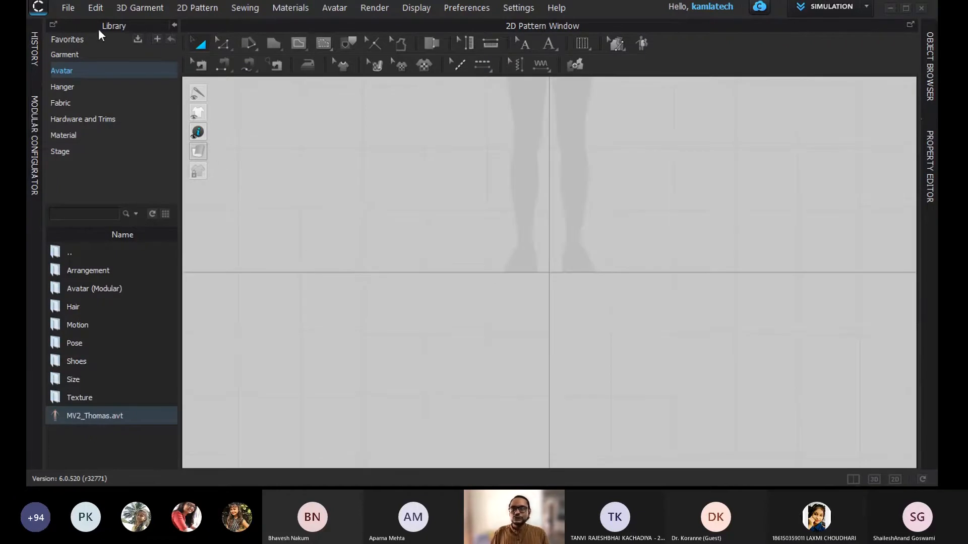
# Step: Collapse the Library and bring the avatar's silhouette from head to feet into view in the 2D Pattern Window
pyautogui.click(174, 24)
pyautogui.scroll(4, 405, 261)
pyautogui.scroll(-5, 405, 261)
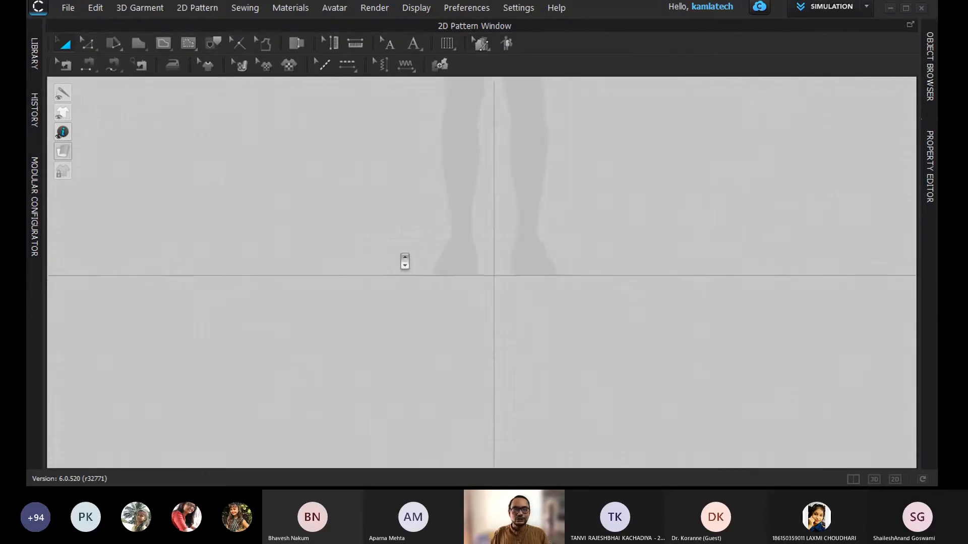
pyautogui.moveTo(433, 239); pyautogui.dragTo(480, 330, button='right')
pyautogui.scroll(4, 484, 303)
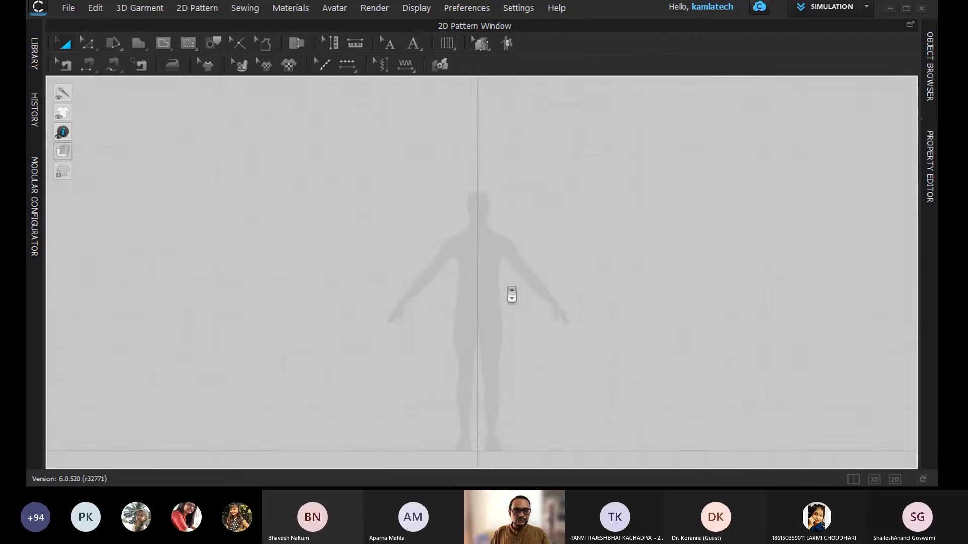
pyautogui.scroll(2, 497, 317)
pyautogui.moveTo(496, 313); pyautogui.dragTo(495, 295, button='right')
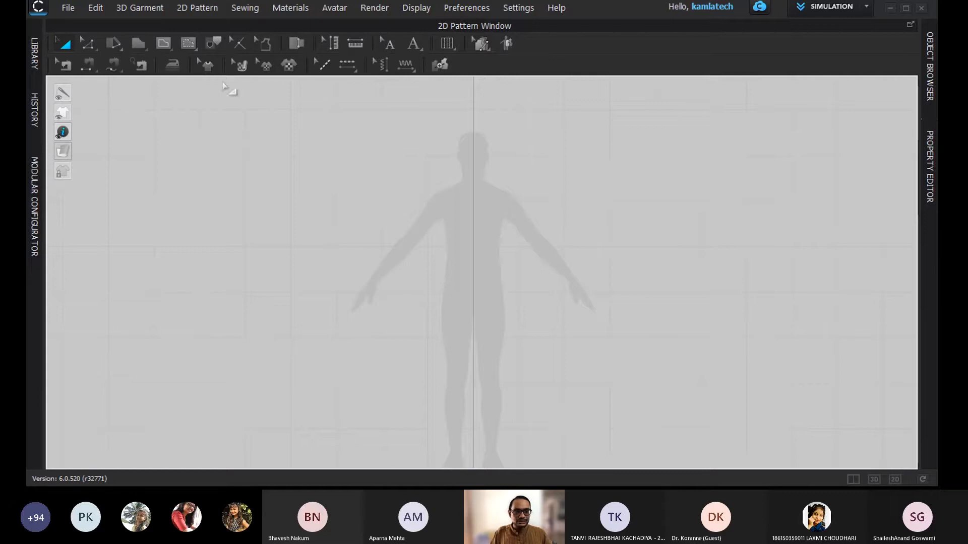
# Step: Display the 3D garment window and inspect the loaded male avatar up close
pyautogui.click(880, 480)
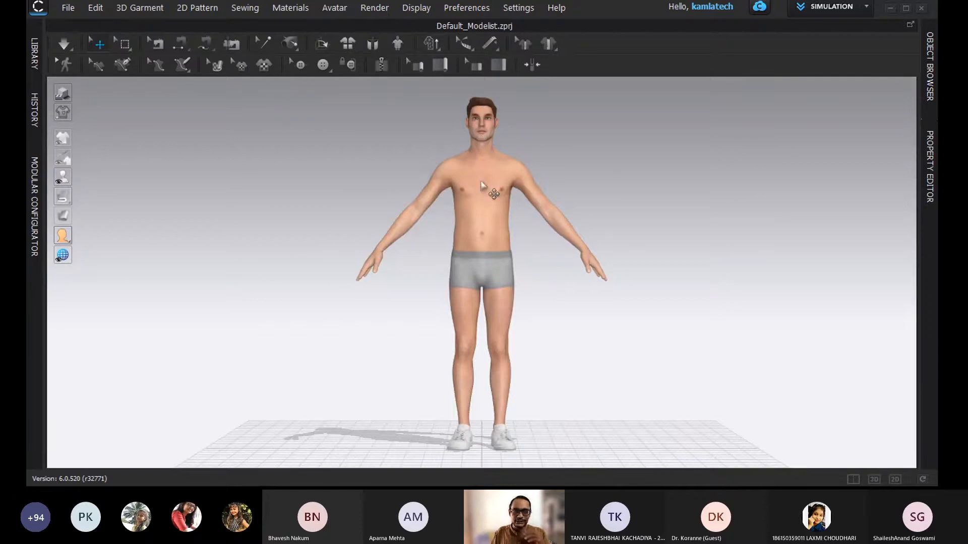
pyautogui.scroll(4, 484, 187)
pyautogui.scroll(-4, 486, 190)
pyautogui.scroll(4, 486, 190)
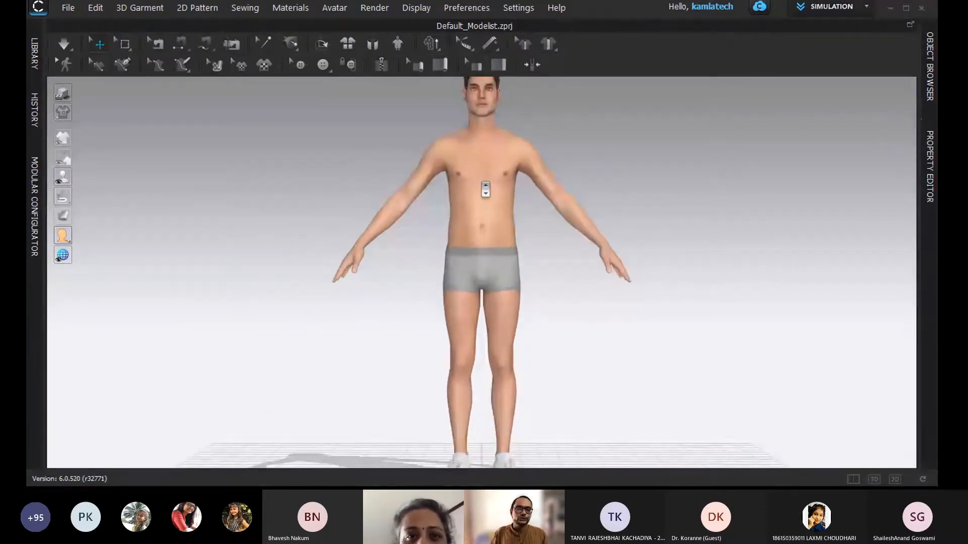
# Step: View the avatar from the front, and return to the 2D Pattern Window with the silhouette's upper body in view
pyautogui.moveTo(530, 214); pyautogui.dragTo(583, 204, button='right')
pyautogui.press('2')
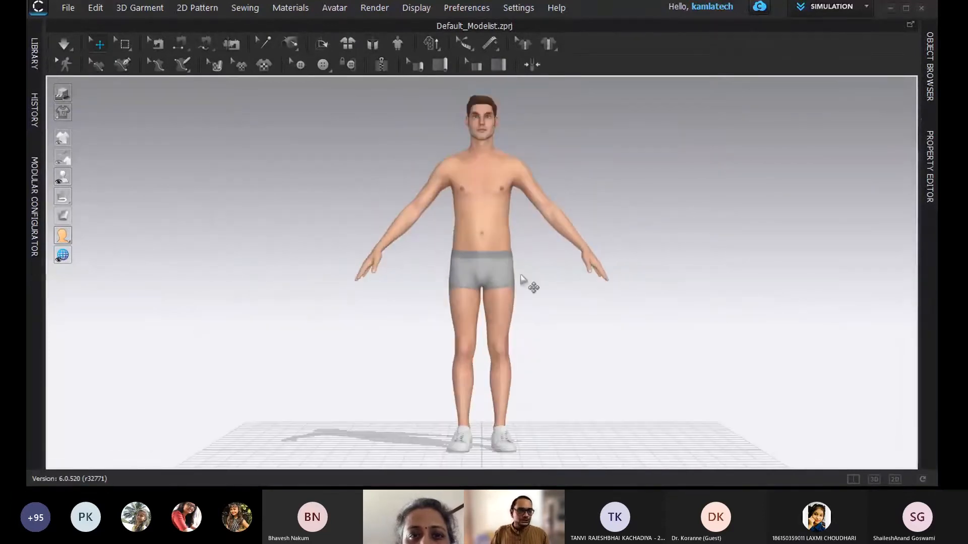
pyautogui.click(896, 479)
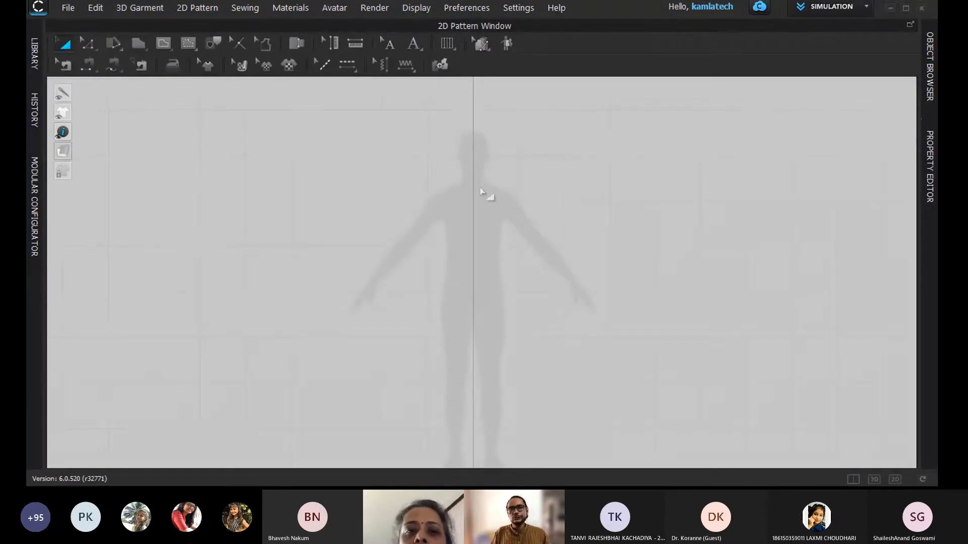
pyautogui.scroll(5, 484, 195)
pyautogui.scroll(-4, 484, 195)
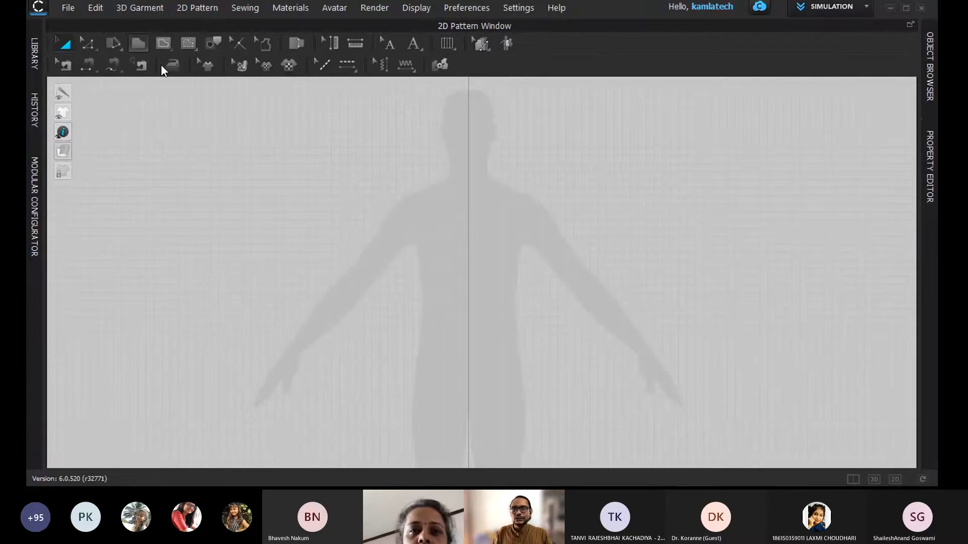
# Step: Start a half front bodice polygon on the silhouette's center line with a curved neckline of about 5.2 and a straight shoulder of about 5.4
pyautogui.click(161, 65)
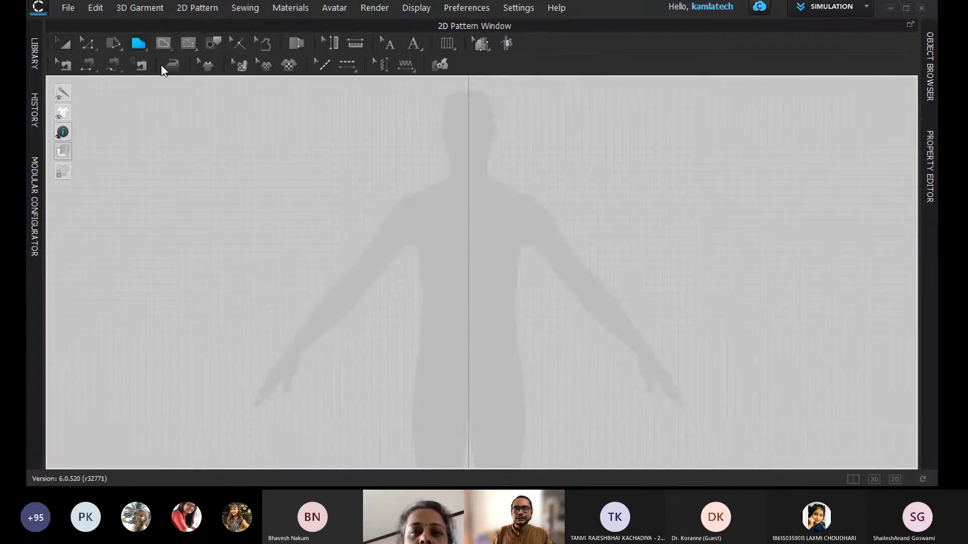
pyautogui.click(468, 202)
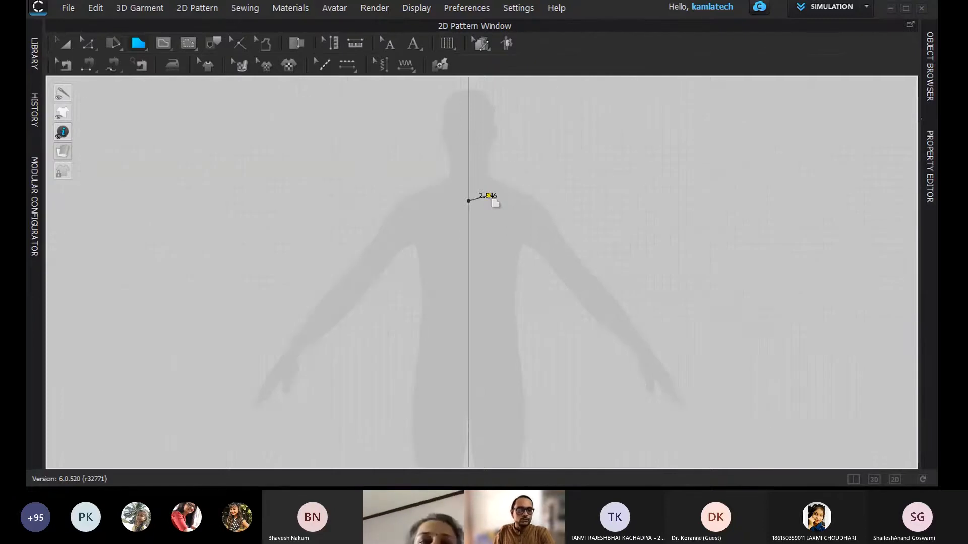
pyautogui.click(488, 195)
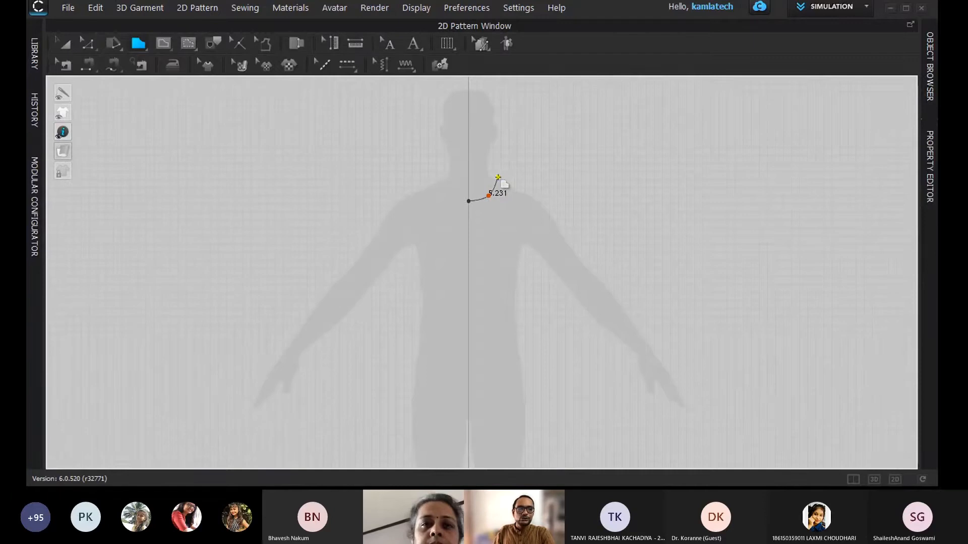
pyautogui.click(498, 177)
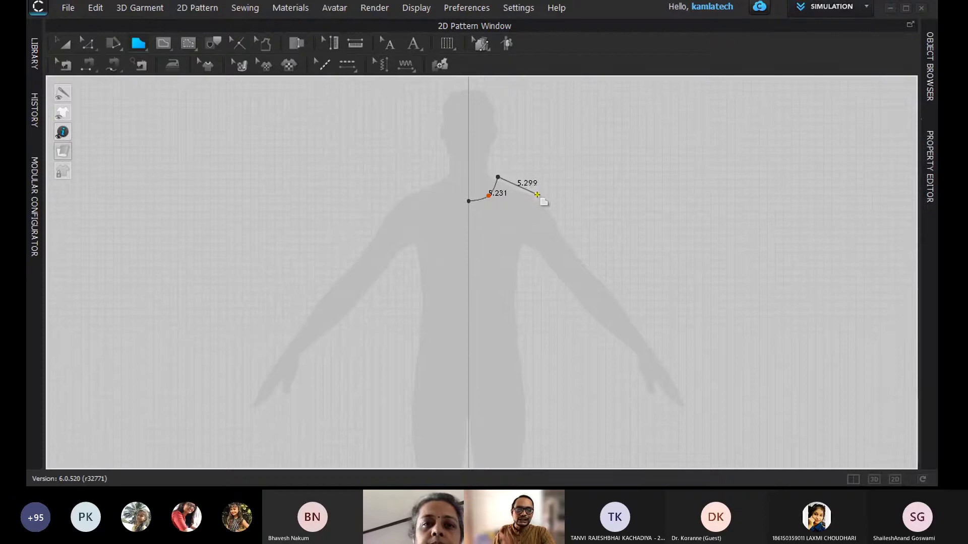
pyautogui.click(537, 196)
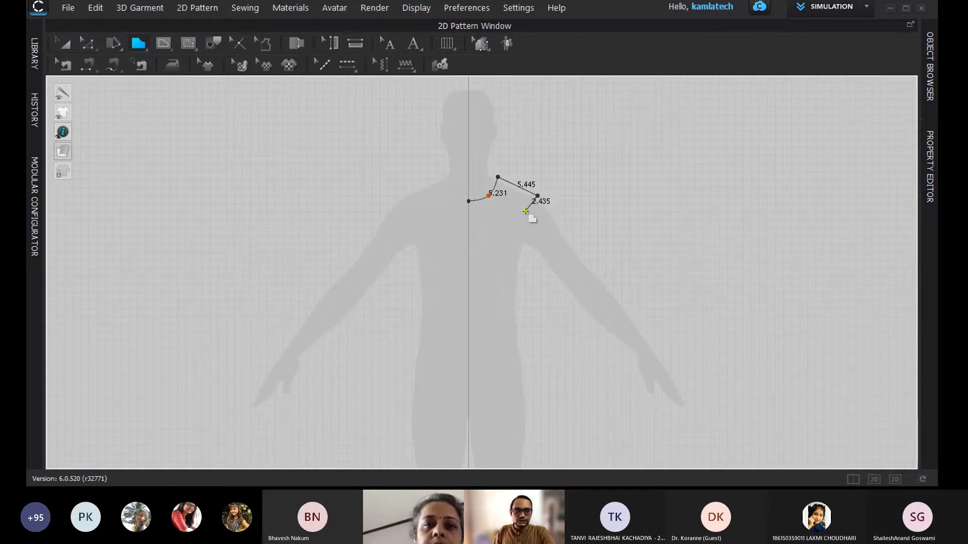
# Step: Complete the half bodice with a curved armhole of about 8.8, a side seam of about 12.3, and straight hem and center-front edges
pyautogui.keyDown('ctrl'); pyautogui.click(522, 217); pyautogui.keyUp('ctrl')
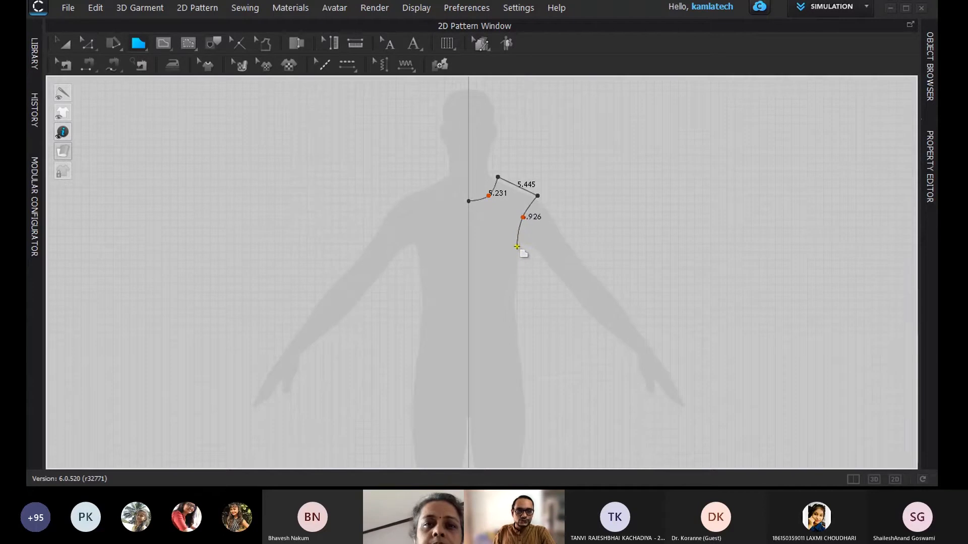
pyautogui.keyDown('ctrl'); pyautogui.click(516, 246); pyautogui.keyUp('ctrl')
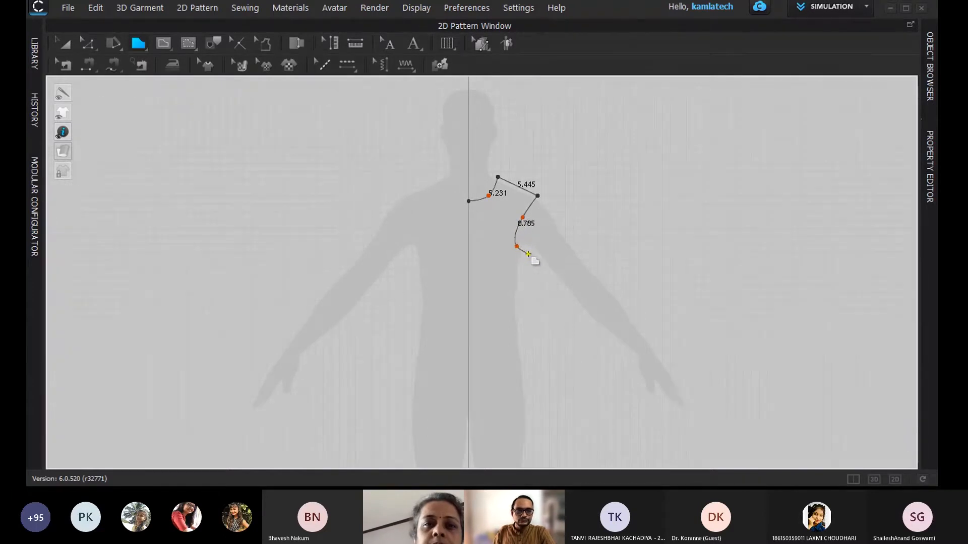
pyautogui.click(528, 253)
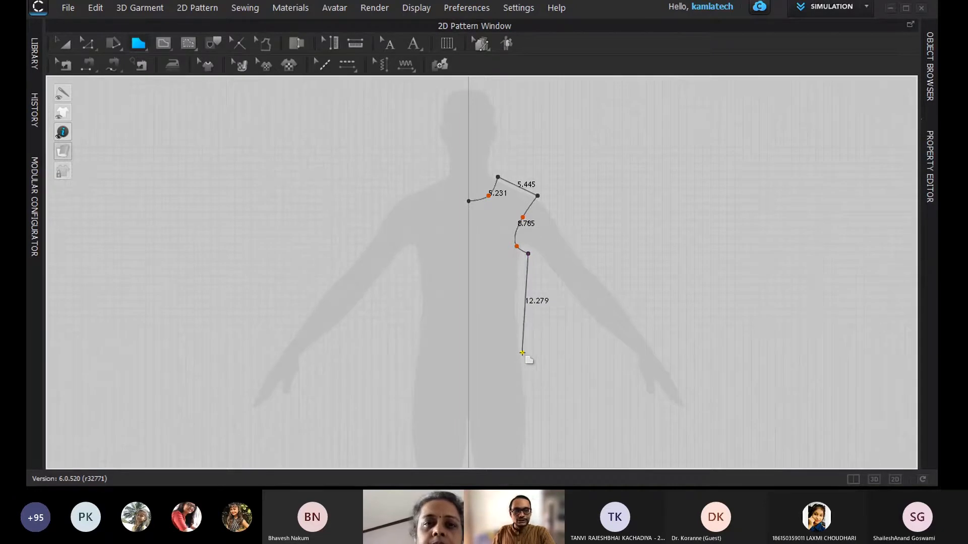
pyautogui.click(522, 353)
pyautogui.click(468, 351)
pyautogui.click(469, 201)
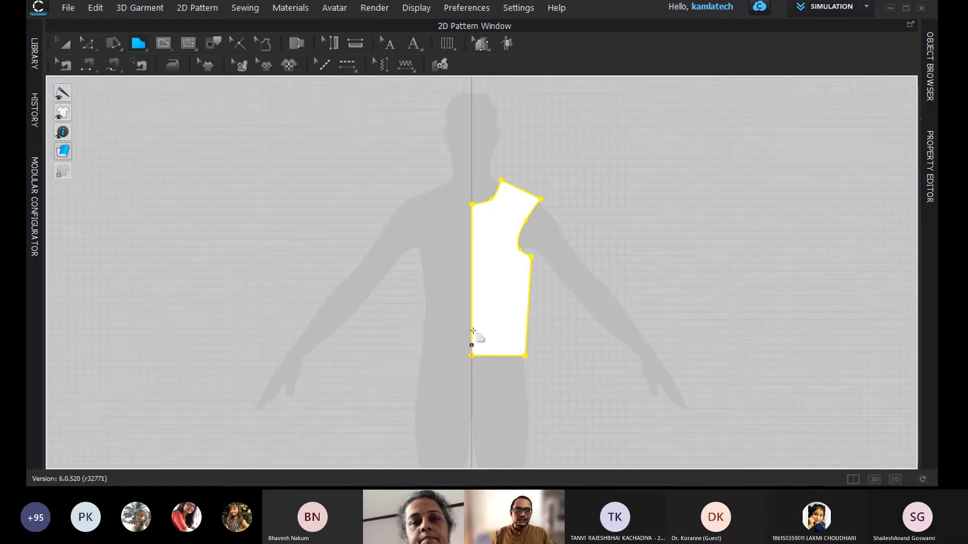
pyautogui.click(500, 179)
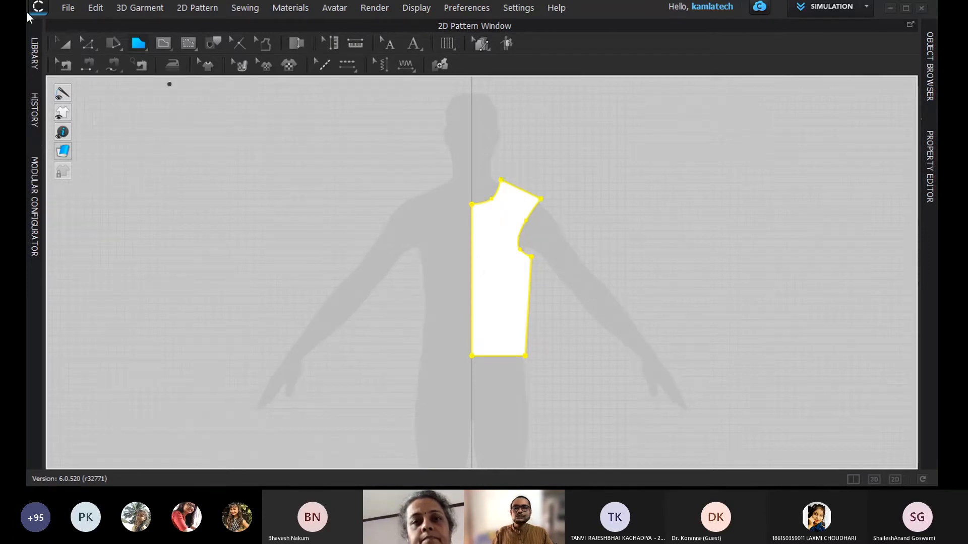
# Step: Paste a mirrored copy of the half front bodice to the right of the original, clear of it, and deselect it
pyautogui.click(56, 37)
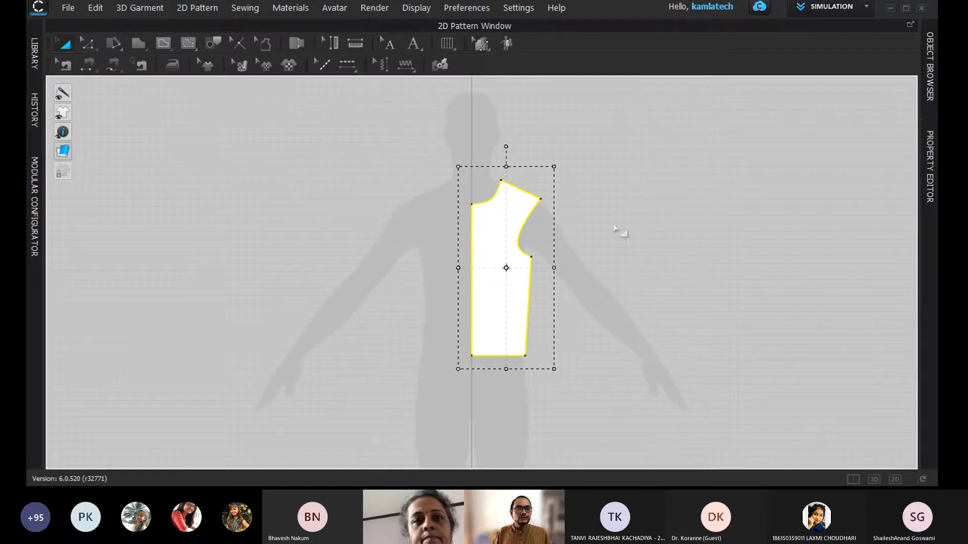
pyautogui.click(626, 208)
pyautogui.hotkey('ctrl', 'r')
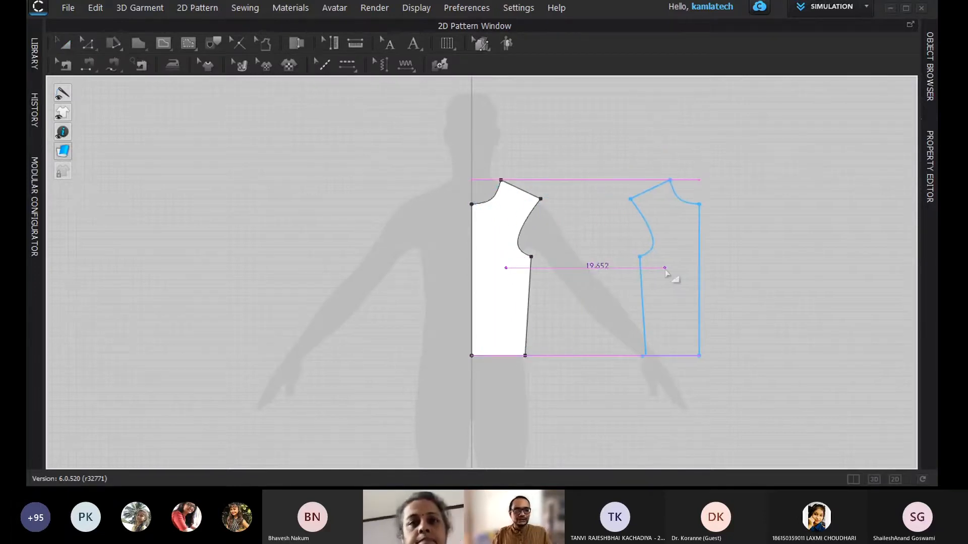
pyautogui.click(675, 272)
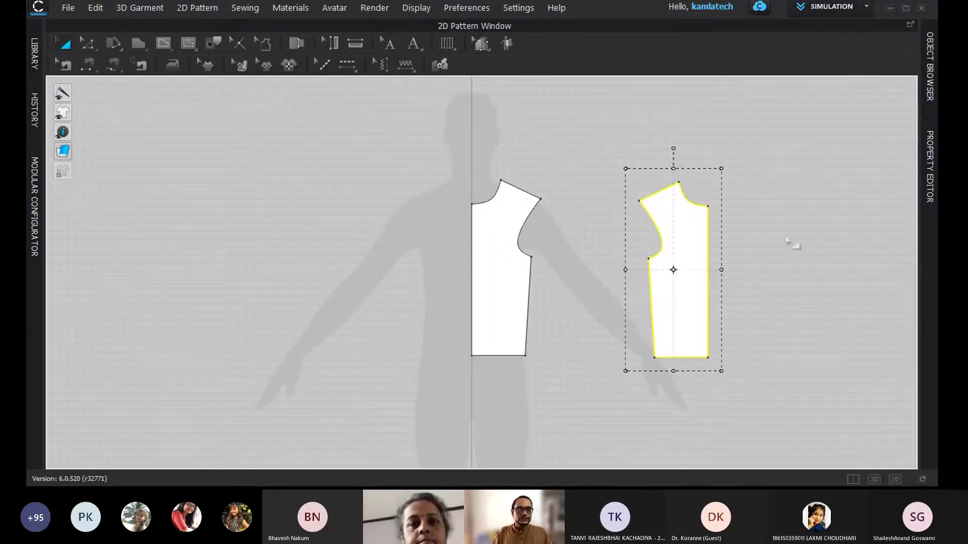
pyautogui.click(769, 216)
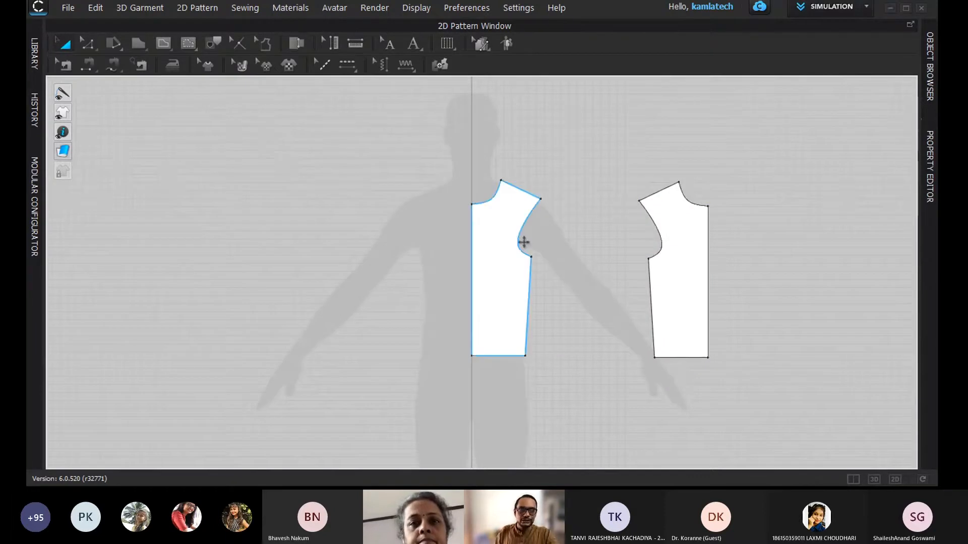
pyautogui.click(498, 262)
pyautogui.click(574, 257)
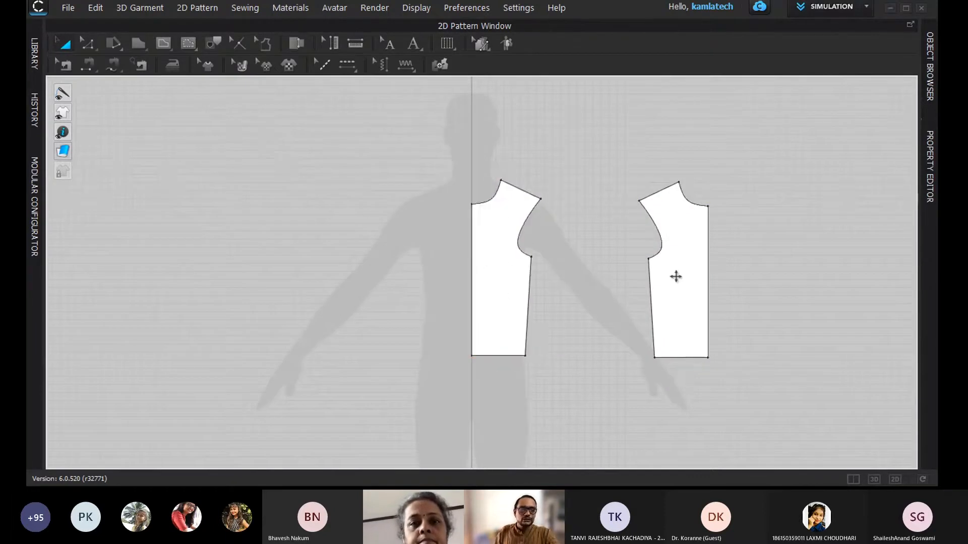
pyautogui.click(683, 263)
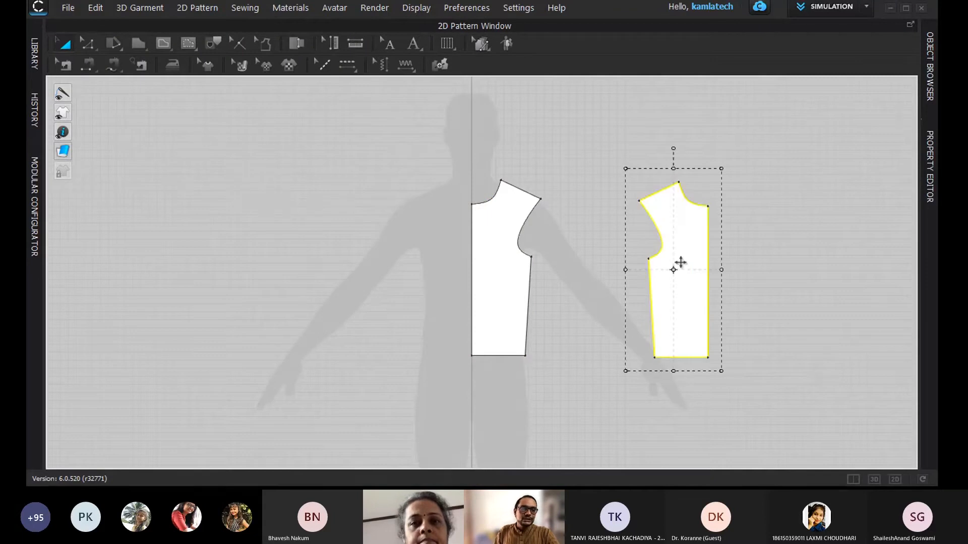
pyautogui.click(609, 220)
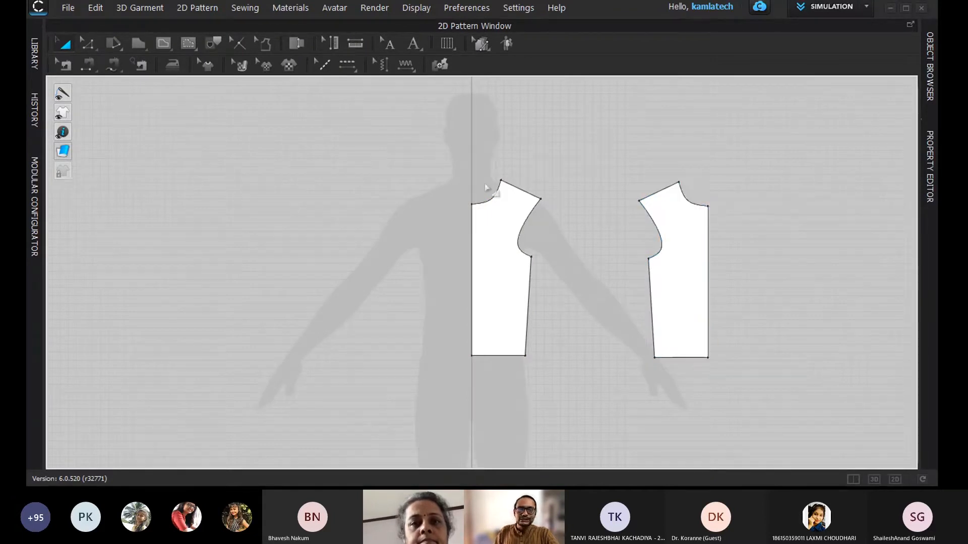
# Step: Raise the center neck point of the mirrored bodice piece straight up with Edit Pattern to make a shallower back neckline
pyautogui.scroll(-1, 749, 230)
pyautogui.scroll(5, 778, 201)
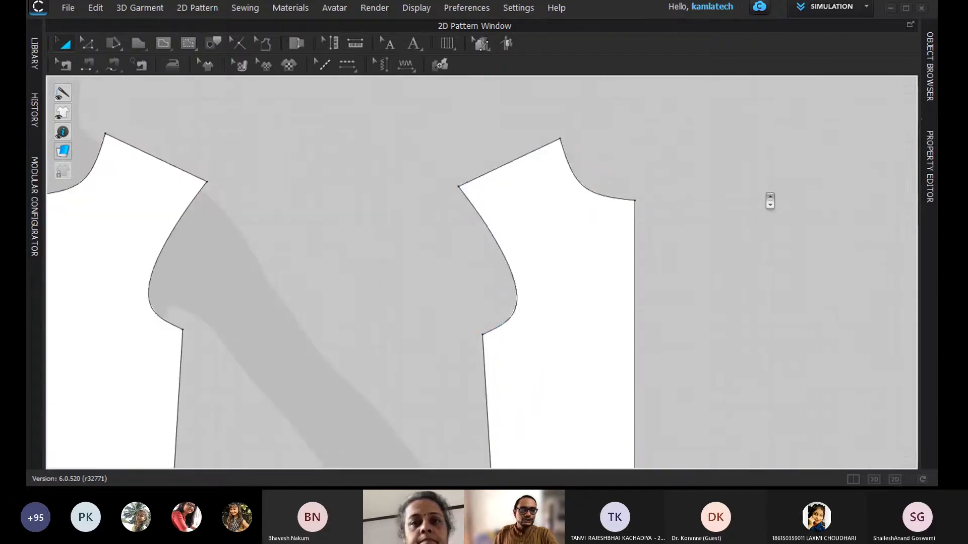
pyautogui.scroll(-2, 555, 186)
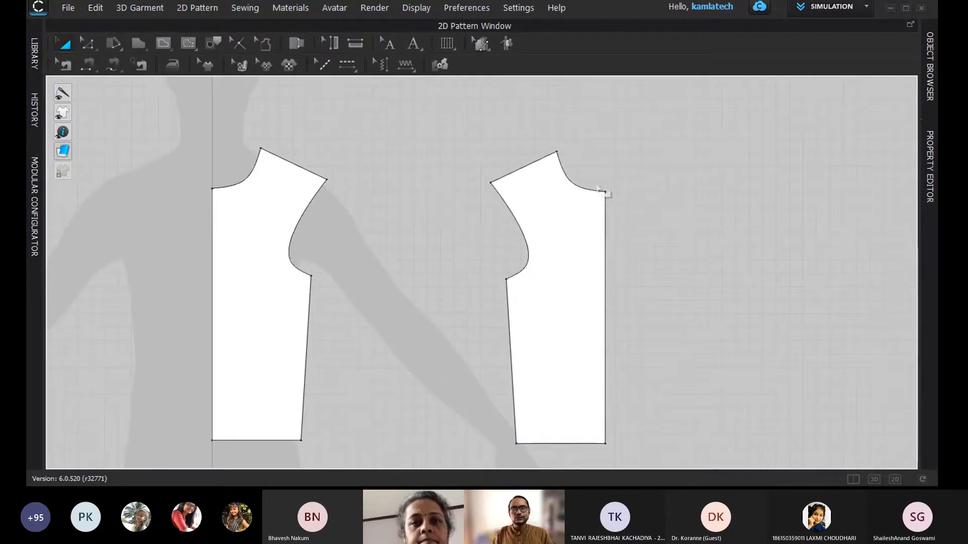
pyautogui.click(87, 44)
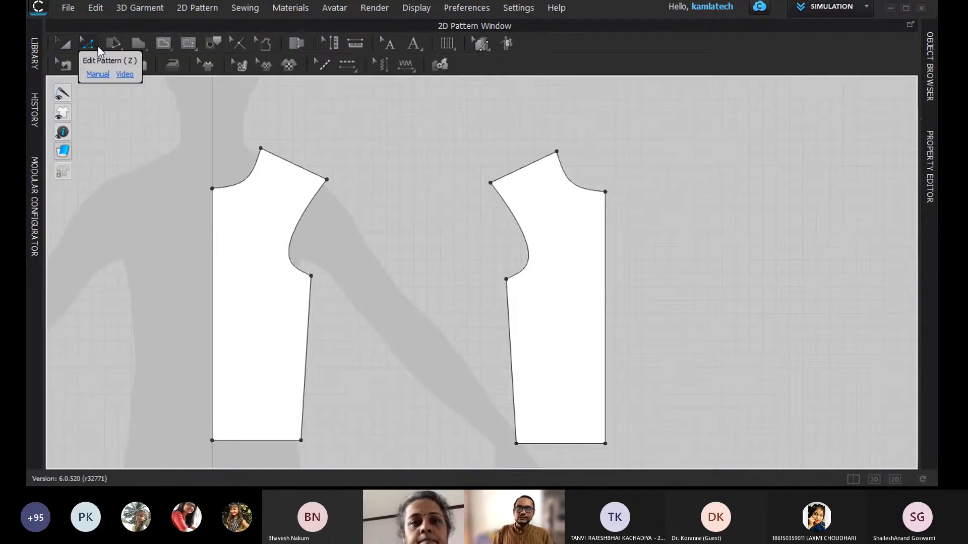
pyautogui.click(605, 192)
pyautogui.moveTo(605, 193); pyautogui.dragTo(606, 165)
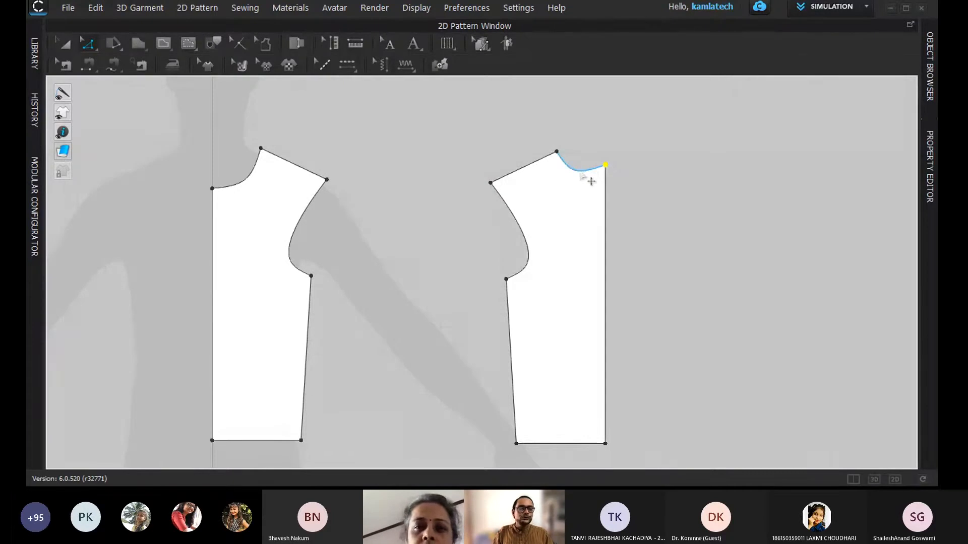
pyautogui.click(580, 156)
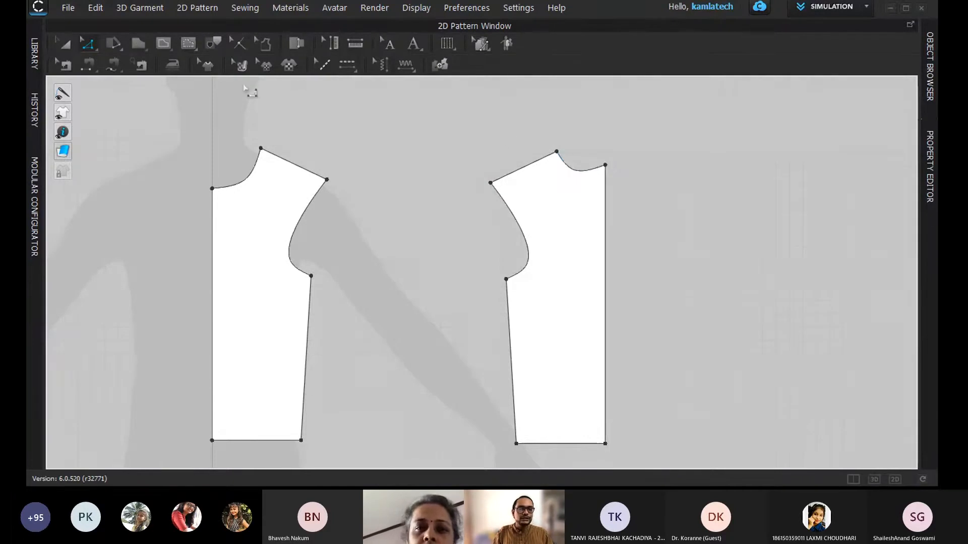
# Step: Reshape the back piece's neckline with the curvature tool into a shallow curve that levels out at the center line
pyautogui.click(88, 46)
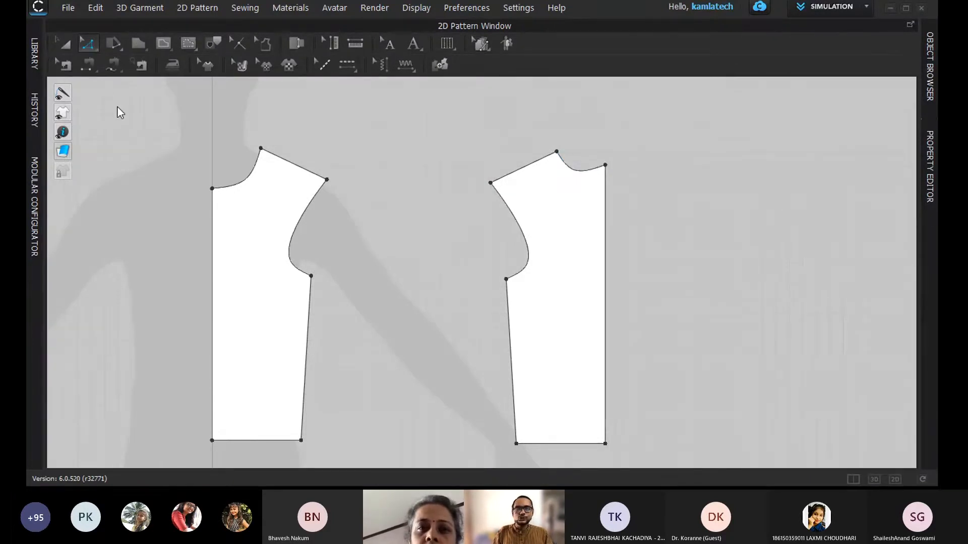
pyautogui.press('c')
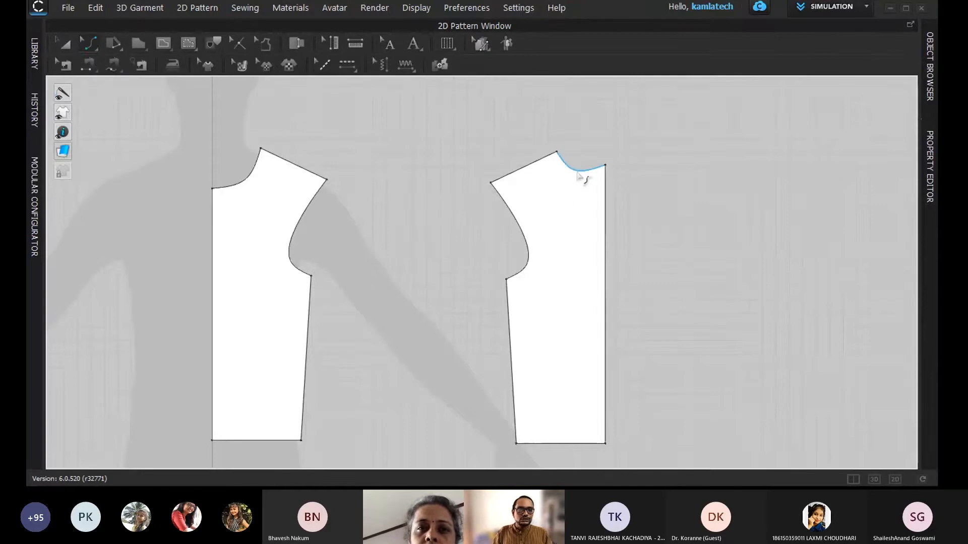
pyautogui.moveTo(578, 173); pyautogui.dragTo(568, 161)
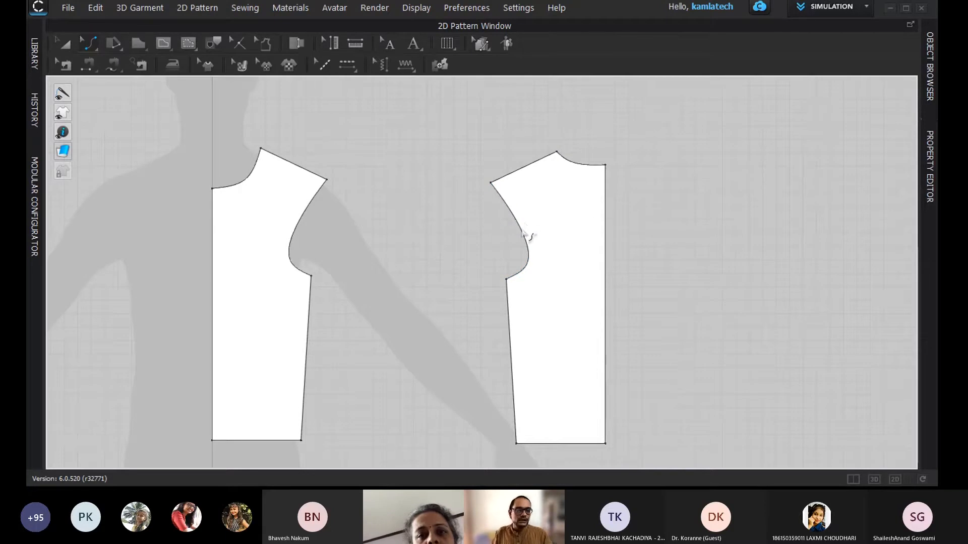
# Step: Flatten the back piece's armhole curve to a length of about 7.7 and deselect it
pyautogui.click(528, 249)
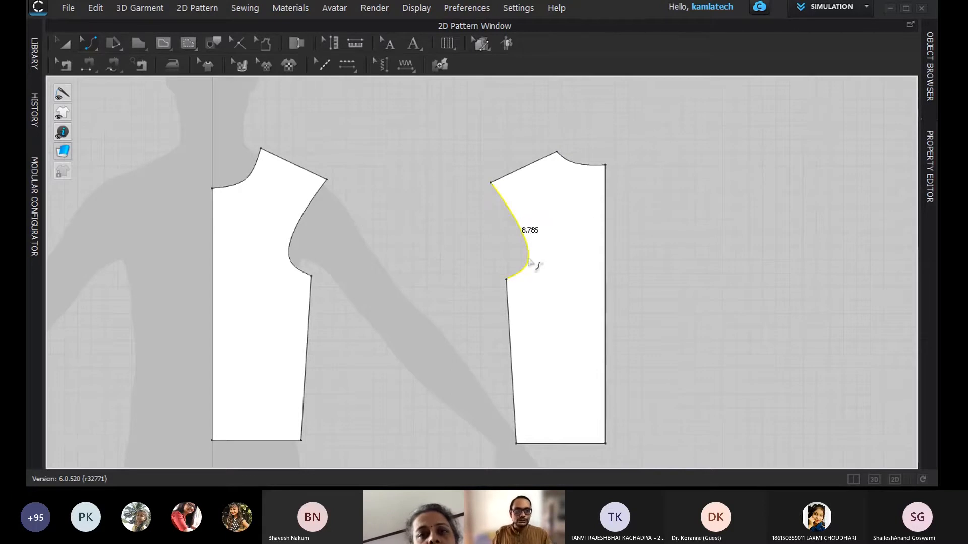
pyautogui.moveTo(529, 260); pyautogui.dragTo(513, 252)
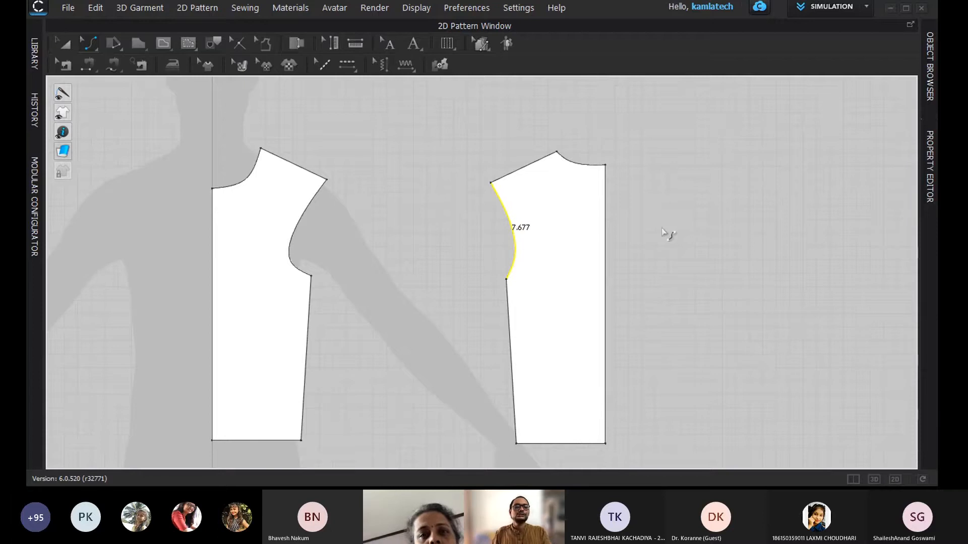
pyautogui.click(666, 232)
# Step: Display the 3D garment window and examine the front and back pattern pieces positioned around the avatar's torso
pyautogui.scroll(2, 659, 224)
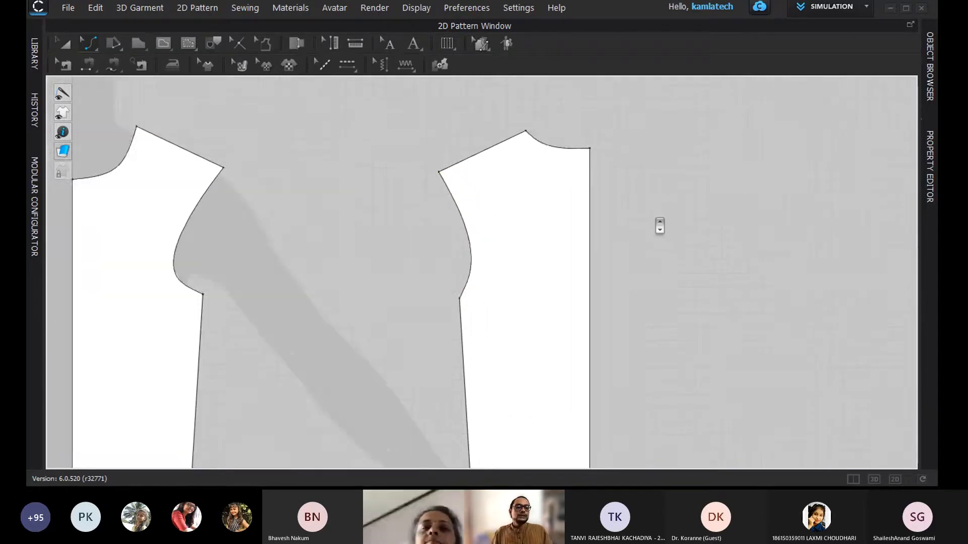
pyautogui.scroll(-4, 659, 225)
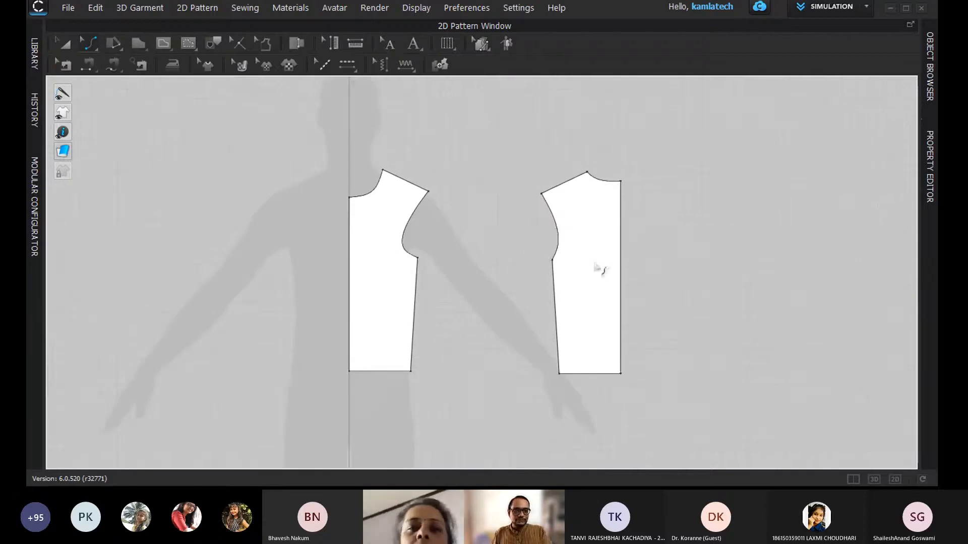
pyautogui.click(875, 478)
pyautogui.scroll(3, 589, 191)
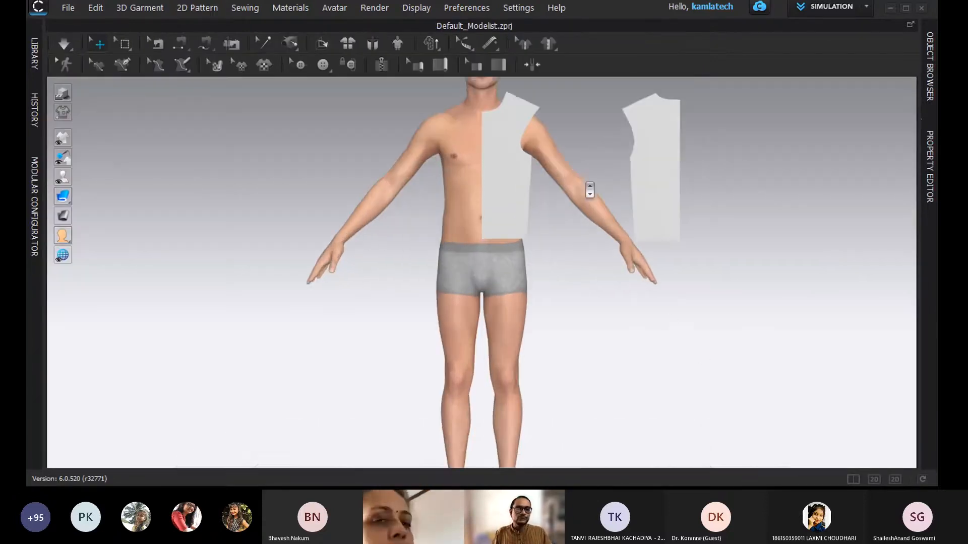
pyautogui.scroll(-2, 585, 173)
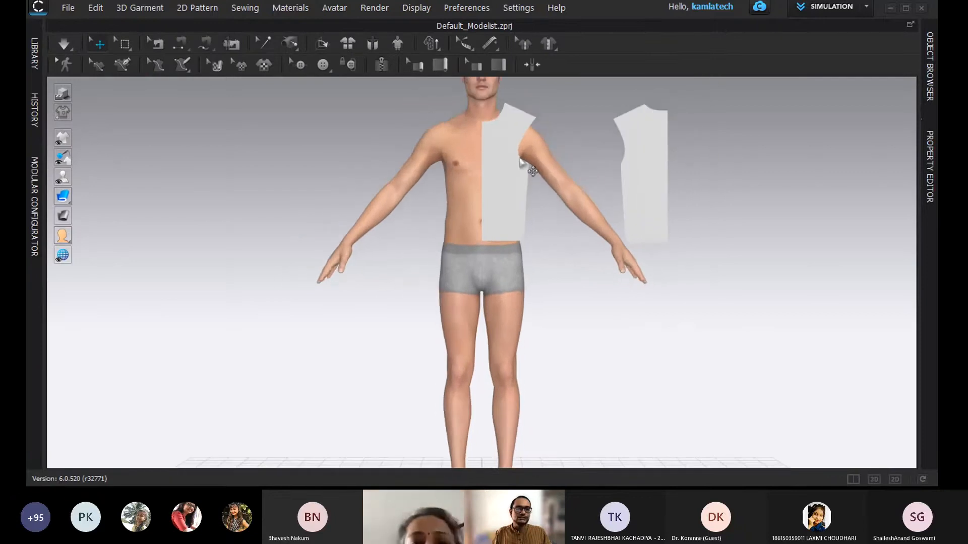
pyautogui.scroll(-3, 522, 187)
pyautogui.scroll(3, 521, 222)
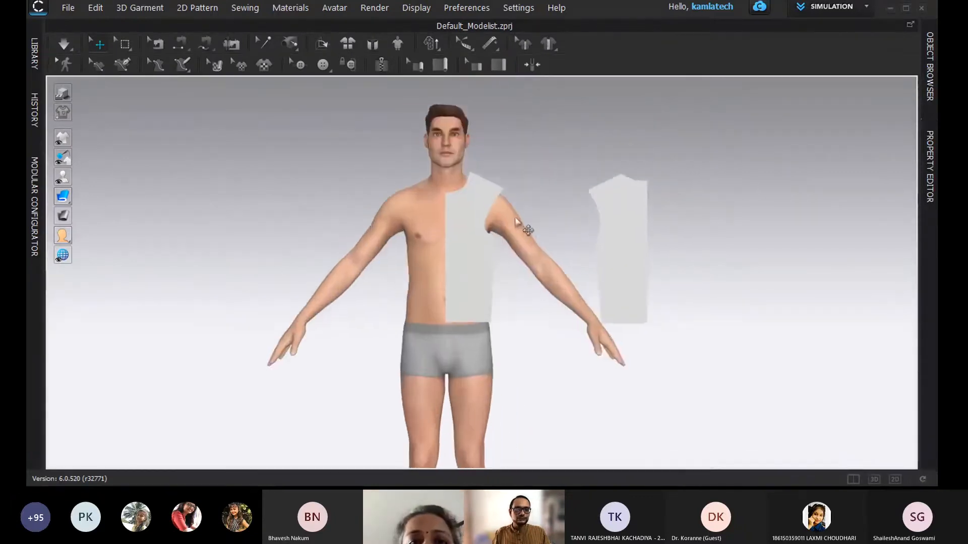
# Step: Return to the 2D pattern window and draw a narrow rectangle about 11.3 wide and 1 high between the front and back bodice pieces
pyautogui.moveTo(570, 301); pyautogui.dragTo(553, 285, button='right')
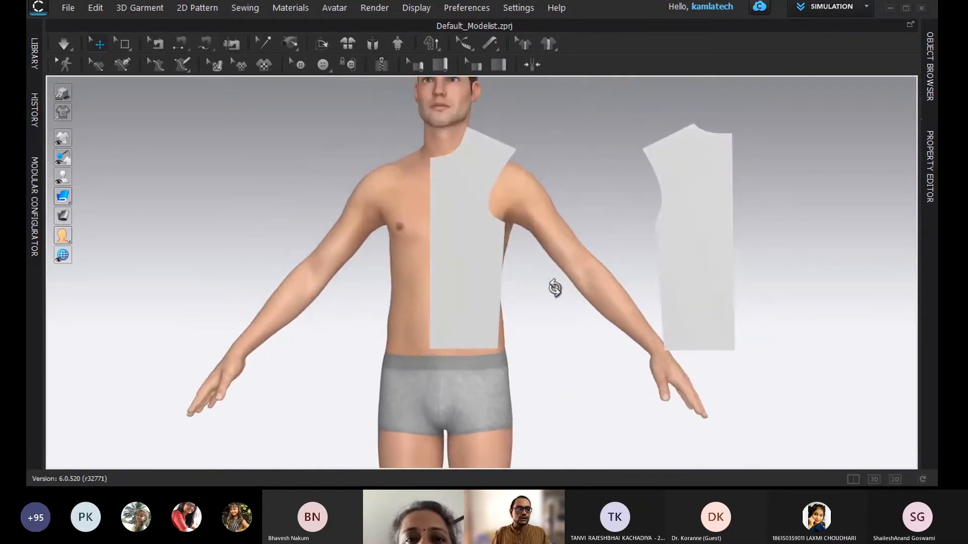
pyautogui.click(894, 479)
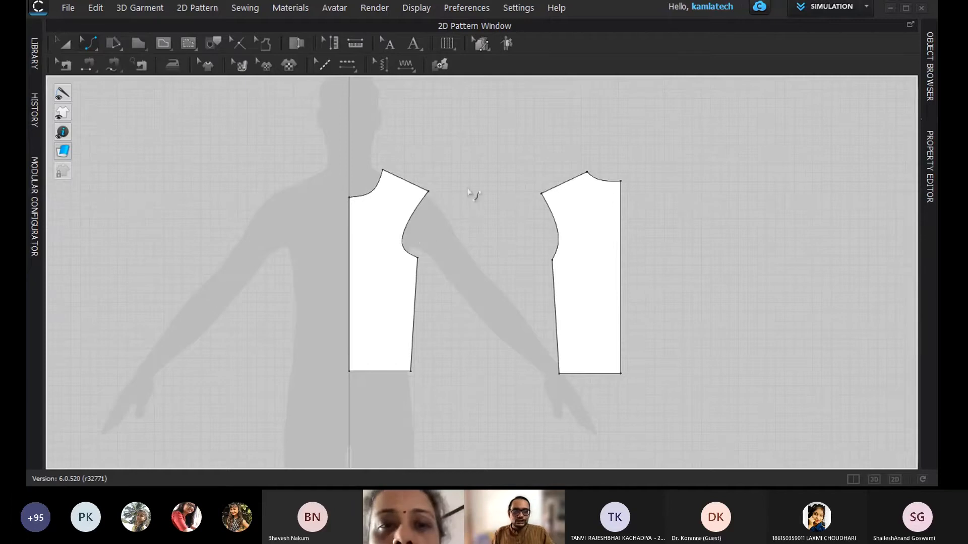
pyautogui.scroll(-3, 487, 216)
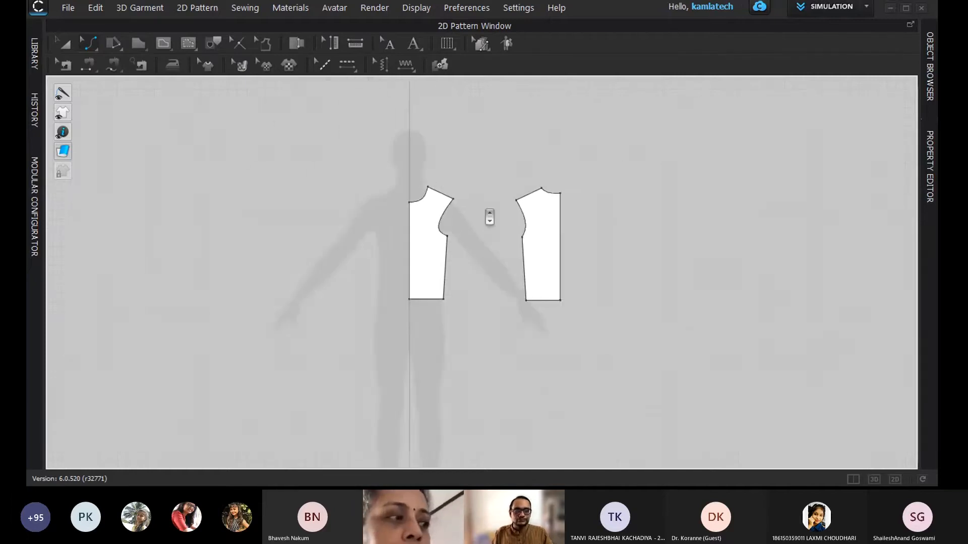
pyautogui.scroll(1, 488, 220)
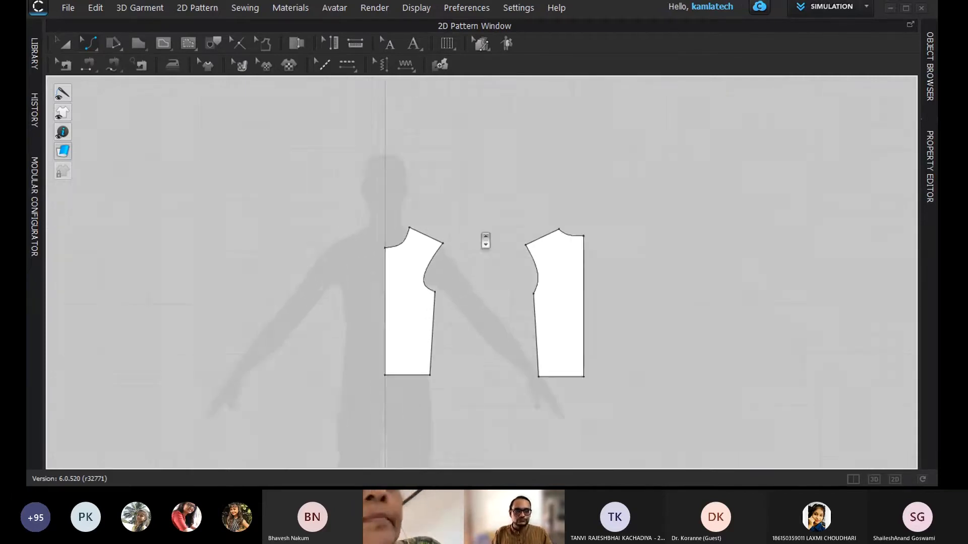
pyautogui.scroll(3, 485, 240)
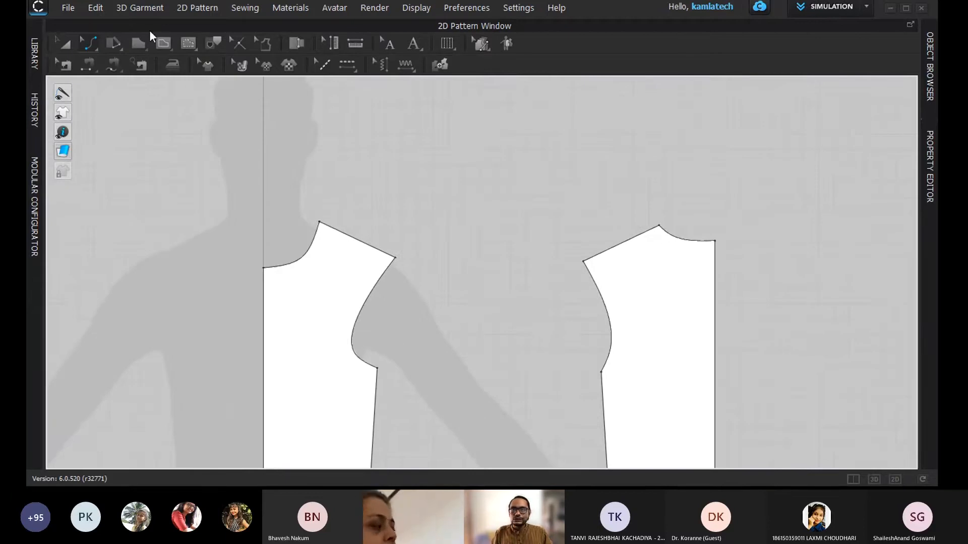
pyautogui.click(139, 45)
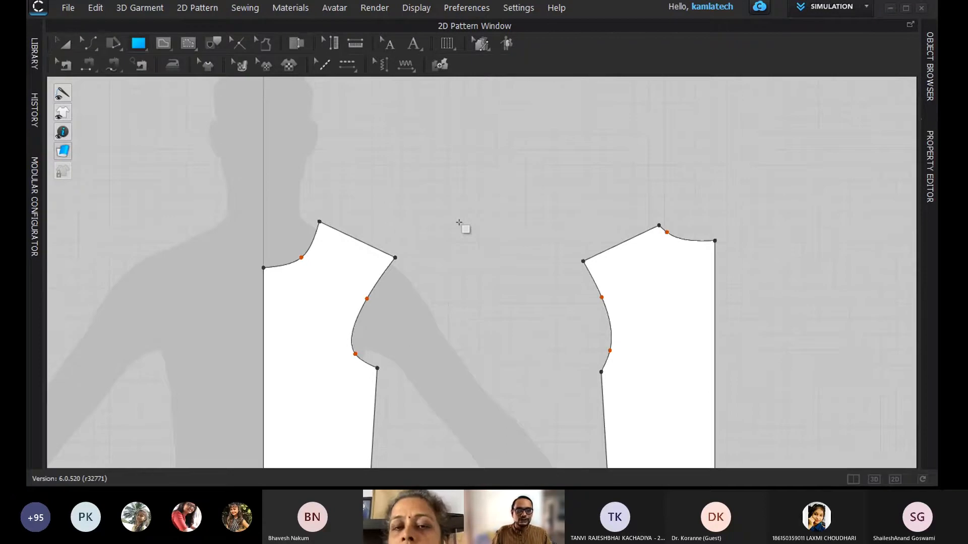
pyautogui.moveTo(436, 215); pyautogui.dragTo(609, 230)
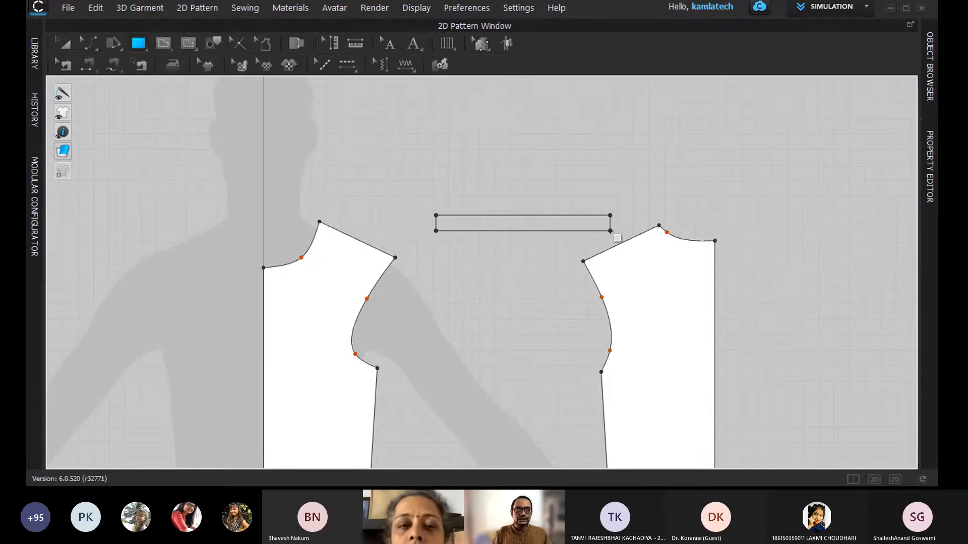
pyautogui.moveTo(611, 231); pyautogui.dragTo(610, 231)
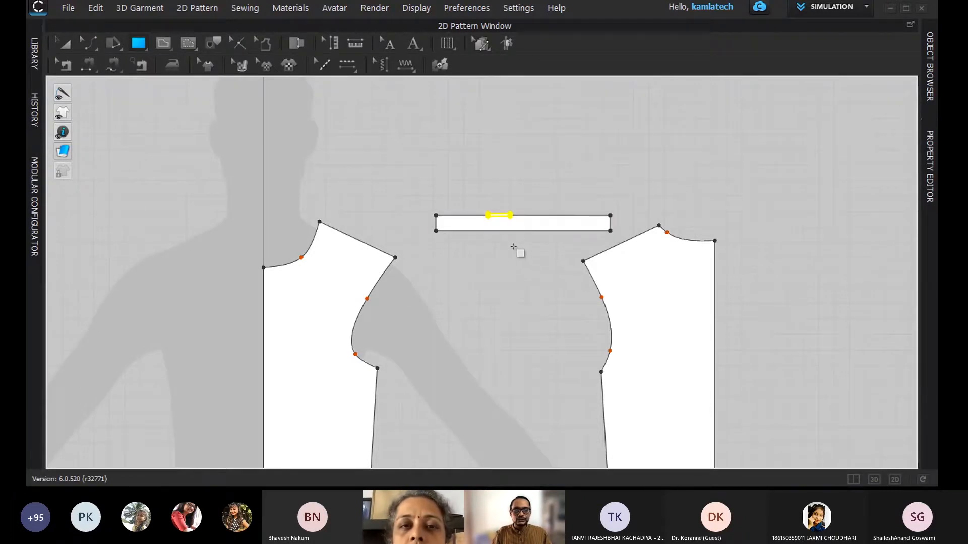
# Step: Move the new rectangle with Transform Pattern so it sits above and between the two bodice pieces, and deselect it
pyautogui.click(64, 44)
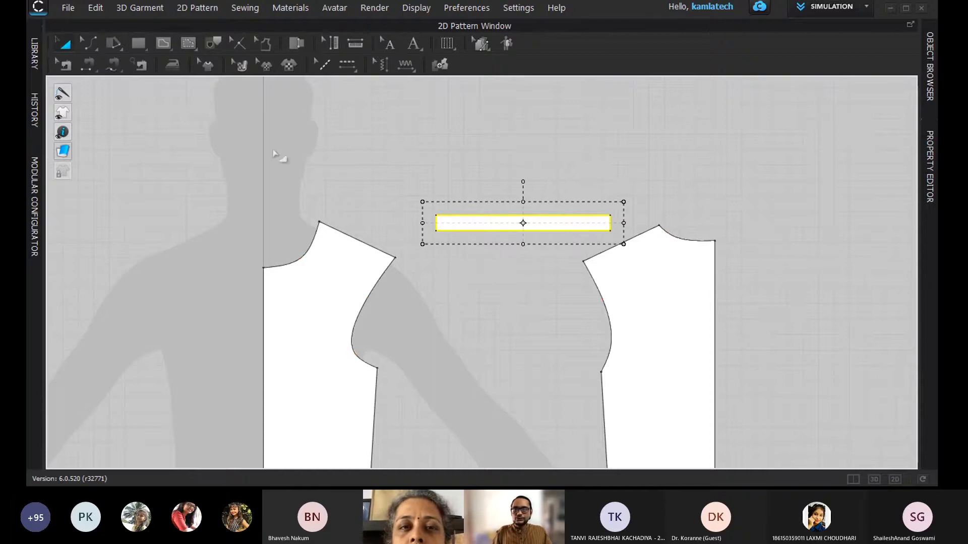
pyautogui.moveTo(491, 216); pyautogui.dragTo(457, 200)
pyautogui.click(403, 174)
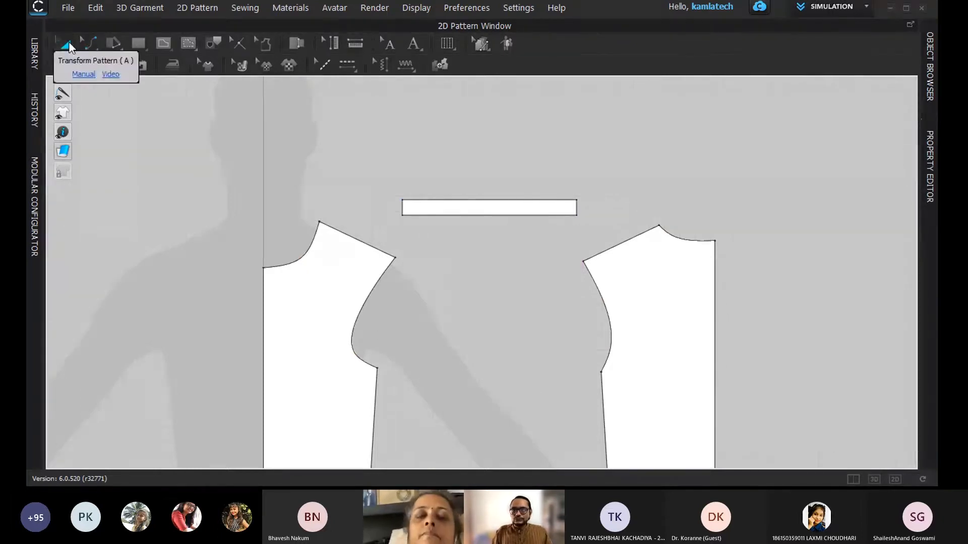
# Step: Bend the rectangle's upper edge upward with Edit Curvature into a domed sleeve cap about 17.4 long
pyautogui.click(89, 43)
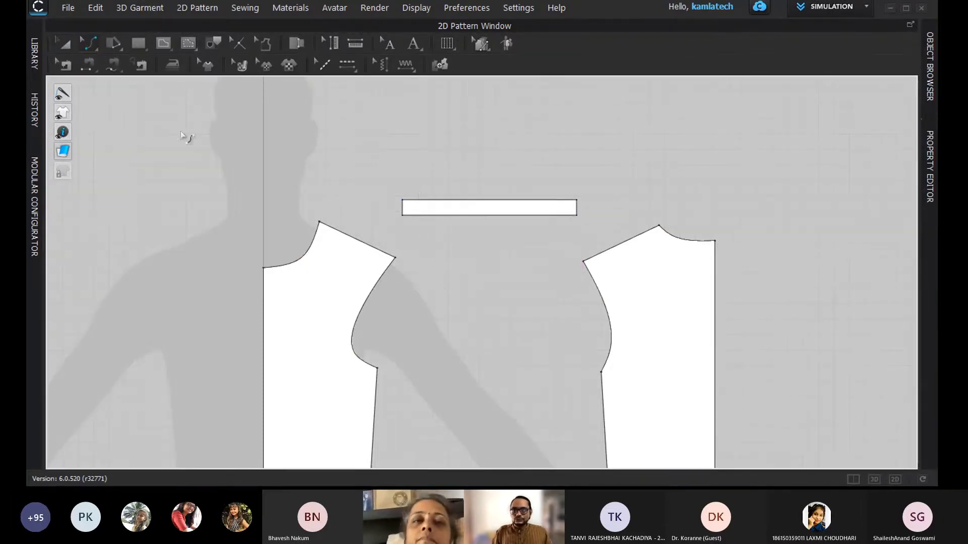
pyautogui.moveTo(479, 201); pyautogui.dragTo(479, 126)
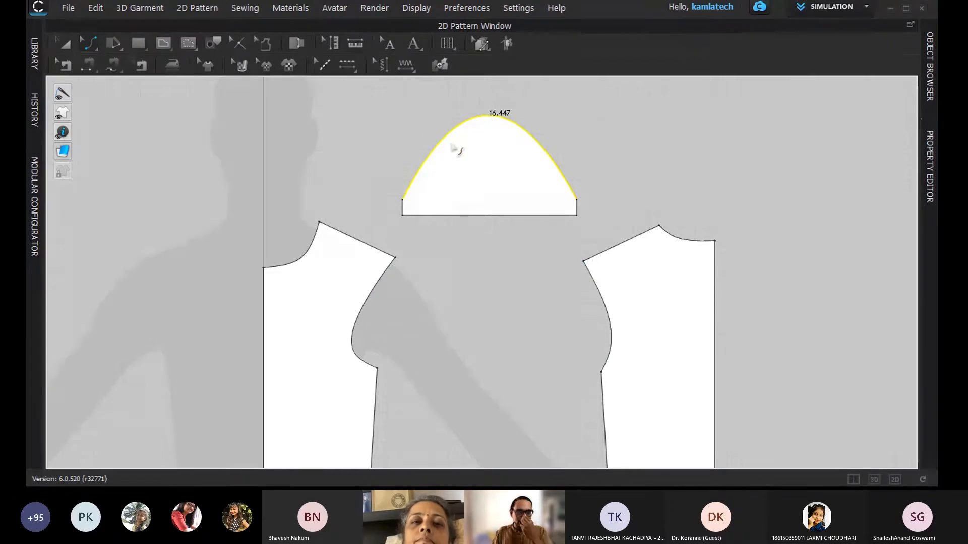
pyautogui.click(406, 132)
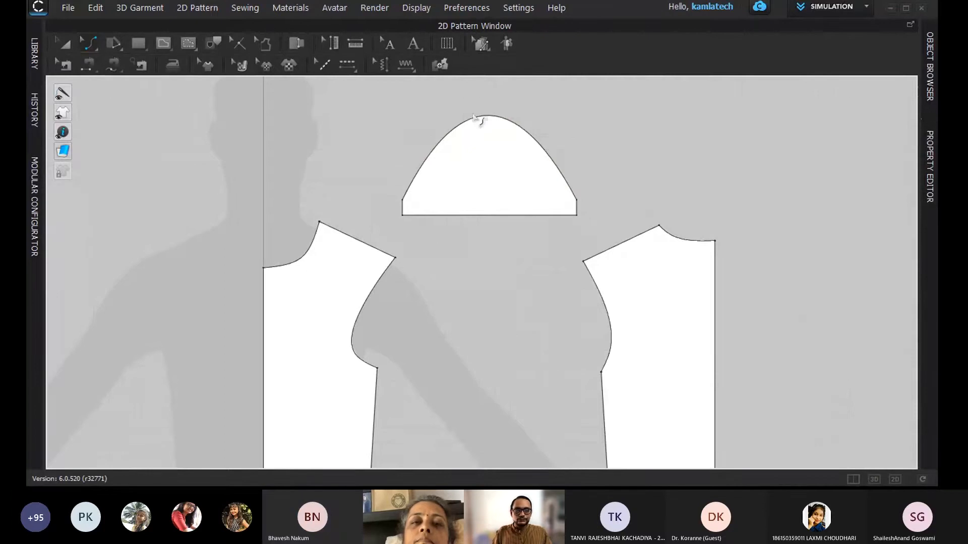
pyautogui.moveTo(473, 116); pyautogui.dragTo(488, 106)
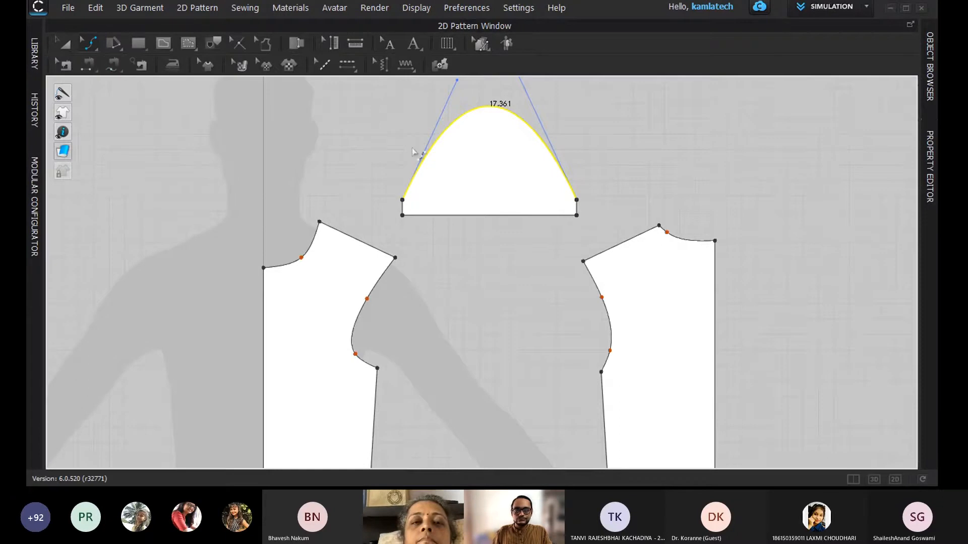
# Step: Pull both curve handles of the sleeve cap inward to narrow its crown, and deselect the curve
pyautogui.scroll(-3, 412, 147)
pyautogui.moveTo(441, 103); pyautogui.dragTo(450, 108)
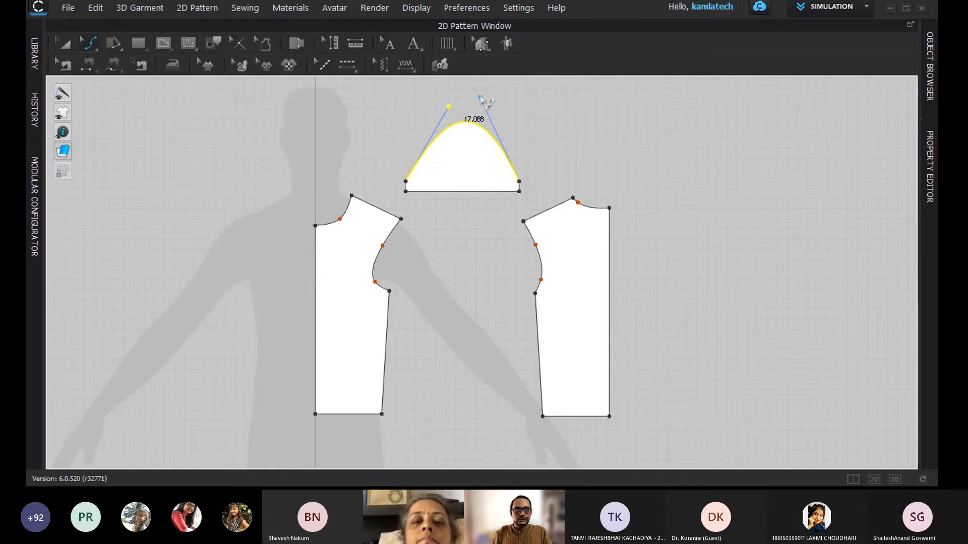
pyautogui.moveTo(479, 98); pyautogui.dragTo(470, 102)
pyautogui.click(549, 153)
pyautogui.scroll(5, 507, 171)
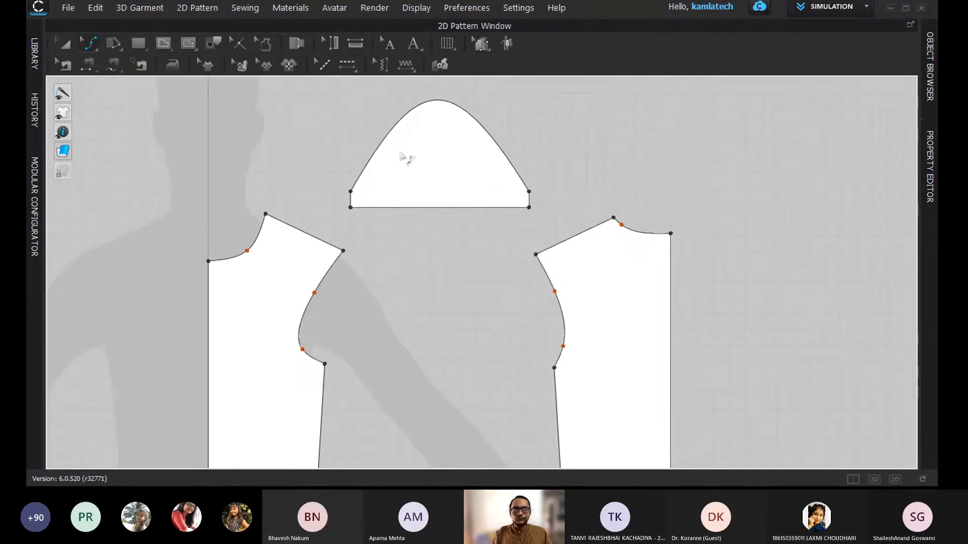
pyautogui.click(360, 175)
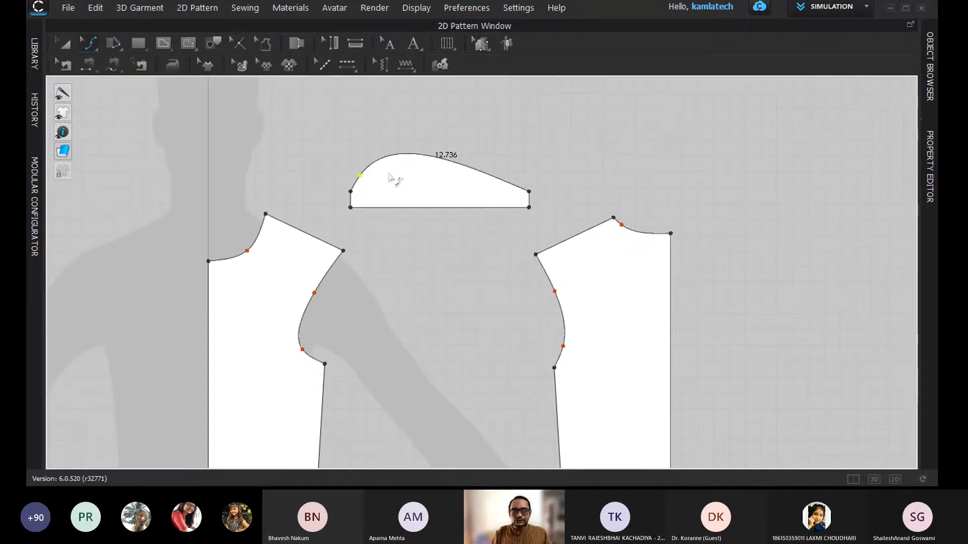
pyautogui.hotkey('ctrl', 'z')
# Step: Add a point on the sleeve cap near its front-piece end and pull it slightly inward, leaving a lower segment about 1.9 long
pyautogui.click(89, 44)
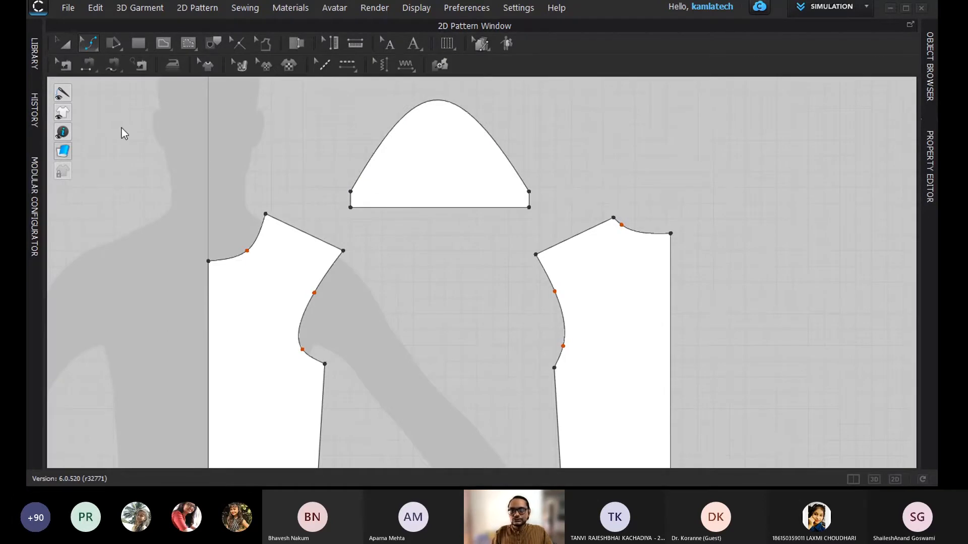
pyautogui.press('x')
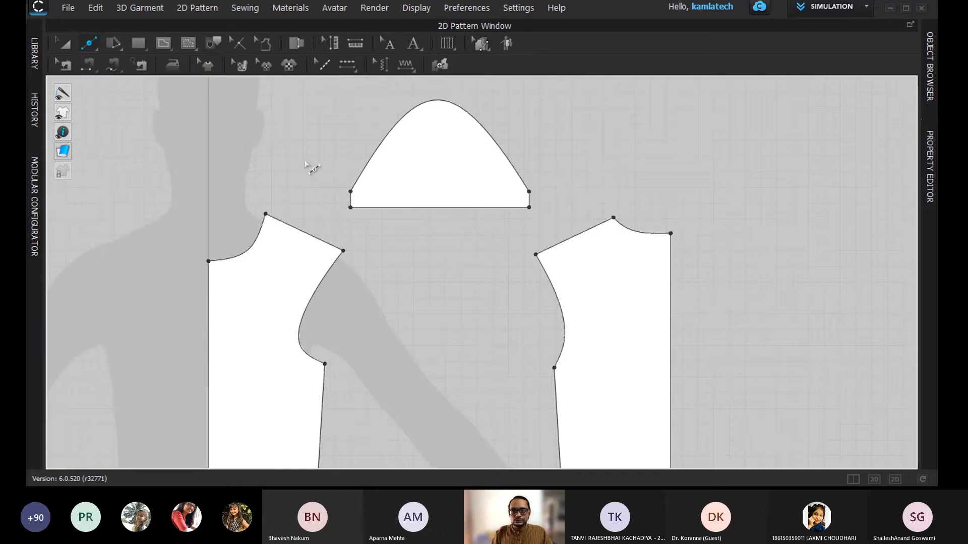
pyautogui.click(366, 165)
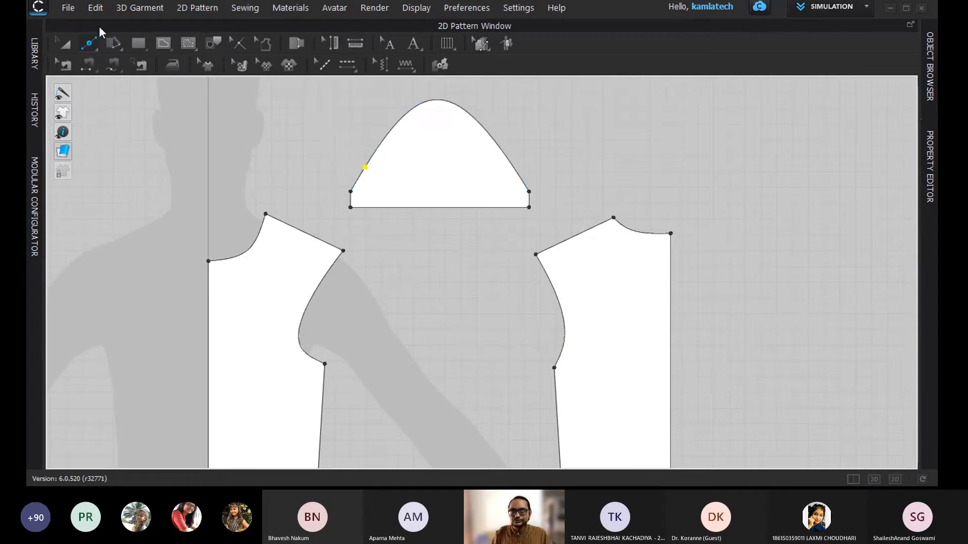
pyautogui.press('v')
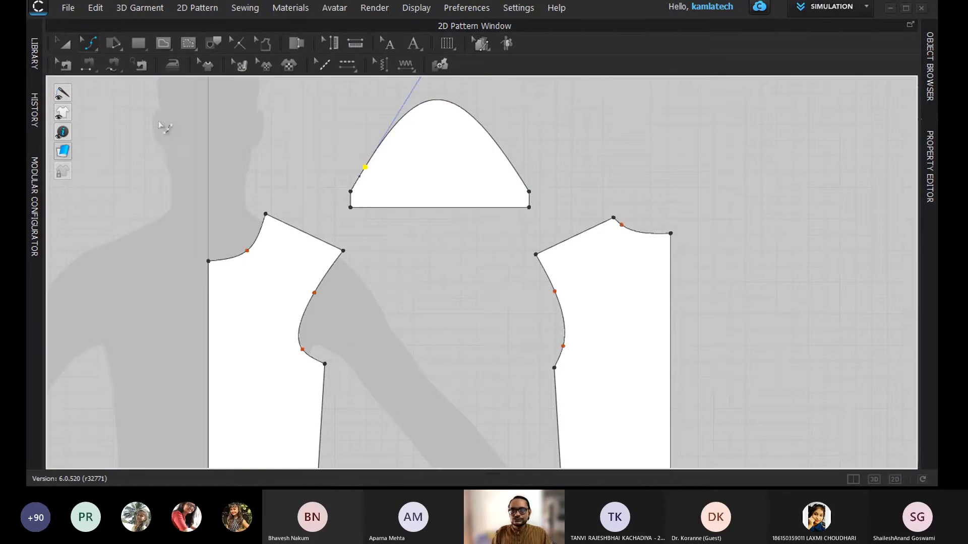
pyautogui.moveTo(365, 168); pyautogui.dragTo(376, 189)
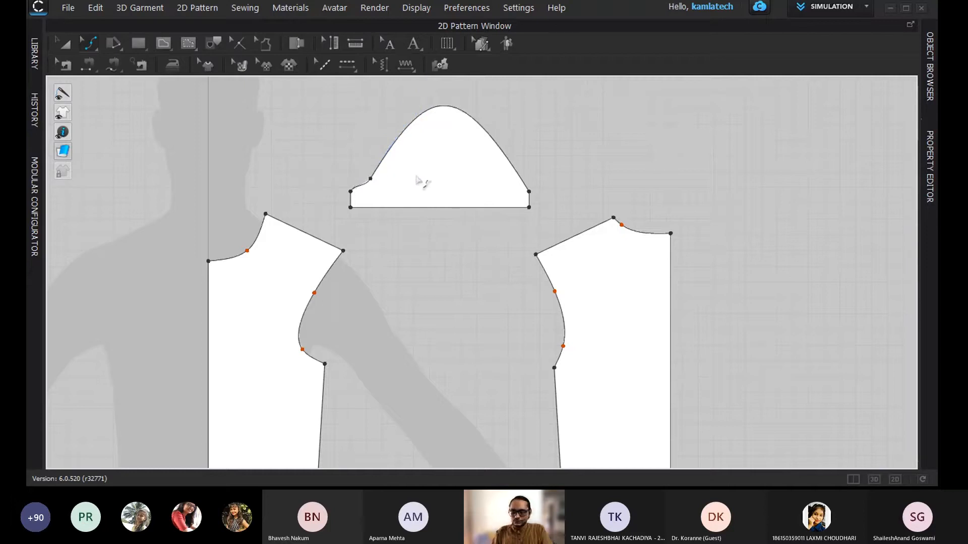
pyautogui.hotkey('ctrl', 'z')
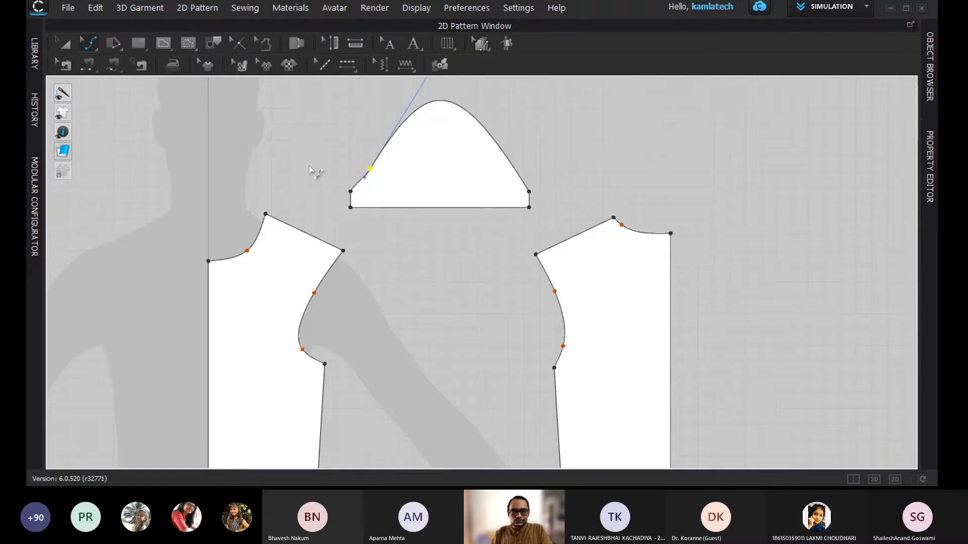
# Step: Add a matching point on the sleeve cap curve near its back-piece end
pyautogui.moveTo(514, 170); pyautogui.dragTo(518, 179)
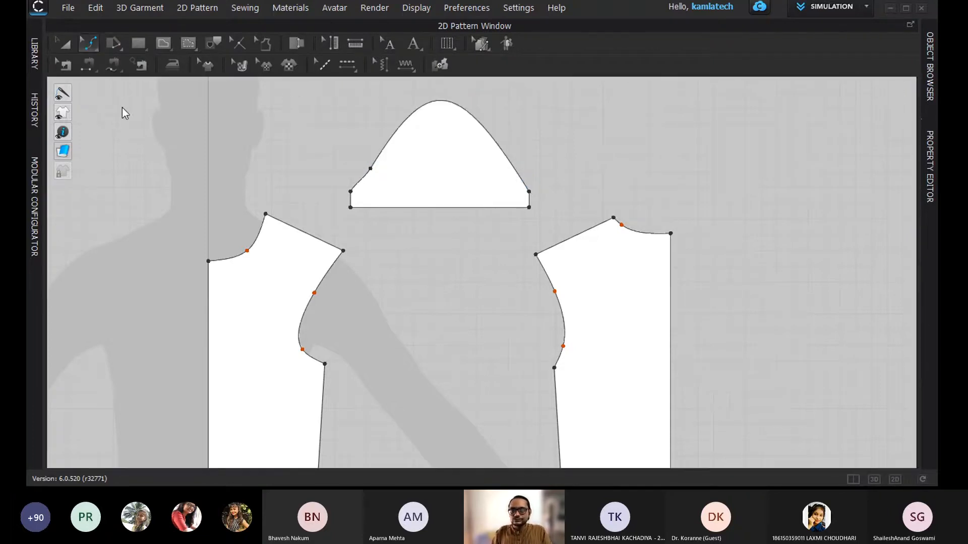
pyautogui.press('v')
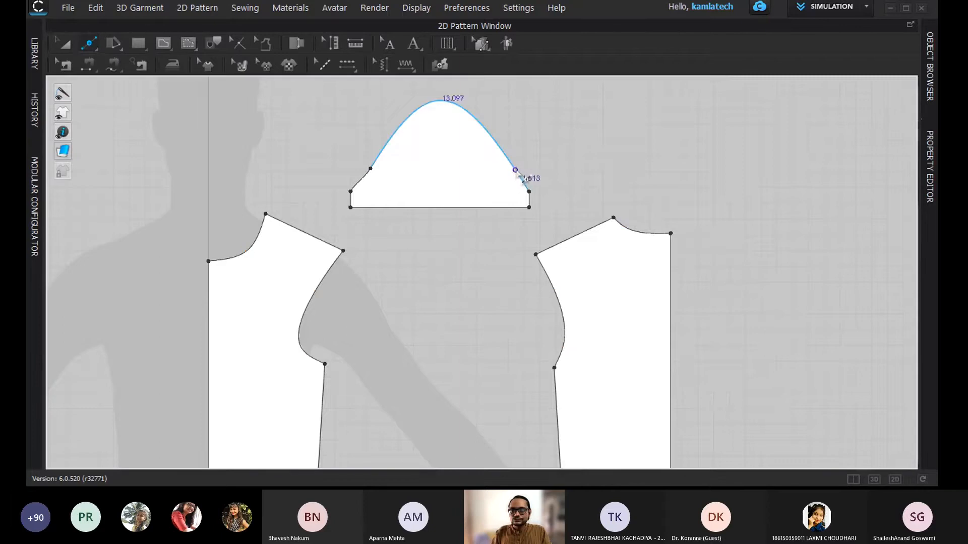
pyautogui.click(514, 168)
# Step: Pull the cap curve's handle and the new back-side point inward so both sides of the sleeve cap look alike
pyautogui.click(87, 45)
pyautogui.press('c')
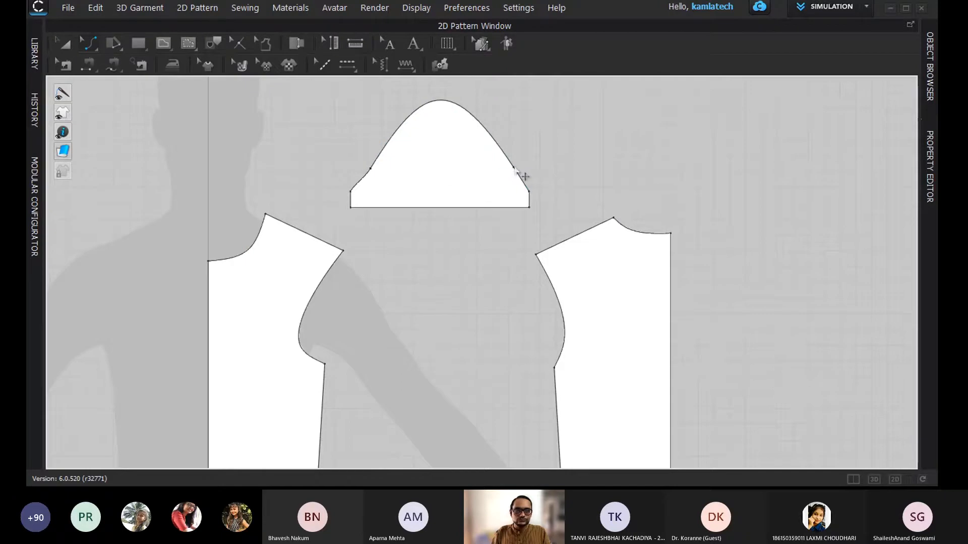
pyautogui.click(84, 49)
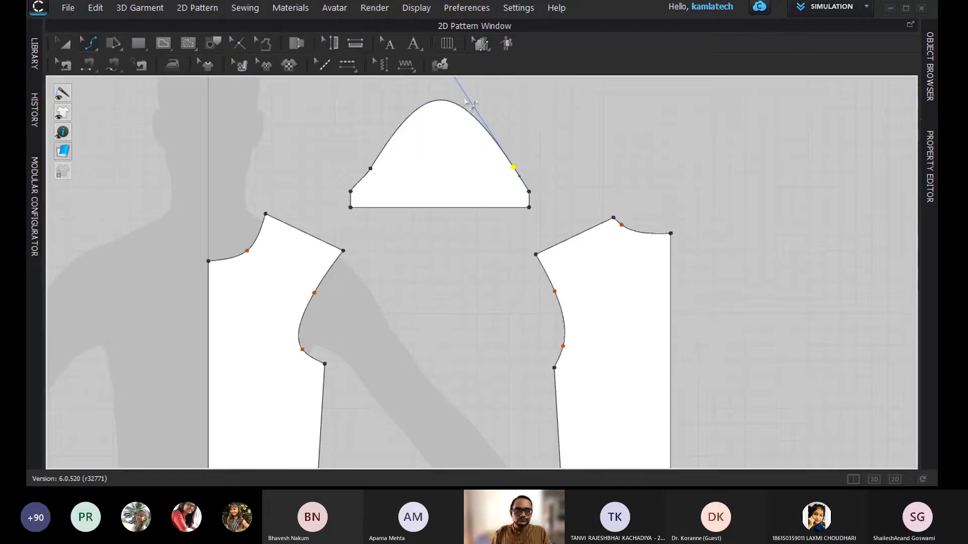
pyautogui.scroll(-2, 487, 154)
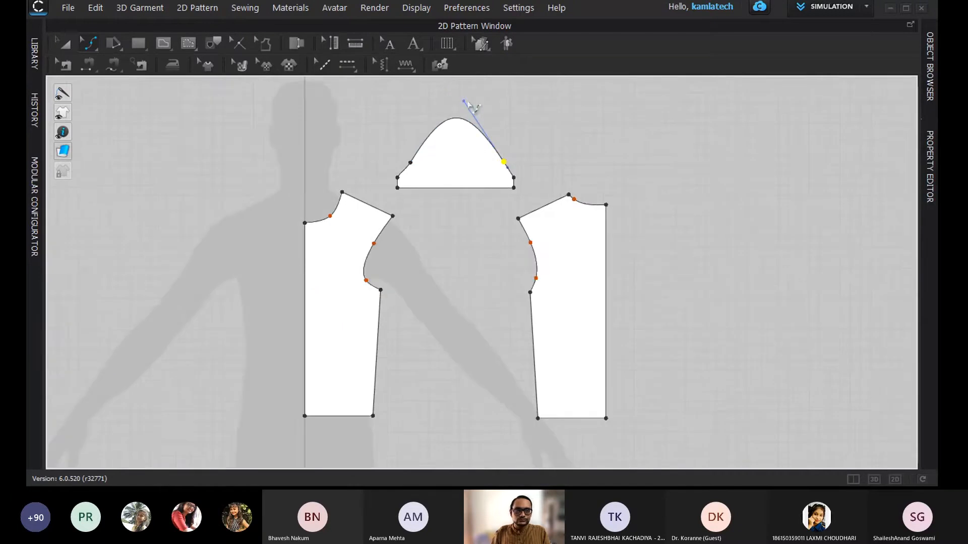
pyautogui.click(463, 101)
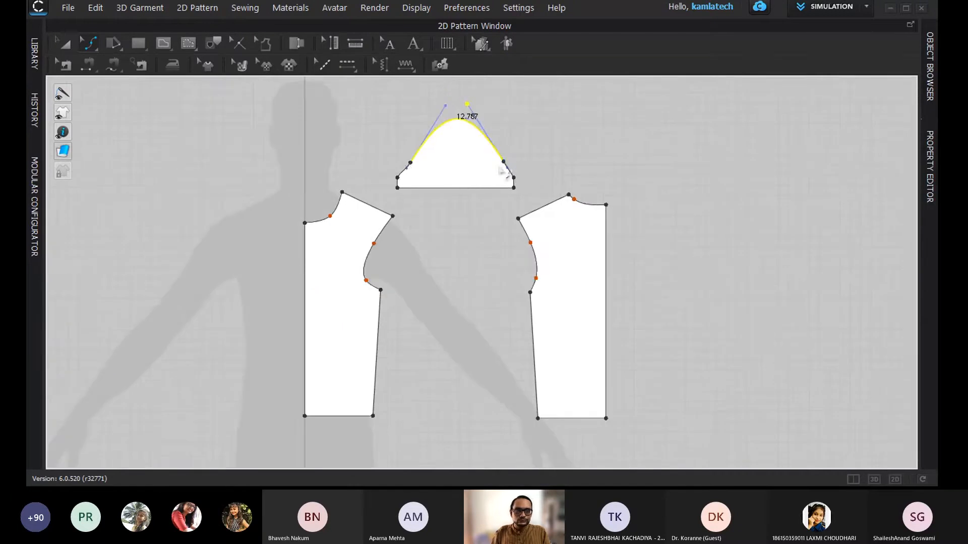
pyautogui.moveTo(504, 161); pyautogui.dragTo(497, 162)
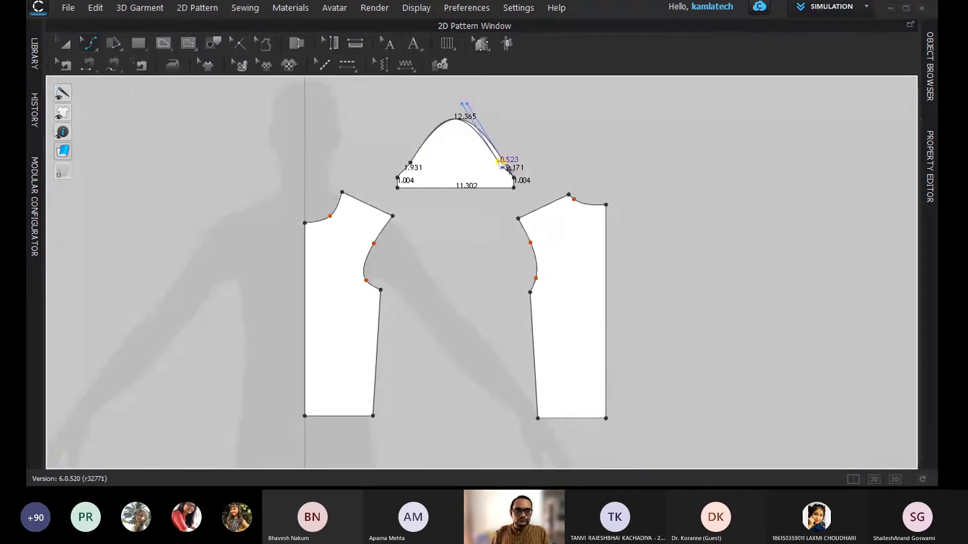
pyautogui.scroll(3, 499, 162)
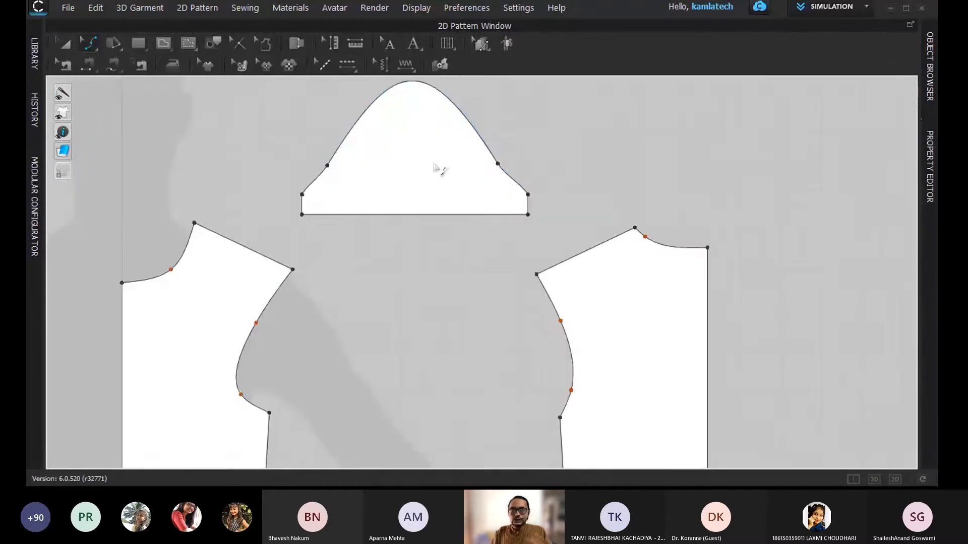
# Step: Measure the armhole curve lengths of the front and back bodice pieces with Edit Pattern
pyautogui.scroll(-4, 446, 167)
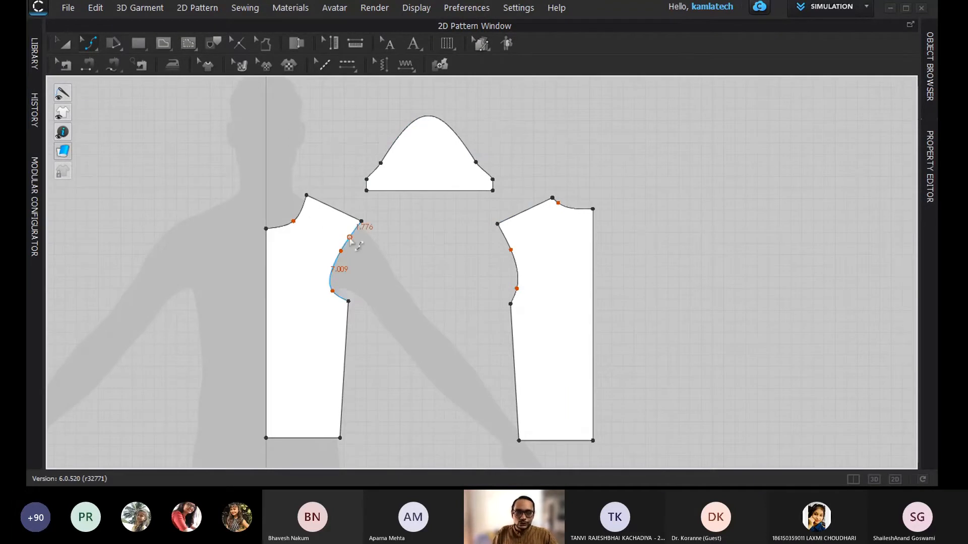
pyautogui.click(91, 44)
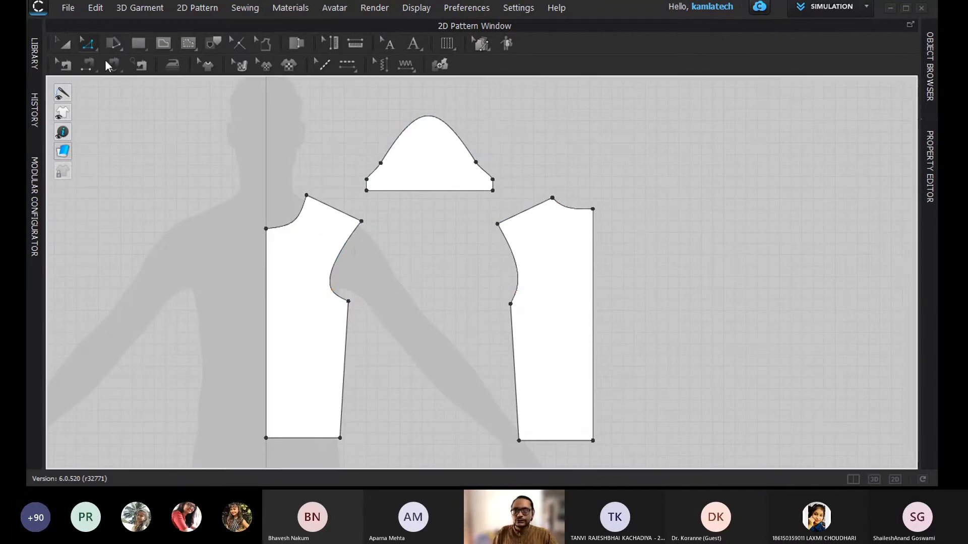
pyautogui.click(346, 245)
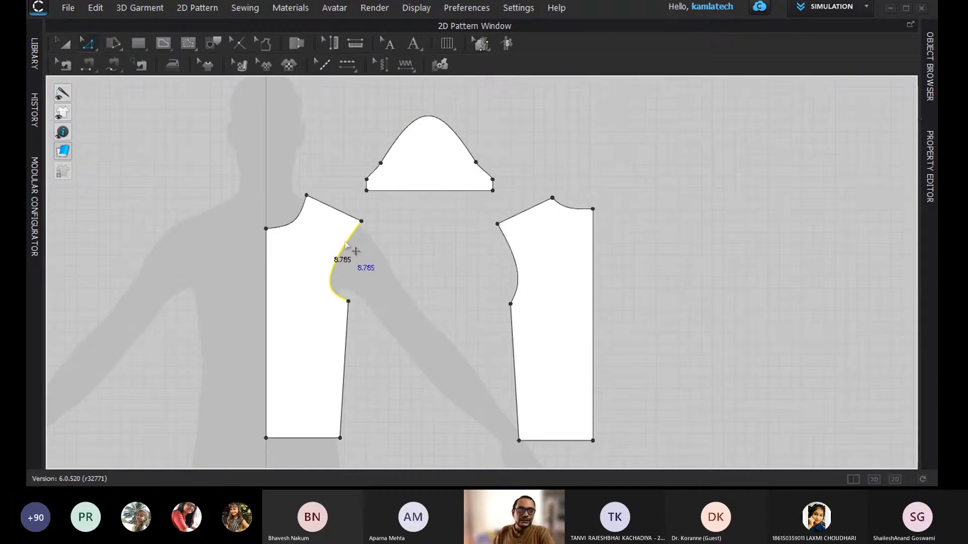
pyautogui.click(507, 242)
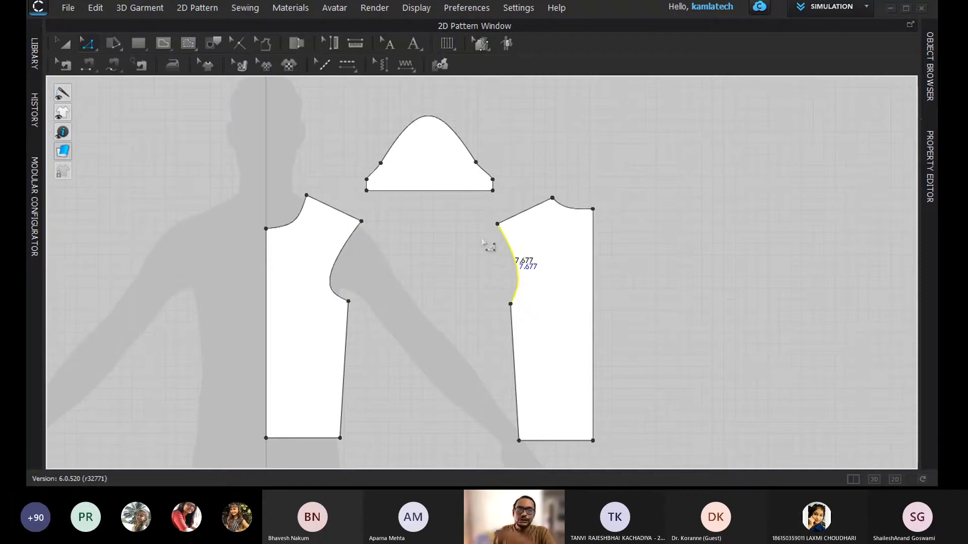
# Step: Compare the sleeve cap segments with the front and back armhole curve lengths
pyautogui.click(381, 160)
pyautogui.click(357, 235)
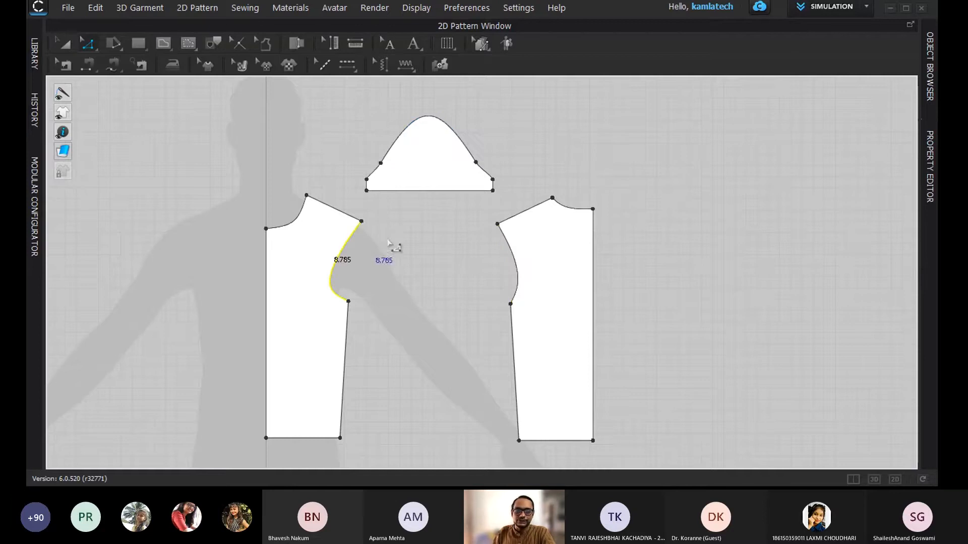
pyautogui.click(511, 256)
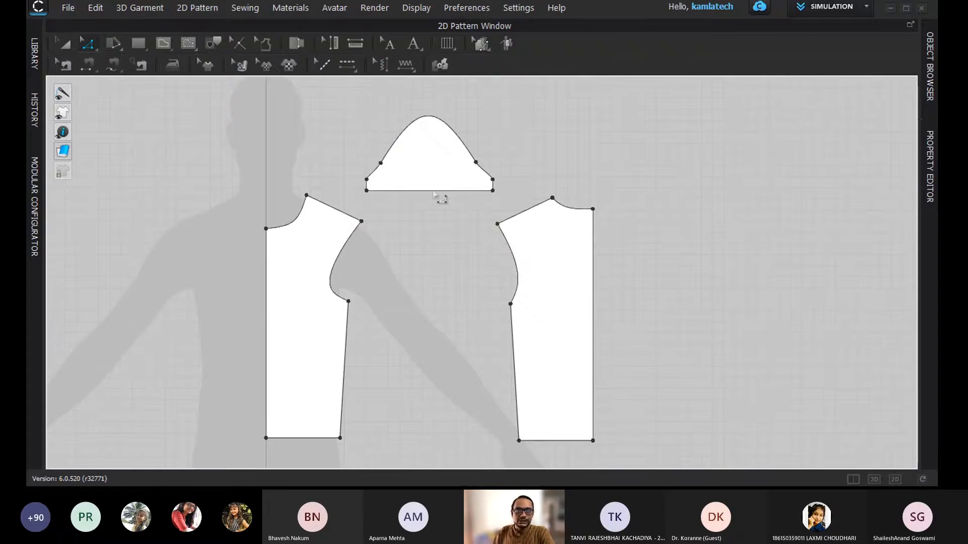
pyautogui.scroll(2, 440, 202)
pyautogui.scroll(-3, 440, 207)
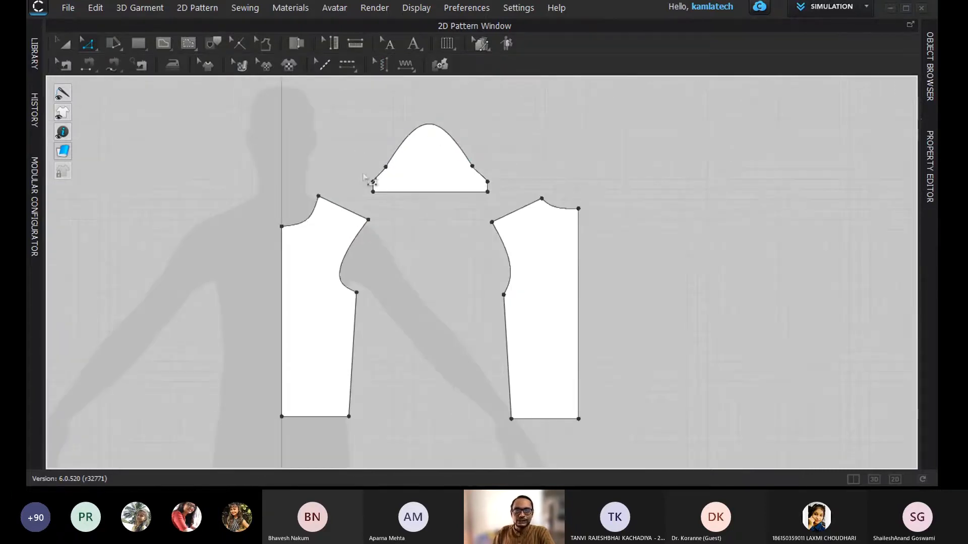
pyautogui.click(398, 154)
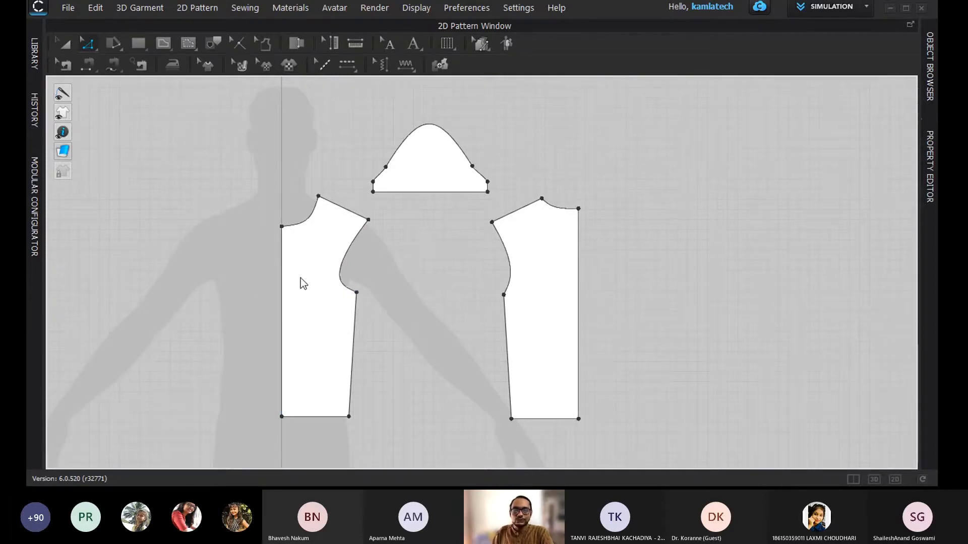
# Step: Mirror the front bodice piece as a linked symmetric copy, placed level with the original across the centre front
pyautogui.click(65, 43)
pyautogui.click(308, 296)
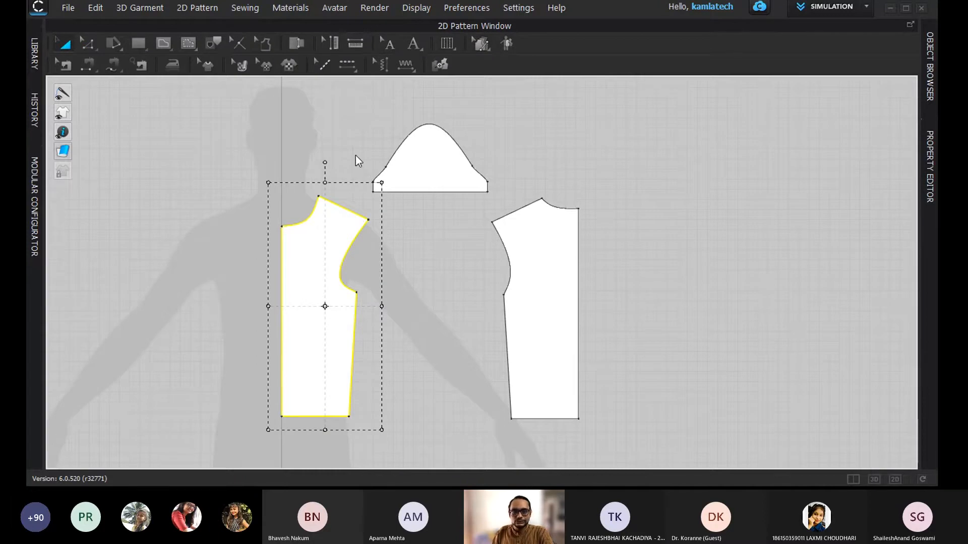
pyautogui.hotkey('ctrl', 'r')
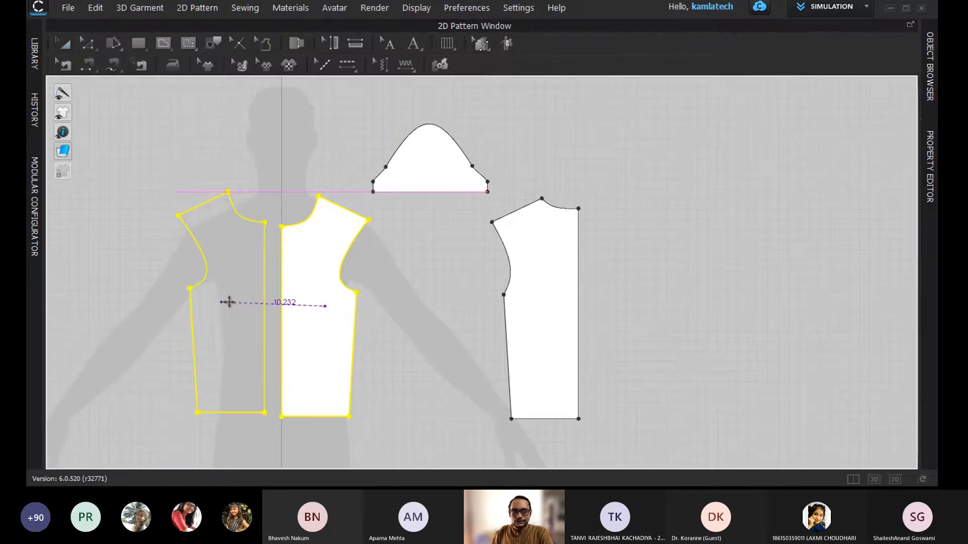
pyautogui.click(237, 304)
pyautogui.click(121, 172)
pyautogui.moveTo(244, 277)
pyautogui.mouseDown()
pyautogui.moveTo(246, 291)
pyautogui.moveTo(248, 260)
pyautogui.mouseUp()
pyautogui.click(358, 253)
pyautogui.click(146, 255)
# Step: Mirror the back bodice piece as a linked symmetric copy beside its centre back edge, offset about 10.4
pyautogui.click(524, 288)
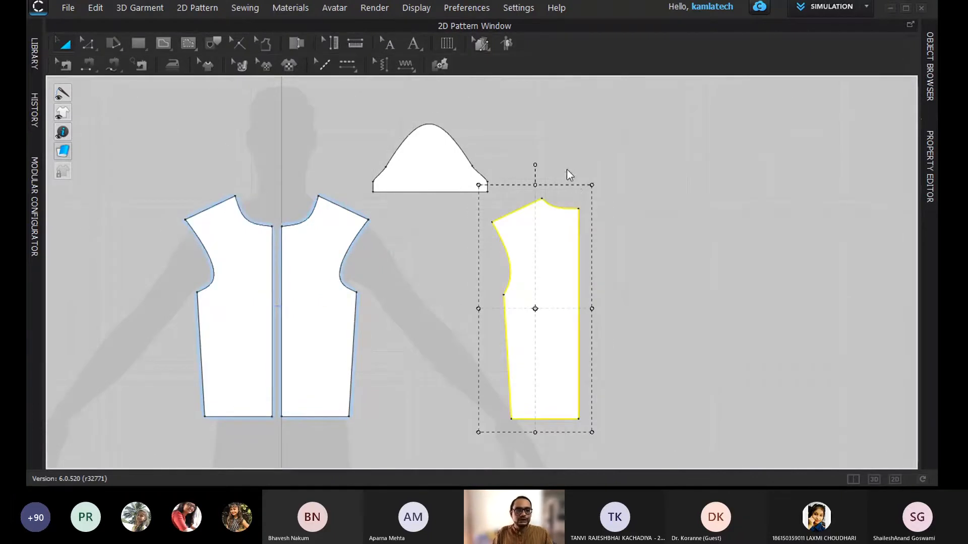
pyautogui.hotkey('ctrl', 'r')
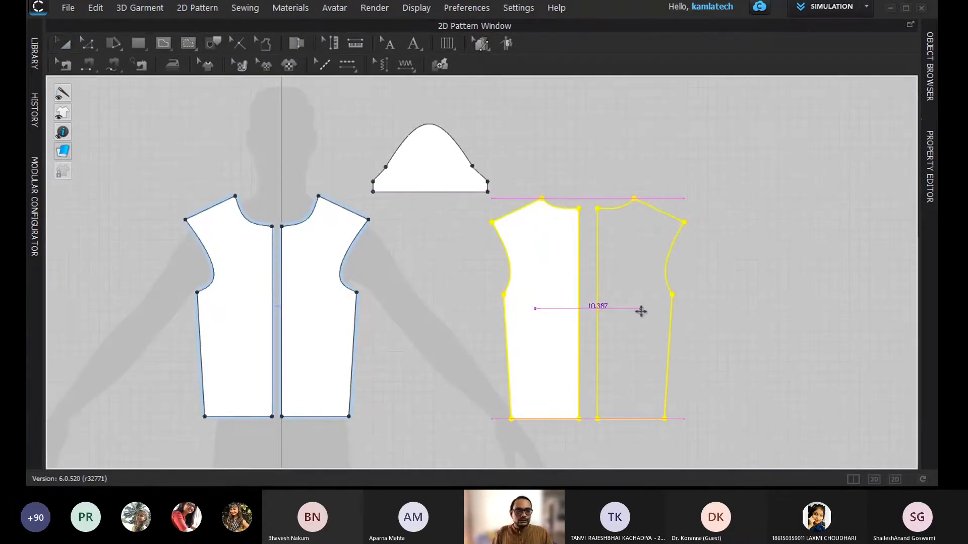
pyautogui.click(641, 313)
pyautogui.click(784, 334)
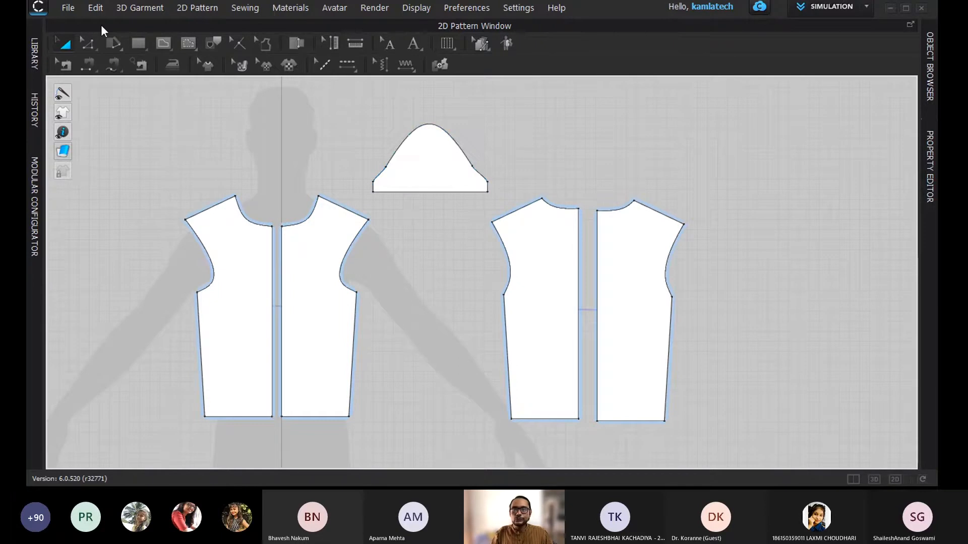
# Step: Add a point and a notch at the peak of the sleeve cap, about 6.3 along the curve from its front-side point
pyautogui.click(86, 44)
pyautogui.click(90, 44)
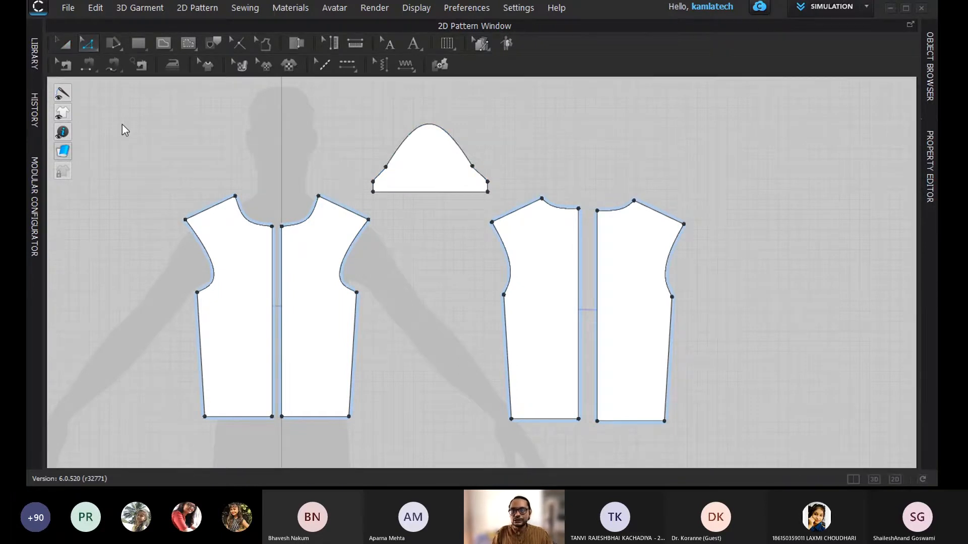
pyautogui.press('v')
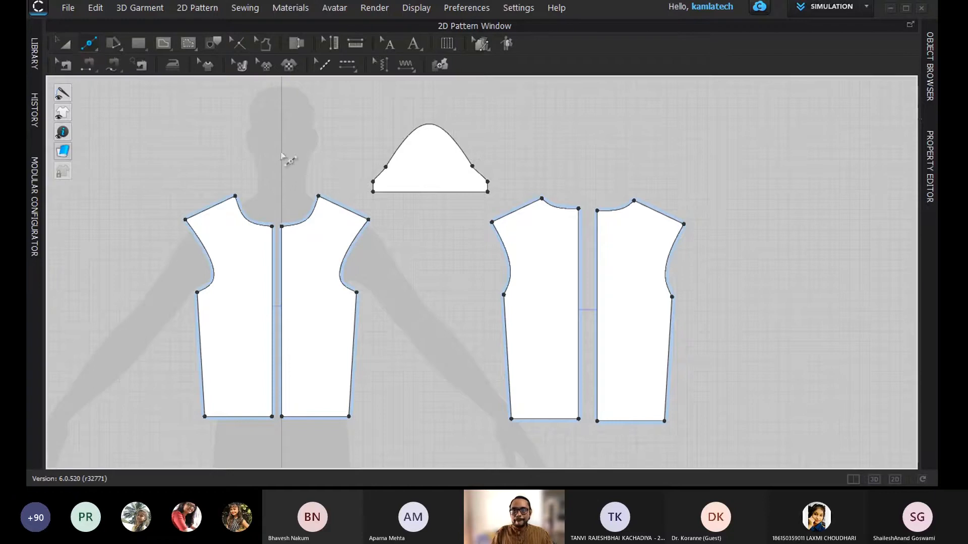
pyautogui.scroll(5, 397, 124)
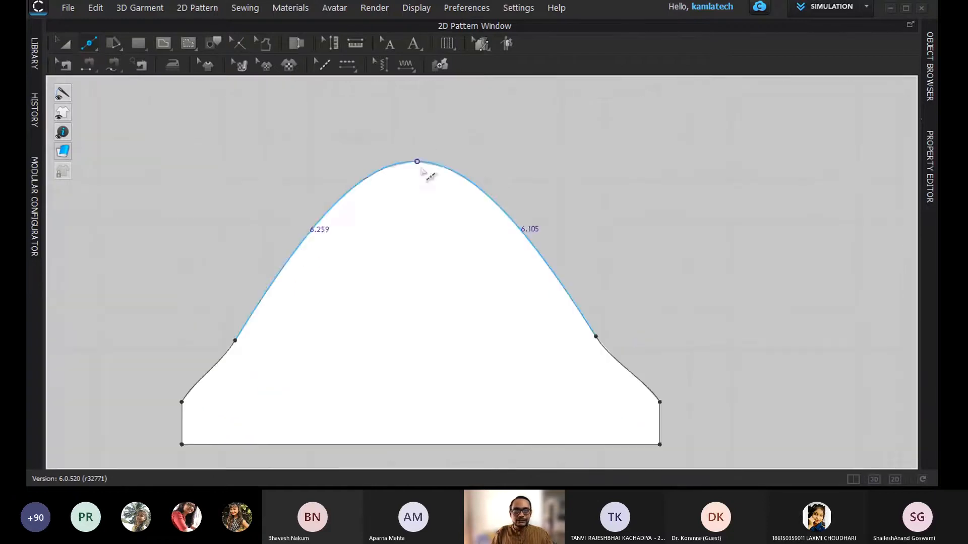
pyautogui.click(419, 162)
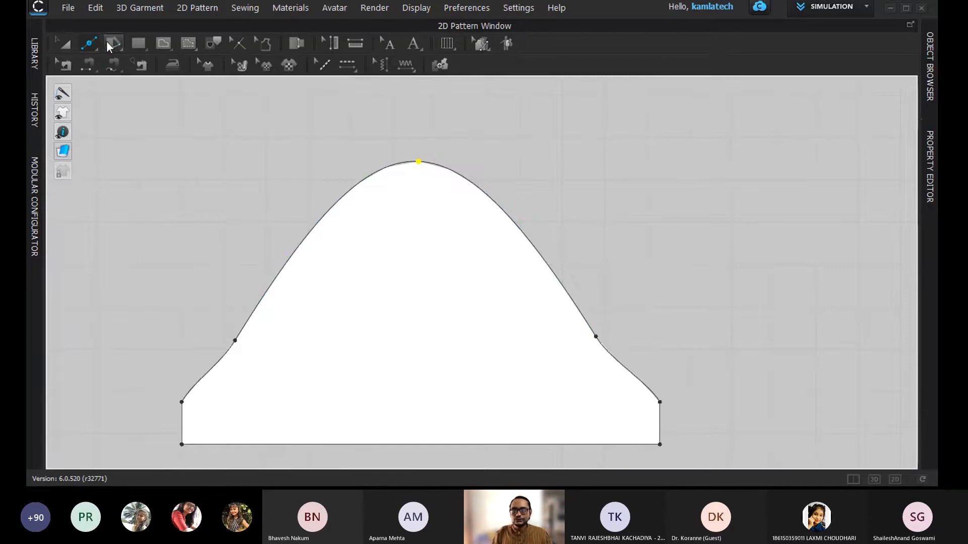
pyautogui.click(113, 64)
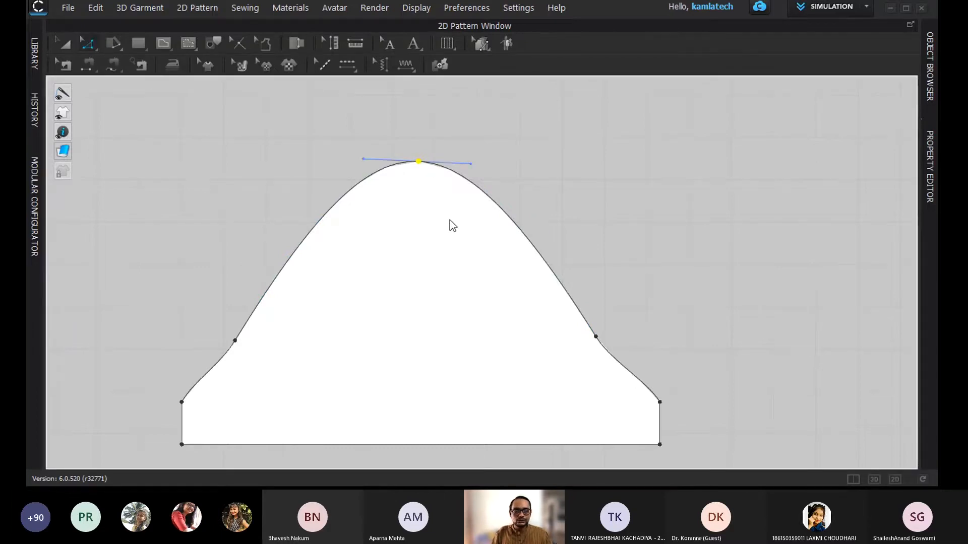
pyautogui.click(267, 158)
pyautogui.scroll(2, 357, 175)
pyautogui.scroll(-6, 474, 194)
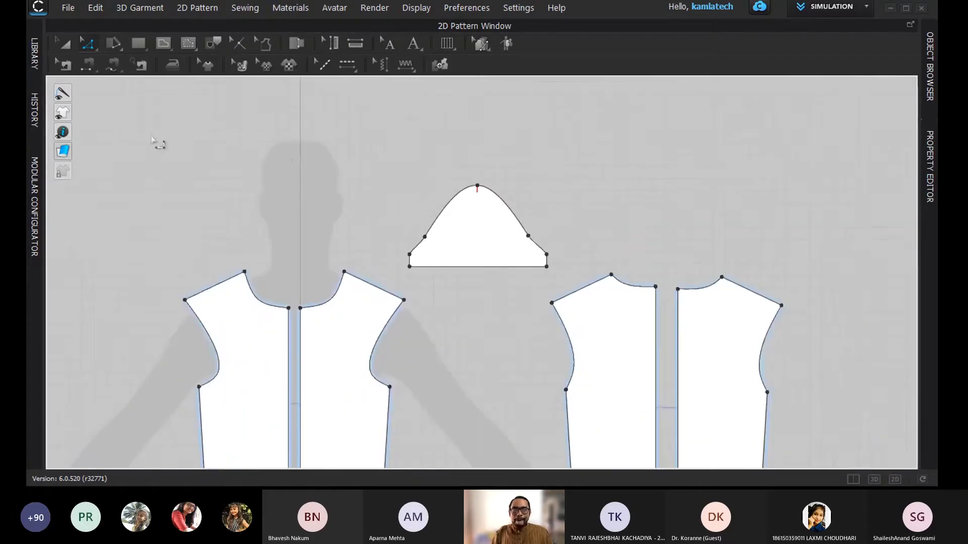
pyautogui.scroll(-1, 173, 144)
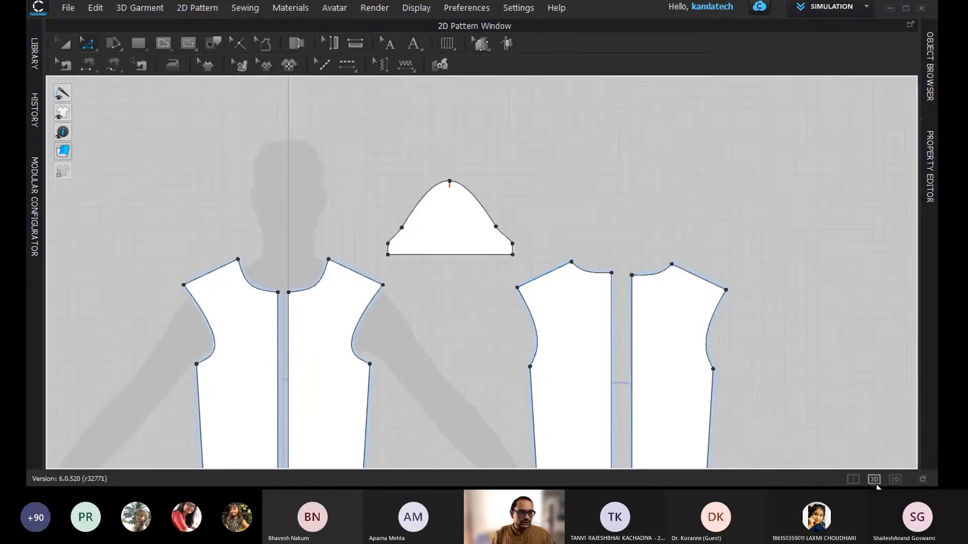
# Step: Examine the pattern pieces around the avatar in the 3D view, and return to the 2D pattern view
pyautogui.click(874, 480)
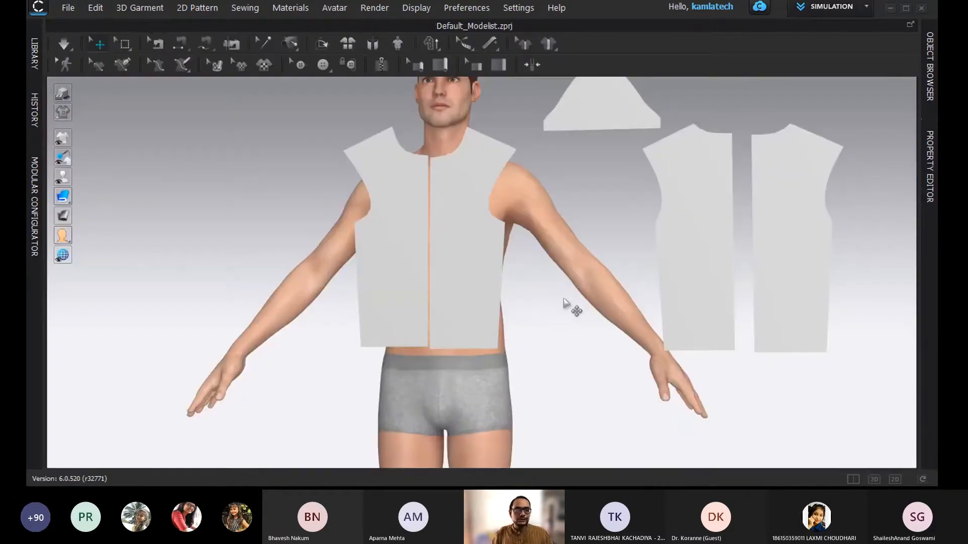
pyautogui.moveTo(523, 318); pyautogui.dragTo(566, 344, button='middle')
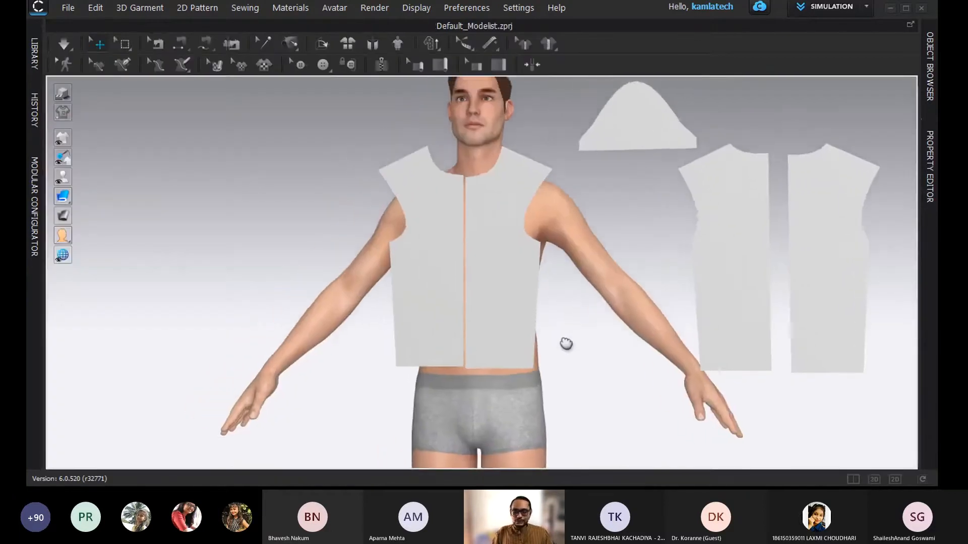
pyautogui.scroll(-5, 566, 344)
pyautogui.scroll(-2, 557, 255)
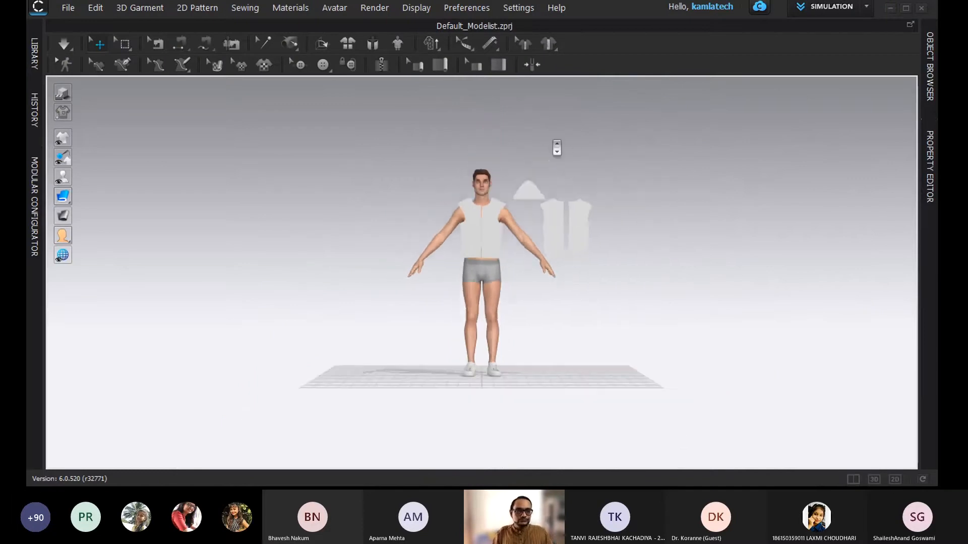
pyautogui.scroll(2, 557, 149)
pyautogui.scroll(2, 556, 149)
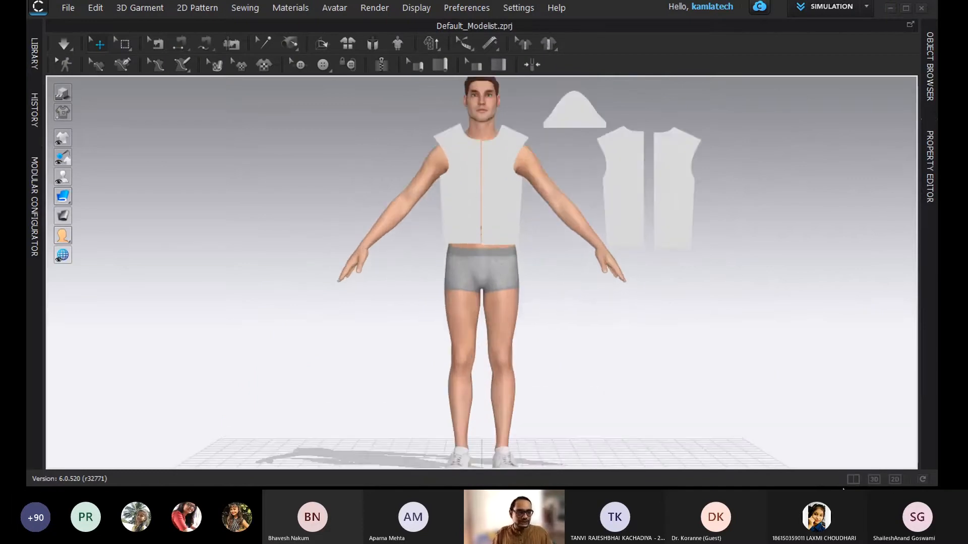
pyautogui.click(894, 480)
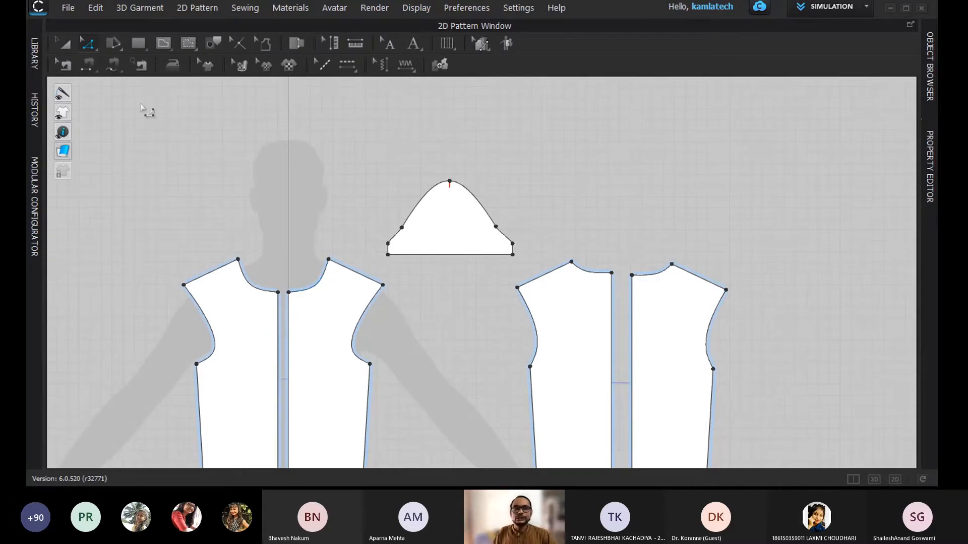
# Step: Try to sew the front armhole curve to the split front-side segments of the sleeve cap with Segment Sewing
pyautogui.click(84, 65)
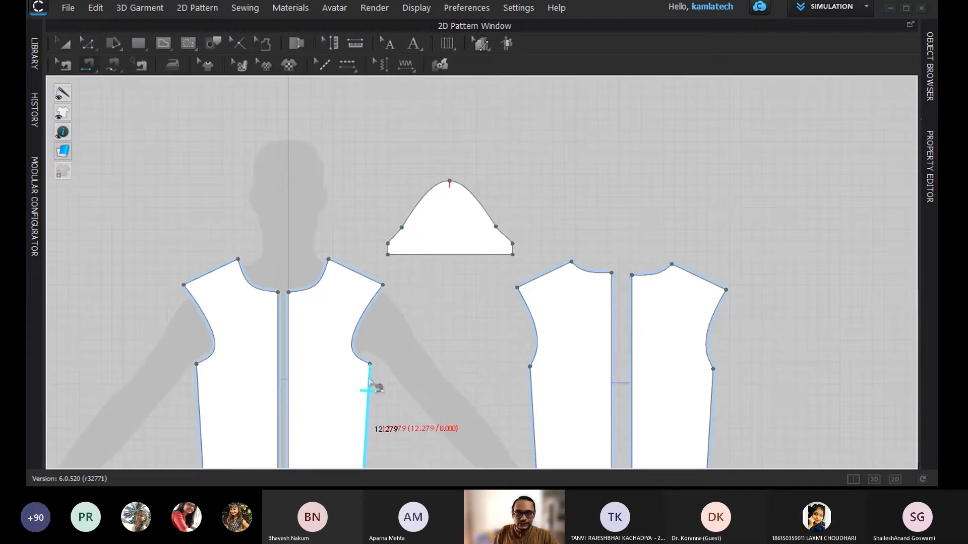
pyautogui.click(371, 351)
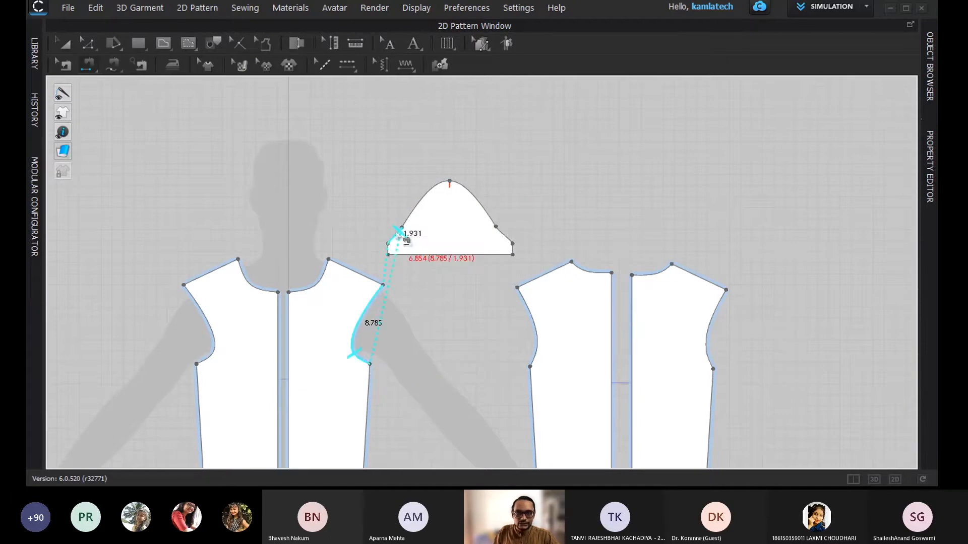
pyautogui.click(408, 216)
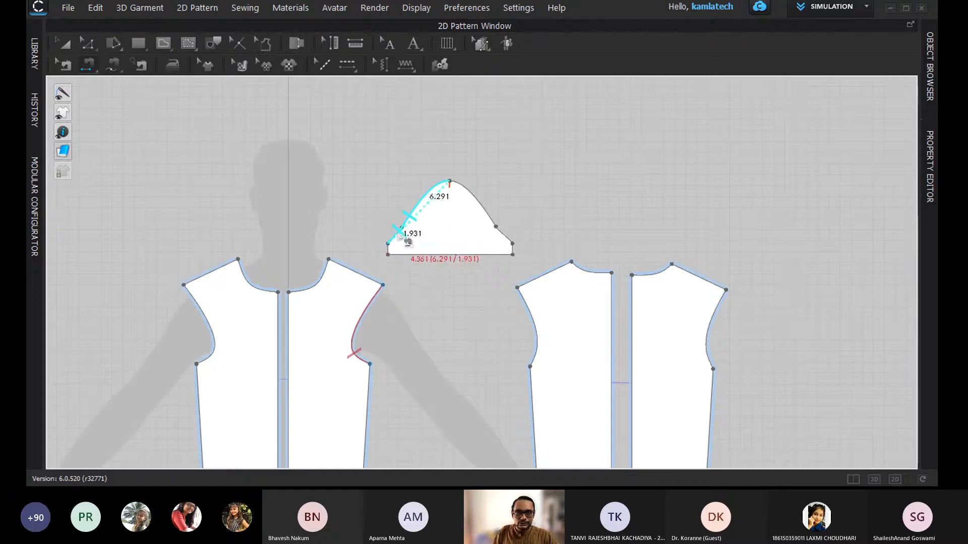
pyautogui.click(366, 213)
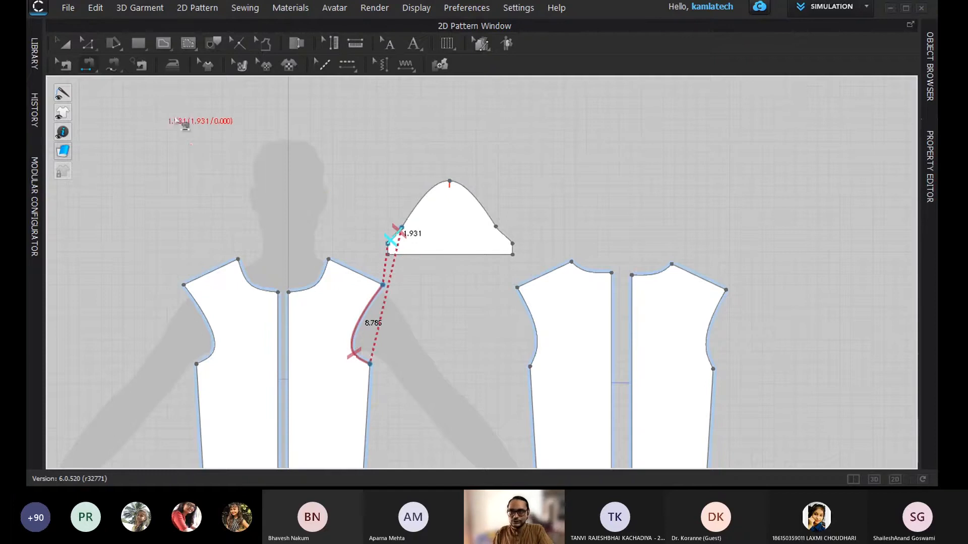
pyautogui.press('Escape')
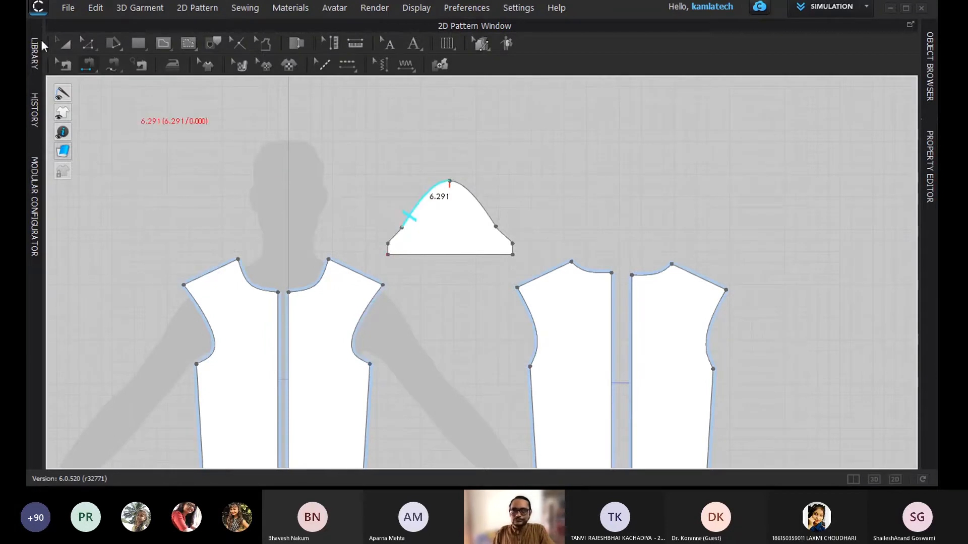
# Step: Delete the intermediate points on both sides of the sleeve cap, keeping the notched peak point
pyautogui.click(87, 44)
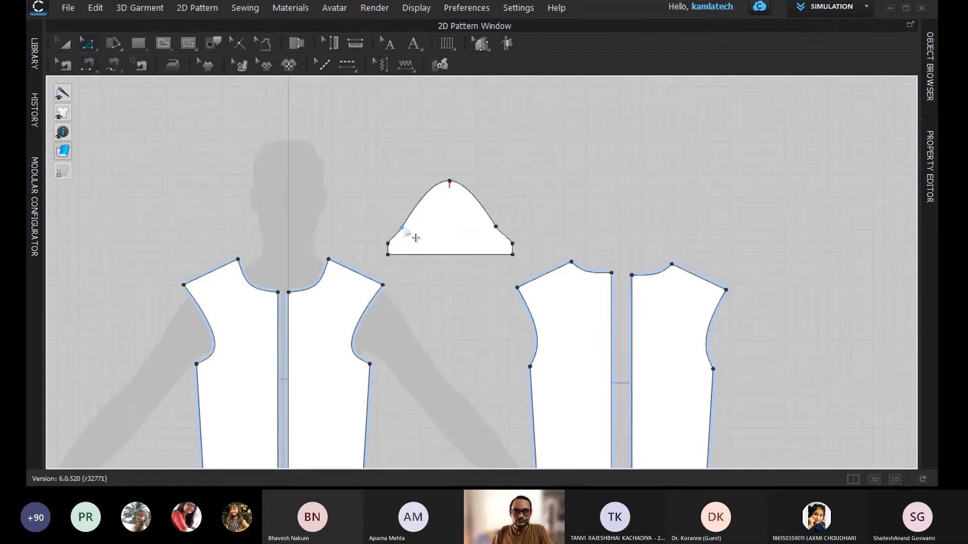
pyautogui.press('Delete')
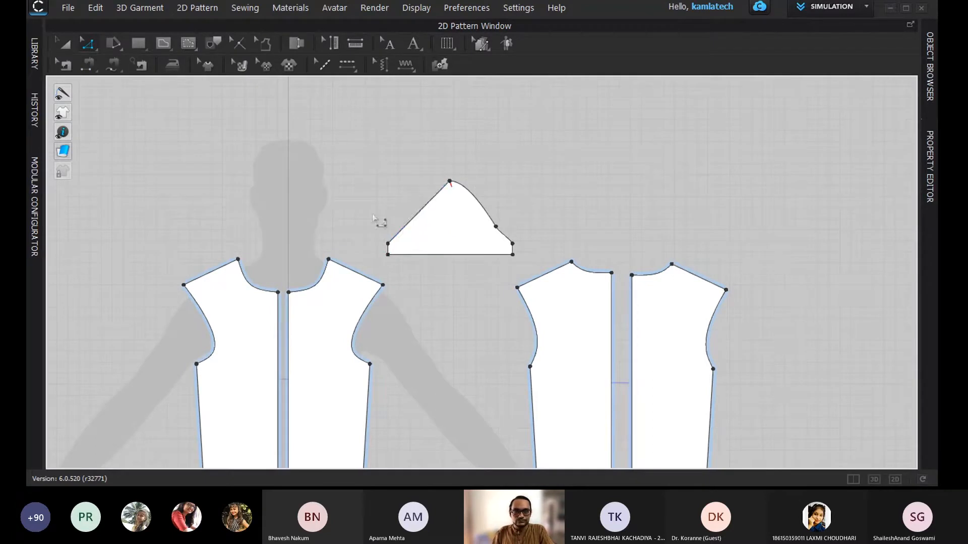
pyautogui.click(493, 230)
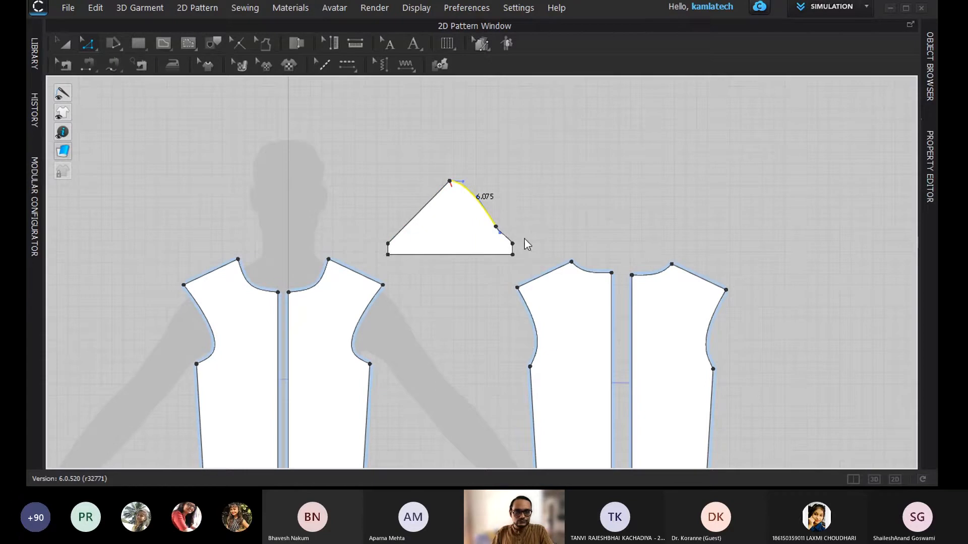
pyautogui.click(494, 228)
pyautogui.hotkey('ctrl', 'z')
pyautogui.click(449, 180)
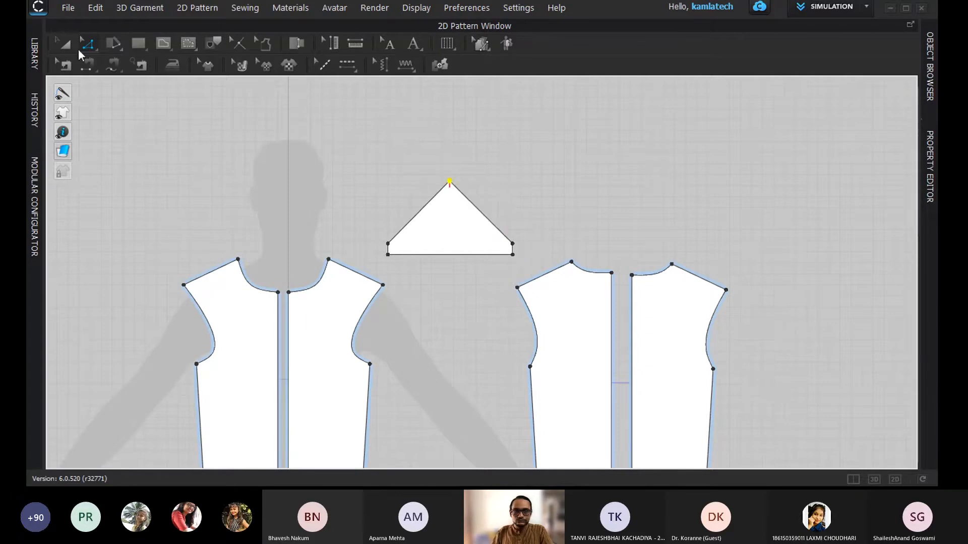
# Step: Bend both straight sides of the sleeve cap outward into smooth curves with Edit Curvature
pyautogui.click(89, 42)
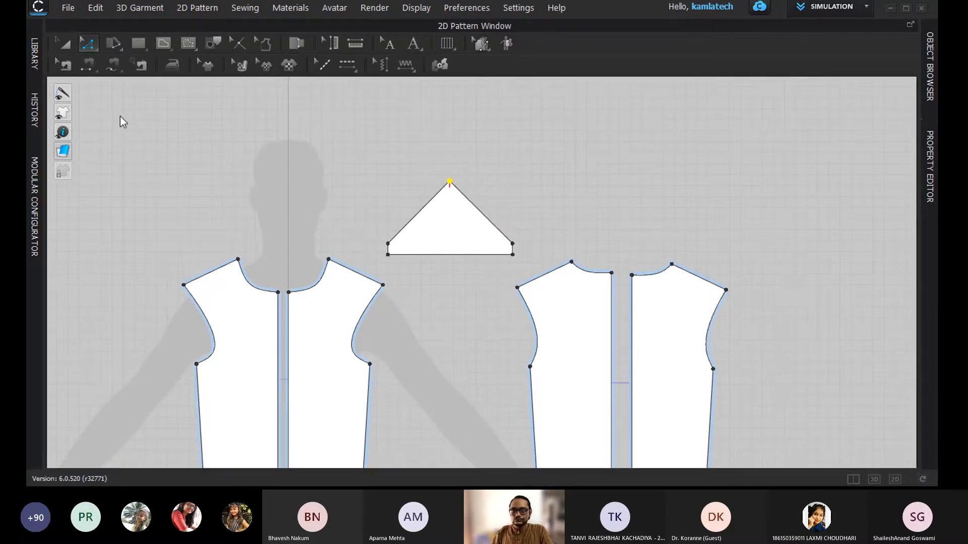
pyautogui.click(91, 43)
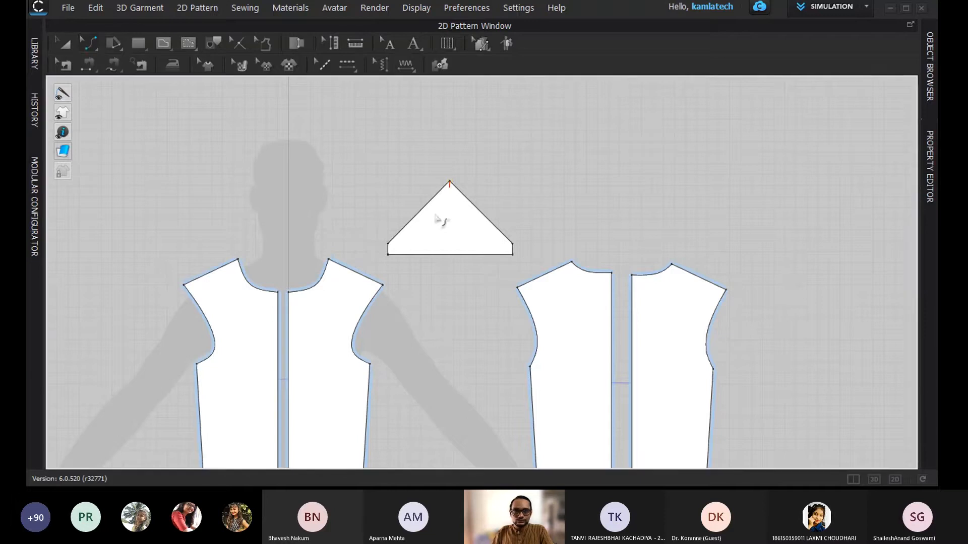
pyautogui.moveTo(421, 216)
pyautogui.mouseDown()
pyautogui.moveTo(432, 224)
pyautogui.moveTo(422, 203)
pyautogui.mouseUp()
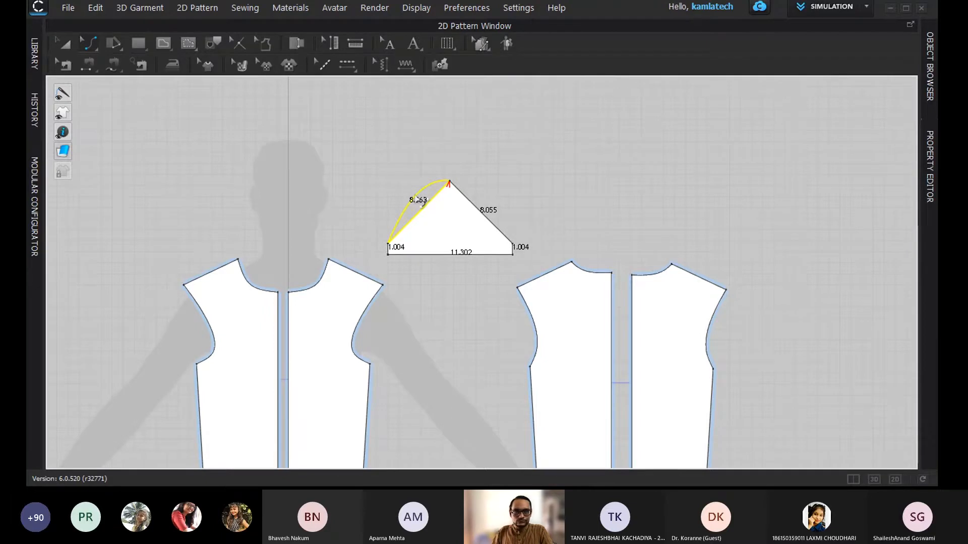
pyautogui.moveTo(422, 203); pyautogui.dragTo(474, 200)
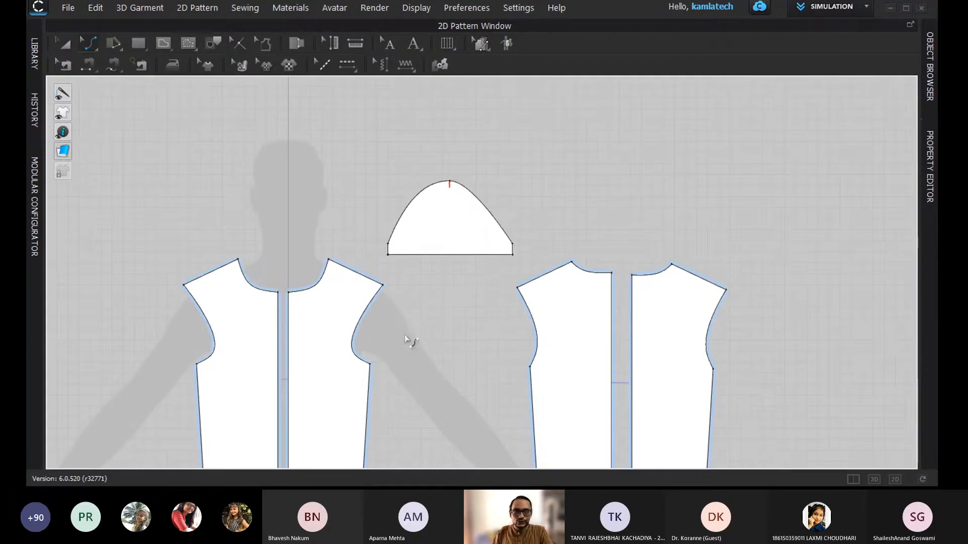
# Step: Sew the sleeve cap's two sides to the neighbouring front and back armholes with Segment Sewing, and join the sleeve's short underarm edges
pyautogui.click(89, 65)
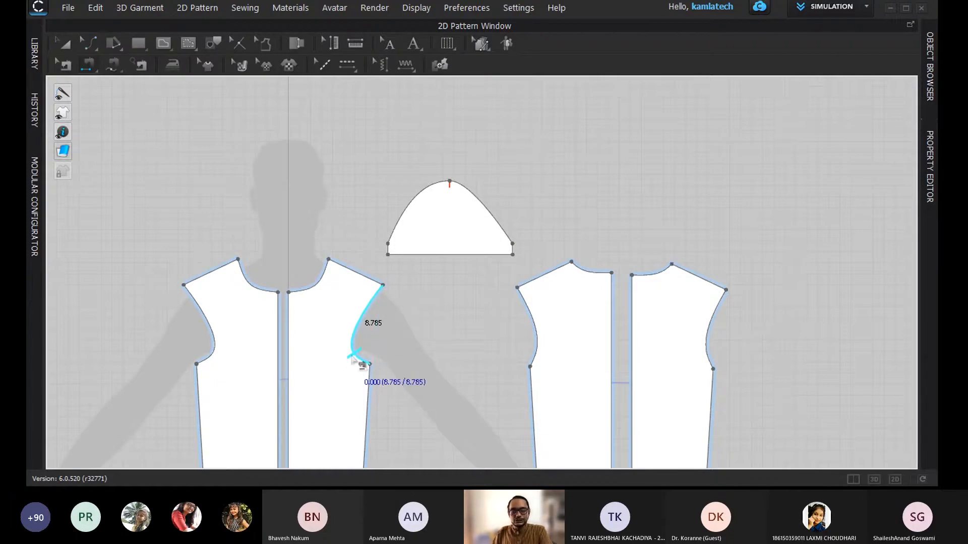
pyautogui.click(353, 359)
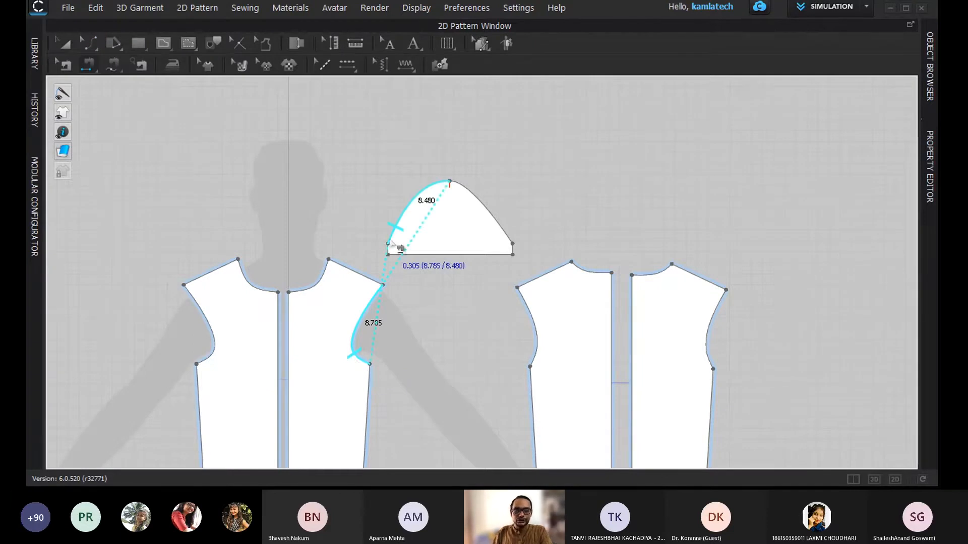
pyautogui.click(390, 244)
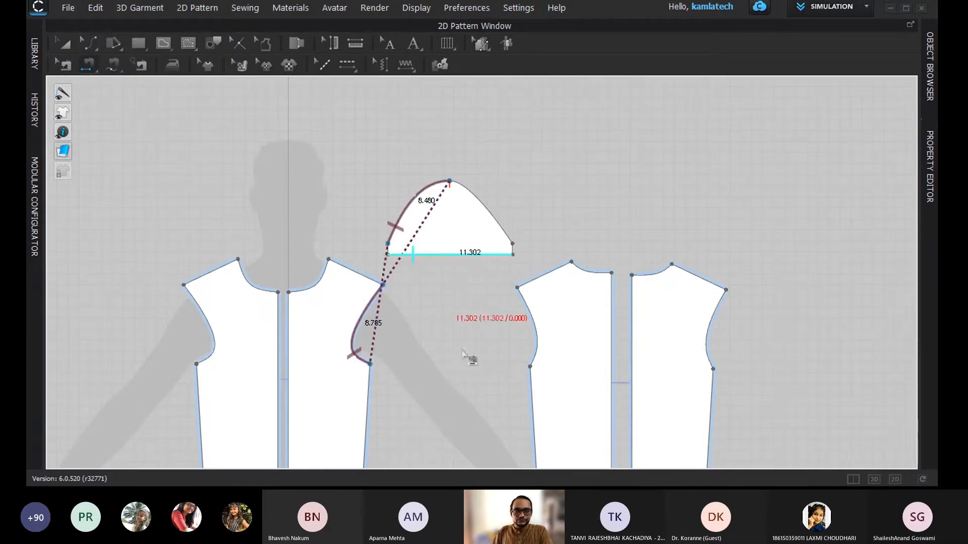
pyautogui.click(532, 368)
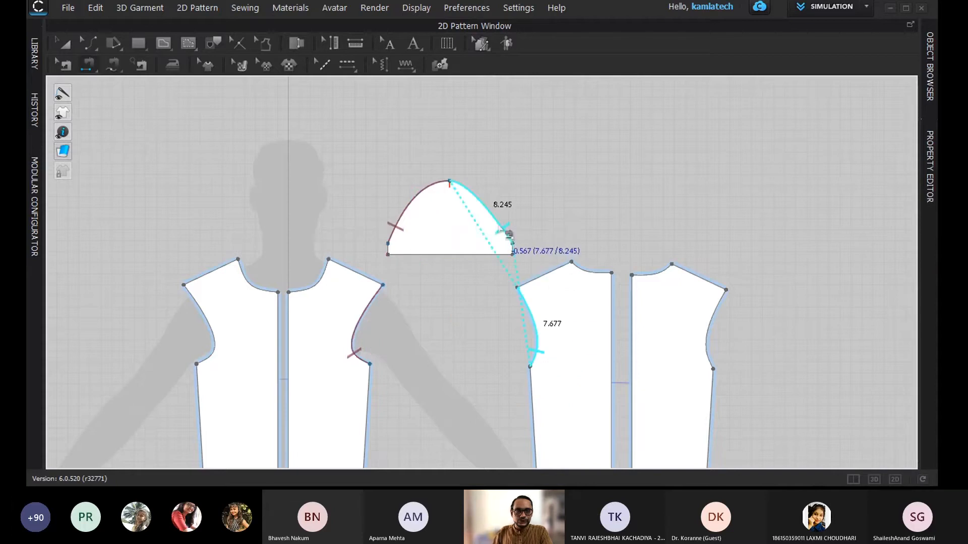
pyautogui.click(509, 234)
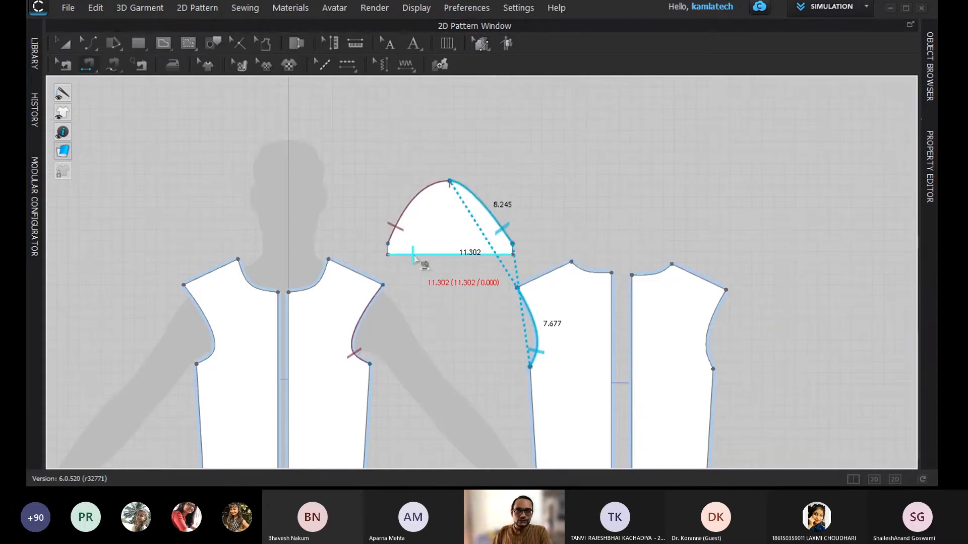
pyautogui.click(386, 254)
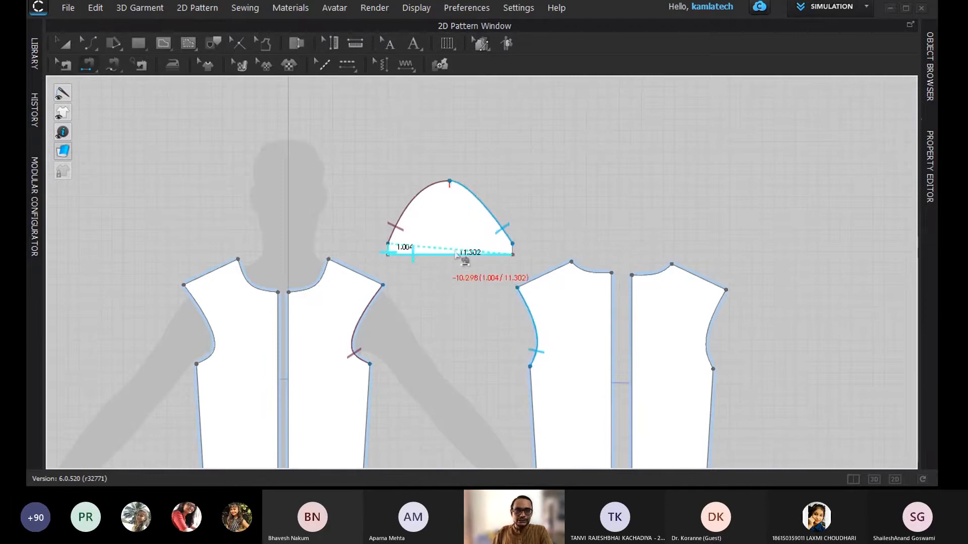
pyautogui.click(513, 252)
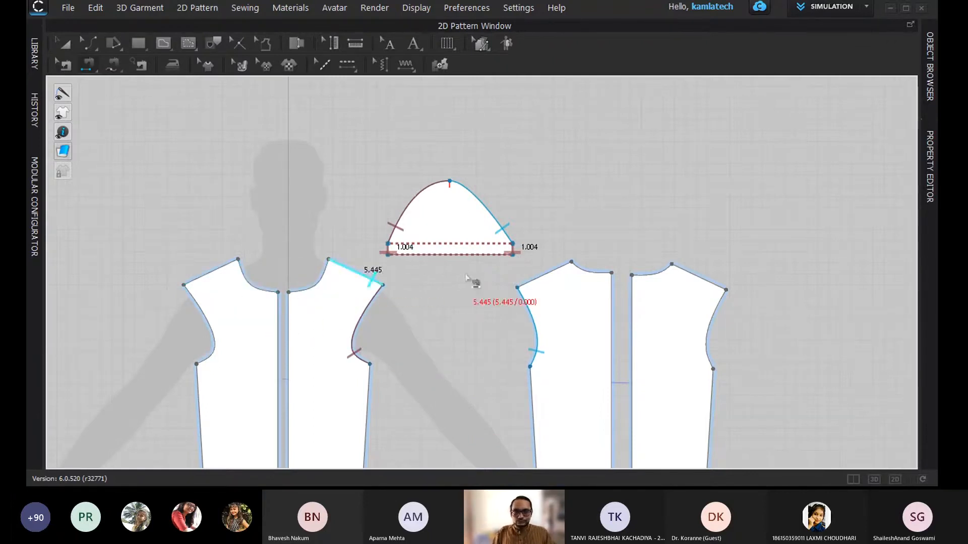
# Step: Duplicate the sleeve piece and place the copy above and beyond the outer back bodice piece
pyautogui.press('a')
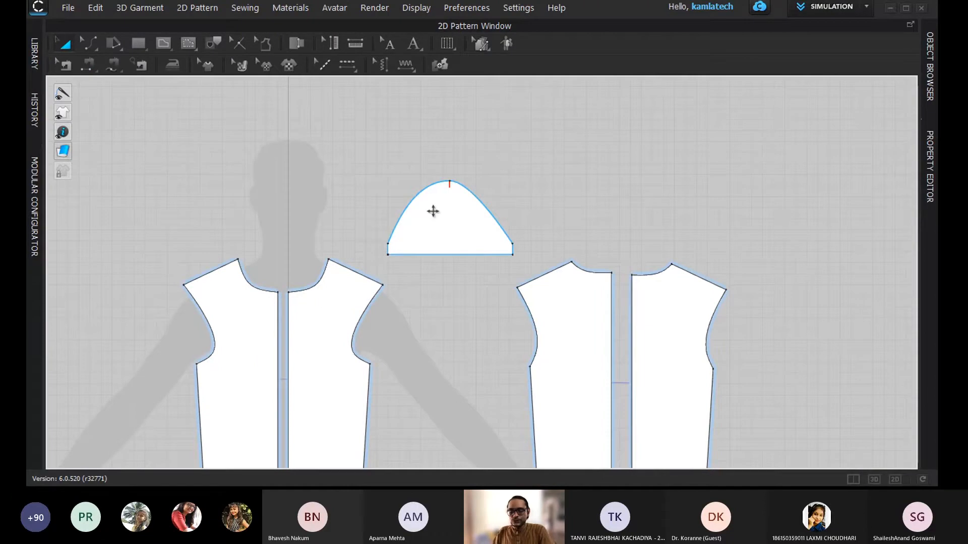
pyautogui.click(434, 212)
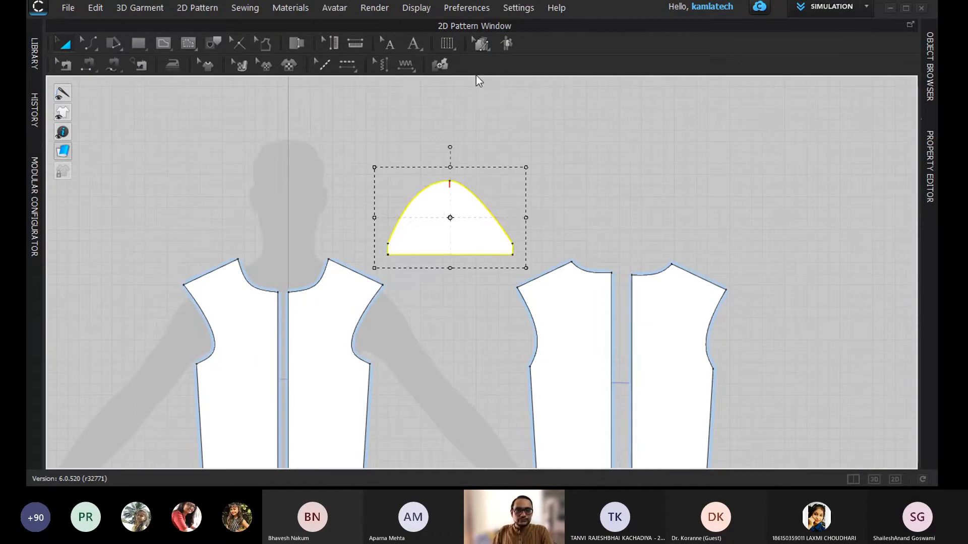
pyautogui.hotkey('ctrl', 'c')
pyautogui.hotkey('ctrl', 'v')
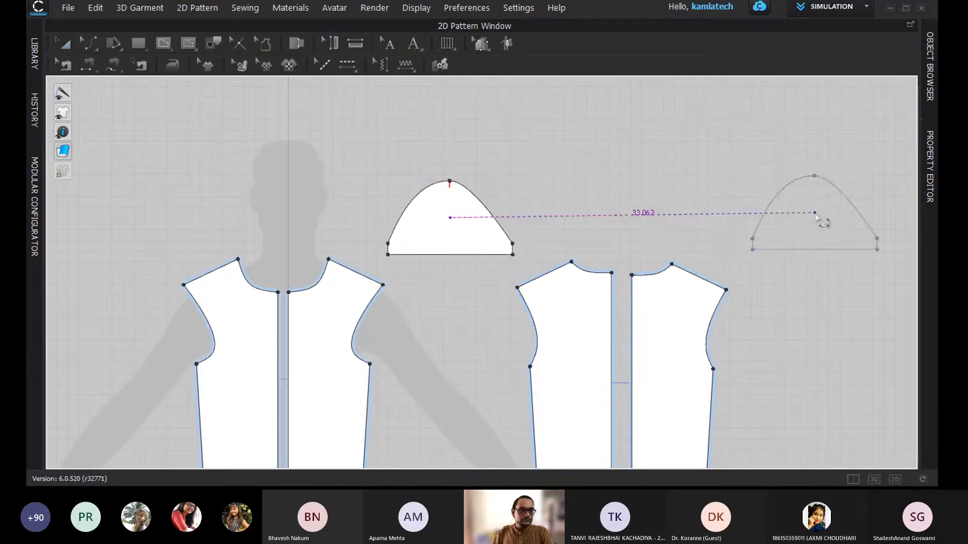
pyautogui.click(816, 216)
pyautogui.click(610, 208)
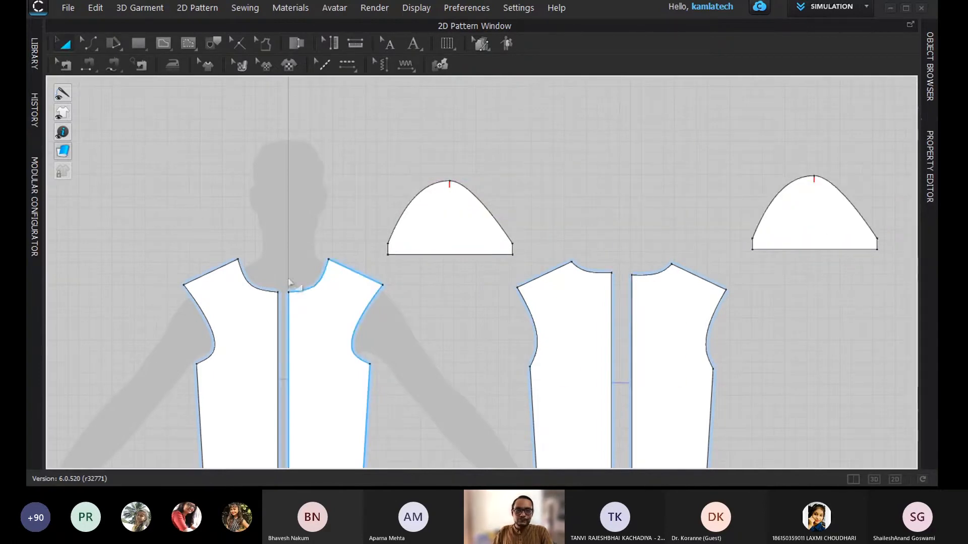
# Step: Sew the two sides of the copied sleeve's cap to the remaining front and back armholes with Segment Sewing
pyautogui.click(88, 64)
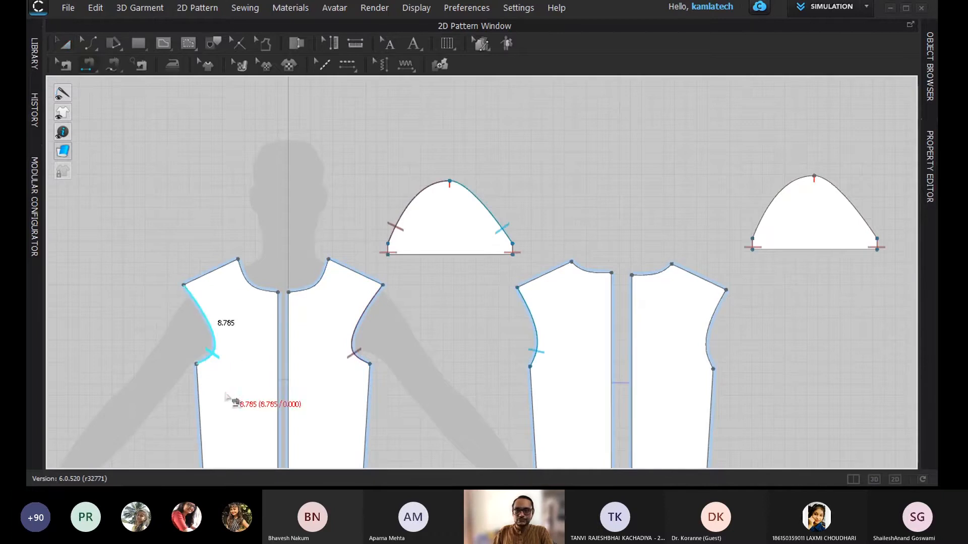
pyautogui.click(205, 363)
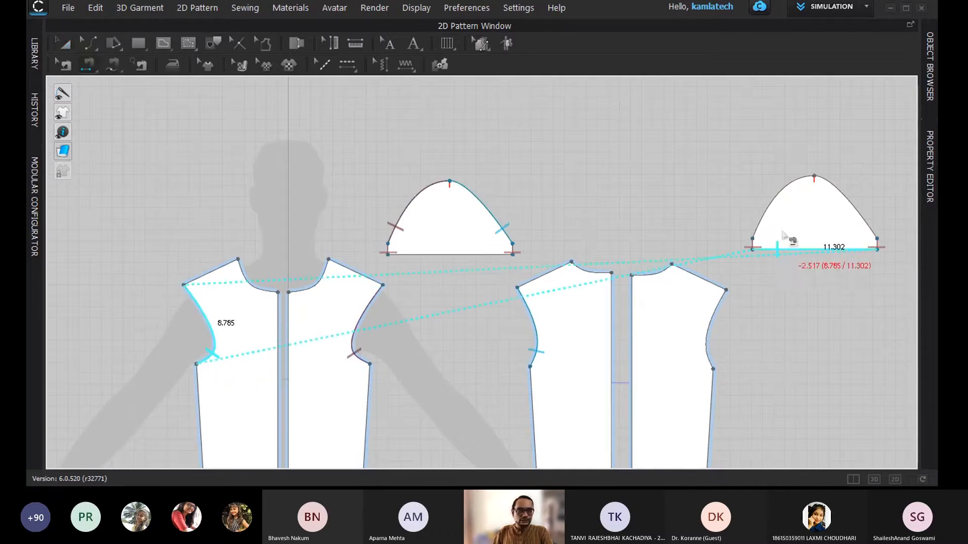
pyautogui.click(877, 239)
pyautogui.click(754, 237)
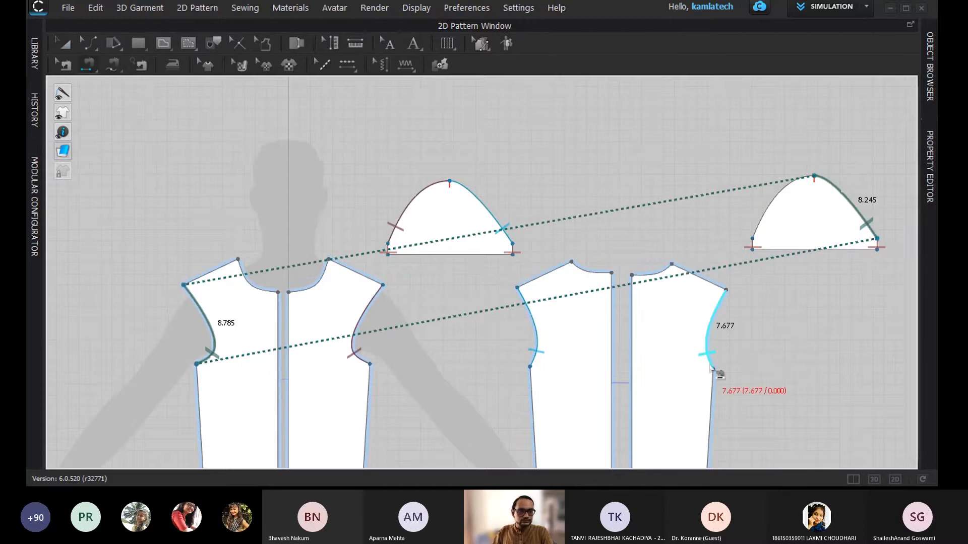
pyautogui.click(725, 332)
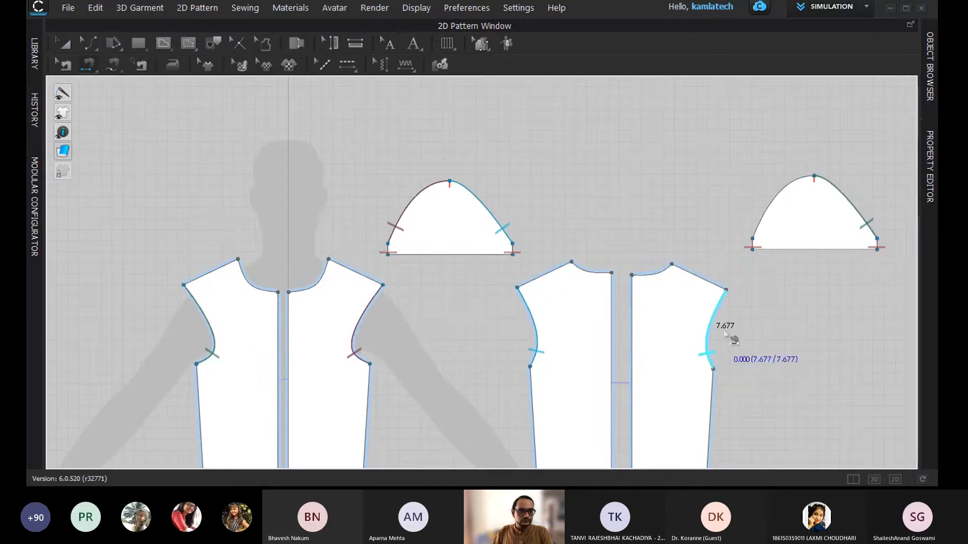
pyautogui.click(761, 231)
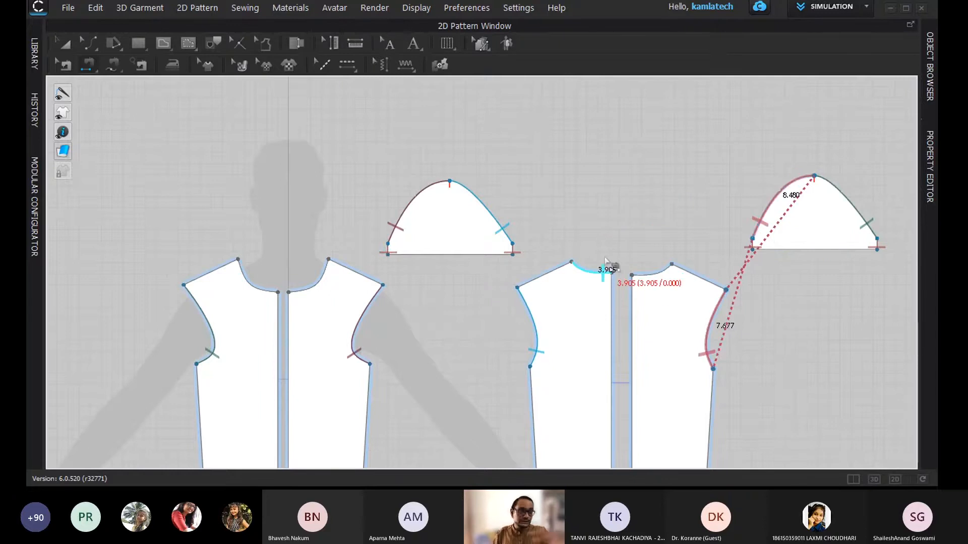
pyautogui.click(470, 197)
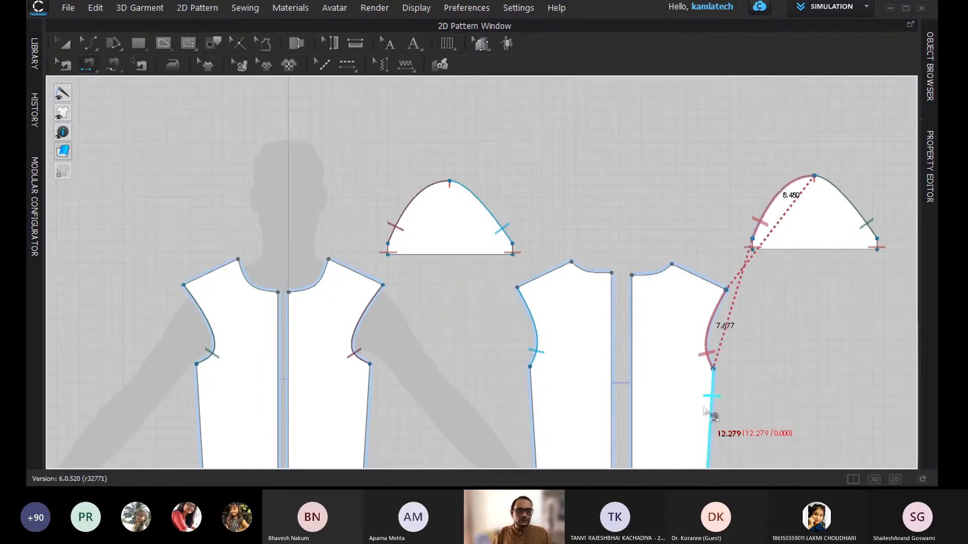
# Step: Inspect the armhole and sleeve seam connections around the avatar in the 3D view, and return to the 2D pattern view
pyautogui.click(873, 480)
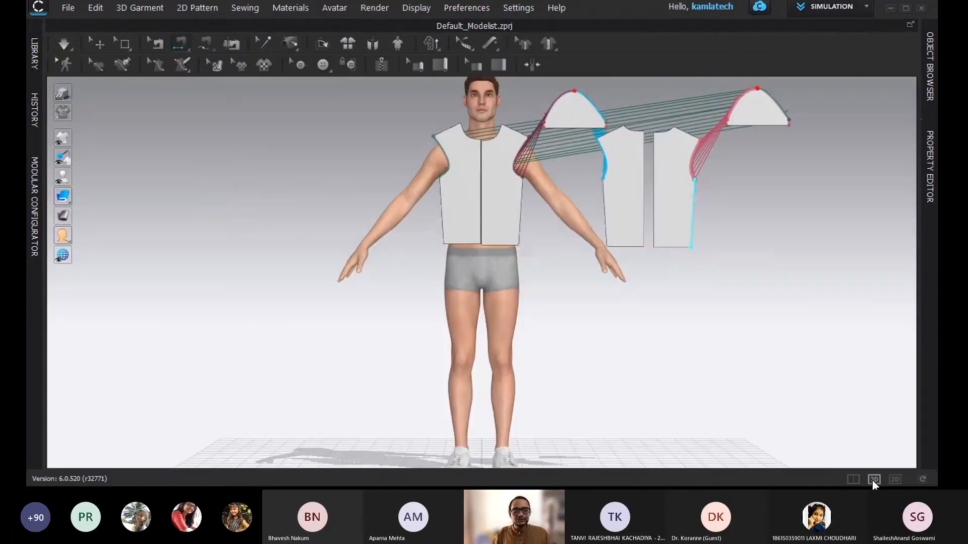
pyautogui.moveTo(557, 231); pyautogui.dragTo(317, 248, button='right')
pyautogui.moveTo(413, 195); pyautogui.dragTo(691, 221, button='right')
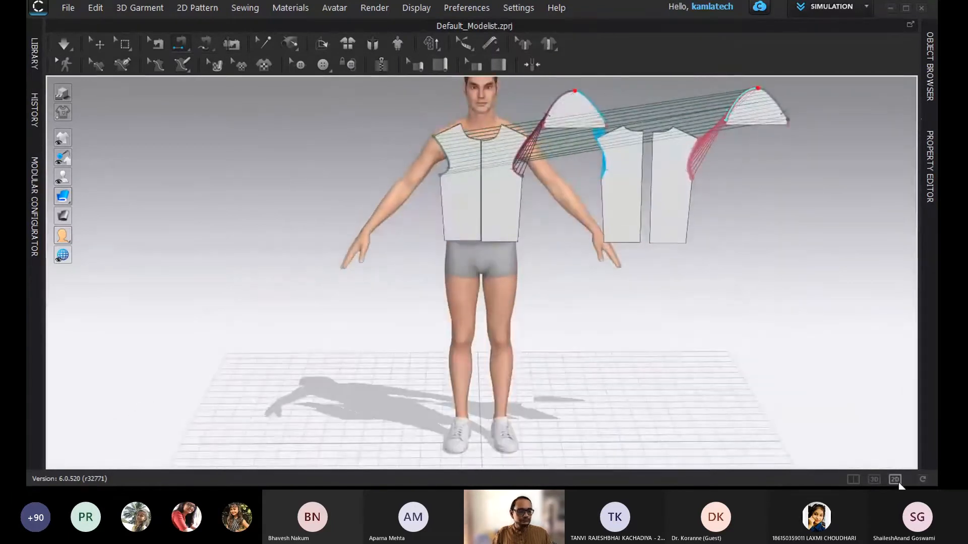
pyautogui.click(894, 479)
pyautogui.scroll(-5, 335, 303)
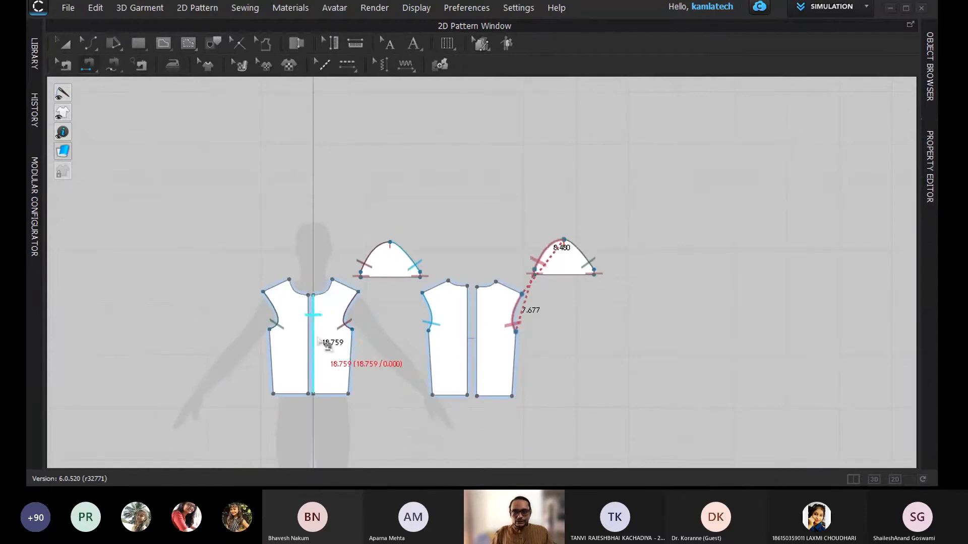
# Step: Sew the two front pieces together along the centre front and the two back pieces together along the centre back
pyautogui.scroll(6, 323, 330)
pyautogui.click(292, 297)
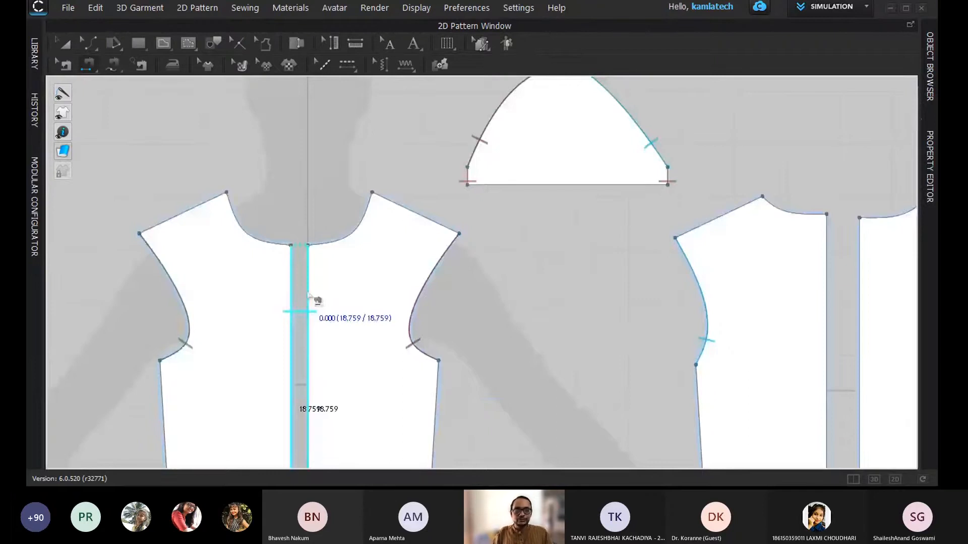
pyautogui.scroll(-2, 308, 297)
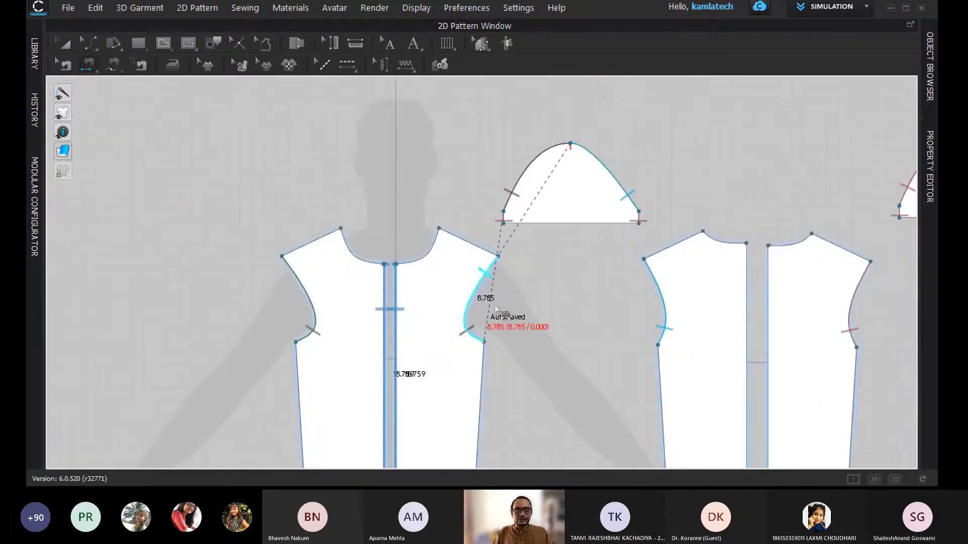
pyautogui.scroll(5, 346, 313)
pyautogui.scroll(-6, 374, 340)
pyautogui.click(373, 340)
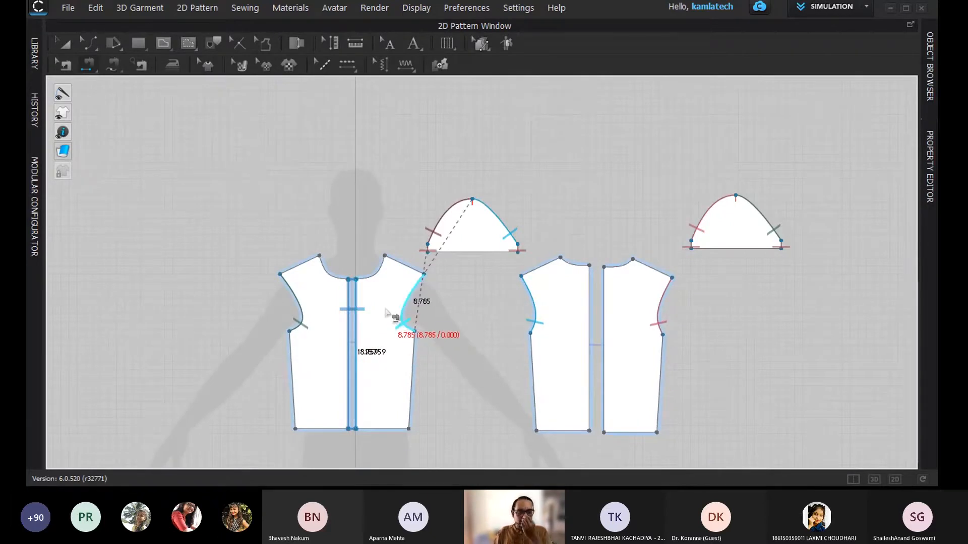
pyautogui.click(588, 319)
pyautogui.click(604, 325)
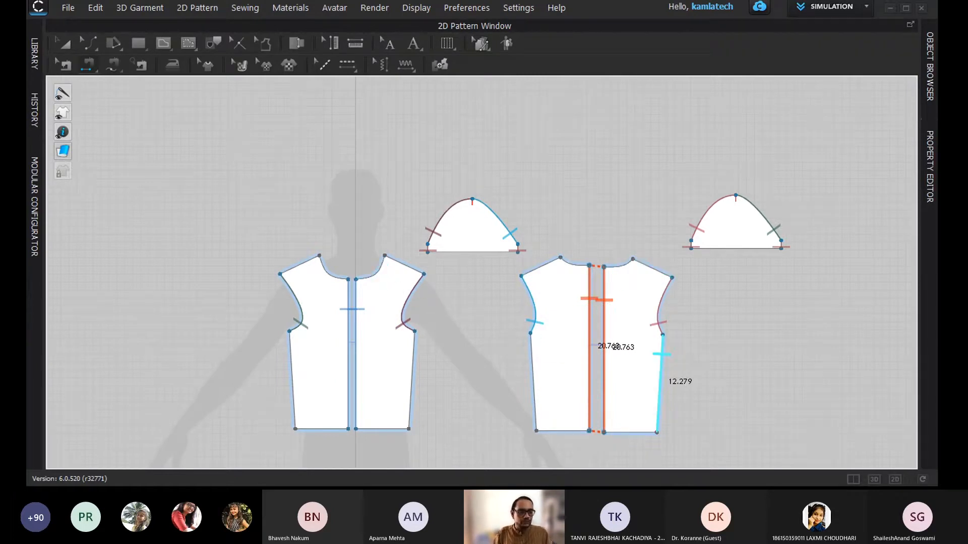
# Step: Select all front, back and sleeve pieces in the 3D view and move them down, clear of the avatar's torso
pyautogui.click(874, 479)
pyautogui.scroll(3, 556, 305)
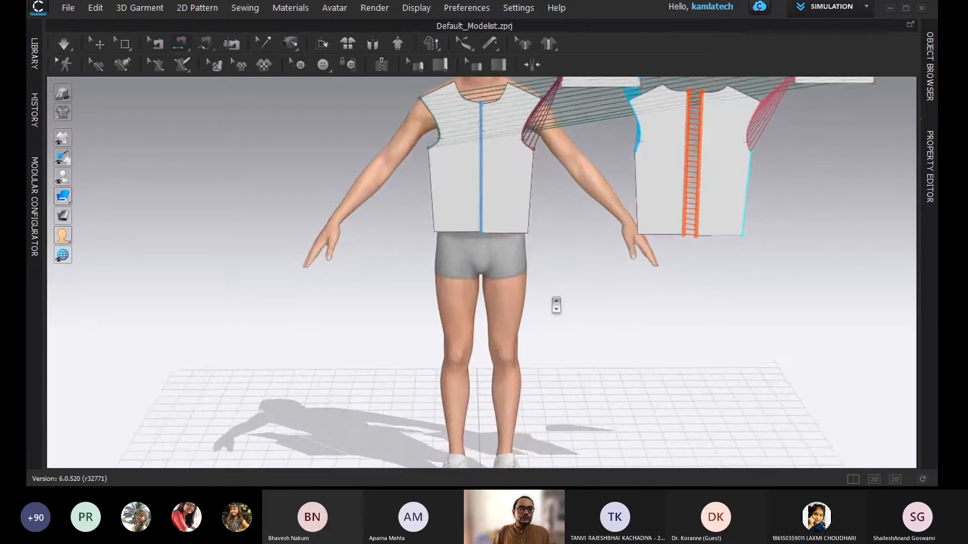
pyautogui.scroll(-4, 556, 304)
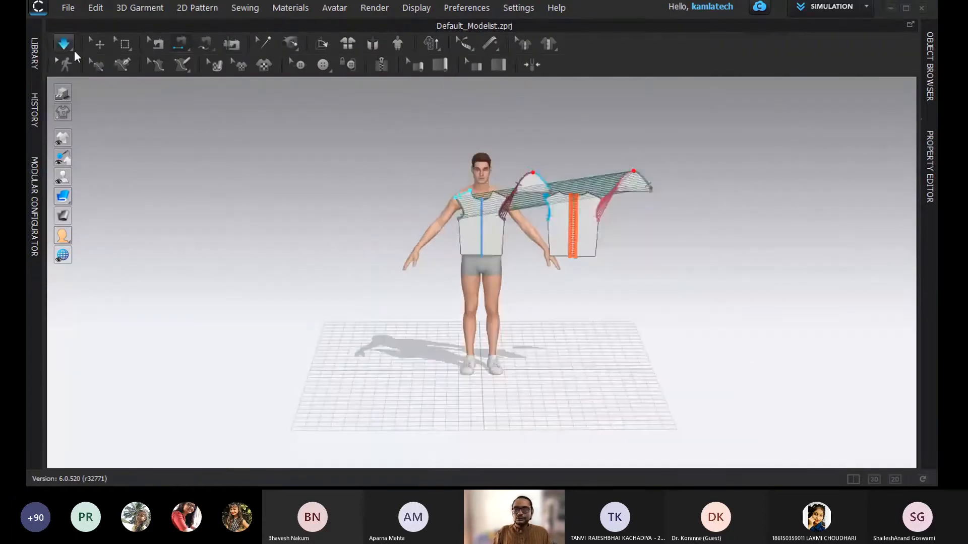
pyautogui.scroll(5, 544, 242)
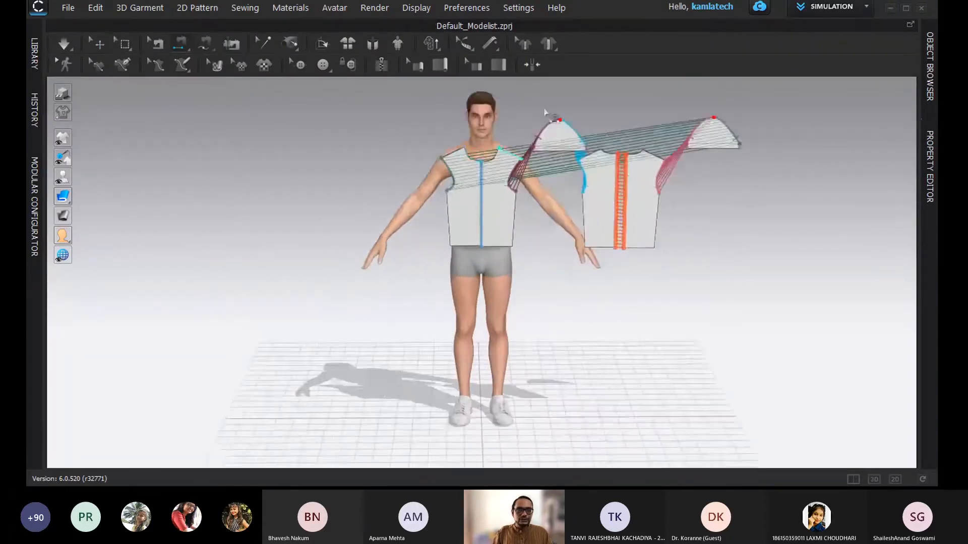
pyautogui.moveTo(544, 241); pyautogui.dragTo(529, 346, button='middle')
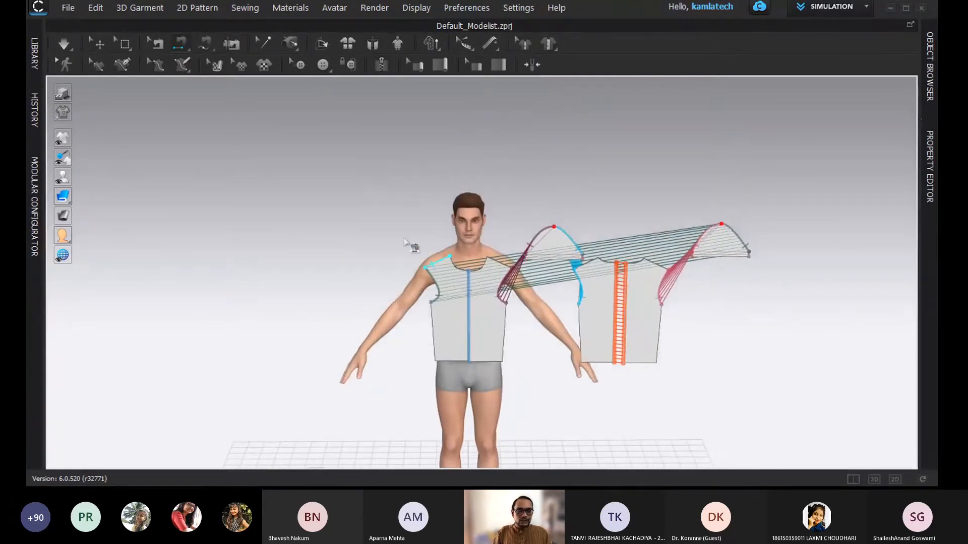
pyautogui.press('q')
pyautogui.click(468, 315)
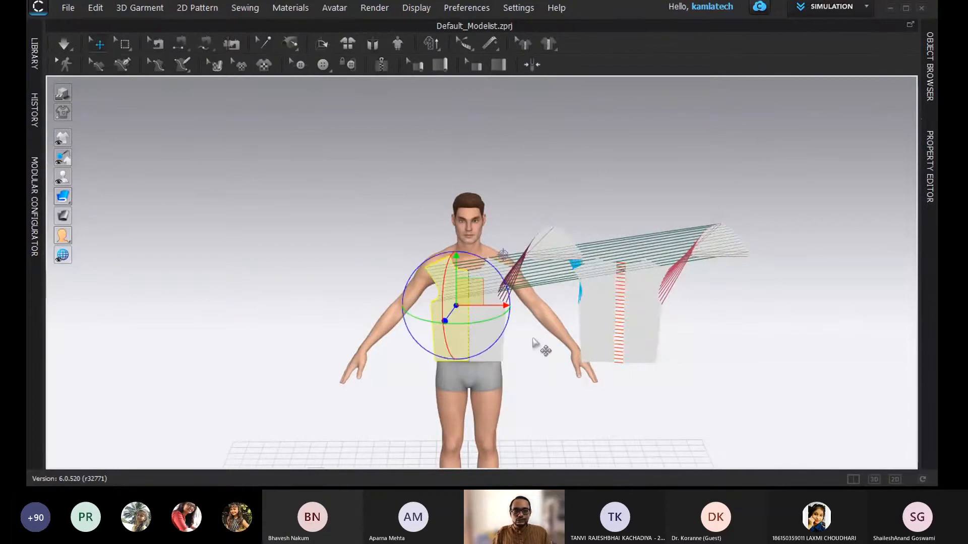
pyautogui.keyDown('shift'); pyautogui.click(483, 329); pyautogui.keyUp('shift')
pyautogui.keyDown('shift'); pyautogui.click(556, 235); pyautogui.keyUp('shift')
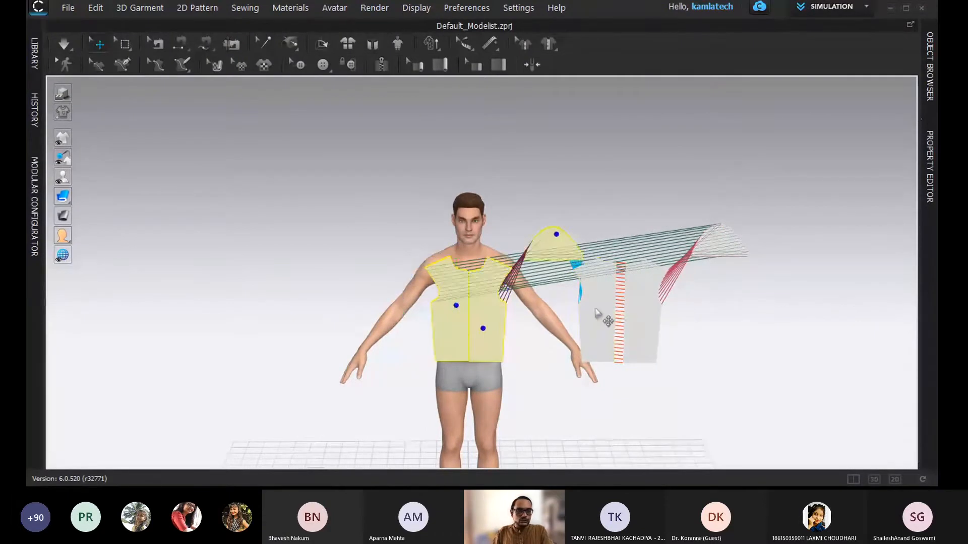
pyautogui.keyDown('shift'); pyautogui.click(722, 240); pyautogui.keyUp('shift')
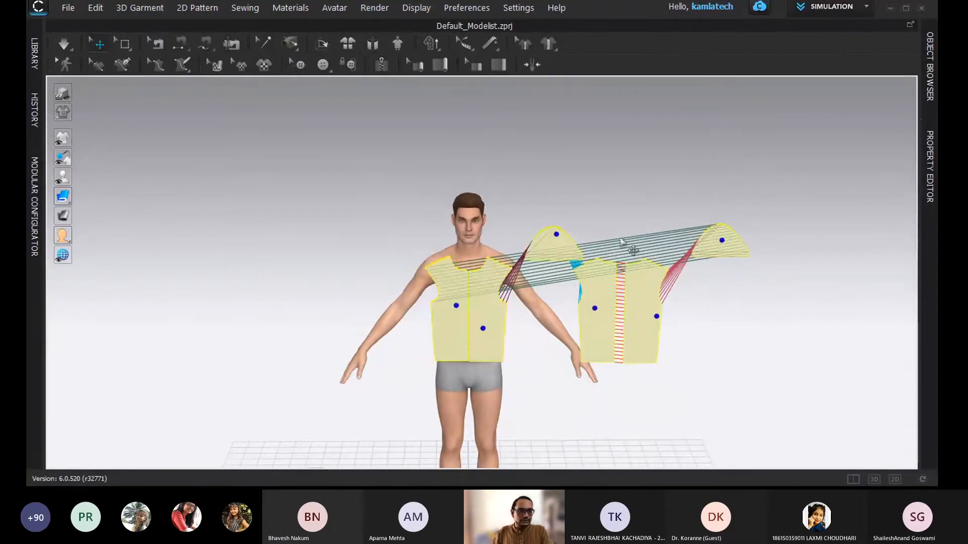
pyautogui.scroll(3, 351, 198)
pyautogui.scroll(-4, 352, 198)
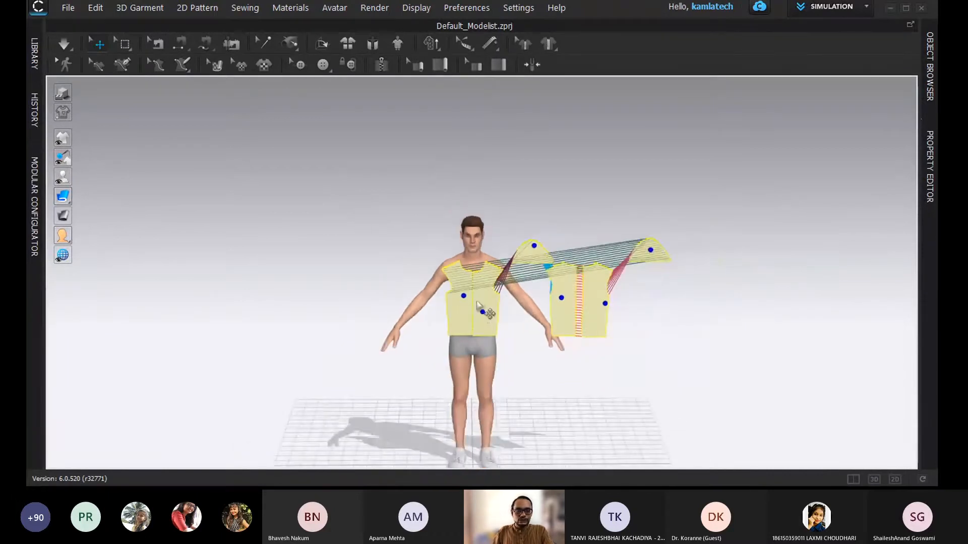
pyautogui.moveTo(480, 341); pyautogui.dragTo(468, 443)
# Step: Show the arrangement points around the avatar
pyautogui.moveTo(634, 318); pyautogui.dragTo(517, 317, button='right')
pyautogui.scroll(6, 528, 327)
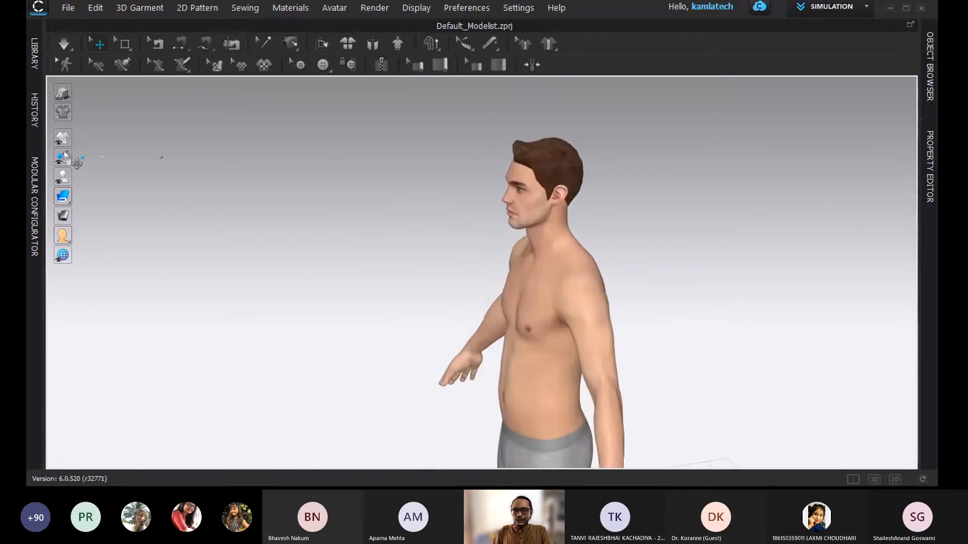
pyautogui.moveTo(66, 141)
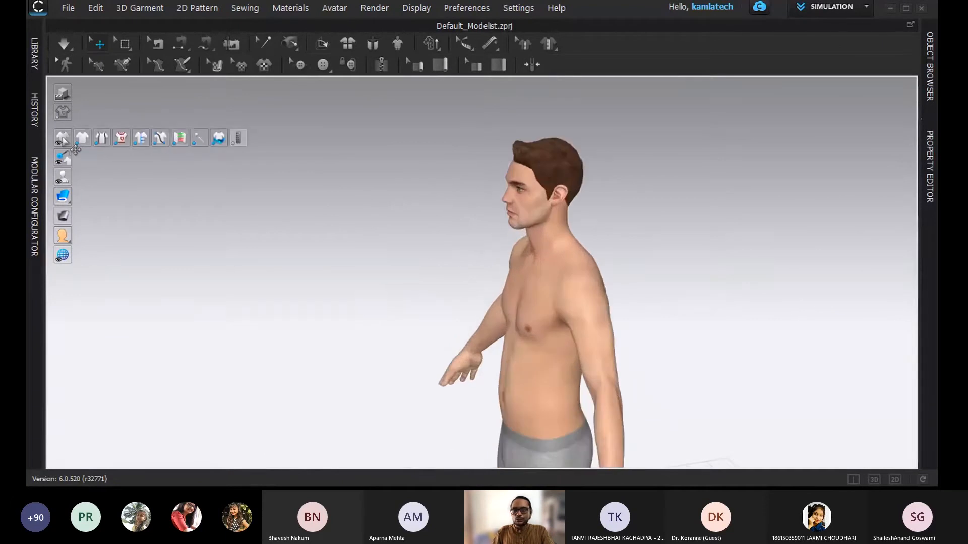
pyautogui.moveTo(62, 177)
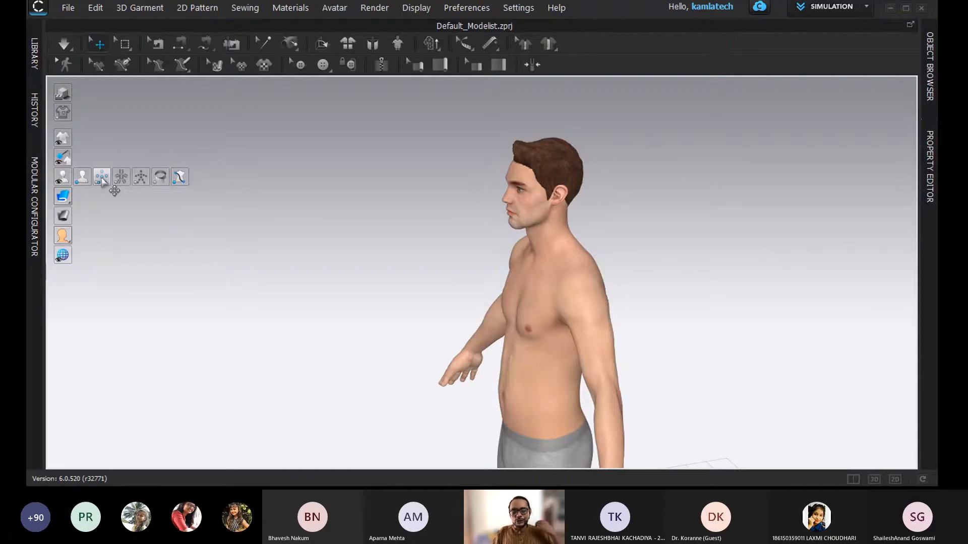
pyautogui.click(102, 179)
pyautogui.moveTo(430, 274); pyautogui.dragTo(456, 365, button='right')
pyautogui.scroll(4, 274, 334)
pyautogui.scroll(-5, 275, 335)
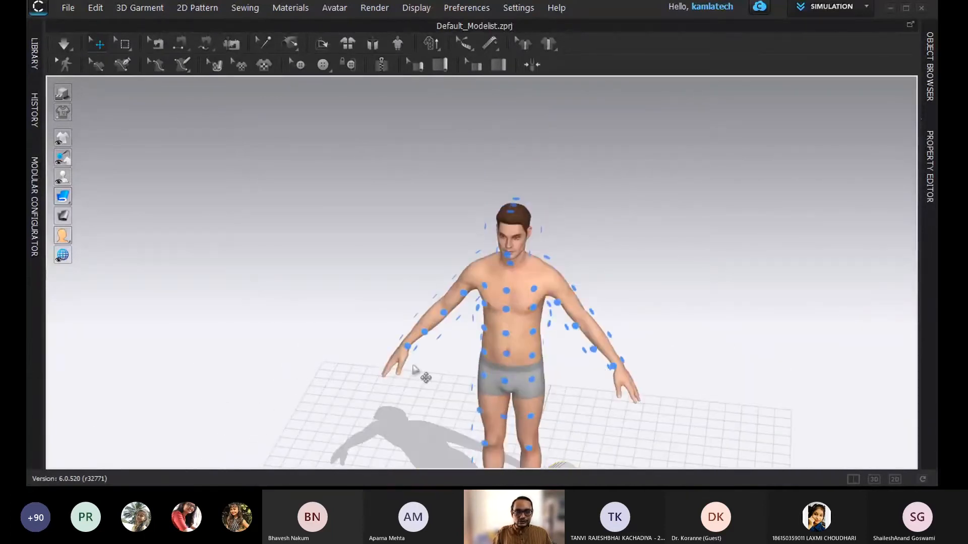
pyautogui.scroll(2, 449, 382)
pyautogui.scroll(-4, 449, 383)
# Step: Place the two front pieces on the avatar's torso using the third-row front arrangement point beside the centre line
pyautogui.moveTo(499, 417); pyautogui.dragTo(511, 330, button='right')
pyautogui.click(497, 448)
pyautogui.scroll(-2, 505, 298)
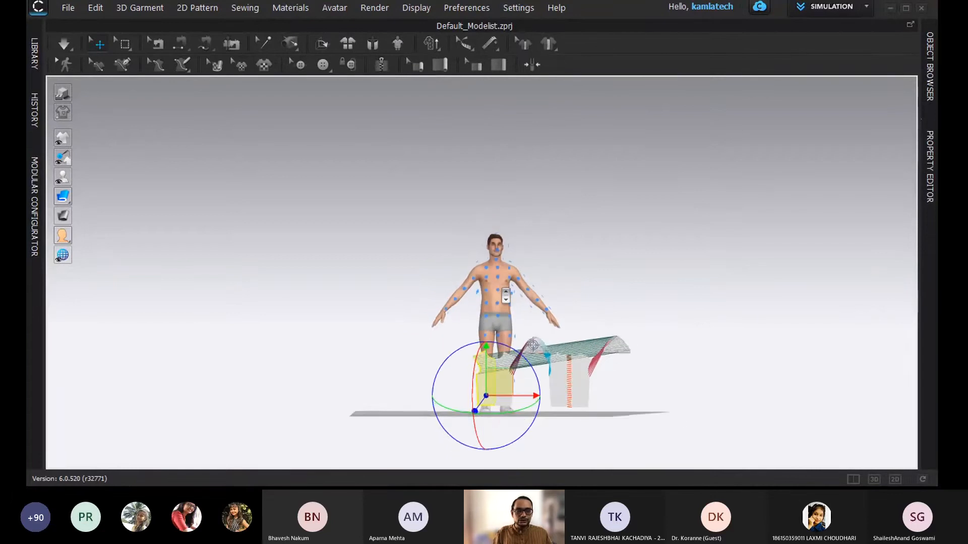
pyautogui.scroll(3, 506, 298)
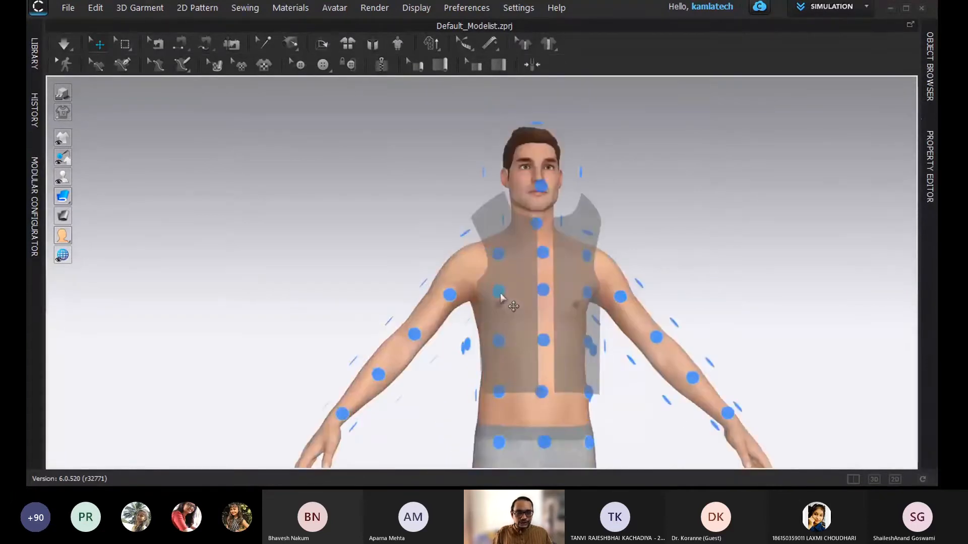
pyautogui.moveTo(501, 297); pyautogui.dragTo(498, 343)
pyautogui.moveTo(502, 325); pyautogui.dragTo(506, 379, button='right')
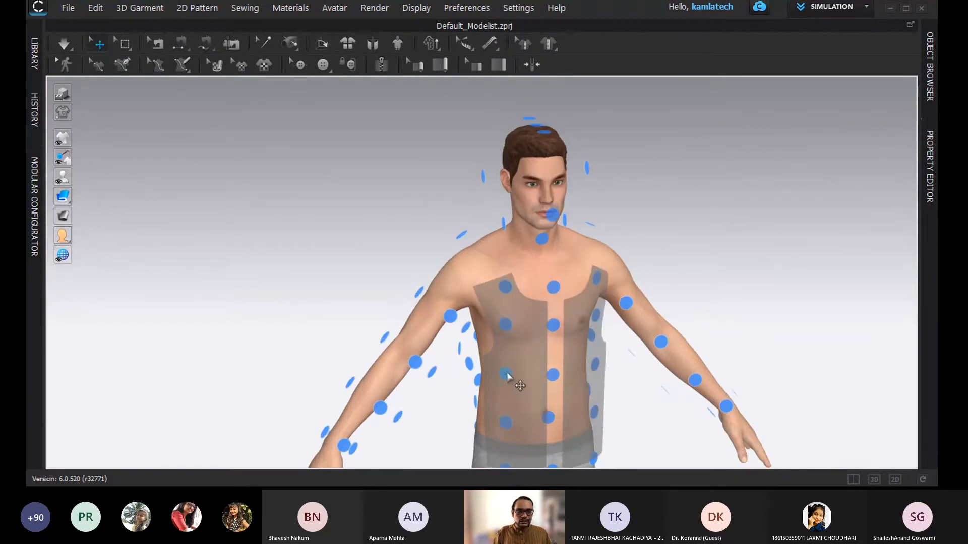
pyautogui.moveTo(507, 375)
pyautogui.mouseDown()
pyautogui.moveTo(507, 336)
pyautogui.moveTo(508, 381)
pyautogui.mouseUp()
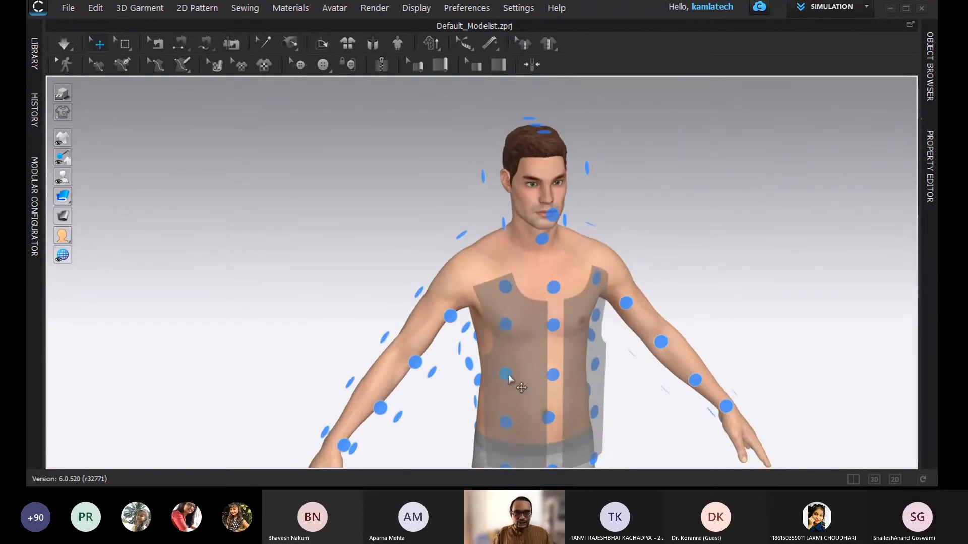
pyautogui.click(508, 379)
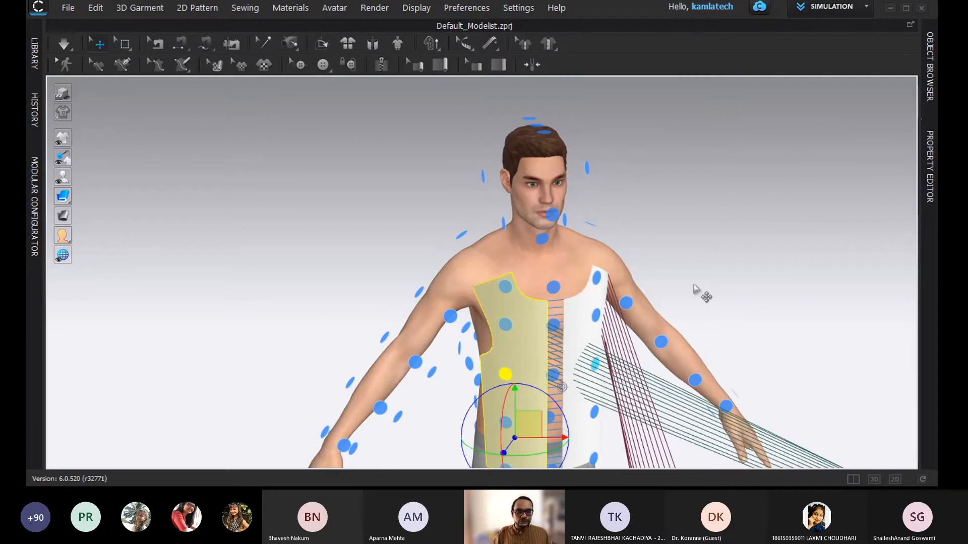
# Step: Place the two back pieces on the avatar's back using the third-row arrangement point beside the spine, and deselect them
pyautogui.moveTo(655, 301); pyautogui.dragTo(353, 282, button='right')
pyautogui.scroll(-5, 560, 271)
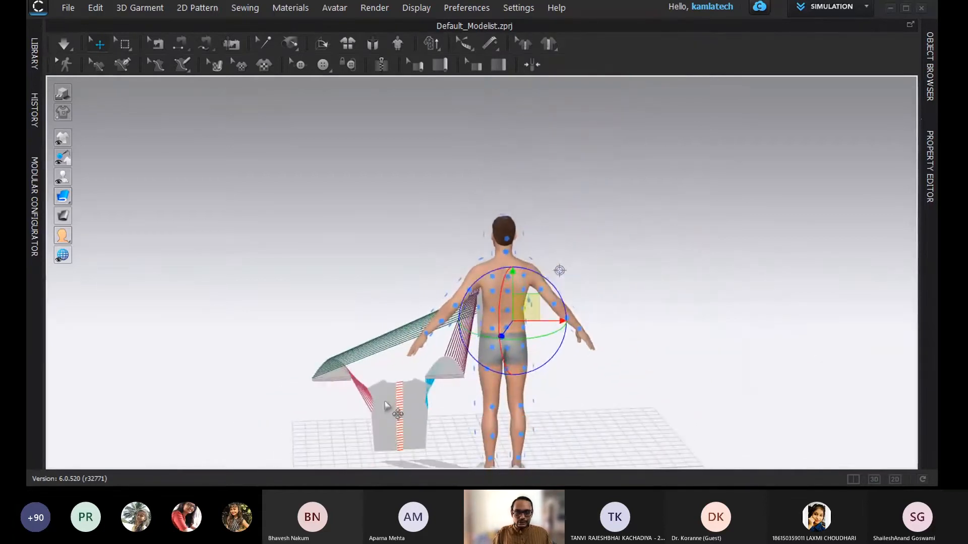
pyautogui.click(385, 406)
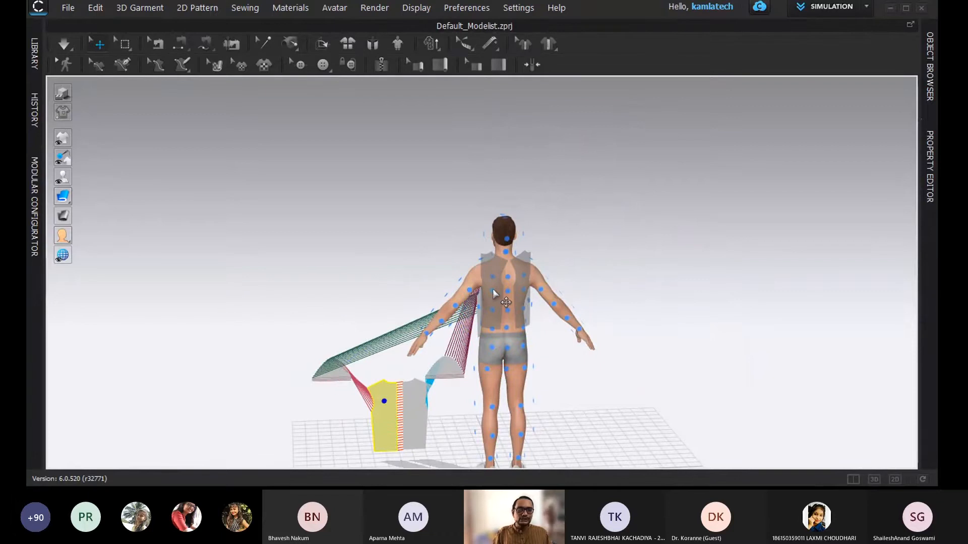
pyautogui.scroll(4, 493, 290)
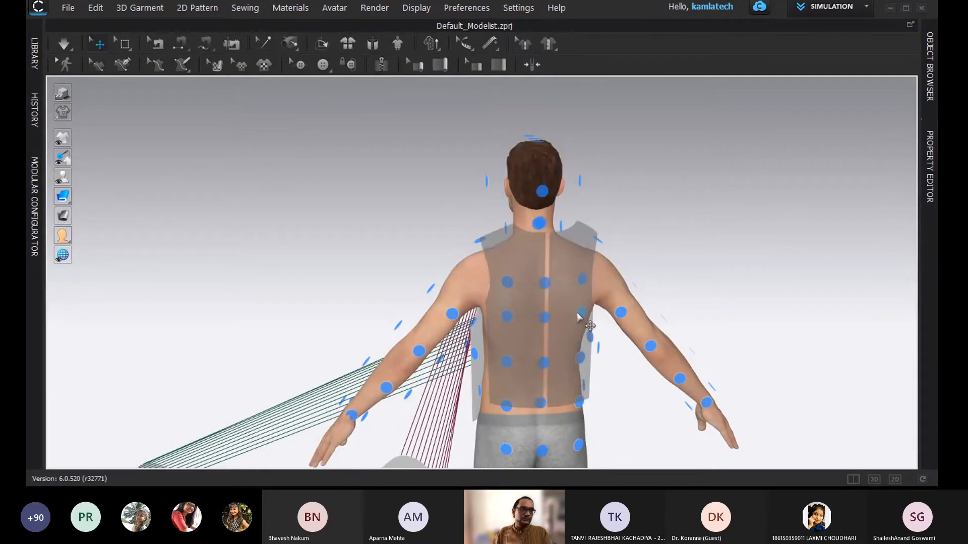
pyautogui.moveTo(578, 314); pyautogui.dragTo(580, 352)
pyautogui.click(262, 267)
# Step: Wrap the sleeve nearest the avatar around its left upper arm using the outer upper-arm arrangement point
pyautogui.moveTo(266, 281); pyautogui.dragTo(588, 304, button='right')
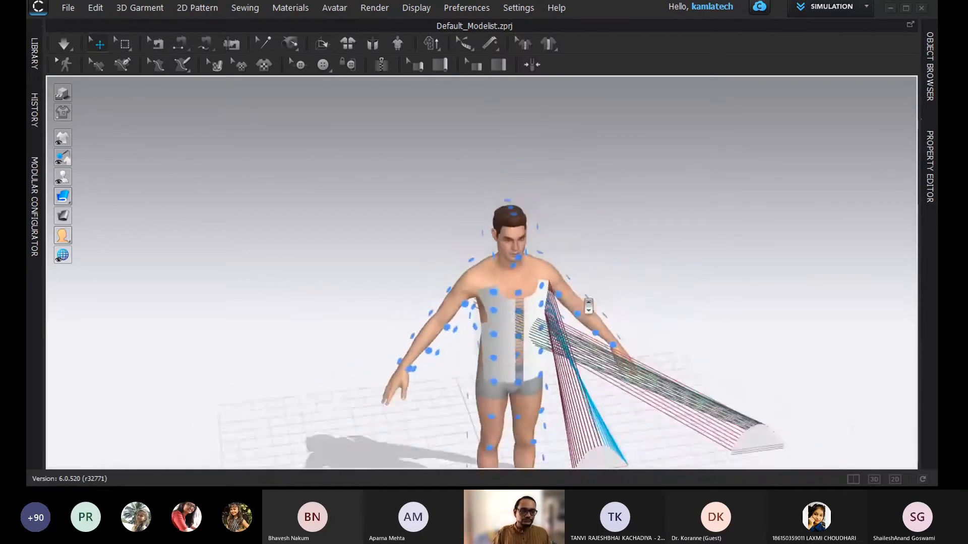
pyautogui.scroll(-3, 588, 305)
pyautogui.scroll(3, 704, 397)
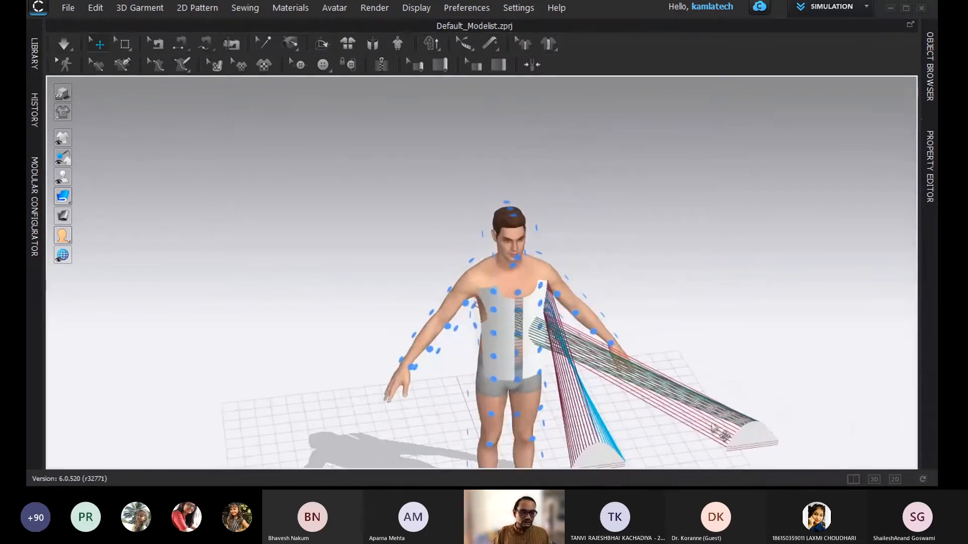
pyautogui.click(610, 464)
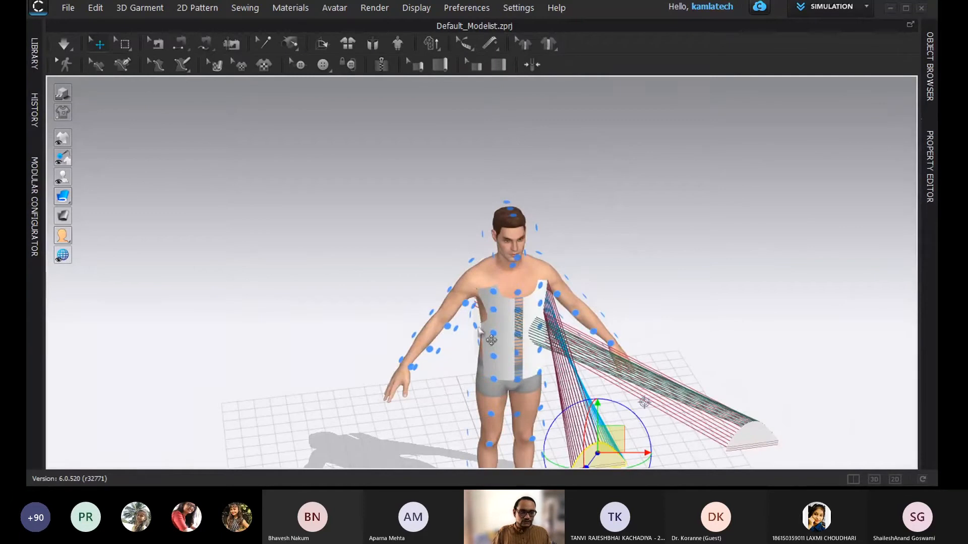
pyautogui.moveTo(610, 465); pyautogui.dragTo(463, 316, button='right')
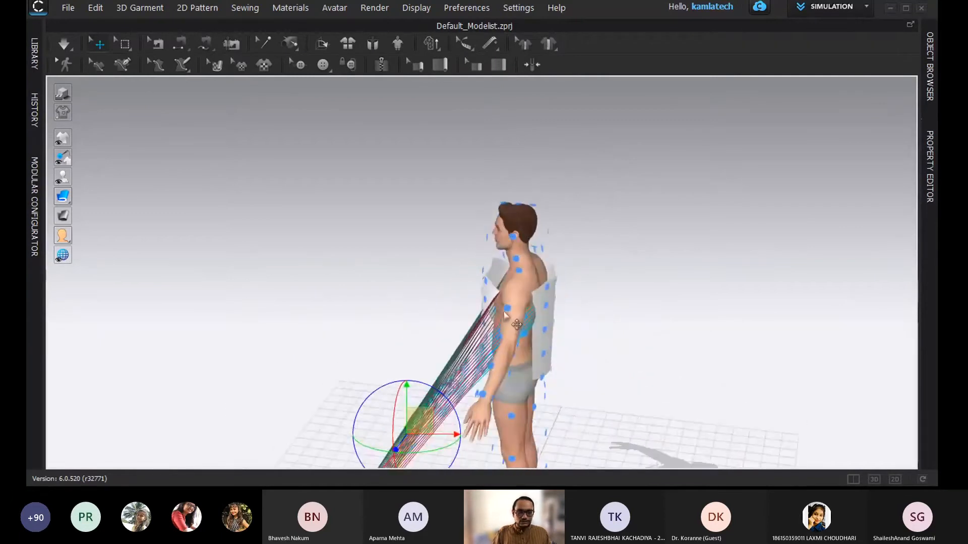
pyautogui.click(507, 313)
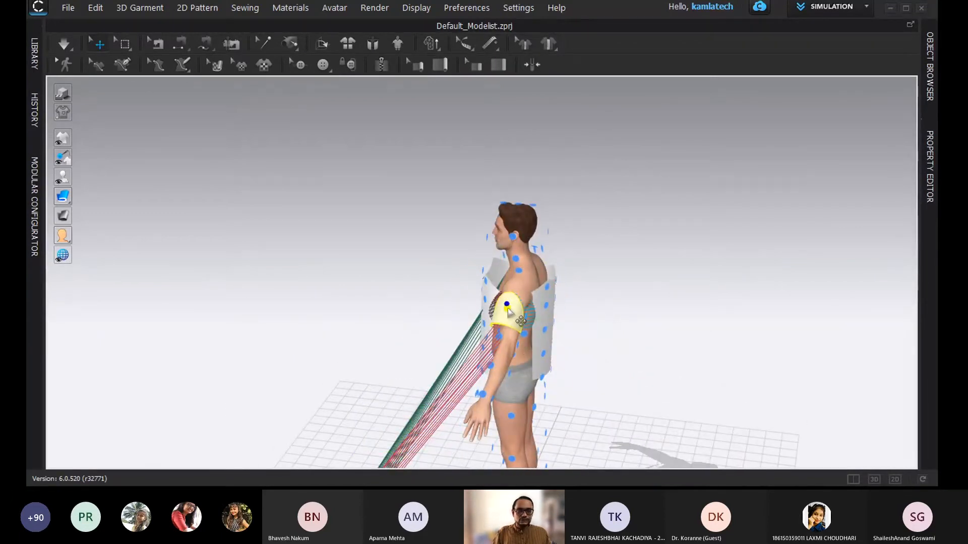
# Step: Wrap the remaining sleeve around the avatar's right upper arm using an arrangement point, and deselect it
pyautogui.moveTo(403, 388); pyautogui.dragTo(653, 400, button='right')
pyautogui.click(644, 376)
pyautogui.moveTo(365, 289); pyautogui.dragTo(483, 315, button='right')
pyautogui.scroll(-3, 483, 315)
pyautogui.scroll(5, 465, 390)
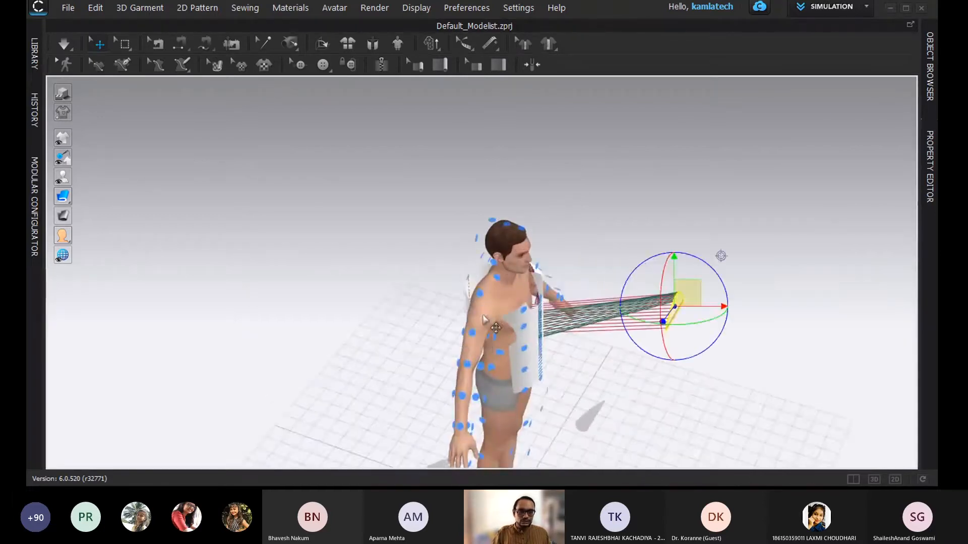
pyautogui.click(464, 389)
pyautogui.click(325, 335)
# Step: Check the arranged pieces from the back and front, and hide the arrangement points
pyautogui.moveTo(371, 347); pyautogui.dragTo(553, 335, button='right')
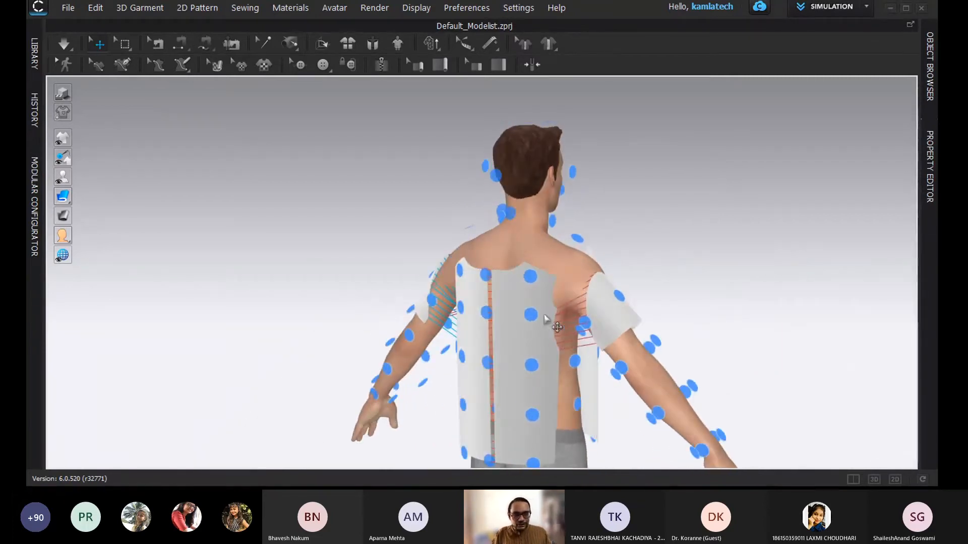
pyautogui.moveTo(517, 351); pyautogui.dragTo(611, 302, button='right')
pyautogui.moveTo(489, 305); pyautogui.dragTo(700, 284, button='right')
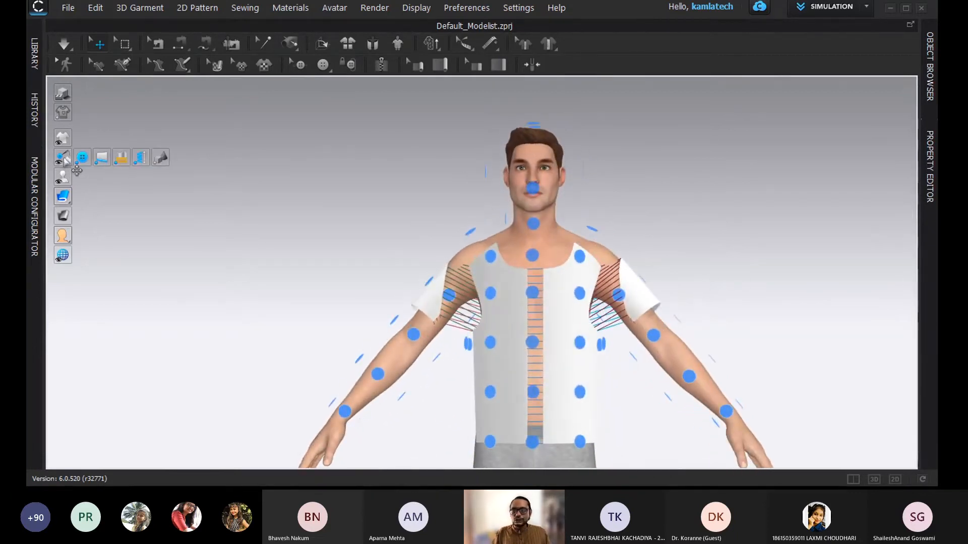
pyautogui.moveTo(64, 176)
pyautogui.click(103, 177)
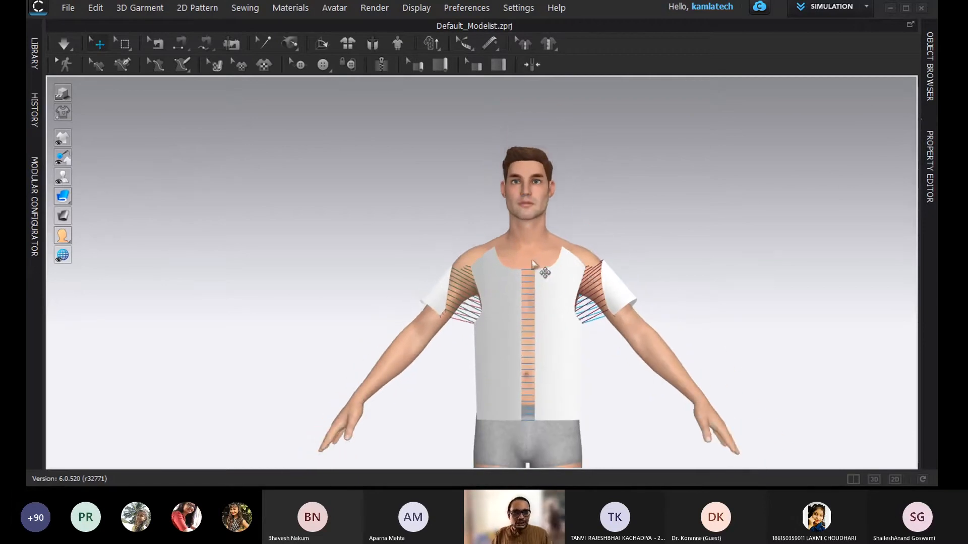
# Step: Simulate the garment so it drapes on the avatar, and inspect the unsewn shoulders and sides
pyautogui.moveTo(563, 247); pyautogui.dragTo(562, 272, button='right')
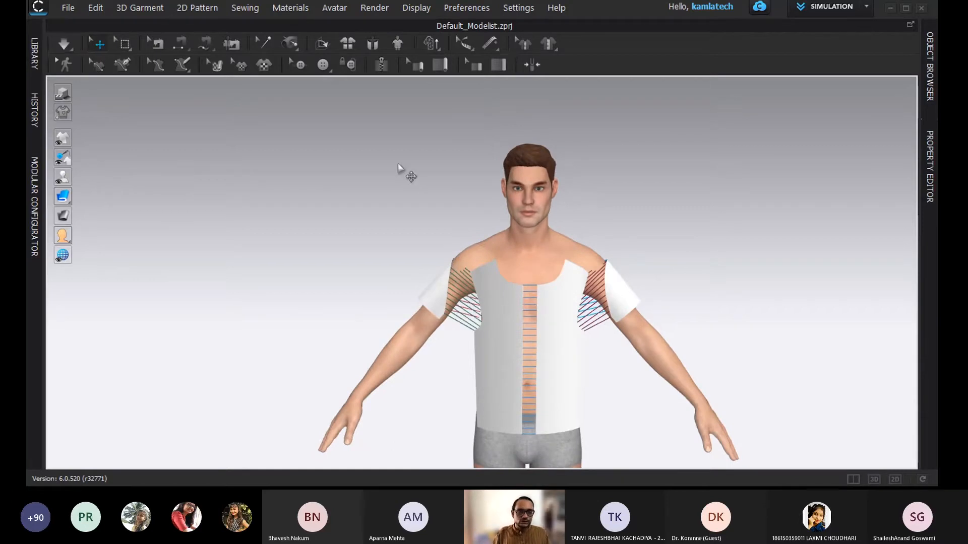
pyautogui.scroll(-5, 361, 181)
pyautogui.scroll(5, 635, 308)
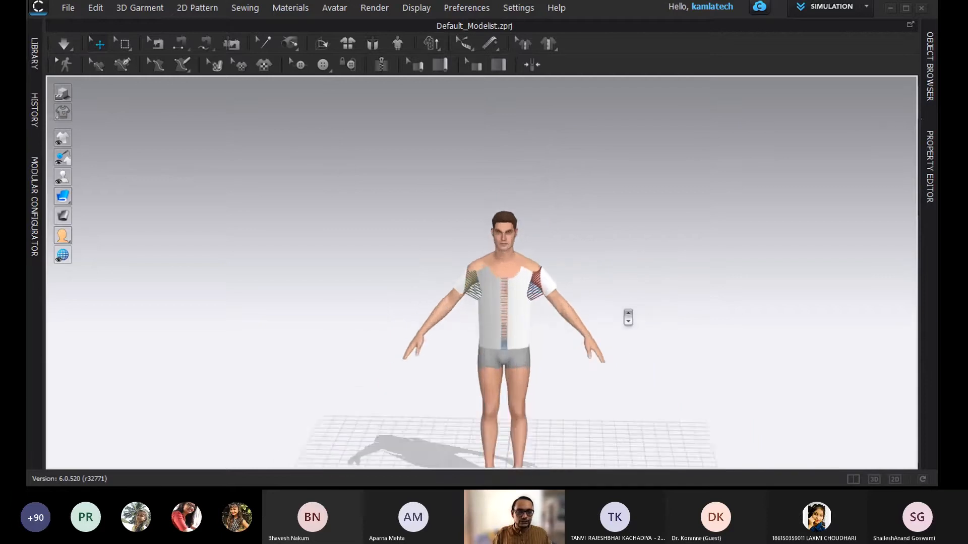
pyautogui.scroll(5, 584, 281)
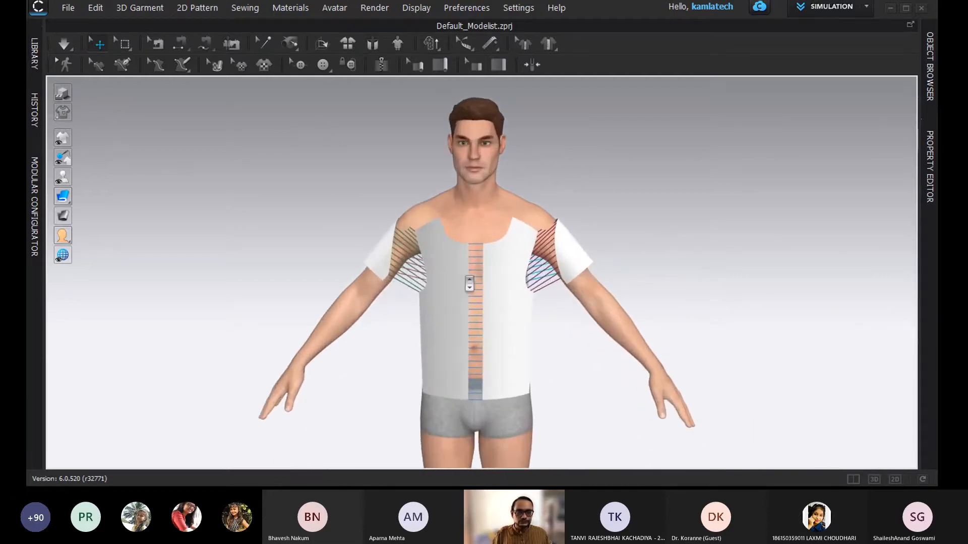
pyautogui.click(64, 46)
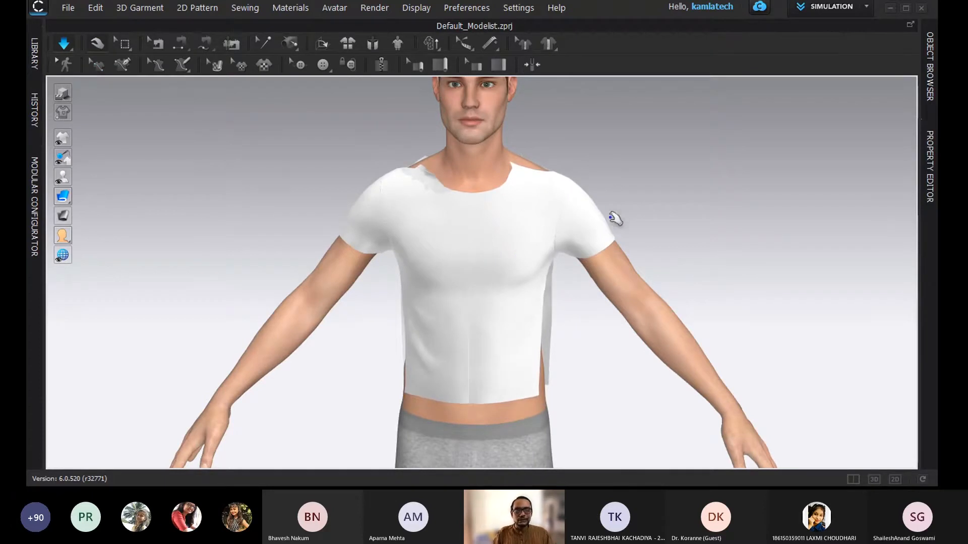
pyautogui.moveTo(615, 216); pyautogui.dragTo(510, 241, button='right')
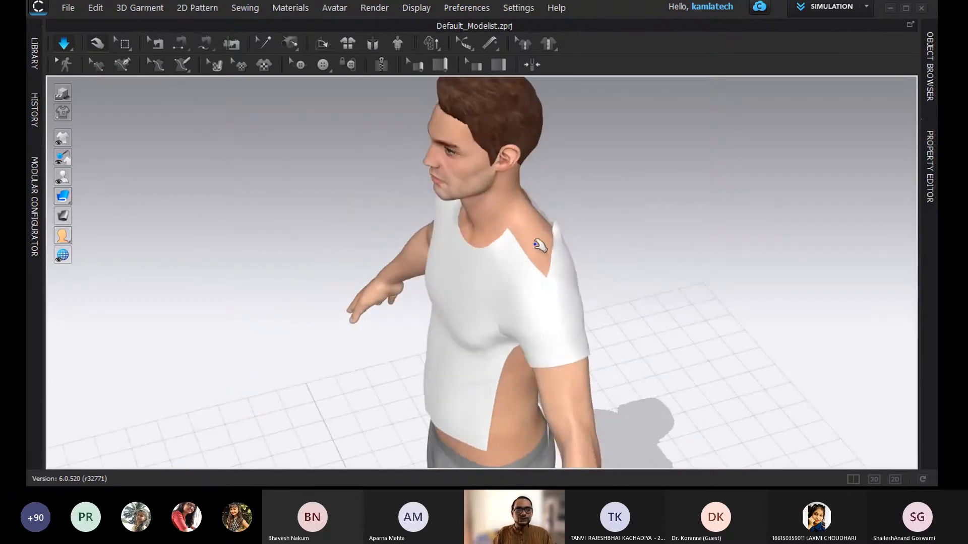
pyautogui.moveTo(561, 255); pyautogui.dragTo(545, 241, button='right')
pyautogui.moveTo(473, 278); pyautogui.dragTo(417, 395, button='right')
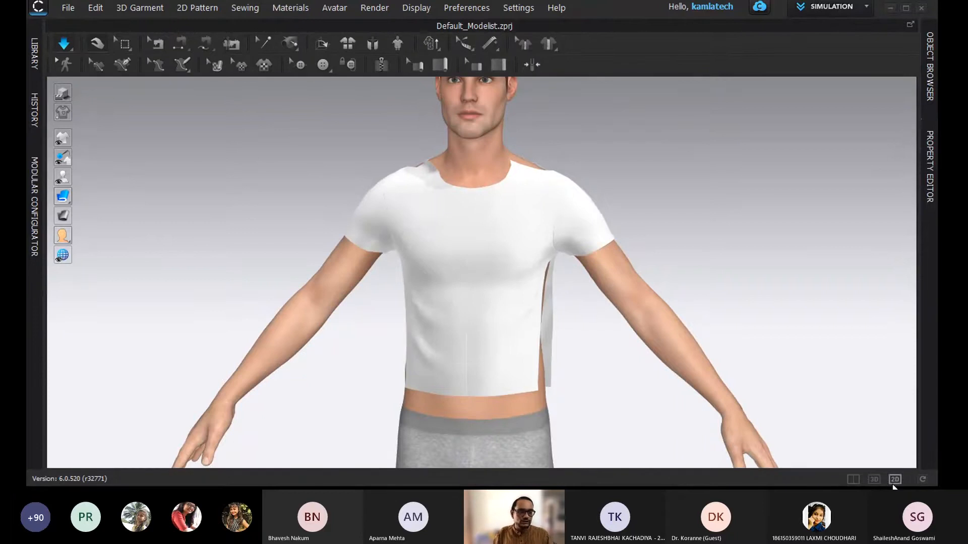
# Step: Sew the shoulder edges of both front pieces to the matching back shoulders in the 2D pattern view with Segment Sewing
pyautogui.click(894, 481)
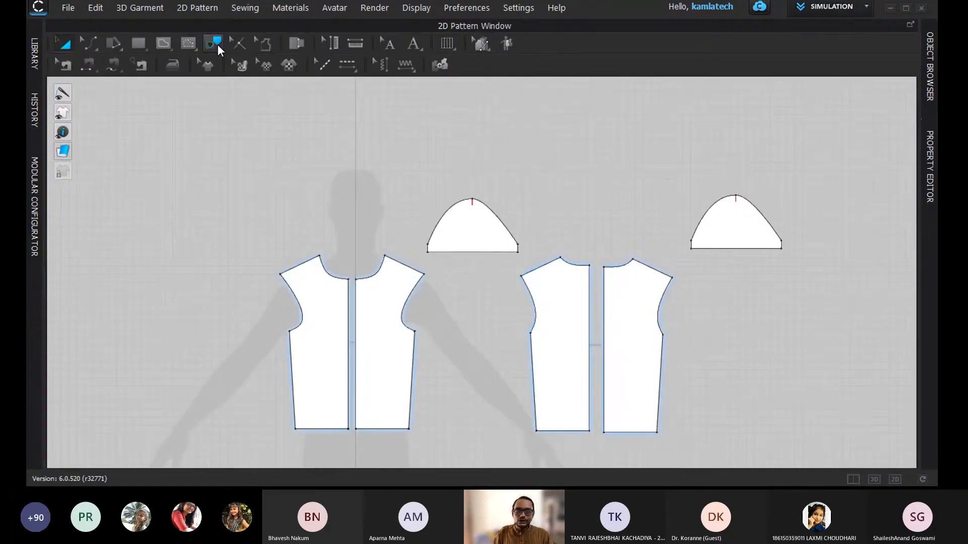
pyautogui.click(88, 64)
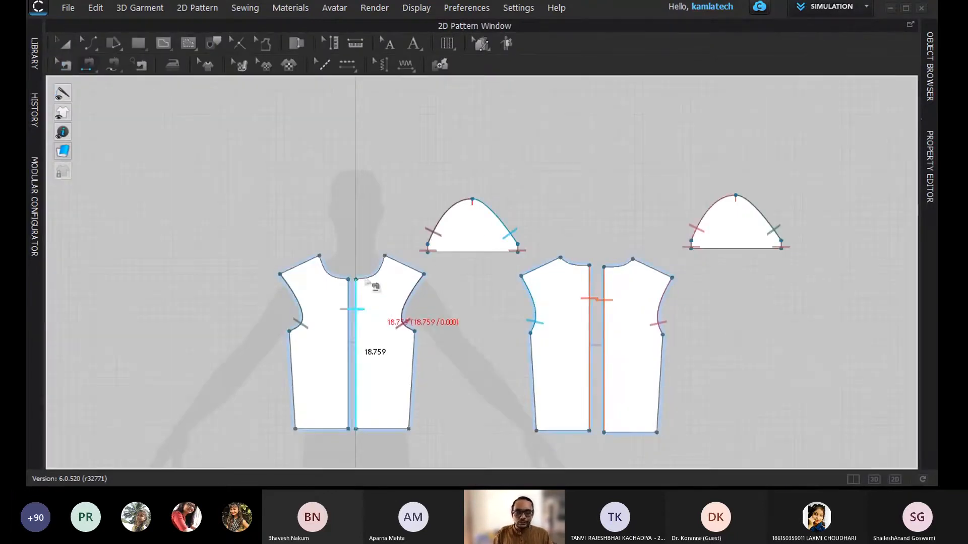
pyautogui.click(400, 269)
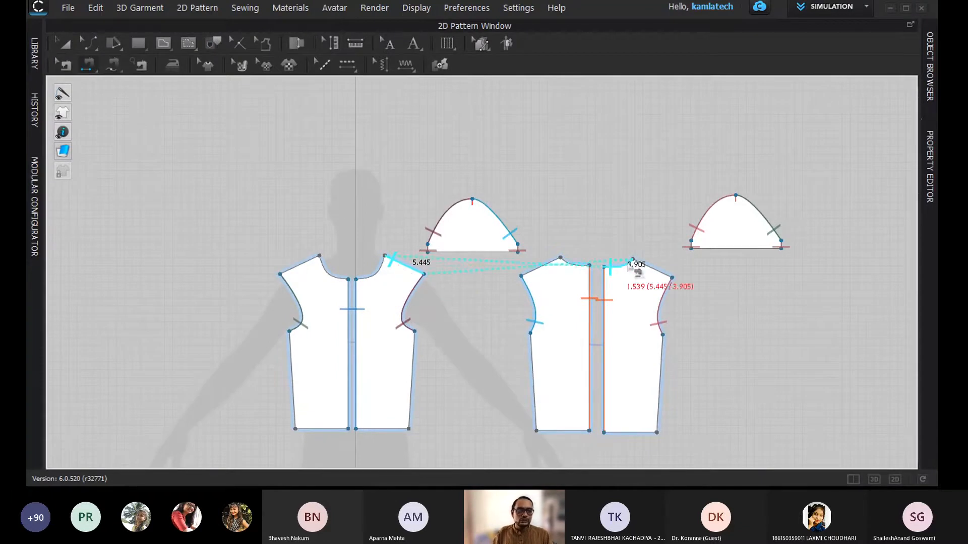
pyautogui.click(543, 274)
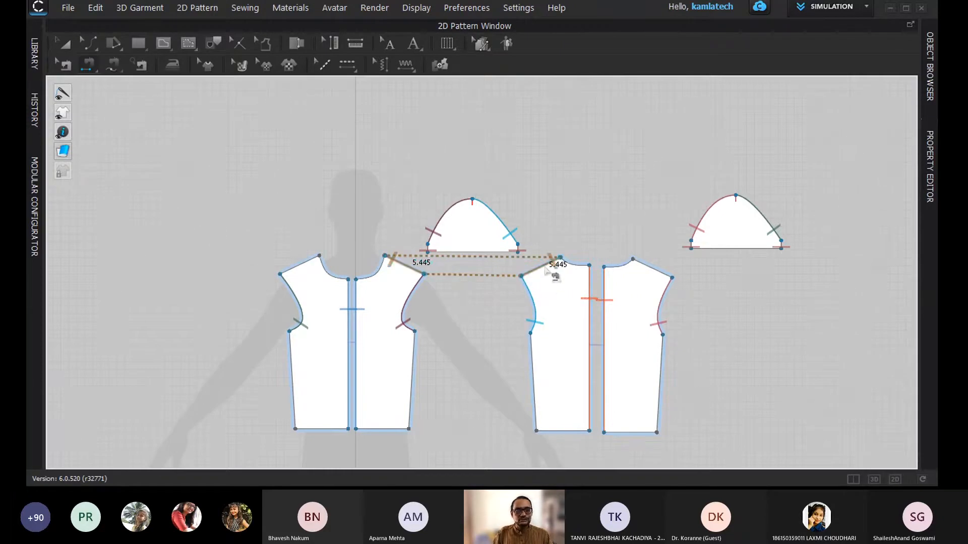
pyautogui.click(301, 262)
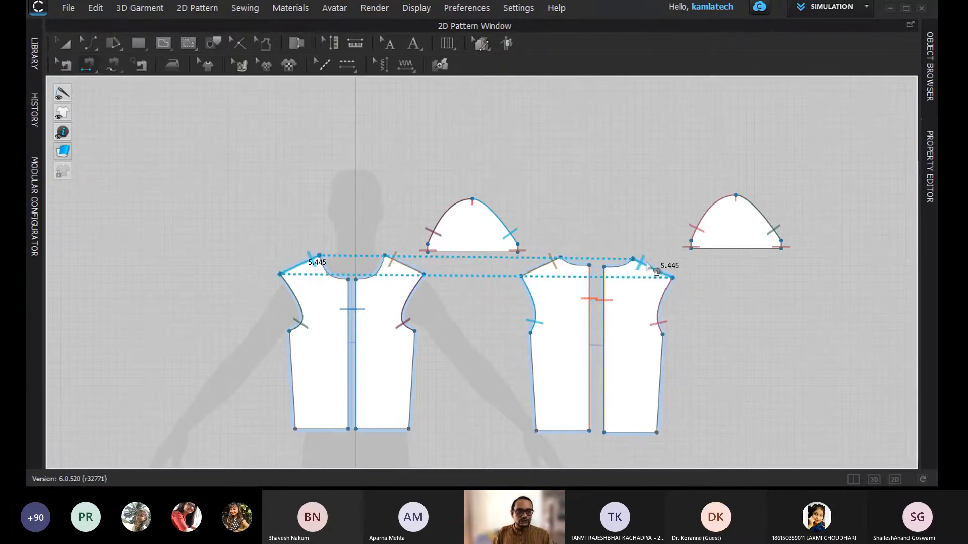
pyautogui.click(620, 249)
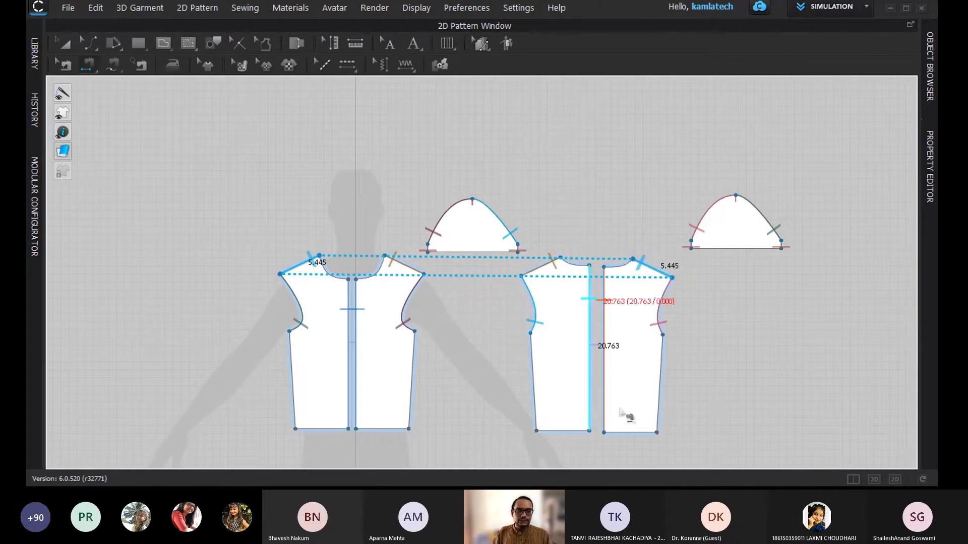
# Step: Check the shoulder seams in the 3D view, and sew the front and back side edges together on the avatar's left side
pyautogui.click(875, 483)
pyautogui.moveTo(628, 247); pyautogui.dragTo(412, 330, button='right')
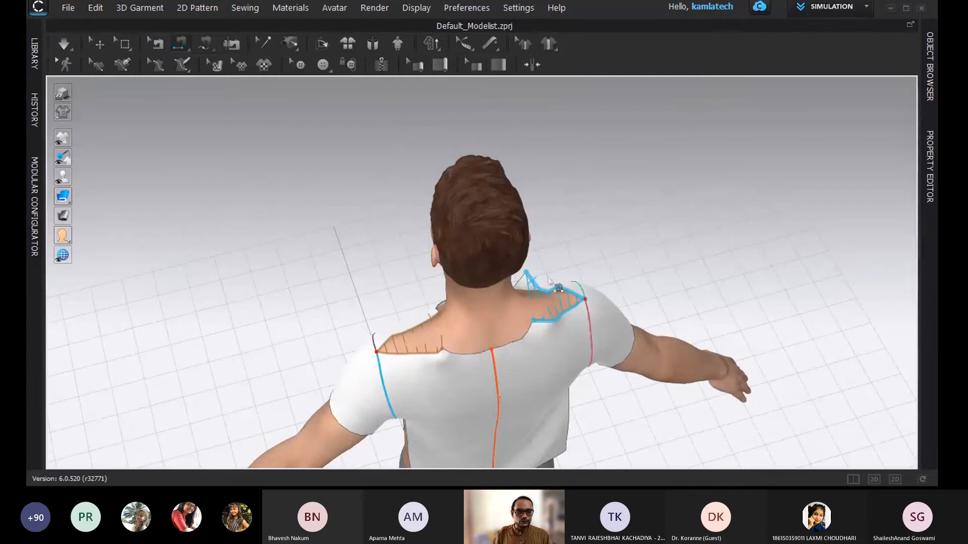
pyautogui.moveTo(533, 294); pyautogui.dragTo(621, 249, button='right')
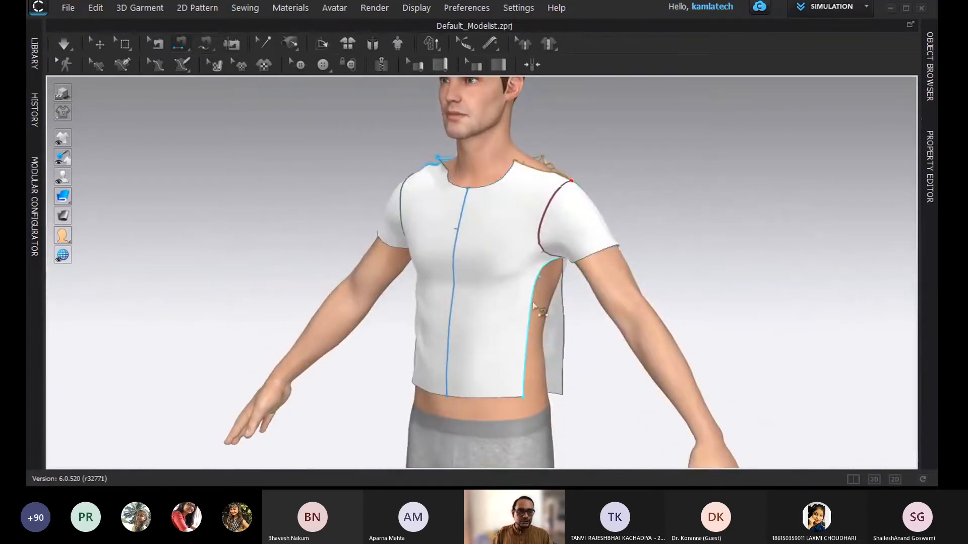
pyautogui.click(893, 480)
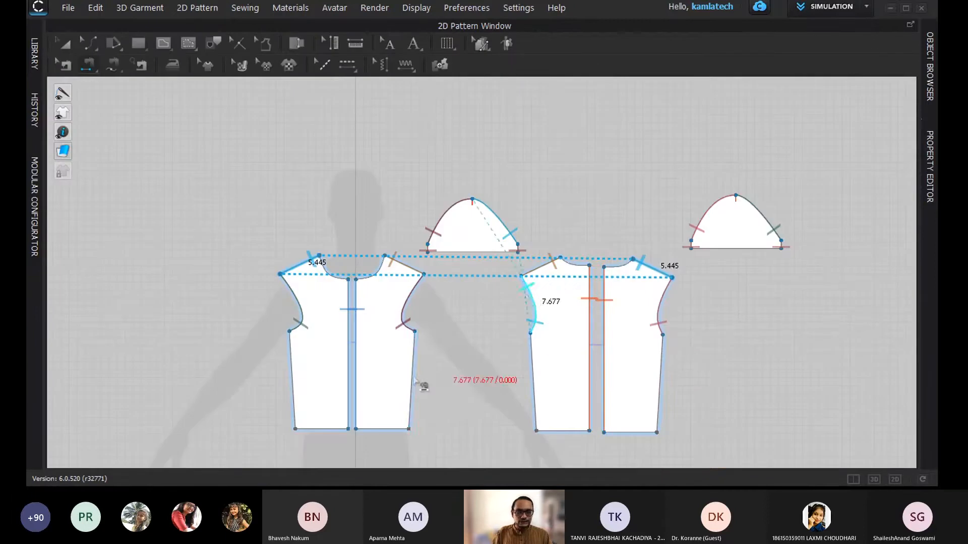
pyautogui.click(414, 375)
pyautogui.click(533, 378)
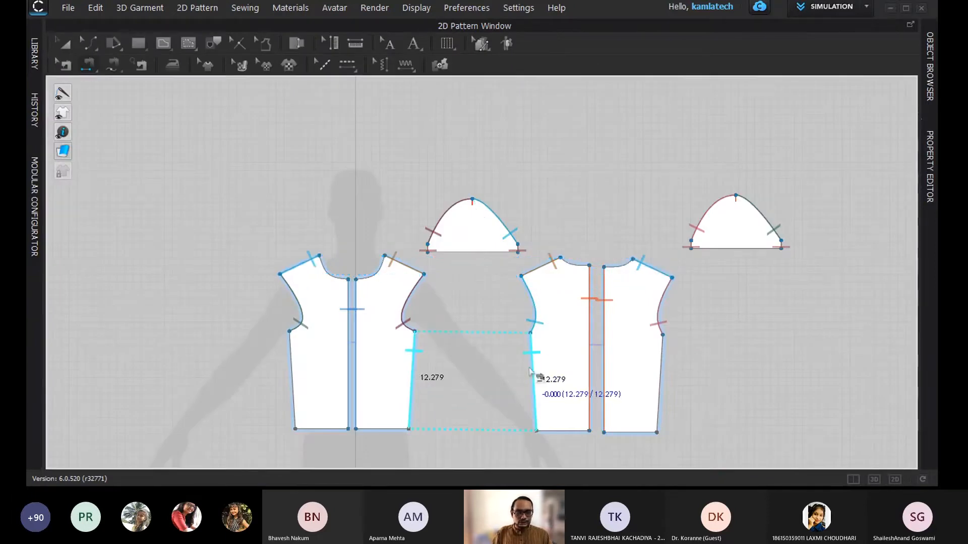
# Step: Sew the remaining front panel side edge to the matching back panel side edge and show the garment in 3D
pyautogui.click(293, 373)
pyautogui.click(659, 385)
pyautogui.click(874, 479)
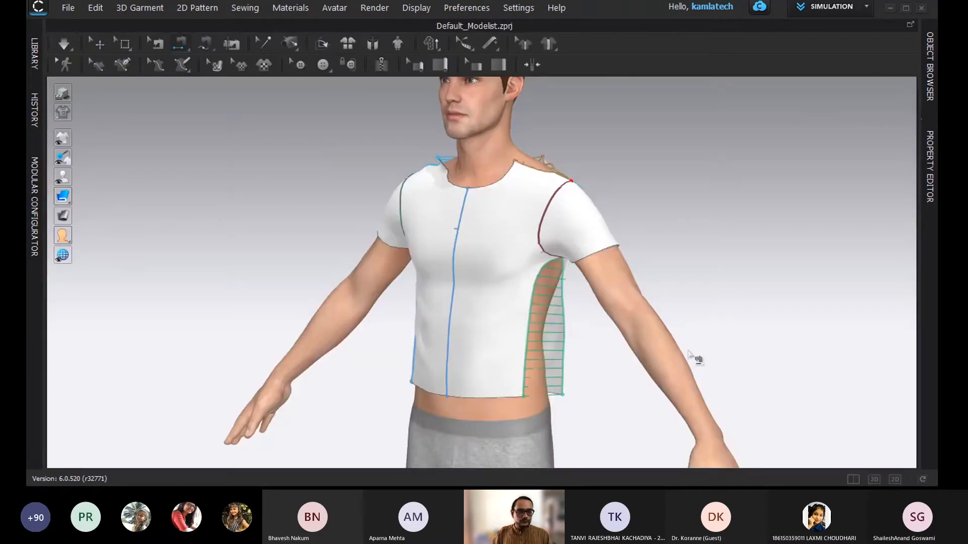
# Step: Run the simulation to drape the T-shirt on the avatar and close the side seams
pyautogui.moveTo(690, 353); pyautogui.dragTo(723, 306, button='right')
pyautogui.click(724, 308)
pyautogui.moveTo(255, 126); pyautogui.dragTo(422, 140, button='right')
pyautogui.scroll(5, 509, 214)
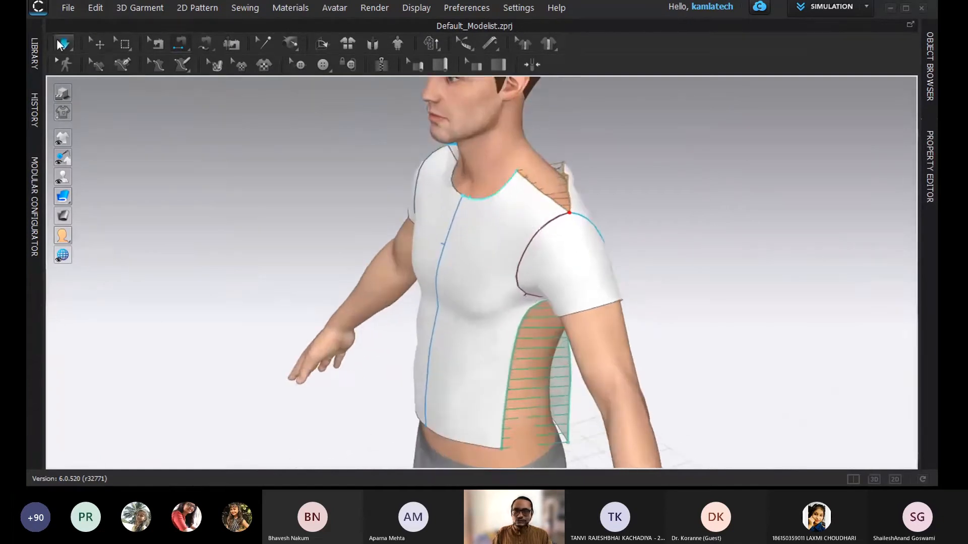
pyautogui.click(67, 48)
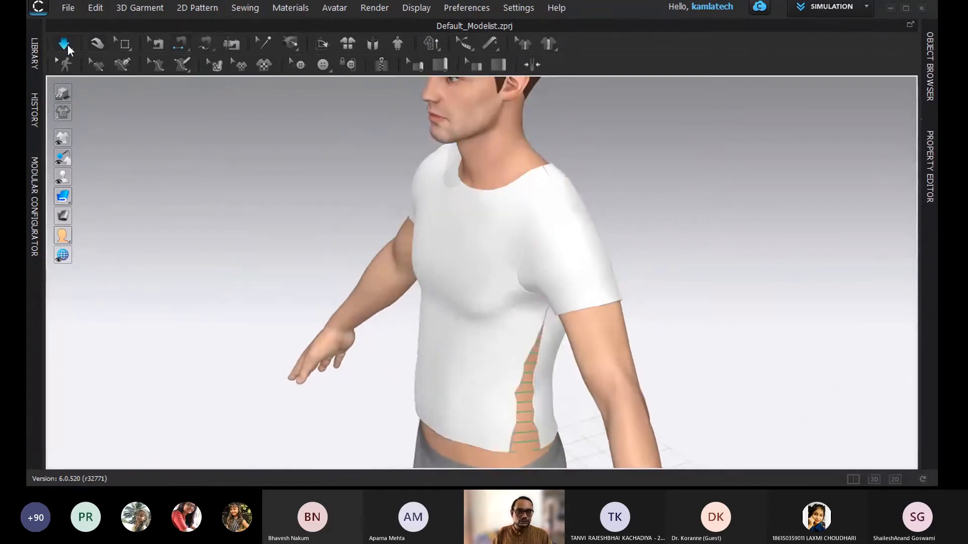
# Step: Examine the draped T-shirt on the avatar from the side, front and back
pyautogui.scroll(3, 358, 270)
pyautogui.scroll(-3, 358, 270)
pyautogui.scroll(2, 429, 325)
pyautogui.scroll(-3, 429, 324)
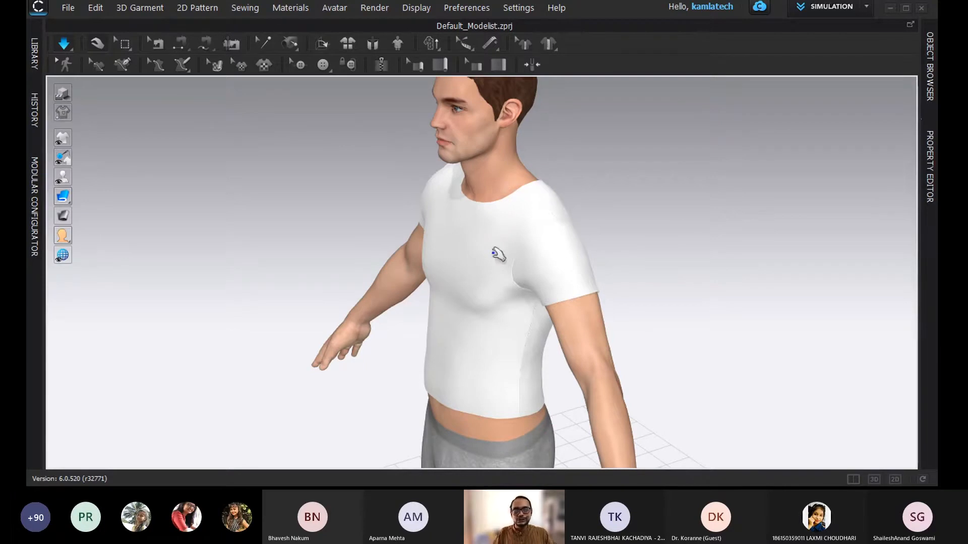
pyautogui.scroll(-2, 506, 237)
pyautogui.scroll(5, 506, 240)
pyautogui.moveTo(401, 251); pyautogui.dragTo(519, 236, button='right')
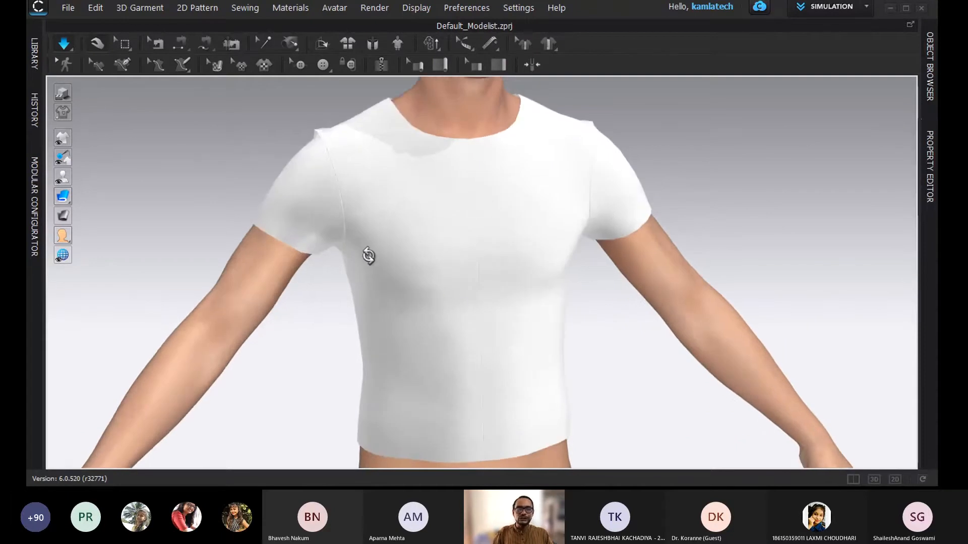
pyautogui.press('8')
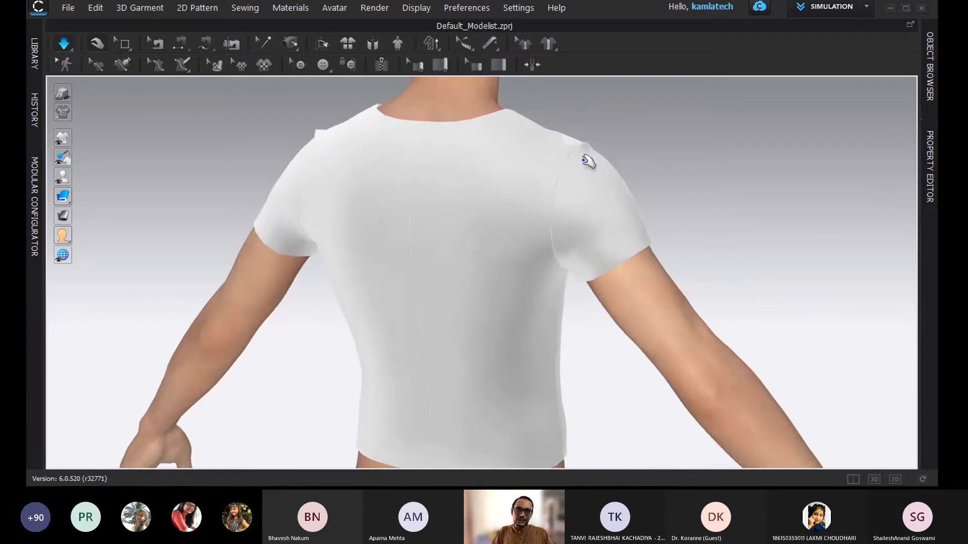
pyautogui.moveTo(448, 225); pyautogui.dragTo(454, 207, button='right')
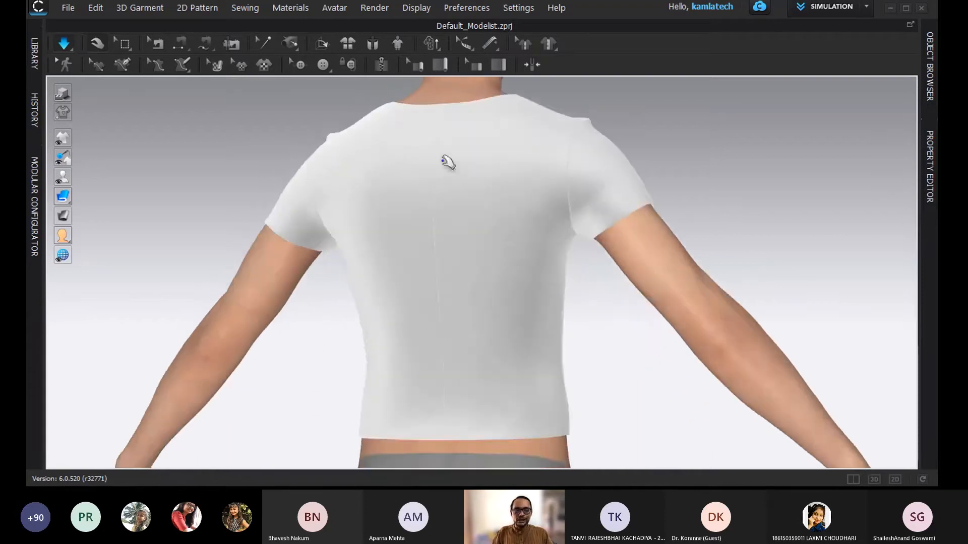
pyautogui.press('2')
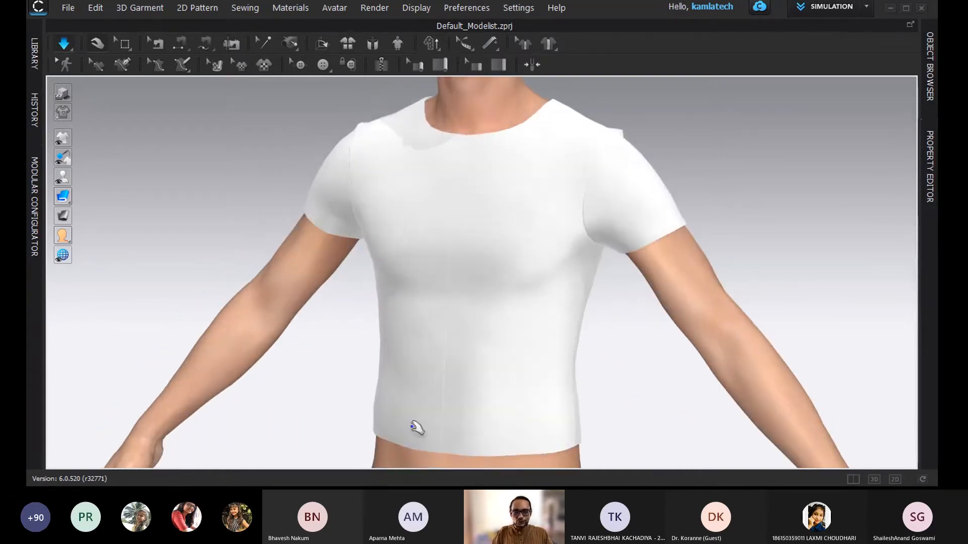
pyautogui.moveTo(425, 374)
pyautogui.mouseDown(button='right')
pyautogui.moveTo(378, 287)
pyautogui.moveTo(428, 369)
pyautogui.mouseUp(button='right')
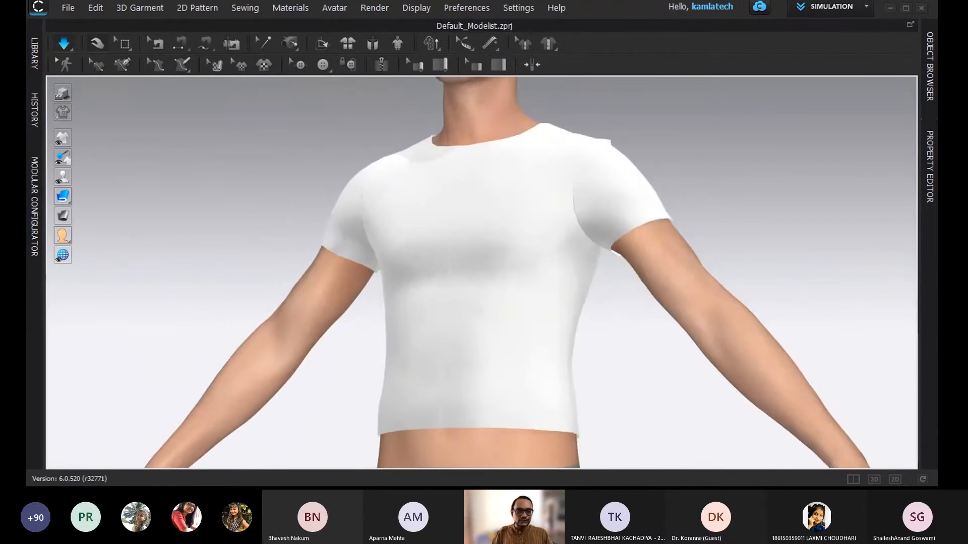
# Step: Compare the front panel pattern with the draped garment and inspect its length and fit around the avatar
pyautogui.click(894, 479)
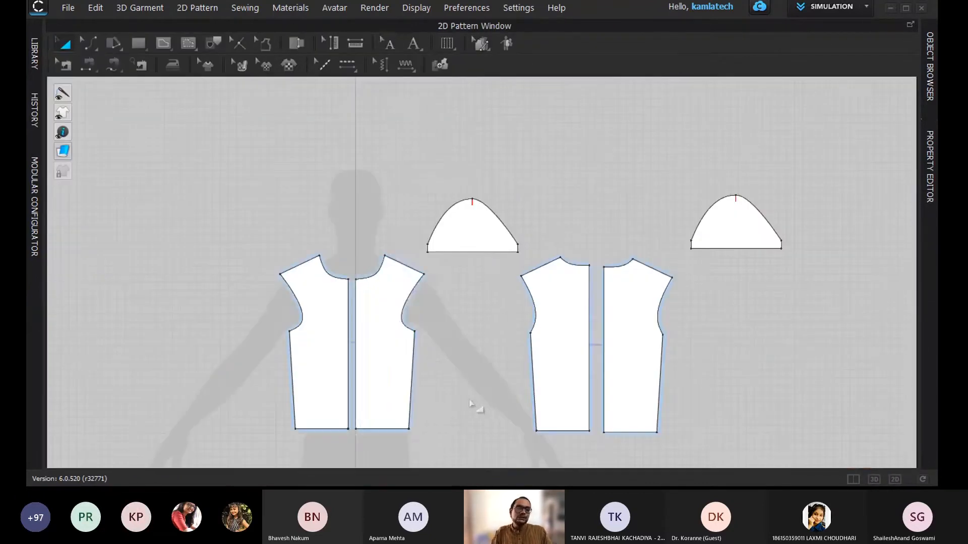
pyautogui.click(392, 335)
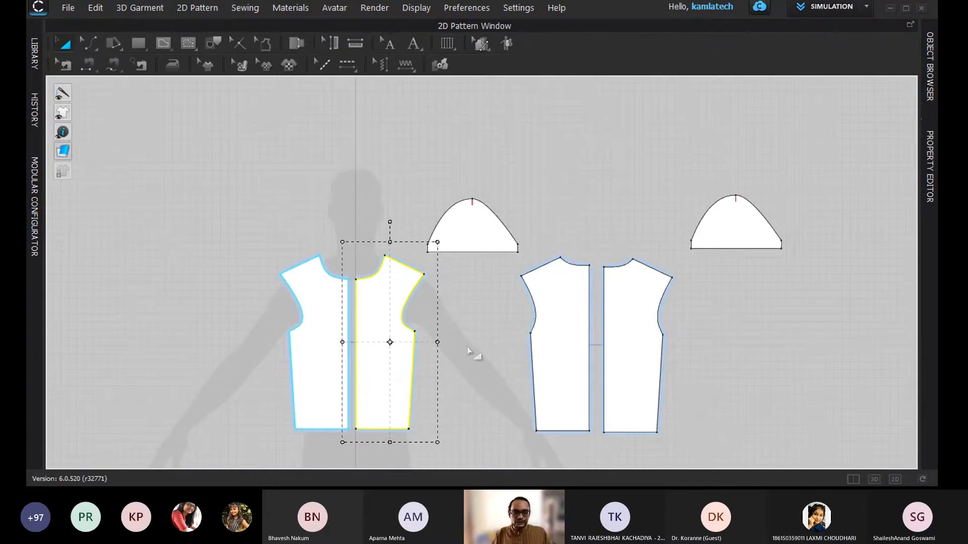
pyautogui.click(875, 478)
pyautogui.click(637, 324)
pyautogui.scroll(2, 637, 330)
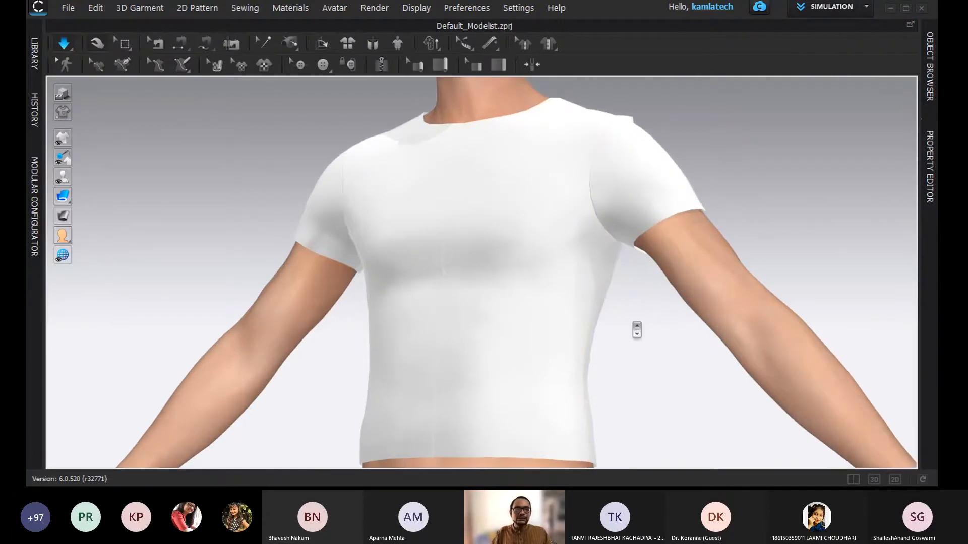
pyautogui.scroll(-2, 637, 331)
pyautogui.moveTo(421, 212); pyautogui.dragTo(624, 205, button='right')
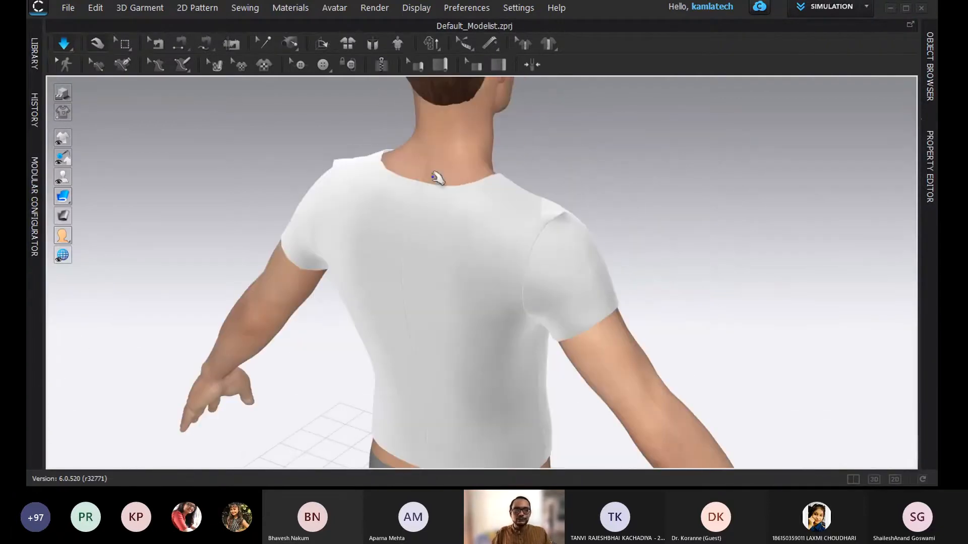
pyautogui.moveTo(458, 204); pyautogui.dragTo(447, 282, button='right')
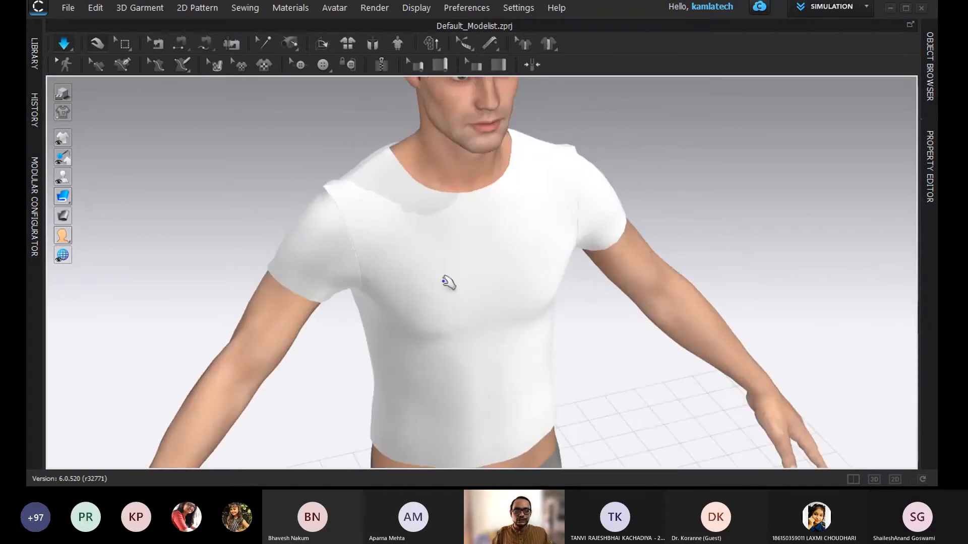
pyautogui.scroll(1, 510, 388)
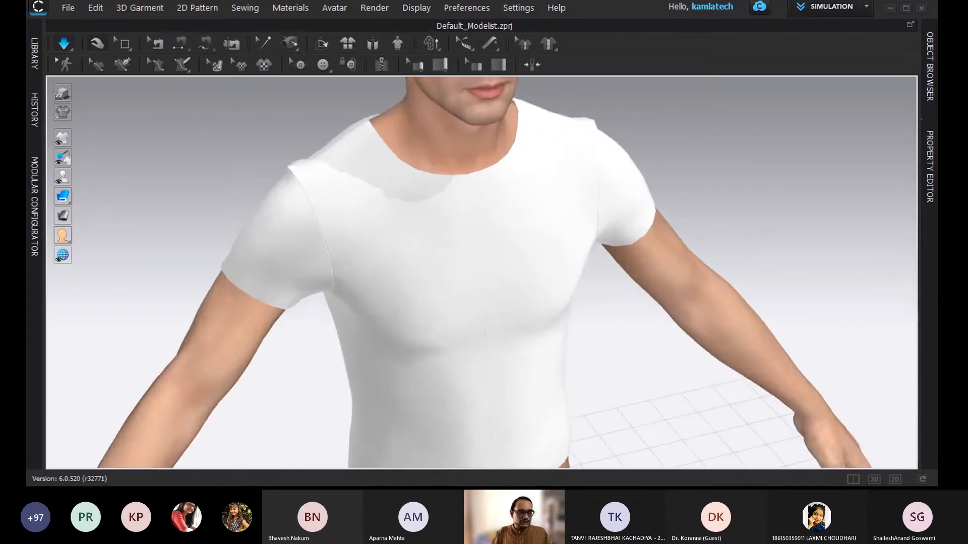
# Step: Lengthen both linked front panels by moving their bottom hem edge down 3 in
pyautogui.click(895, 480)
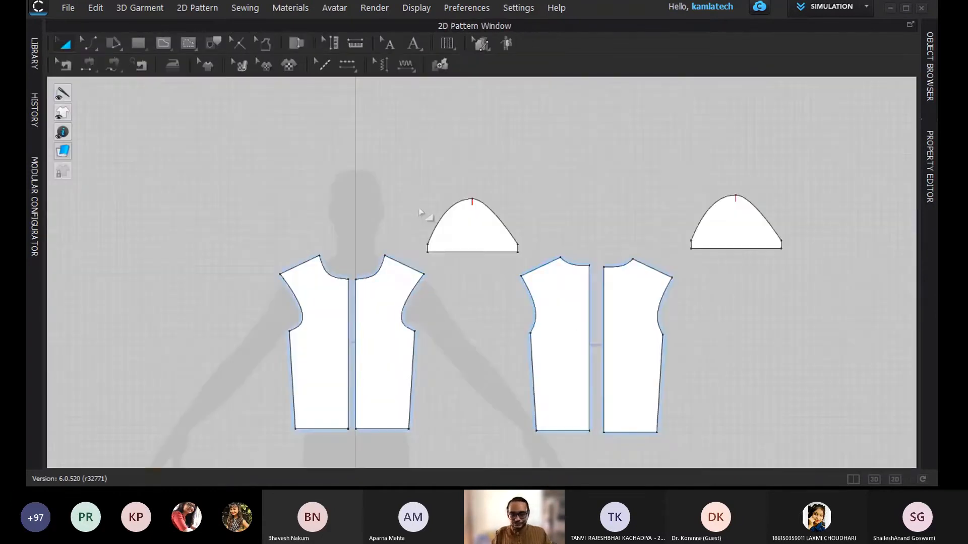
pyautogui.scroll(-5, 424, 212)
pyautogui.scroll(3, 399, 285)
pyautogui.scroll(5, 398, 288)
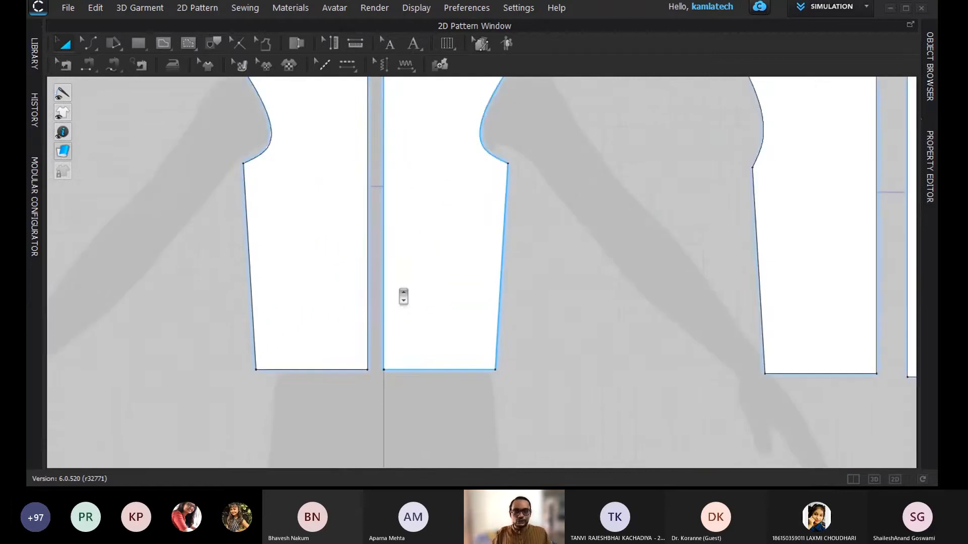
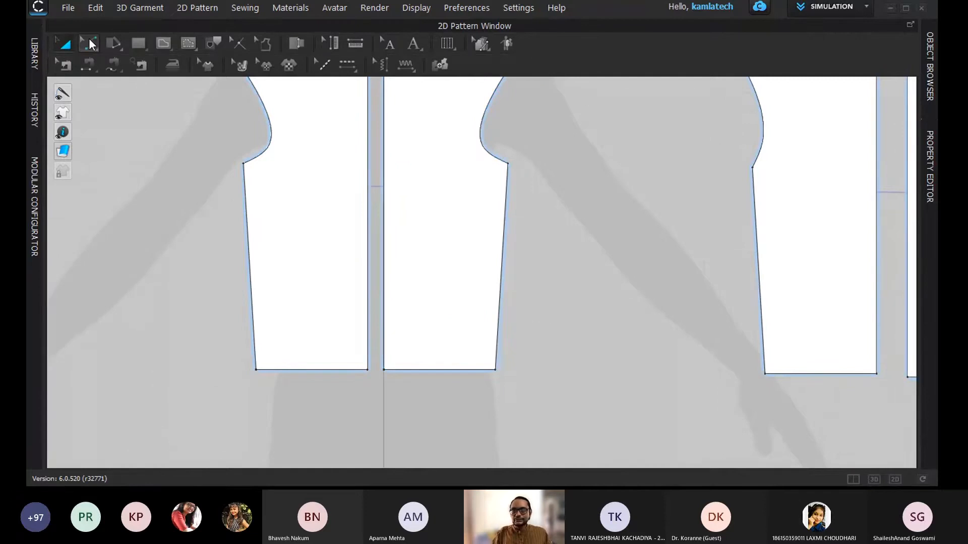
pyautogui.press('z')
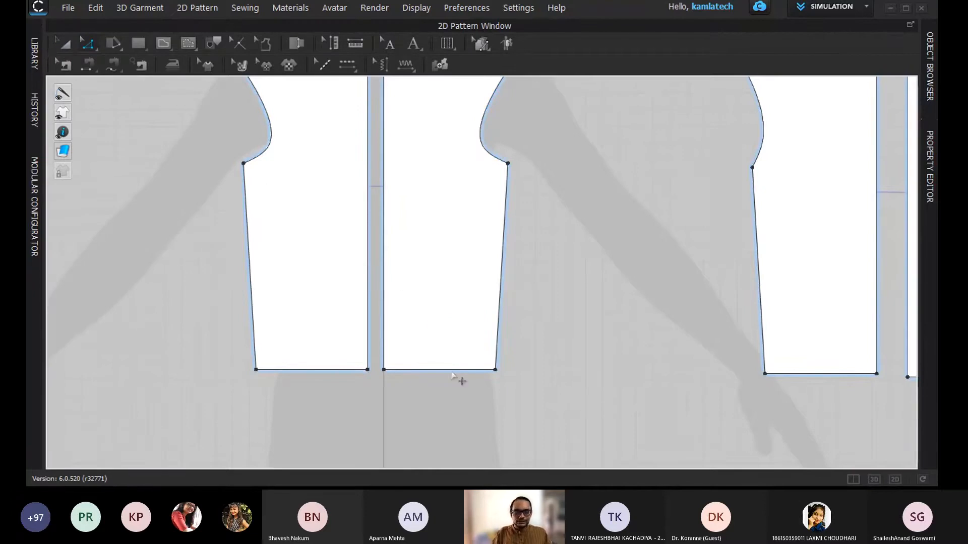
pyautogui.click(451, 371)
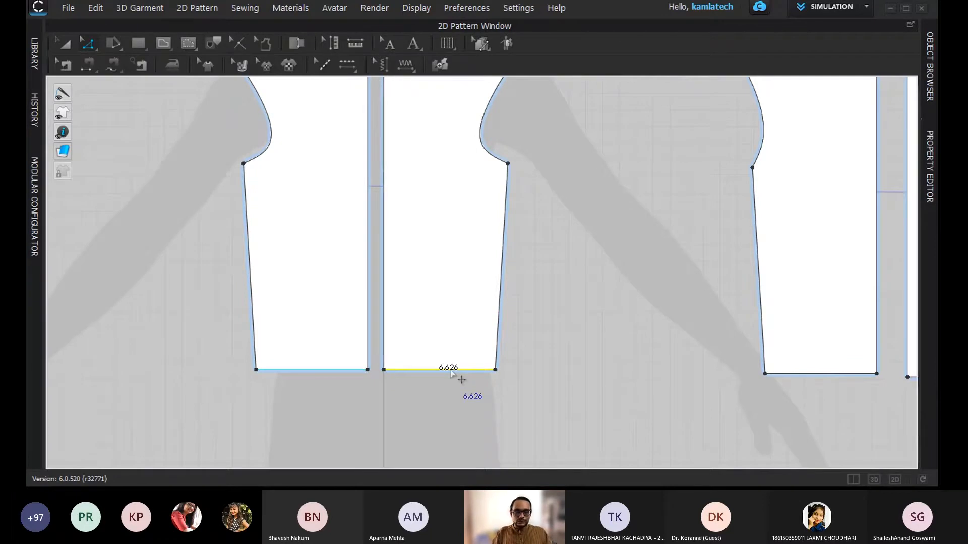
pyautogui.moveTo(450, 371); pyautogui.dragTo(450, 391)
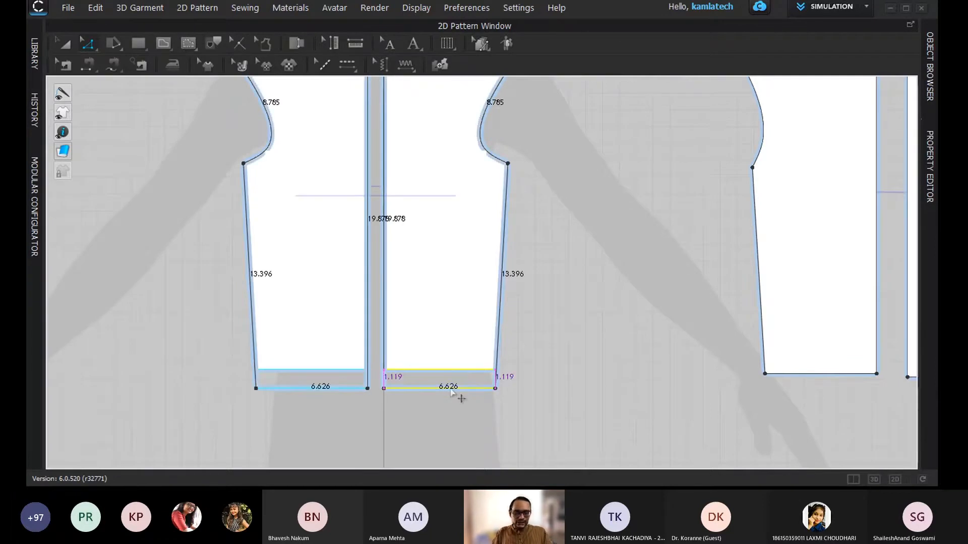
pyautogui.rightClick(453, 394)
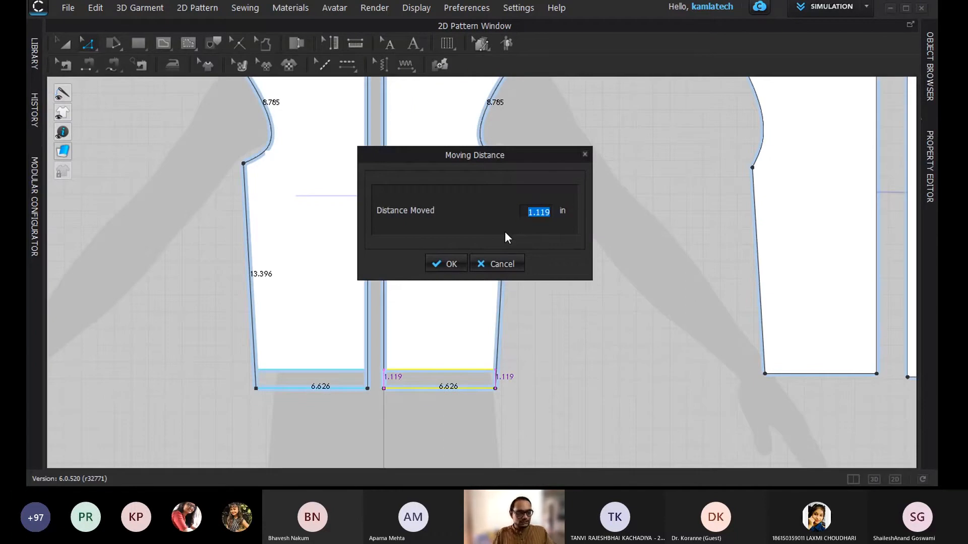
pyautogui.write('3')
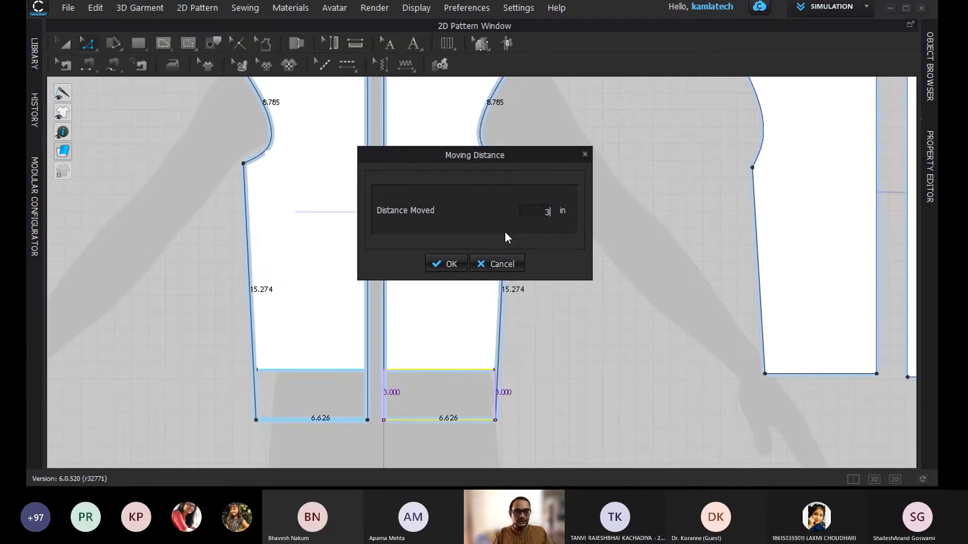
pyautogui.press('Return')
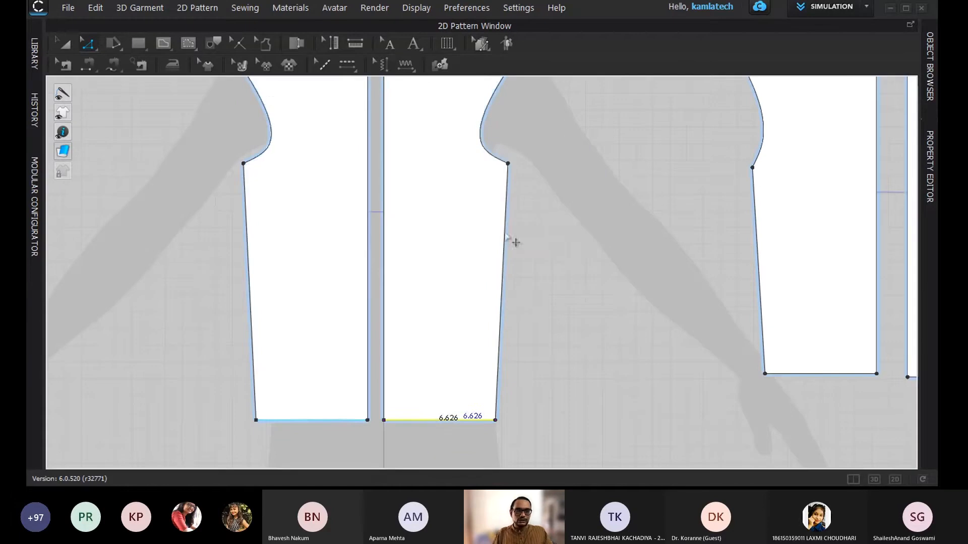
pyautogui.scroll(3, 483, 267)
pyautogui.scroll(-3, 483, 267)
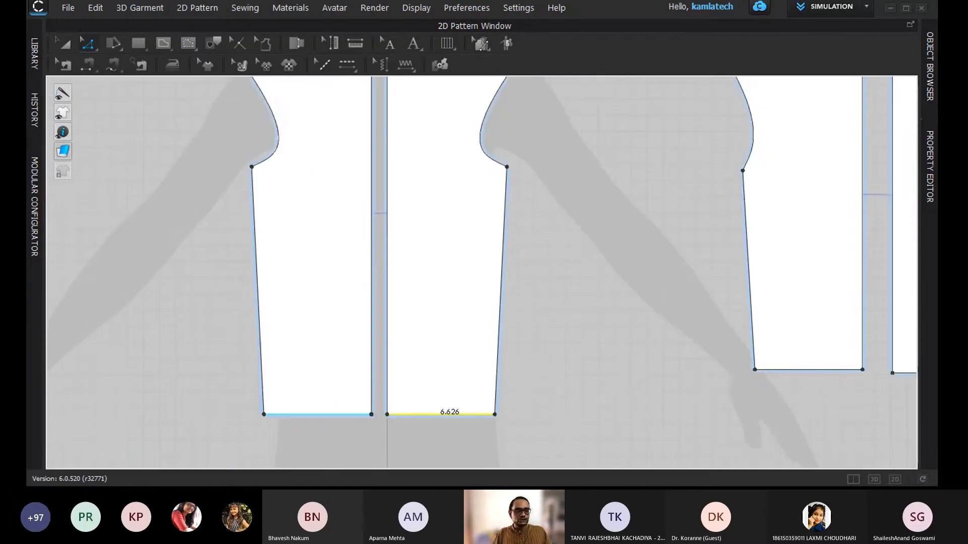
# Step: Check the lengthened front against the back panels on the avatar and in the 2D patterns
pyautogui.click(873, 479)
pyautogui.scroll(-3, 620, 347)
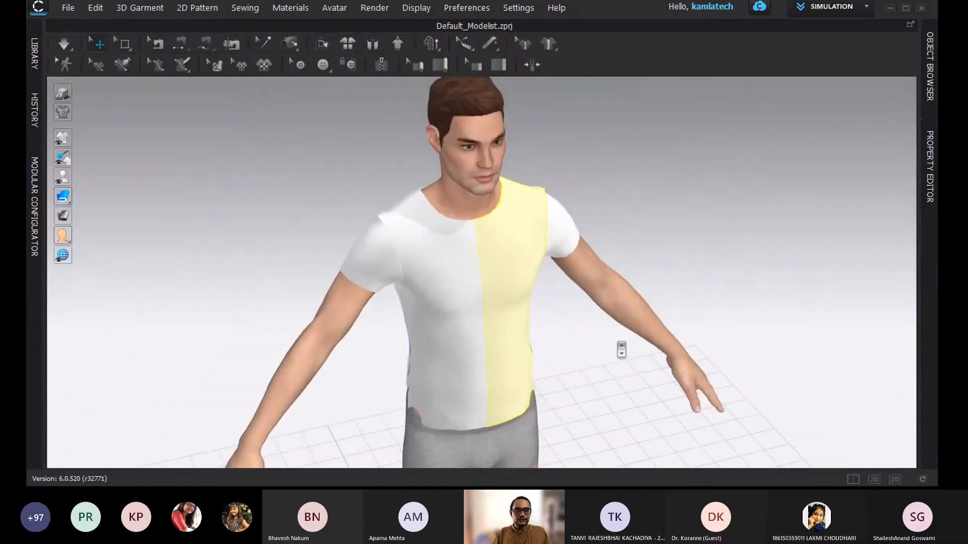
pyautogui.moveTo(453, 392); pyautogui.dragTo(631, 392, button='right')
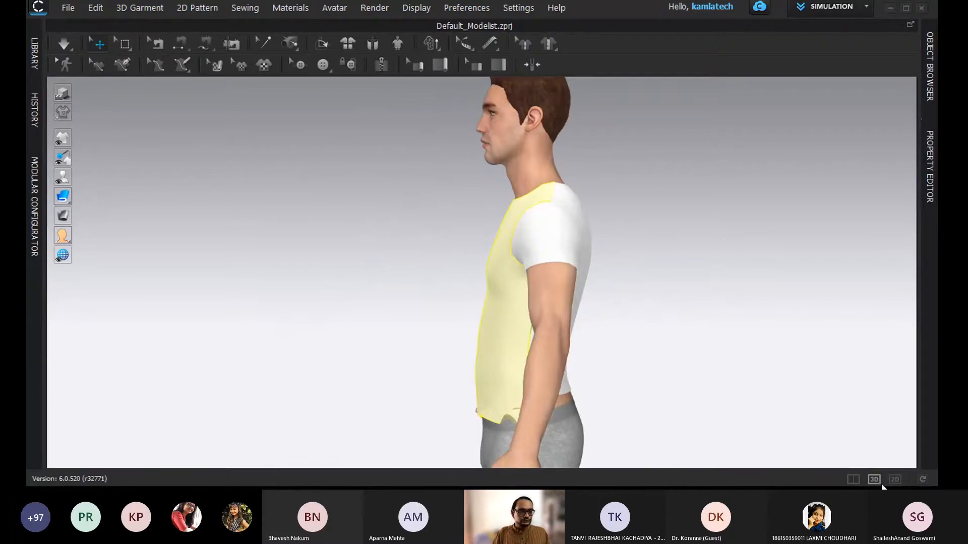
pyautogui.click(895, 479)
pyautogui.scroll(-3, 621, 373)
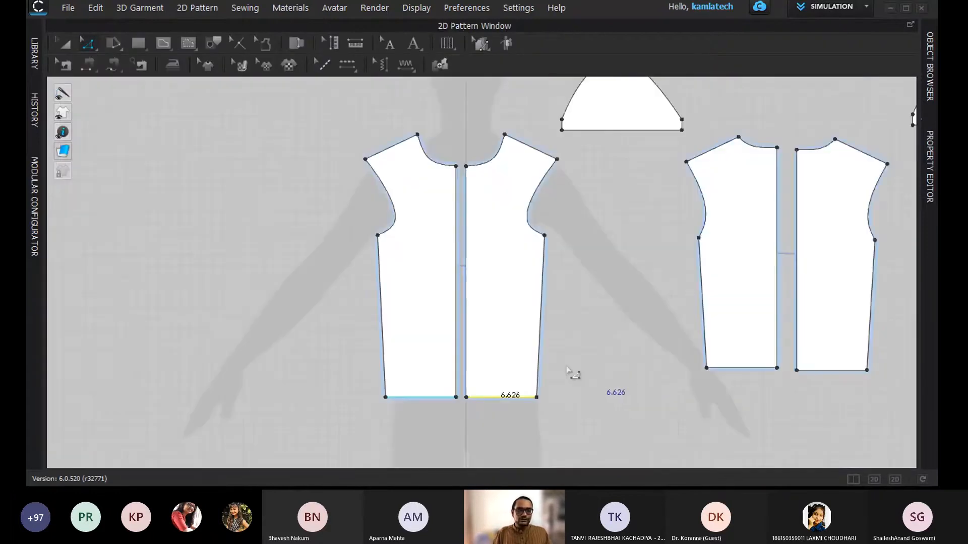
pyautogui.scroll(-1, 552, 396)
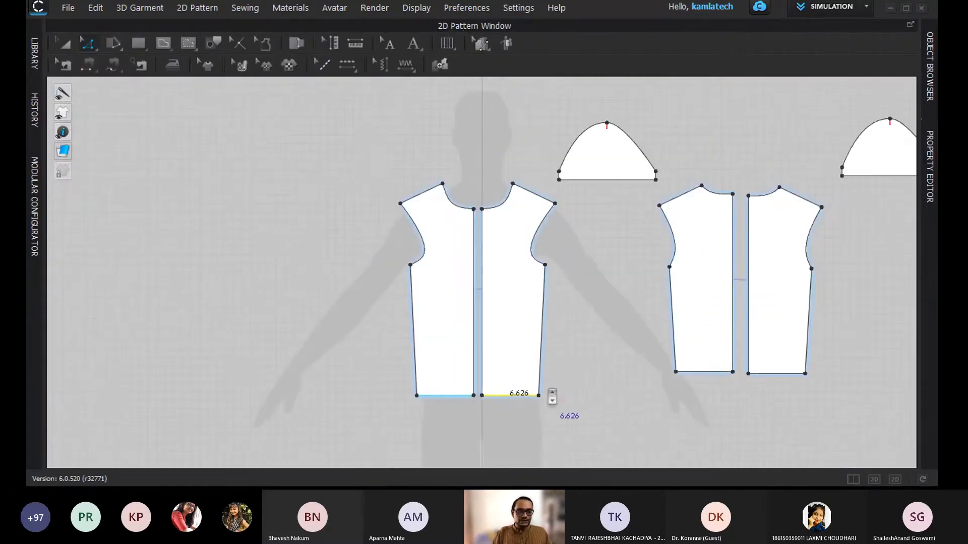
pyautogui.click(876, 479)
pyautogui.moveTo(535, 413); pyautogui.dragTo(426, 404, button='right')
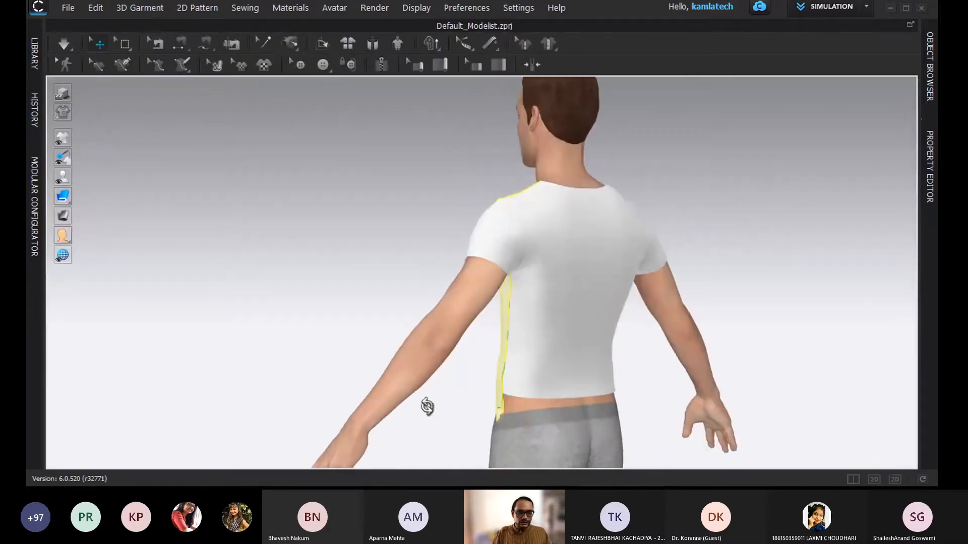
pyautogui.moveTo(540, 409); pyautogui.dragTo(680, 431, button='right')
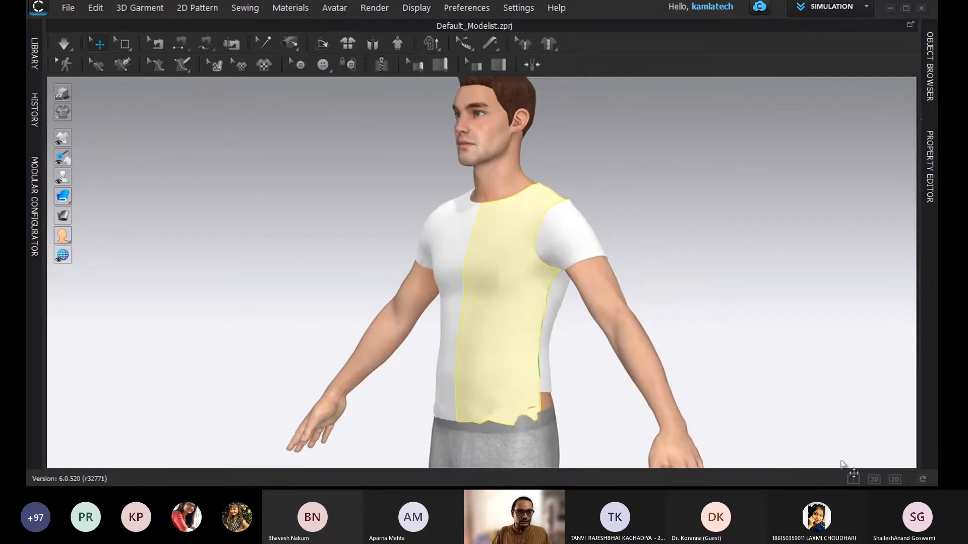
# Step: Try to move the front panels' lower side corners outward by about 0.7 in
pyautogui.click(895, 480)
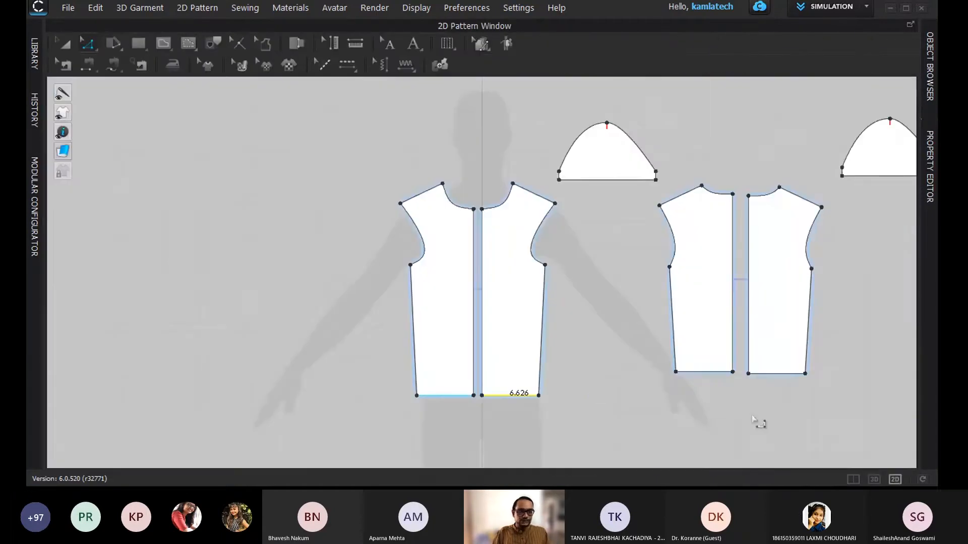
pyautogui.click(544, 397)
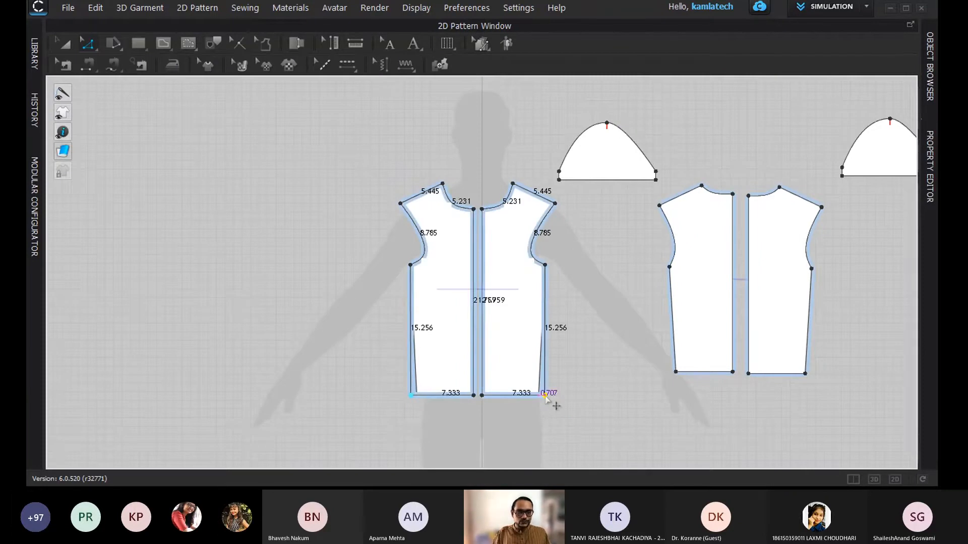
pyautogui.click(544, 396)
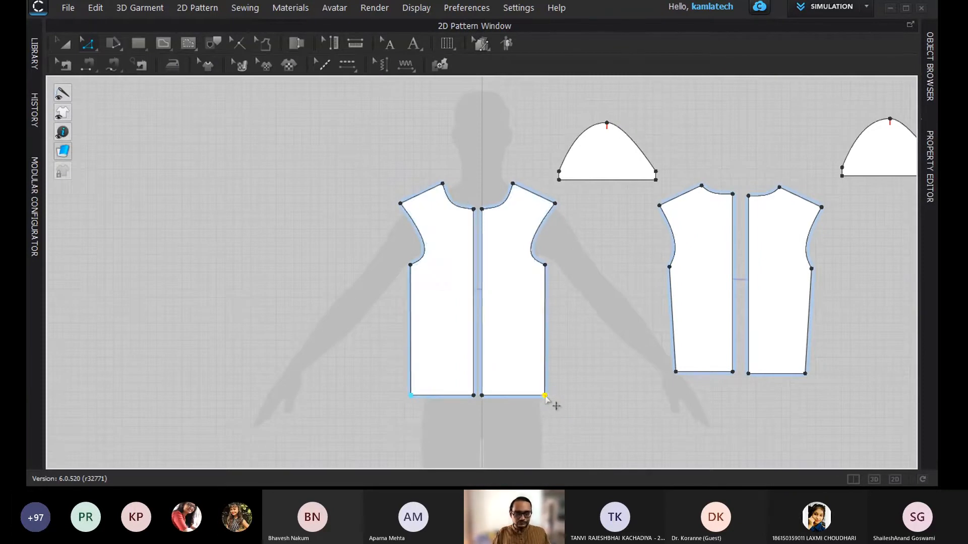
pyautogui.press('Left')
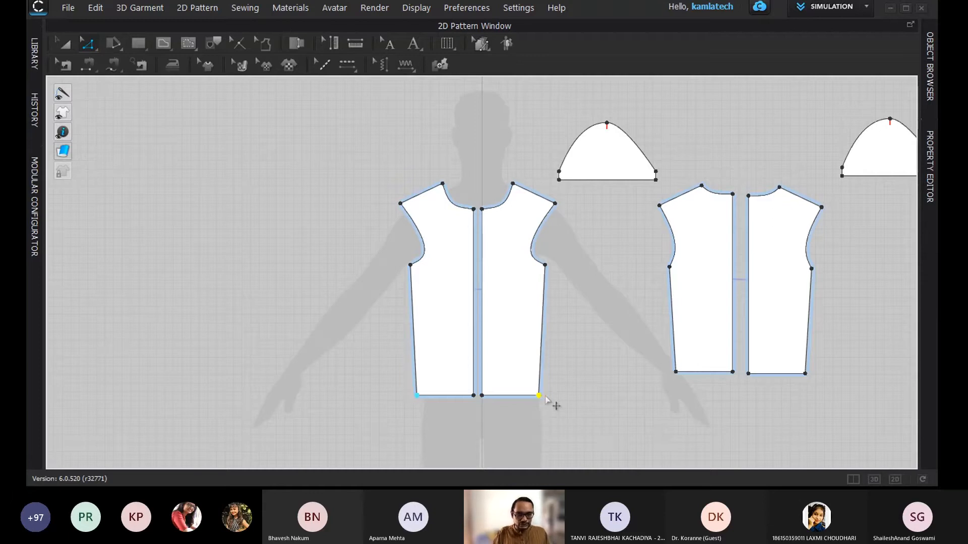
# Step: Move the lower side corners of both linked front panels horizontally outward by 0.75 in
pyautogui.moveTo(545, 396); pyautogui.dragTo(557, 396)
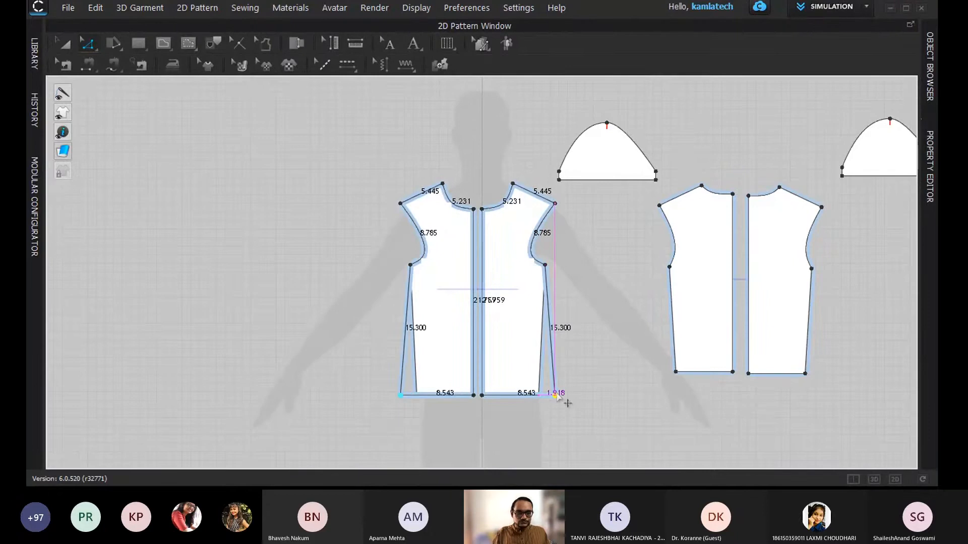
pyautogui.rightClick(556, 396)
pyautogui.write('.')
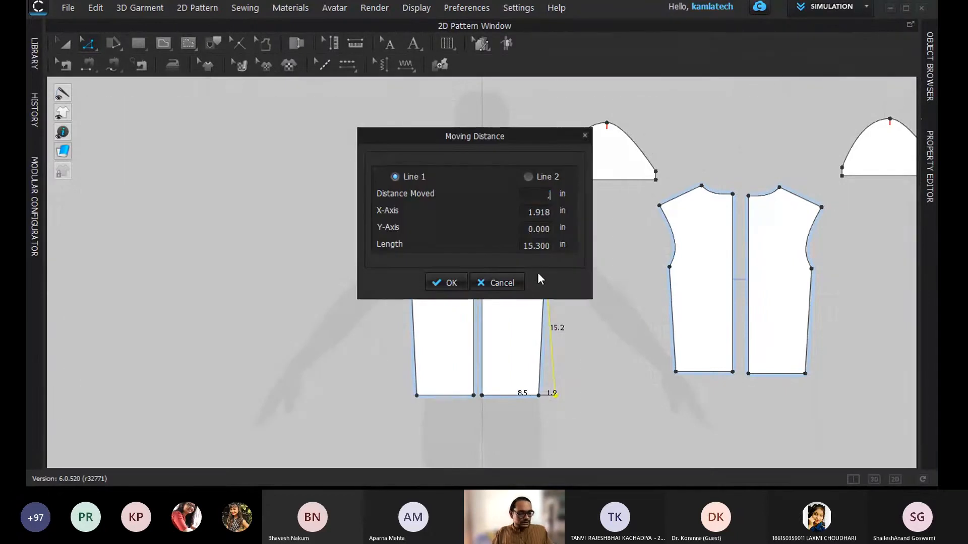
pyautogui.write('75')
pyautogui.press('Return')
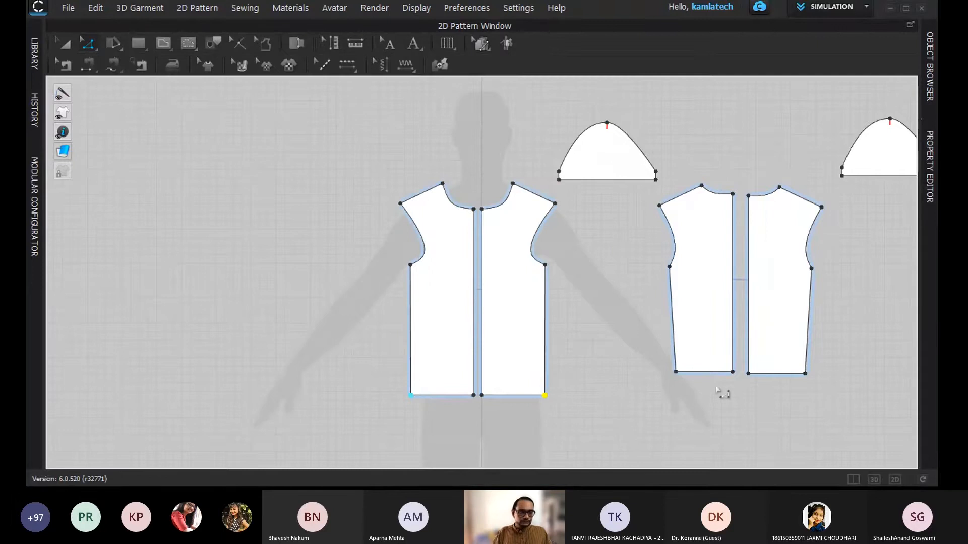
# Step: Lengthen both linked back panels by moving their bottom hem edge down to about the level of the front hem
pyautogui.click(708, 372)
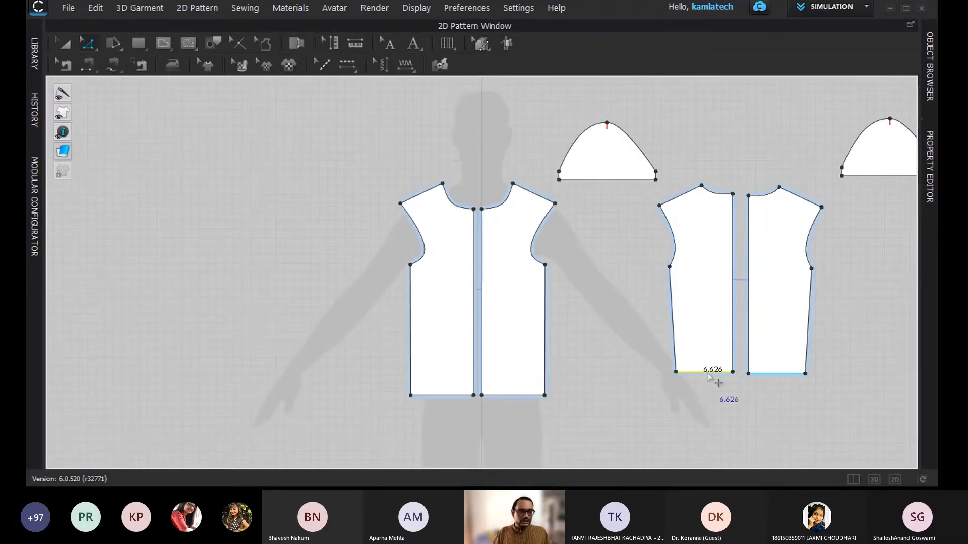
pyautogui.click(705, 375)
pyautogui.click(704, 374)
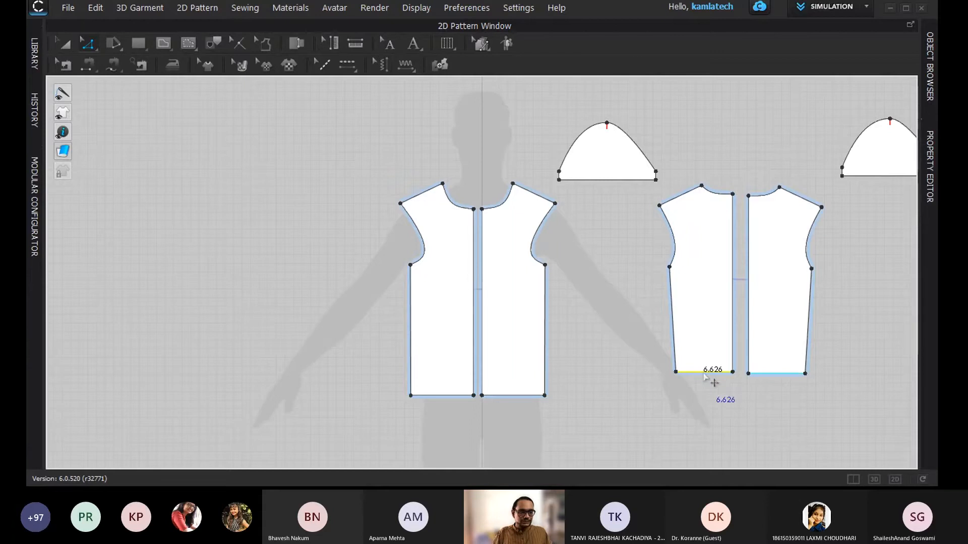
pyautogui.moveTo(704, 374); pyautogui.dragTo(706, 399)
pyautogui.rightClick(706, 398)
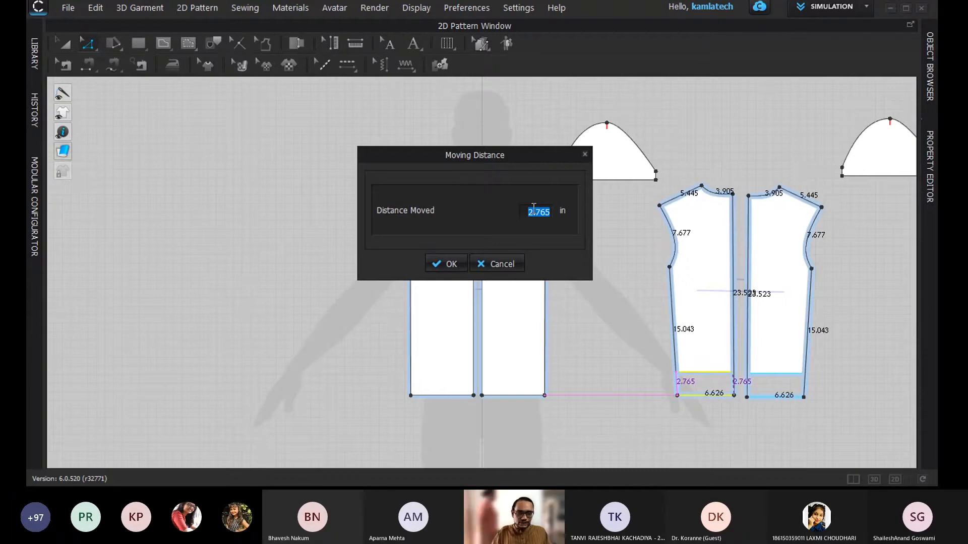
pyautogui.press('Return')
# Step: Move the lower side corners of both linked back panels horizontally outward by about 0.7 in
pyautogui.moveTo(675, 398); pyautogui.dragTo(665, 395)
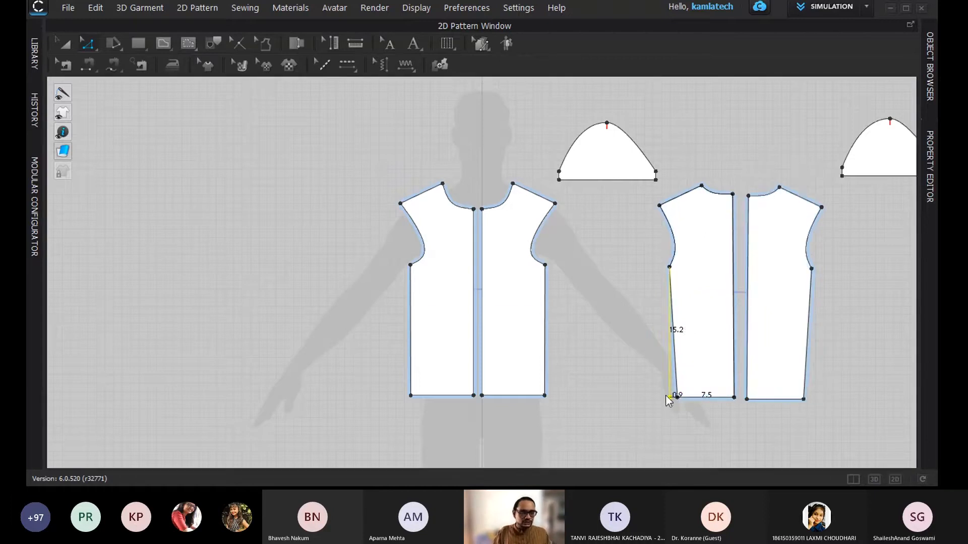
pyautogui.rightClick(666, 395)
pyautogui.write('1')
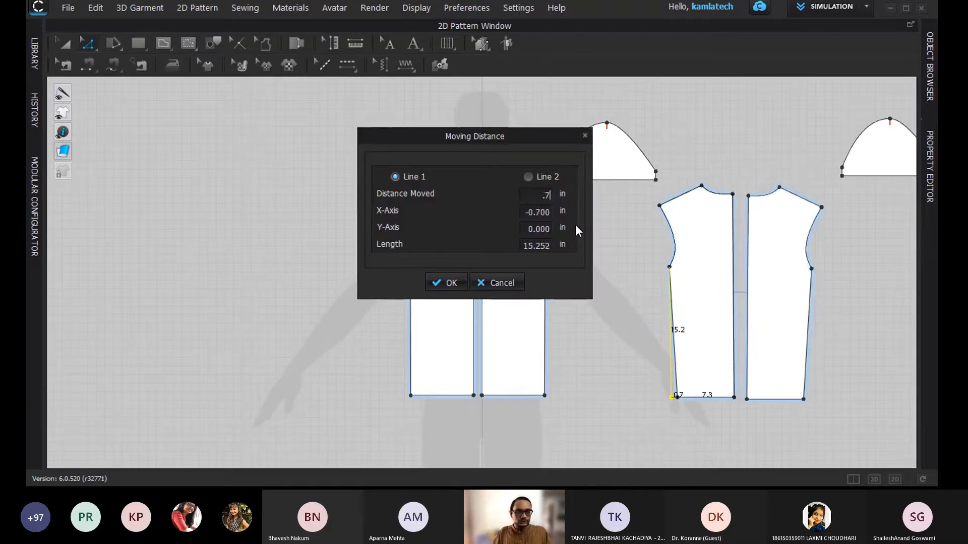
pyautogui.press('Return')
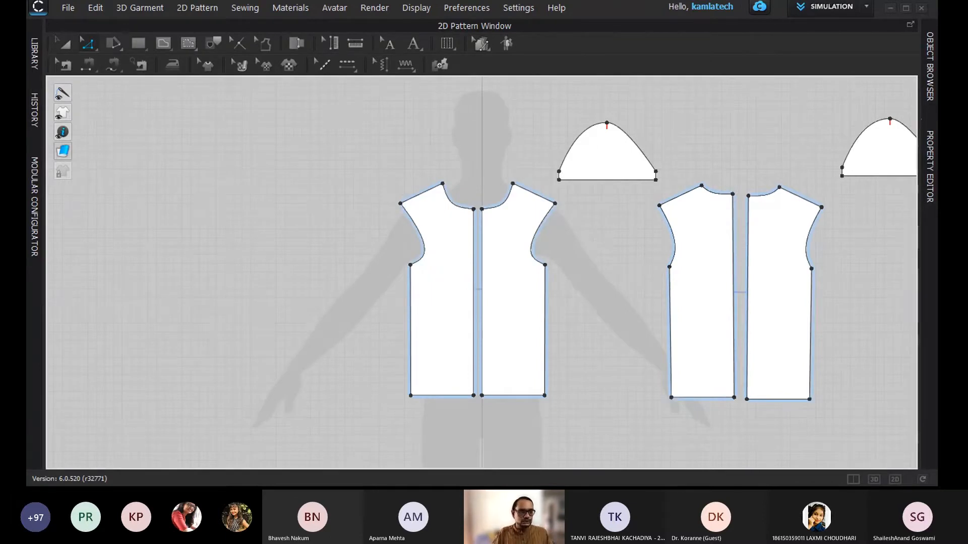
# Step: Simulate the T-shirt on the avatar with the lengthened and widened front and back panels
pyautogui.click(873, 479)
pyautogui.moveTo(496, 306); pyautogui.dragTo(571, 392, button='right')
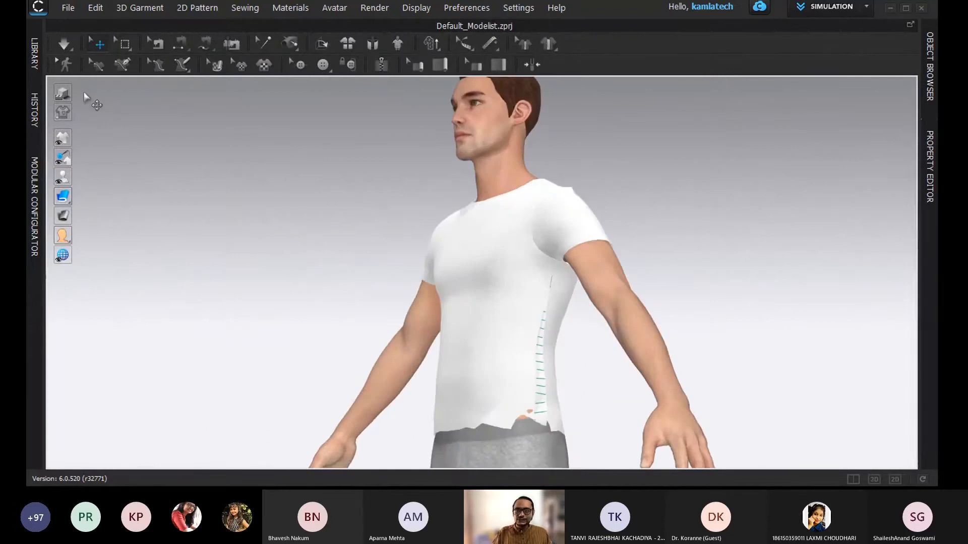
pyautogui.click(64, 45)
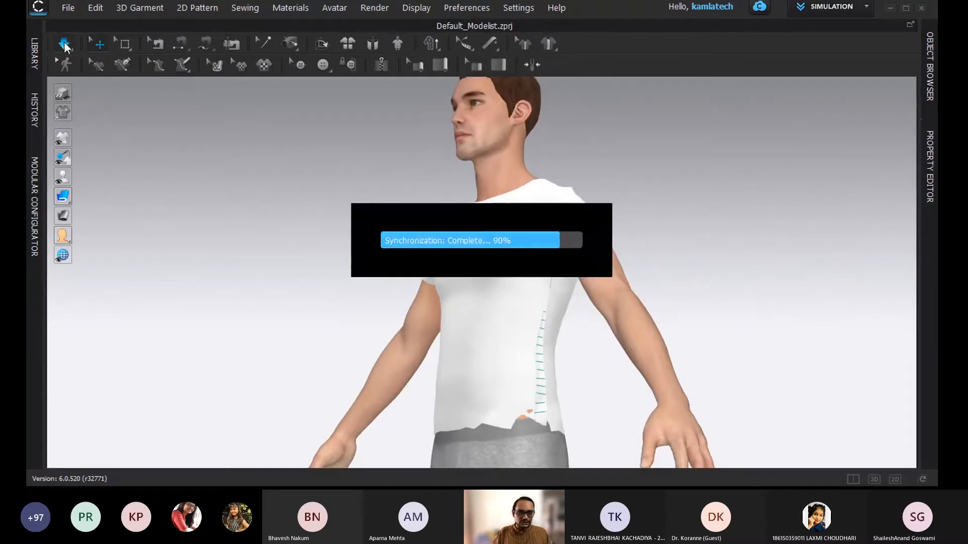
pyautogui.moveTo(534, 361); pyautogui.dragTo(402, 379, button='right')
pyautogui.moveTo(611, 389); pyautogui.dragTo(505, 387, button='right')
# Step: Pull the front hem near both side seams to settle the drape and inspect the shirt around the avatar
pyautogui.click(530, 401)
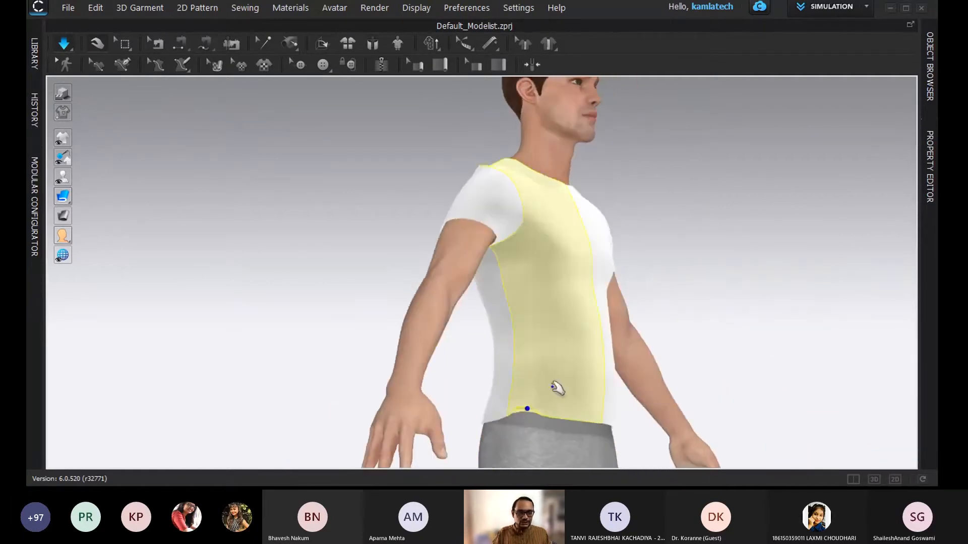
pyautogui.moveTo(570, 431); pyautogui.dragTo(540, 447, button='right')
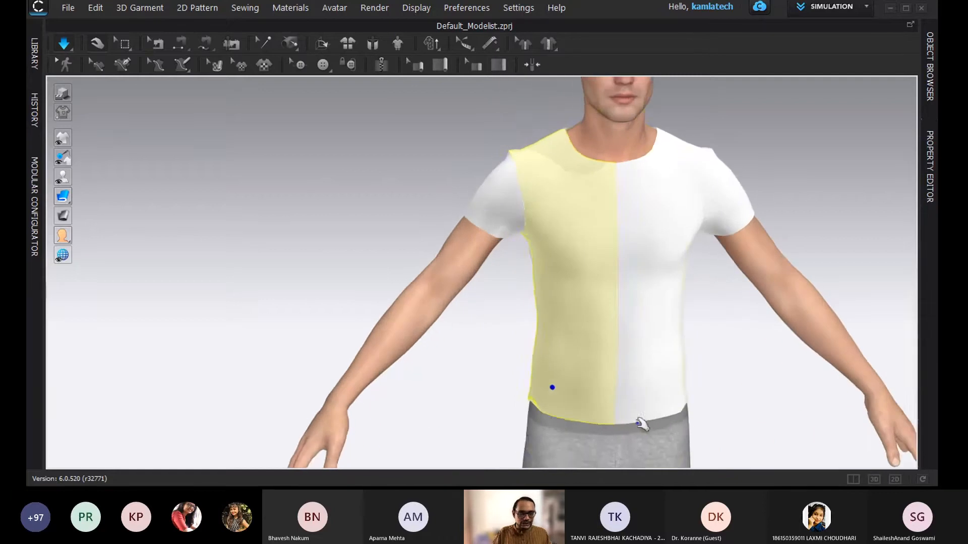
pyautogui.click(672, 426)
pyautogui.click(679, 415)
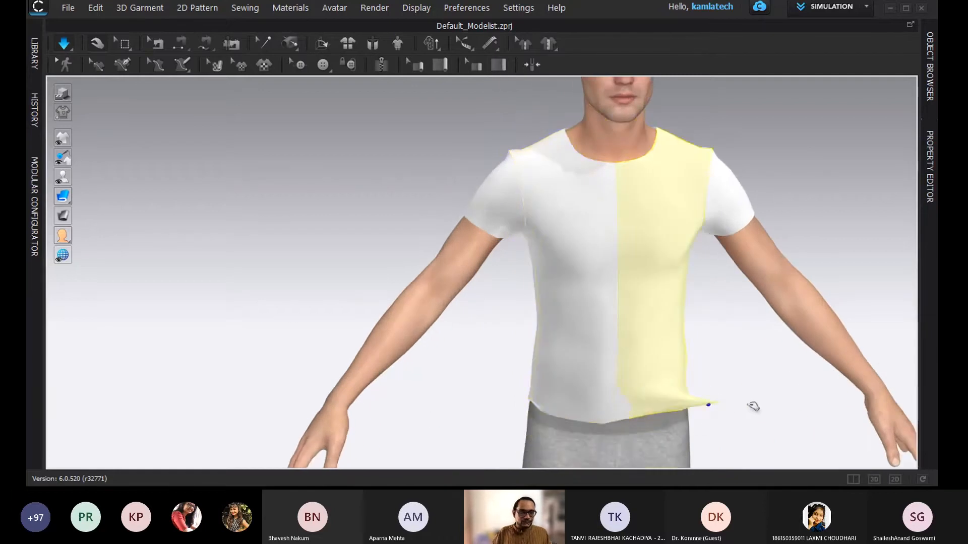
pyautogui.click(535, 404)
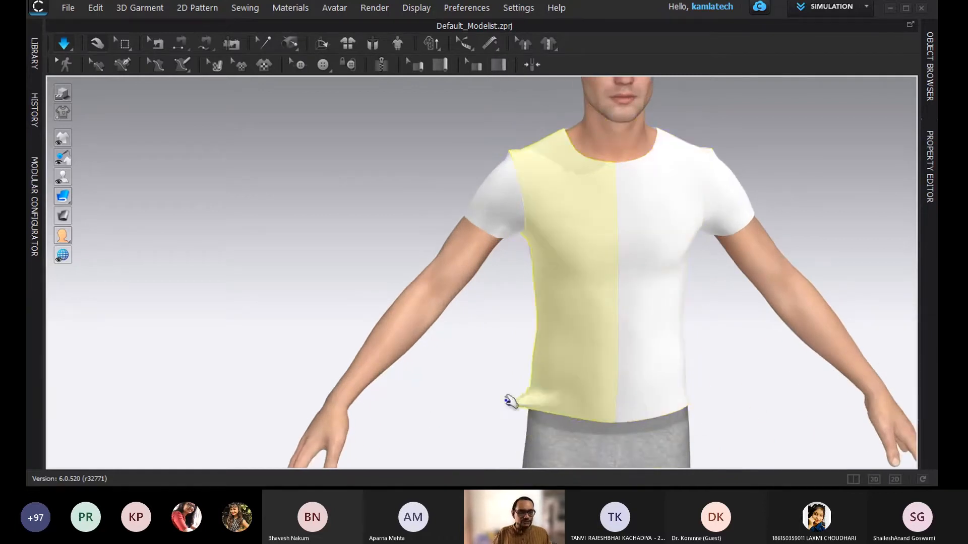
pyautogui.click(443, 202)
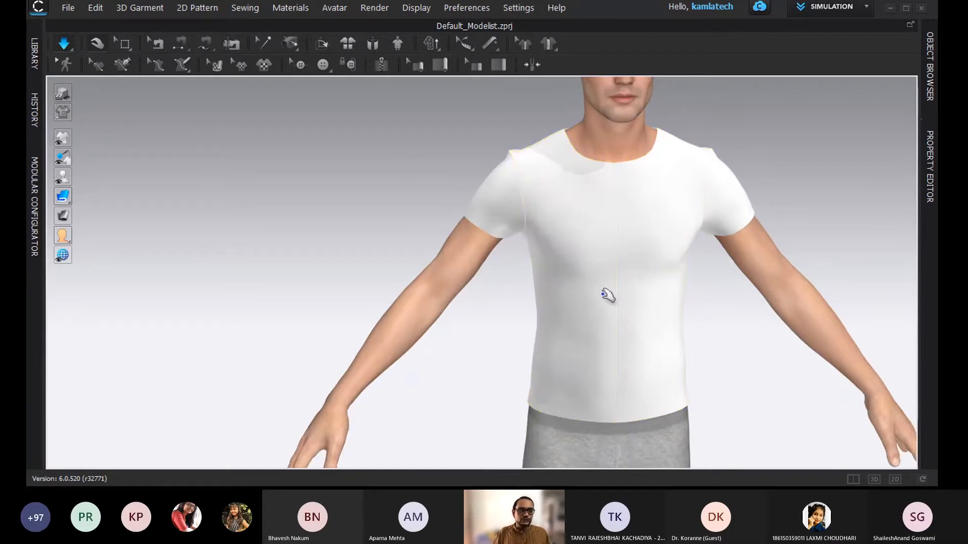
pyautogui.moveTo(471, 303); pyautogui.dragTo(549, 311, button='right')
pyautogui.moveTo(804, 296); pyautogui.dragTo(820, 313, button='right')
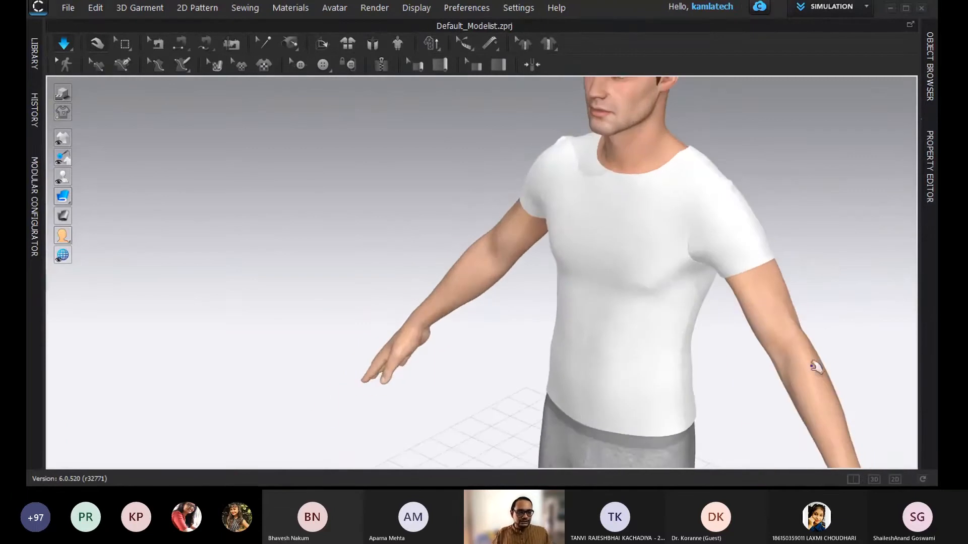
# Step: Try to merge the two front panels along their centre front edges
pyautogui.click(897, 480)
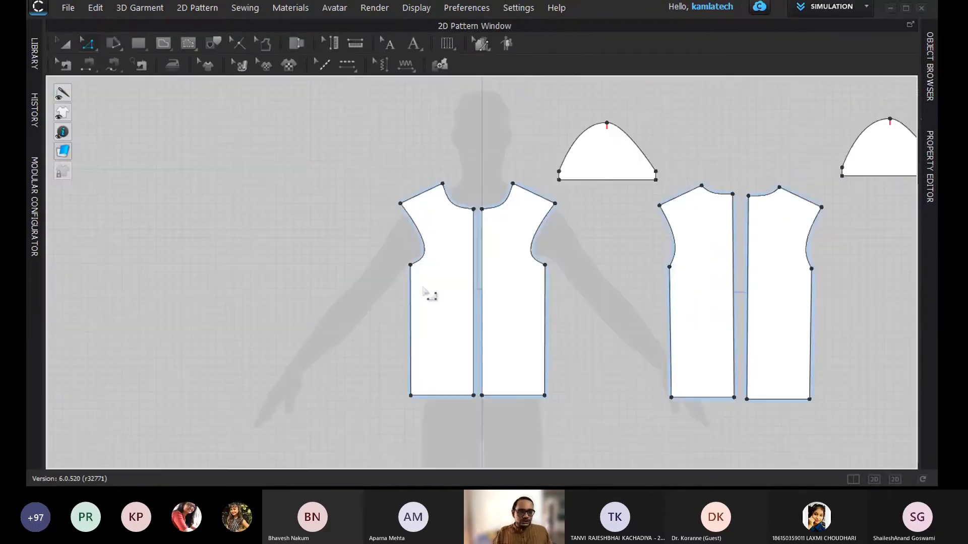
pyautogui.click(474, 279)
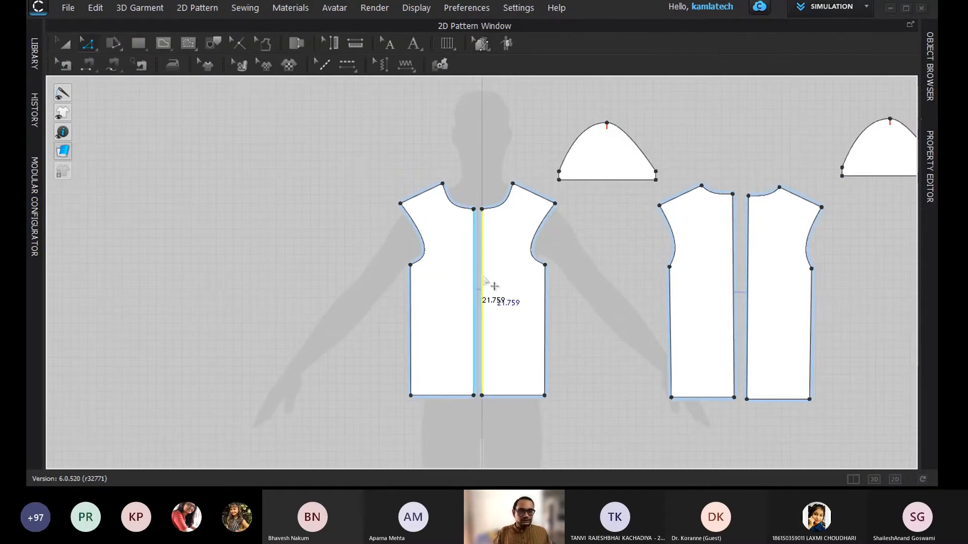
pyautogui.click(482, 286)
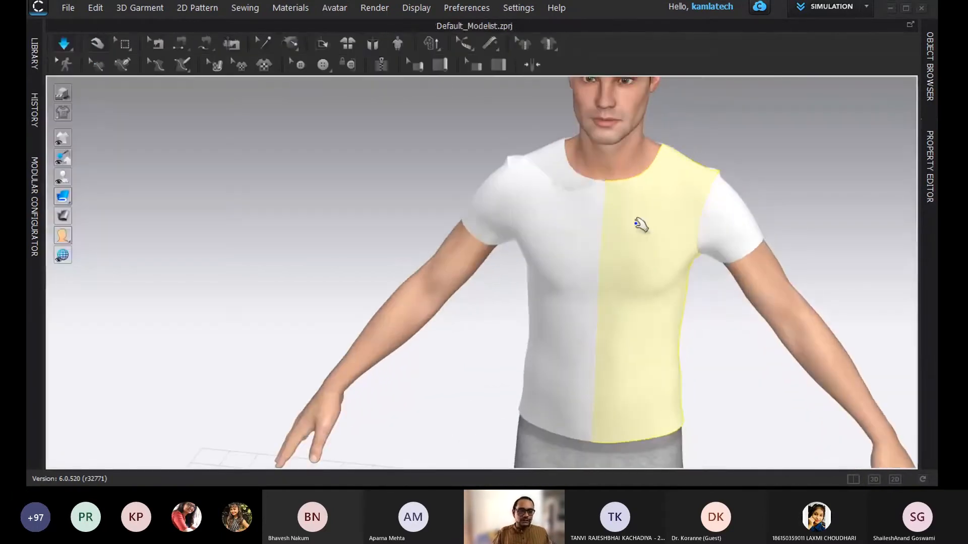
pyautogui.click(892, 479)
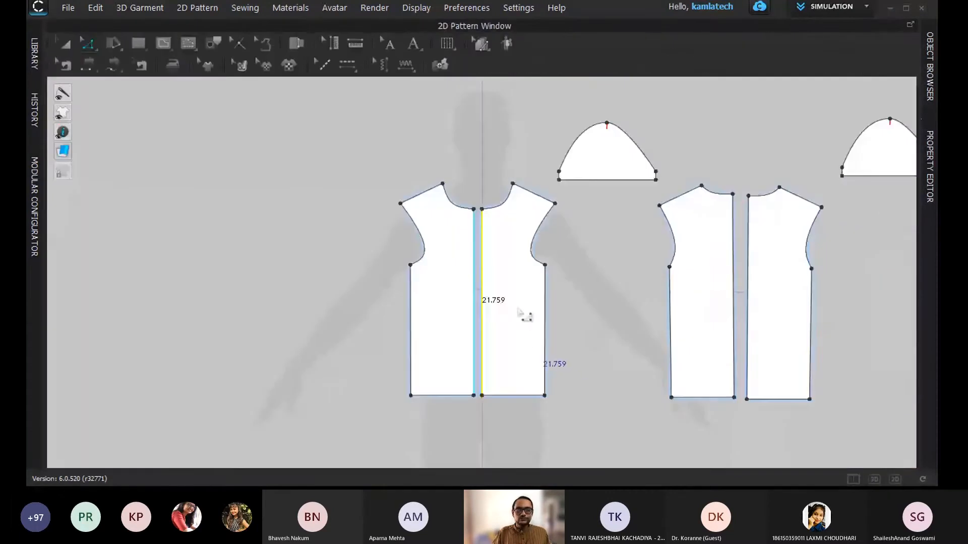
pyautogui.scroll(4, 518, 311)
pyautogui.click(86, 43)
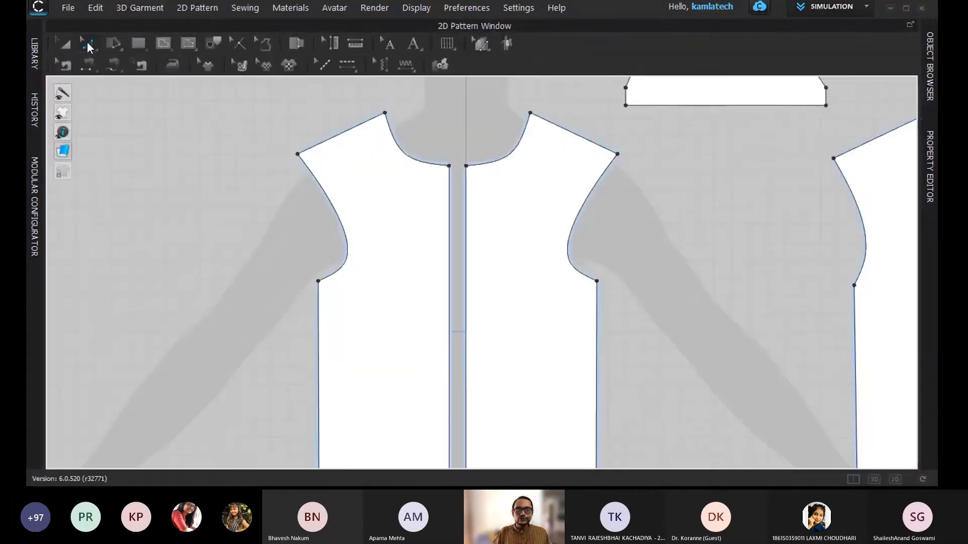
pyautogui.click(465, 254)
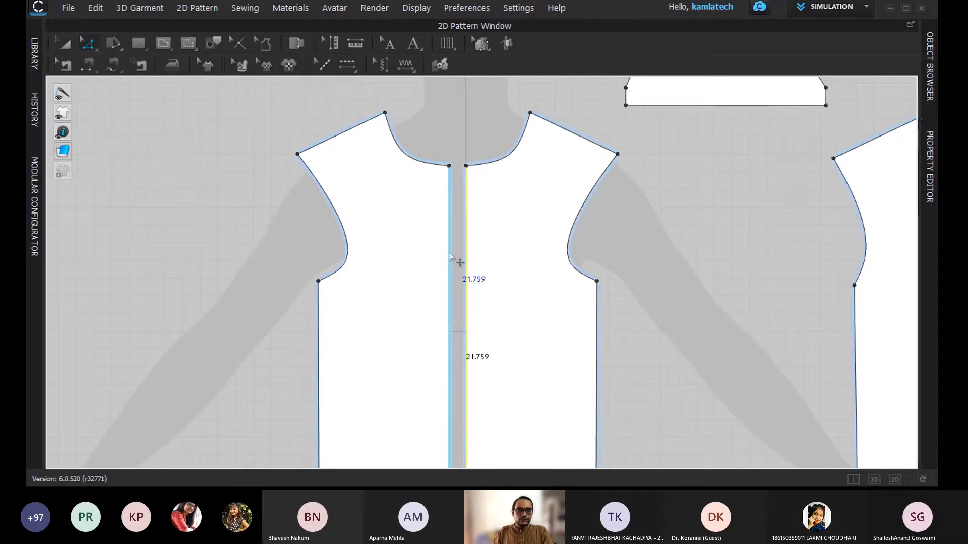
pyautogui.click(450, 258)
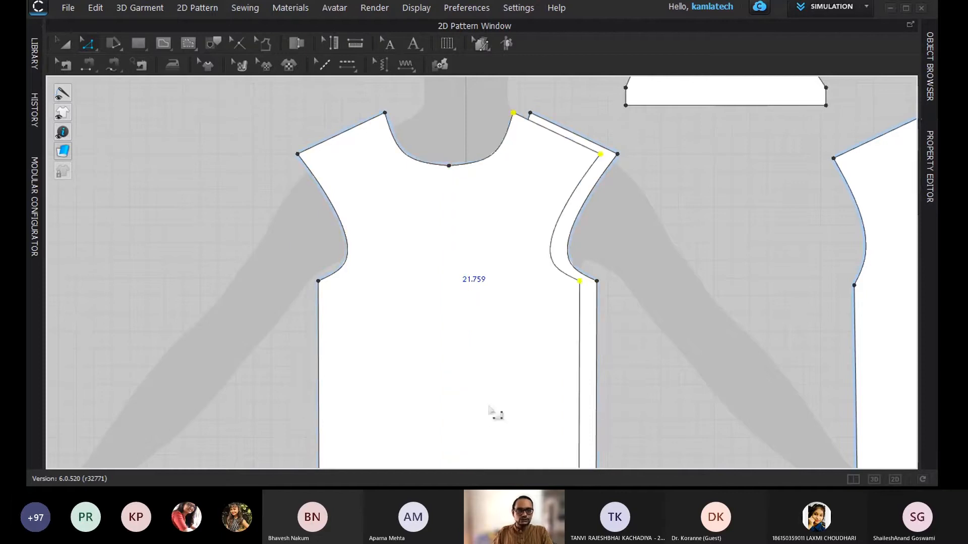
pyautogui.scroll(2, 467, 285)
pyautogui.scroll(-4, 467, 285)
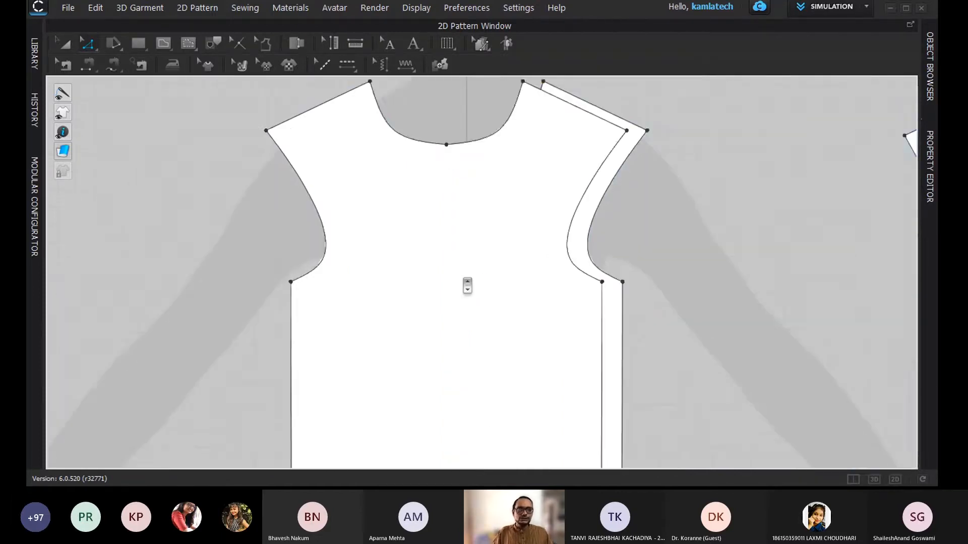
# Step: Check the overlapping merged front on the avatar and undo the merge
pyautogui.click(874, 479)
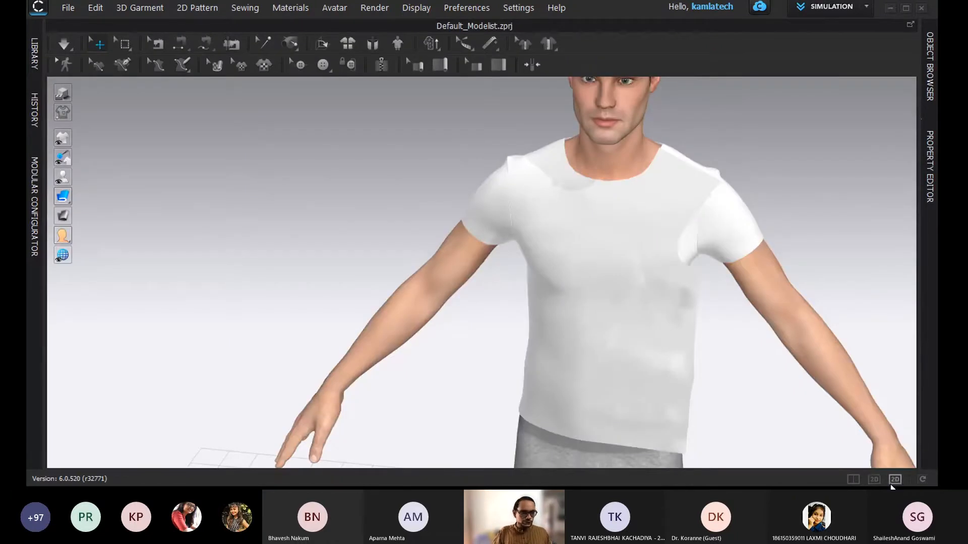
pyautogui.click(895, 479)
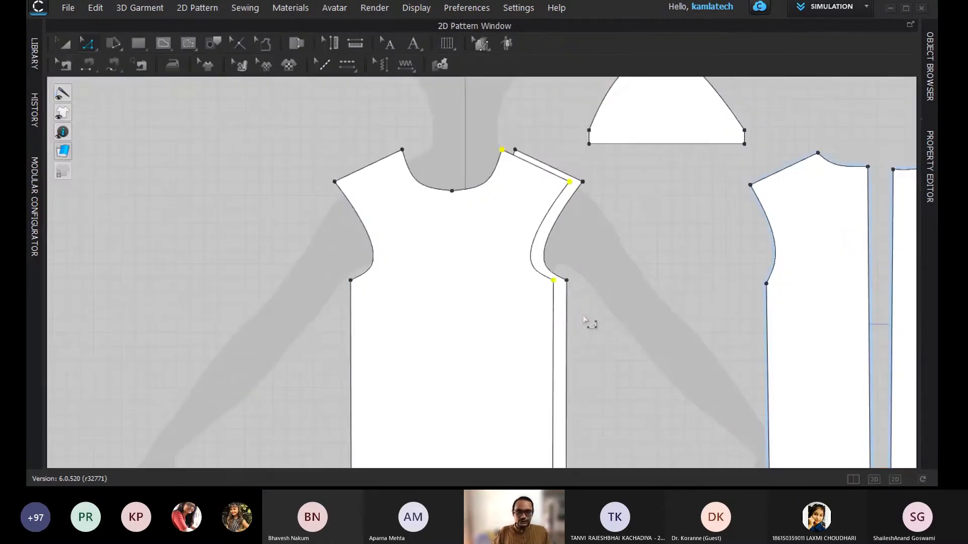
pyautogui.click(583, 317)
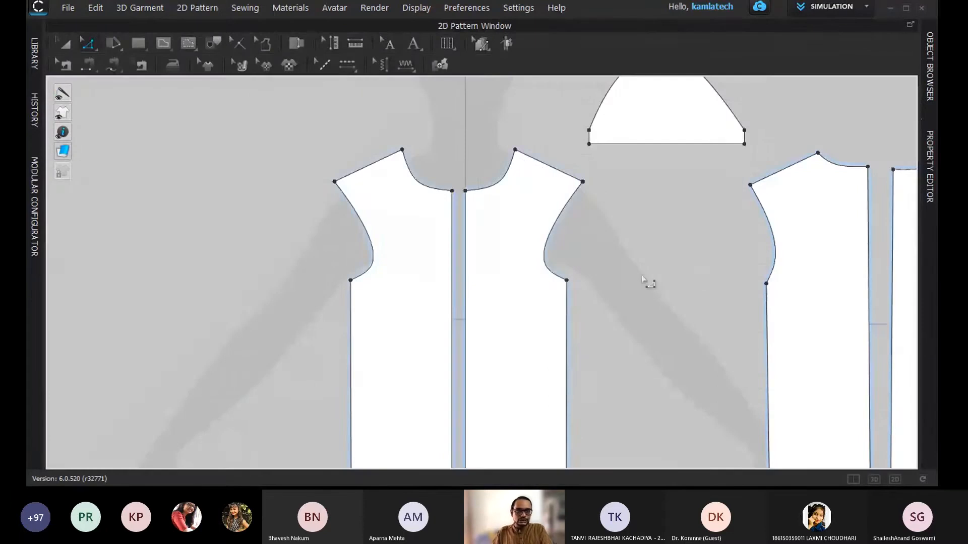
# Step: Move one front panel horizontally away from its mirrored half to widen the gap between their centre edges
pyautogui.click(65, 44)
pyautogui.click(525, 268)
pyautogui.moveTo(537, 268); pyautogui.dragTo(601, 269)
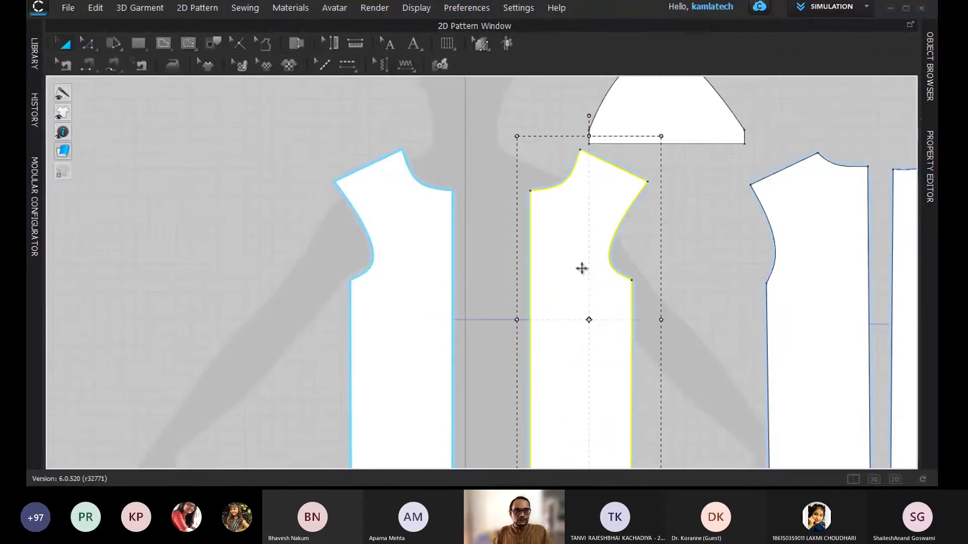
pyautogui.click(120, 117)
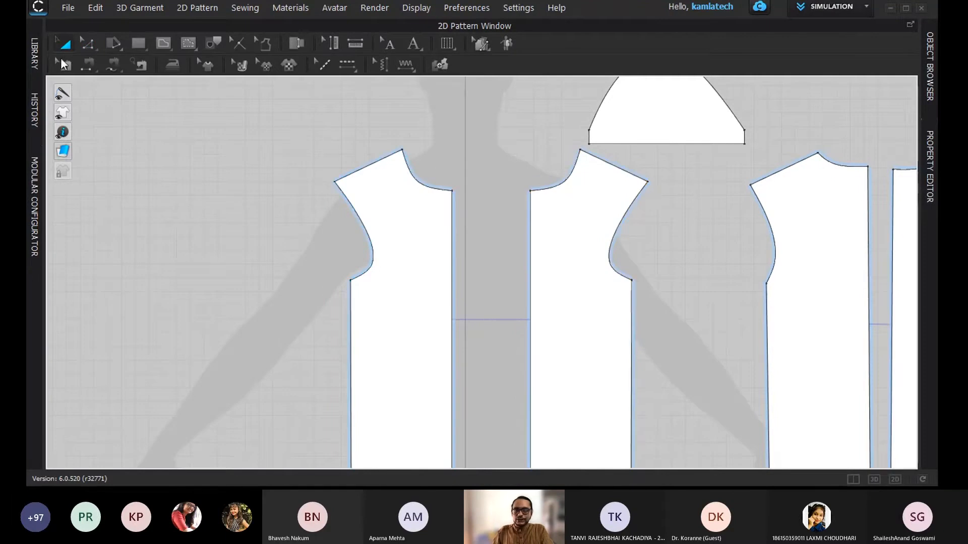
# Step: Merge the two separated front panels along their centre edges and check the front on the avatar
pyautogui.click(87, 43)
pyautogui.click(530, 281)
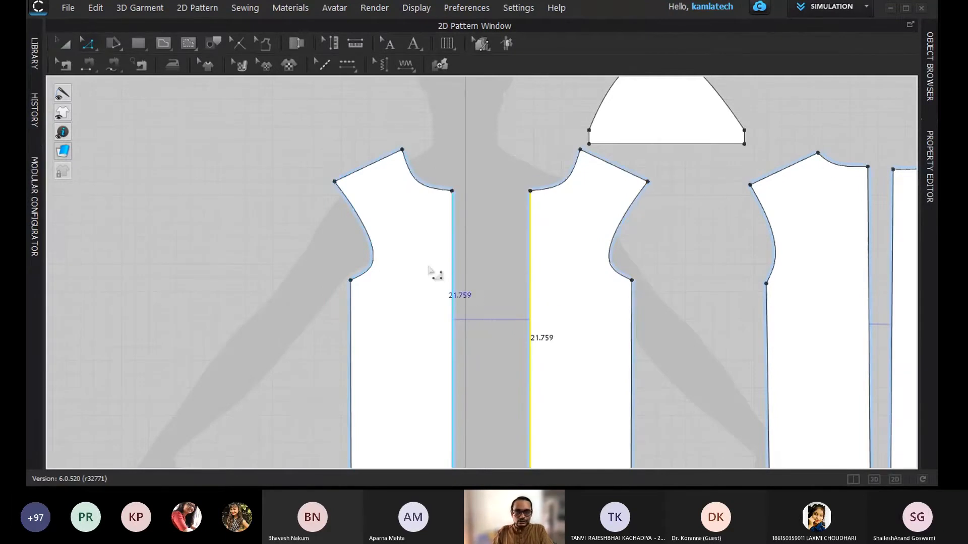
pyautogui.click(453, 293)
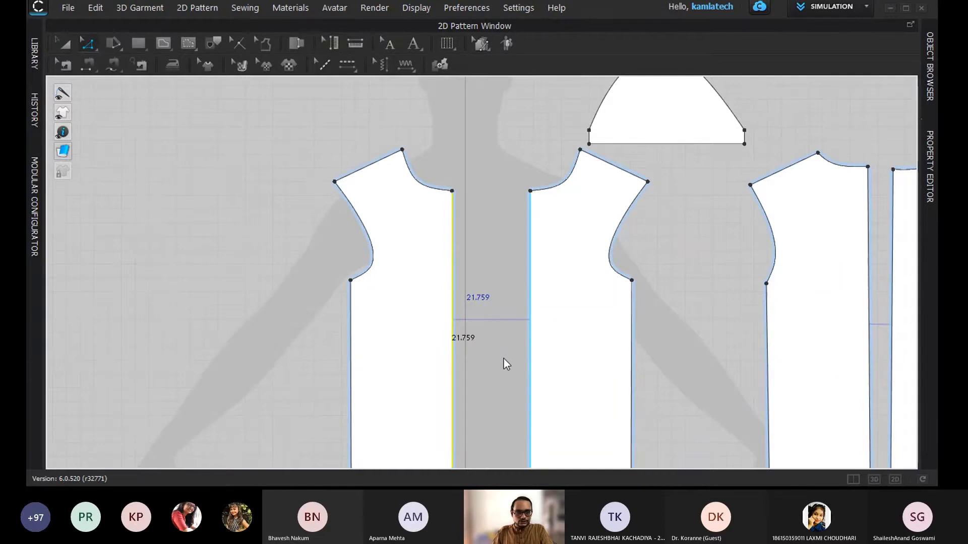
pyautogui.click(489, 442)
pyautogui.click(224, 231)
pyautogui.click(874, 479)
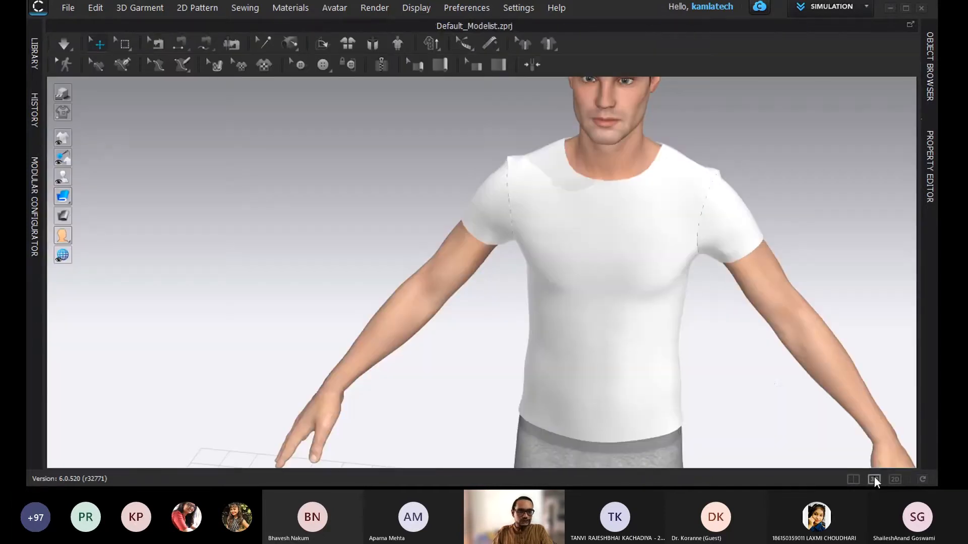
pyautogui.scroll(-5, 611, 210)
pyautogui.scroll(10, 510, 225)
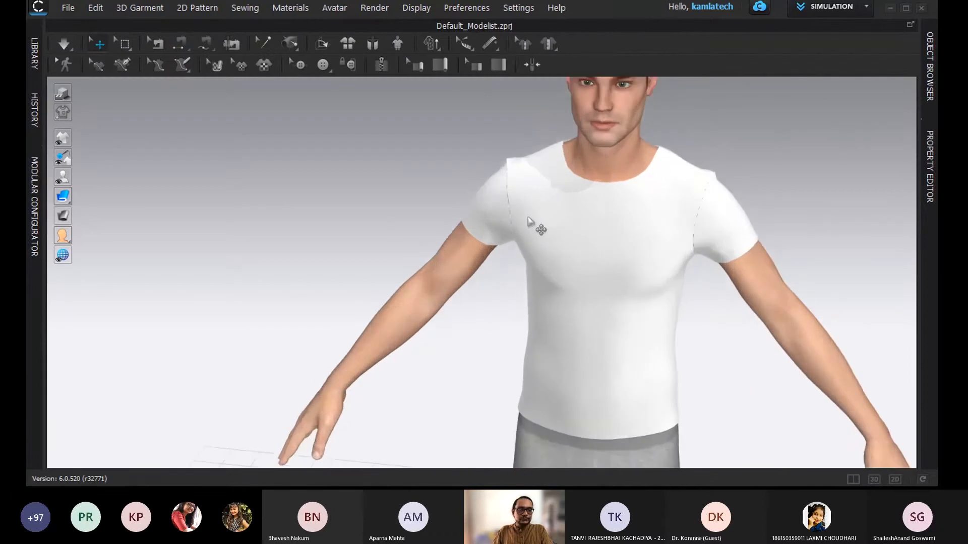
pyautogui.scroll(-4, 700, 164)
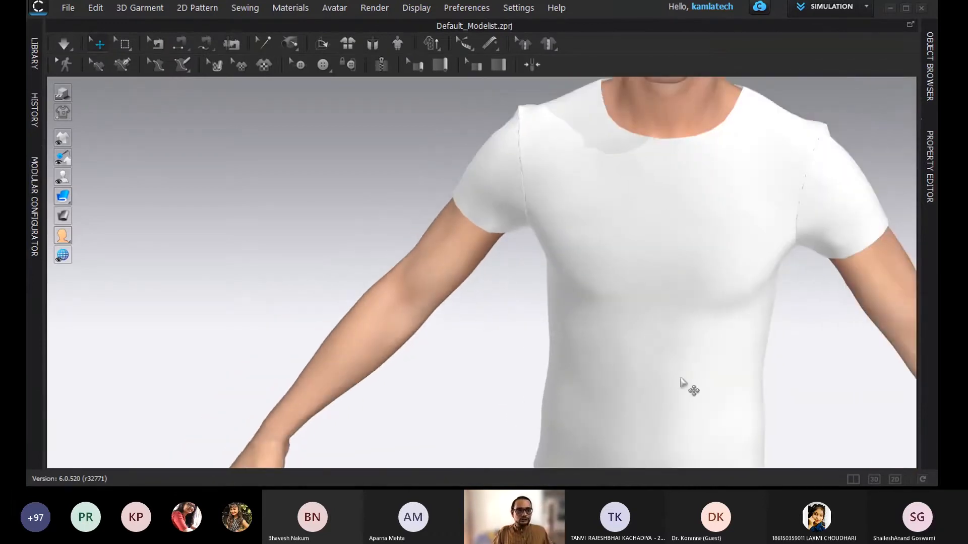
# Step: Merge the two back panels along their centre back edges into one pattern piece
pyautogui.click(895, 479)
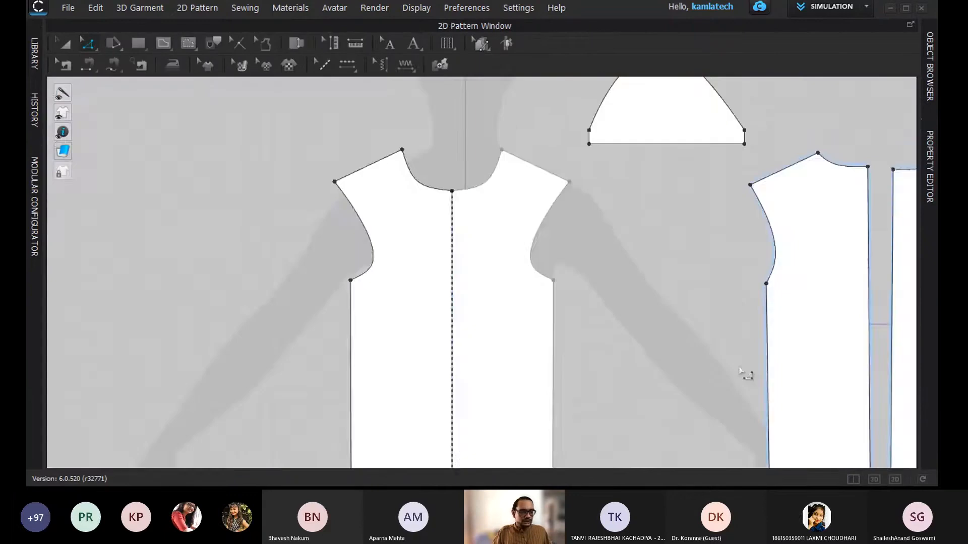
pyautogui.scroll(5, 633, 350)
pyautogui.scroll(-6, 634, 350)
pyautogui.scroll(-5, 681, 307)
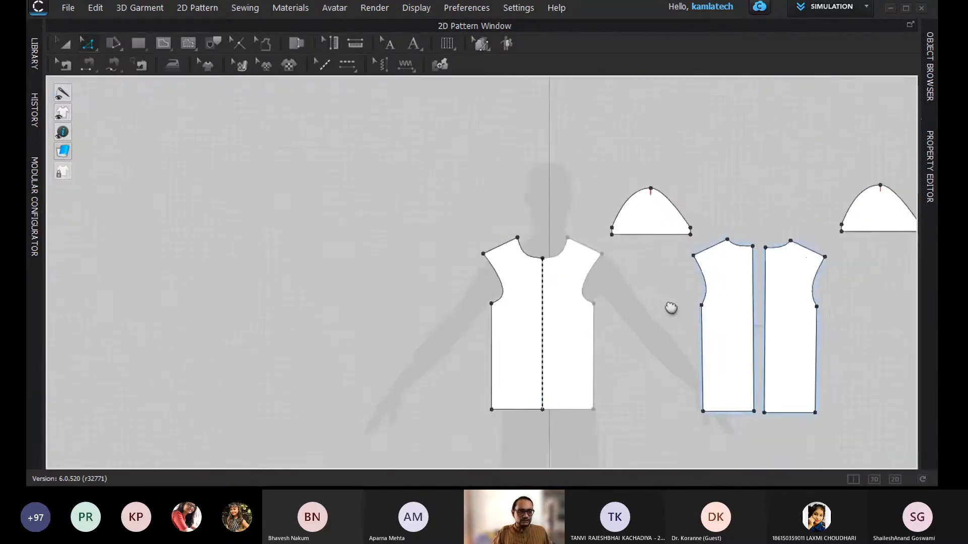
pyautogui.scroll(6, 458, 291)
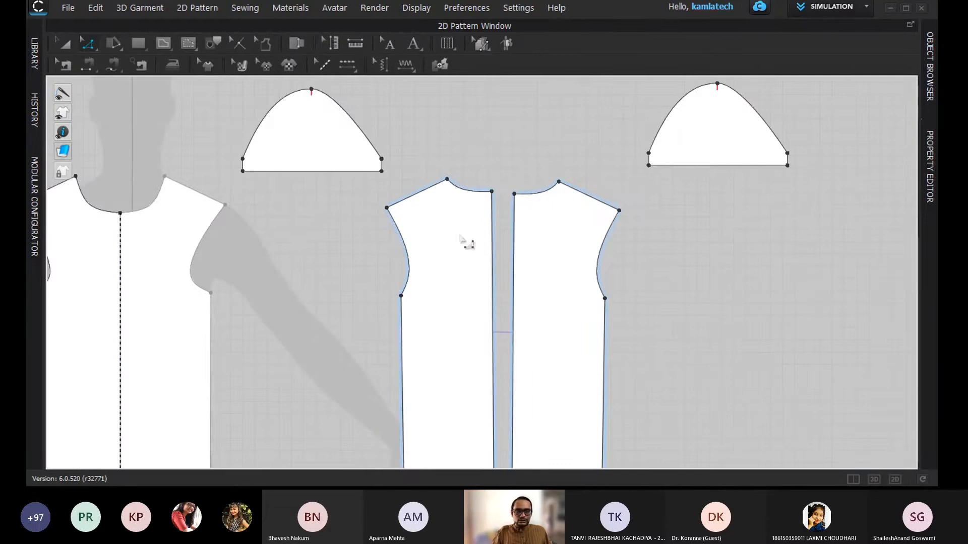
pyautogui.click(496, 259)
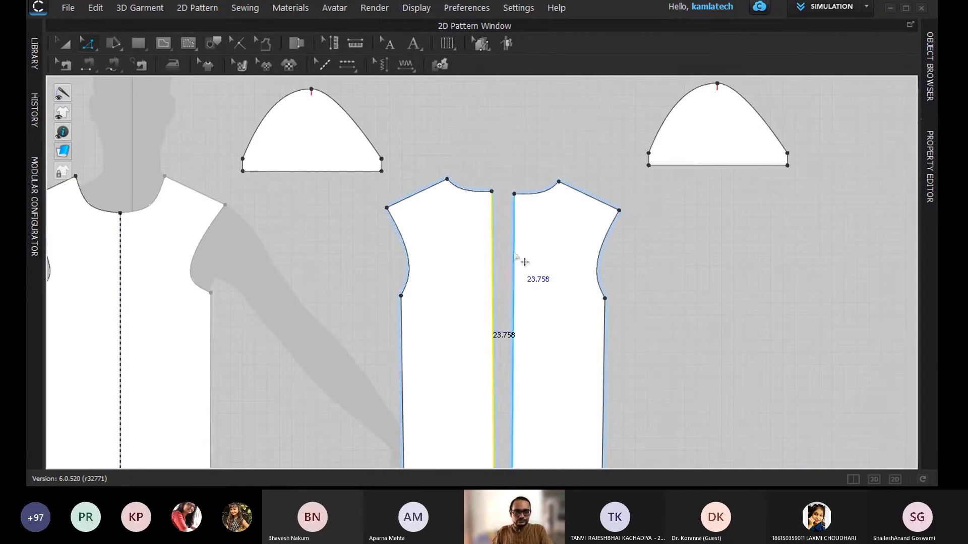
pyautogui.click(514, 258)
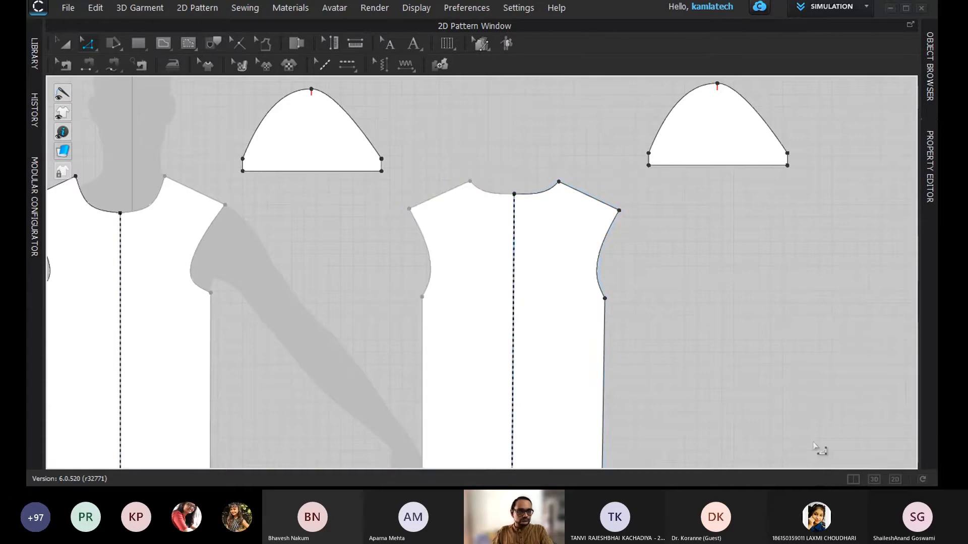
# Step: Simulate the garment with the merged back and inspect the shoulder and armhole seam on the avatar
pyautogui.press('Tab')
pyautogui.moveTo(592, 300); pyautogui.dragTo(846, 135, button='right')
pyautogui.scroll(-3, 679, 158)
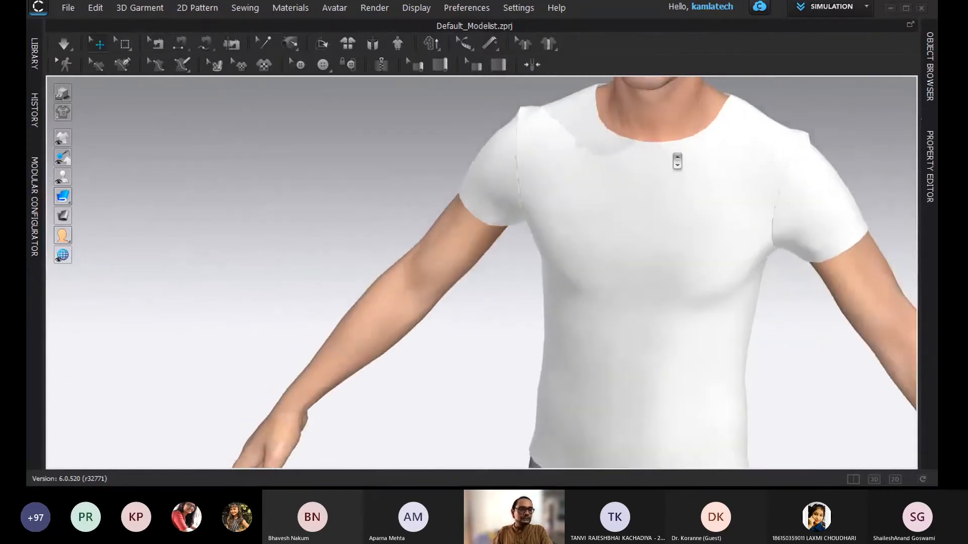
pyautogui.scroll(3, 477, 250)
pyautogui.scroll(4, 544, 252)
pyautogui.scroll(2, 546, 256)
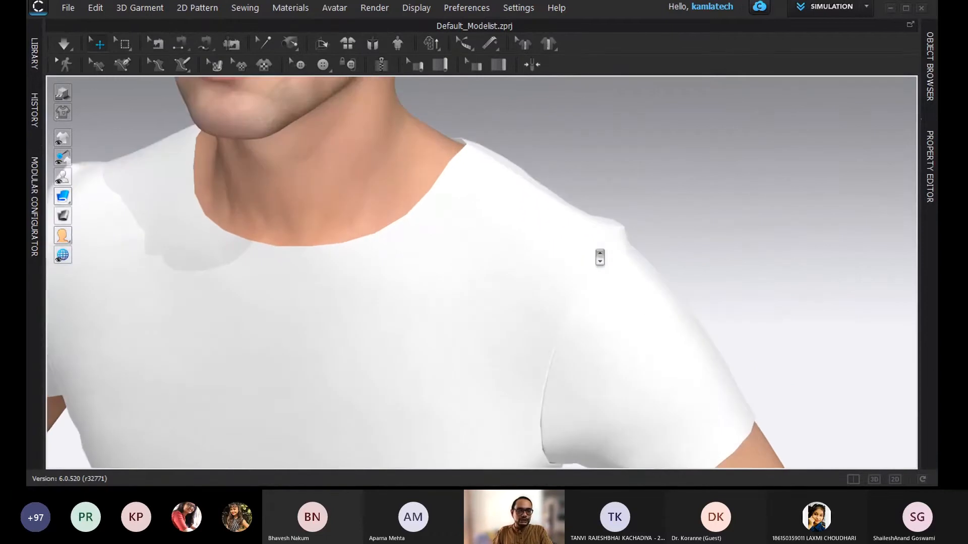
pyautogui.click(580, 235)
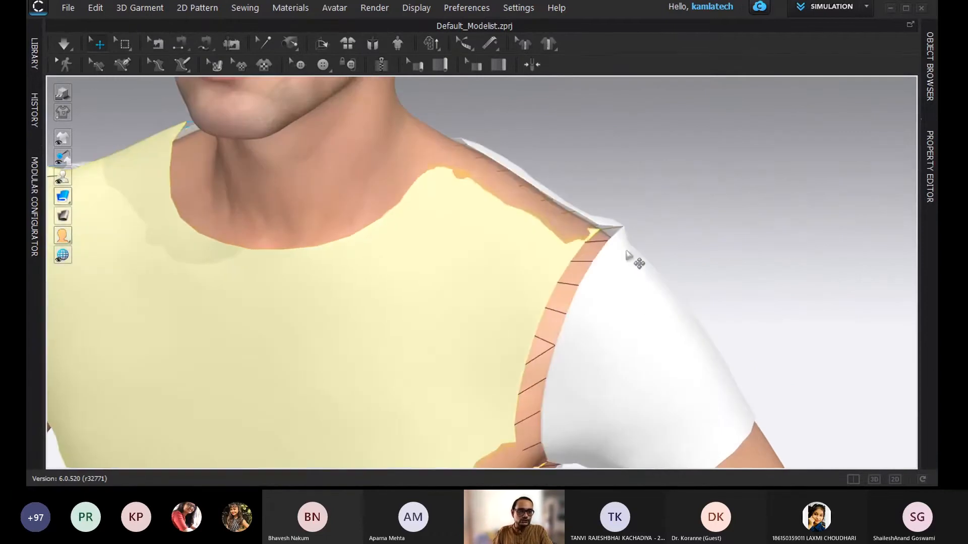
pyautogui.click(61, 44)
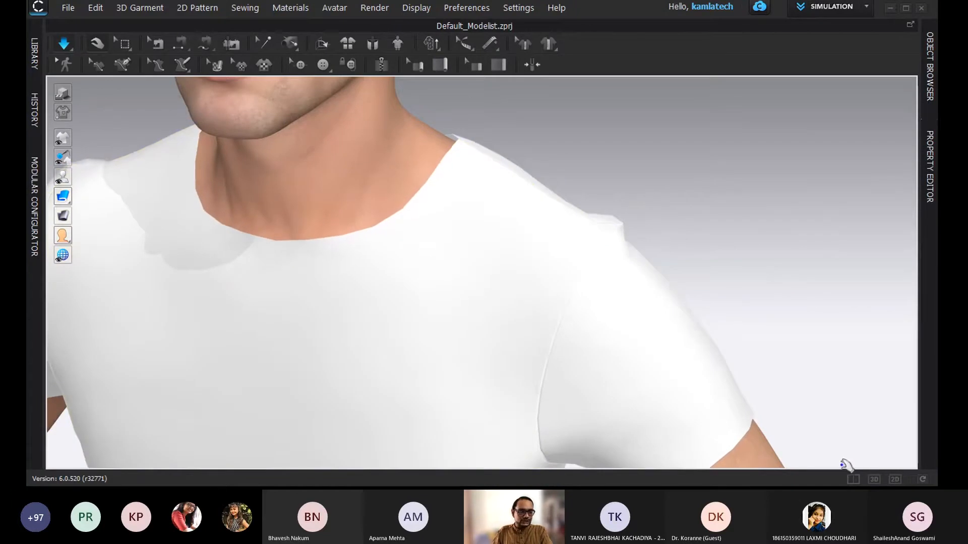
# Step: Reshape the curves on both sides of the cap on the sleeve nearest the front panel
pyautogui.click(894, 480)
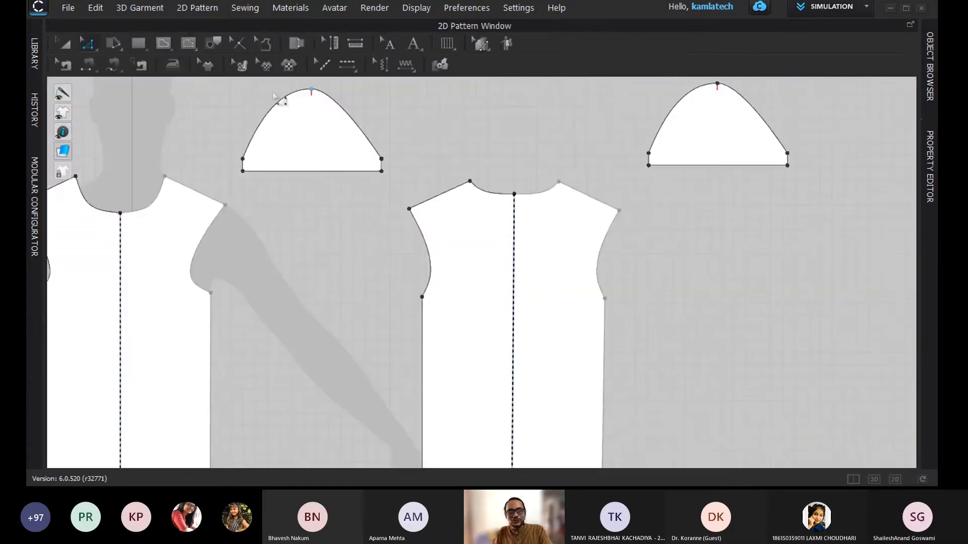
pyautogui.click(262, 127)
pyautogui.click(263, 106)
pyautogui.click(258, 112)
pyautogui.moveTo(264, 109); pyautogui.dragTo(274, 110)
pyautogui.click(373, 148)
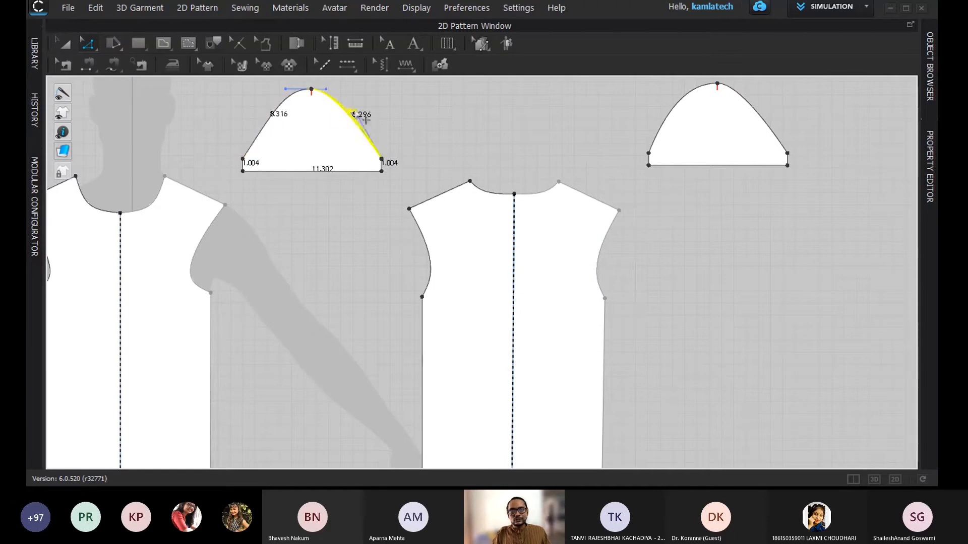
pyautogui.click(362, 205)
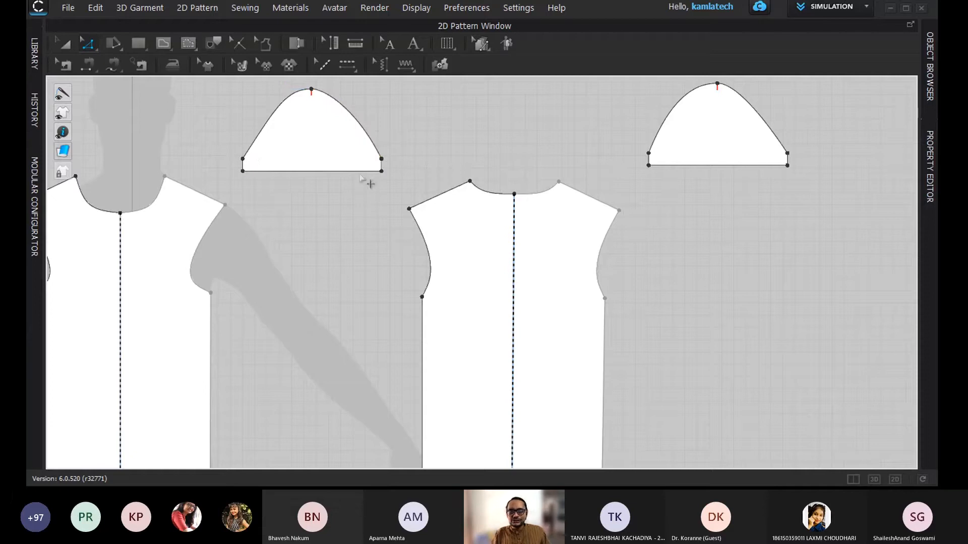
# Step: Lower the peak point of the same sleeve's cap to make the cap flatter
pyautogui.click(312, 90)
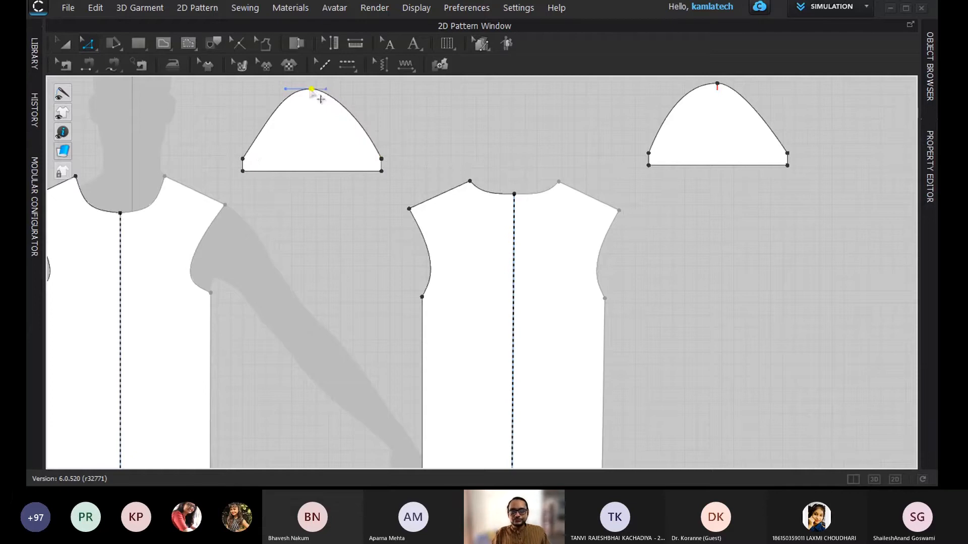
pyautogui.click(247, 236)
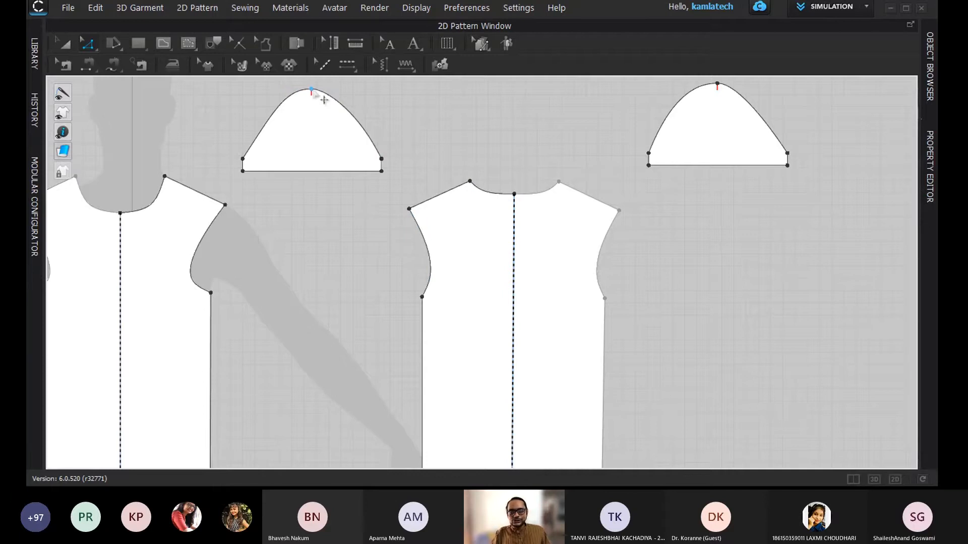
pyautogui.moveTo(312, 91); pyautogui.dragTo(329, 103)
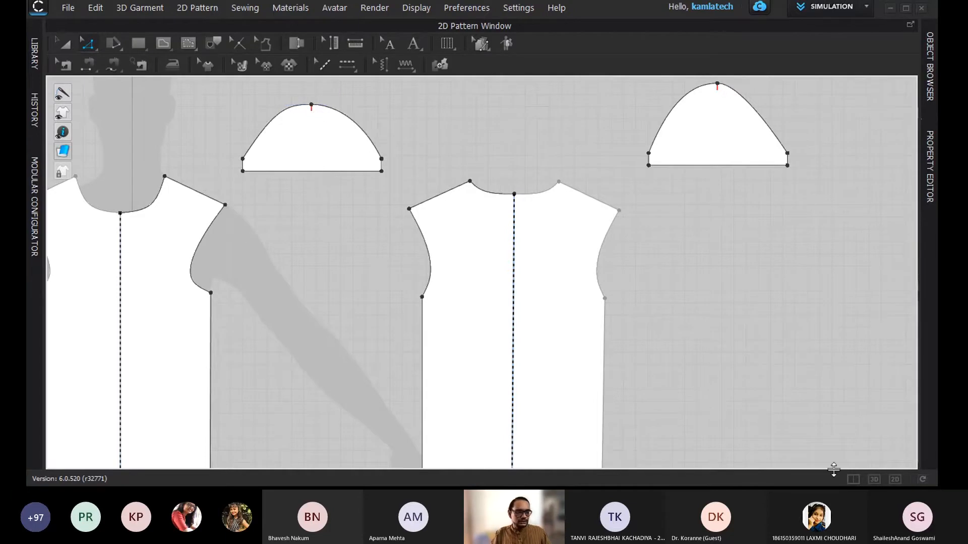
# Step: Simulate the reshaped sleeve and inspect its fit at the shoulder and underarm
pyautogui.click(873, 479)
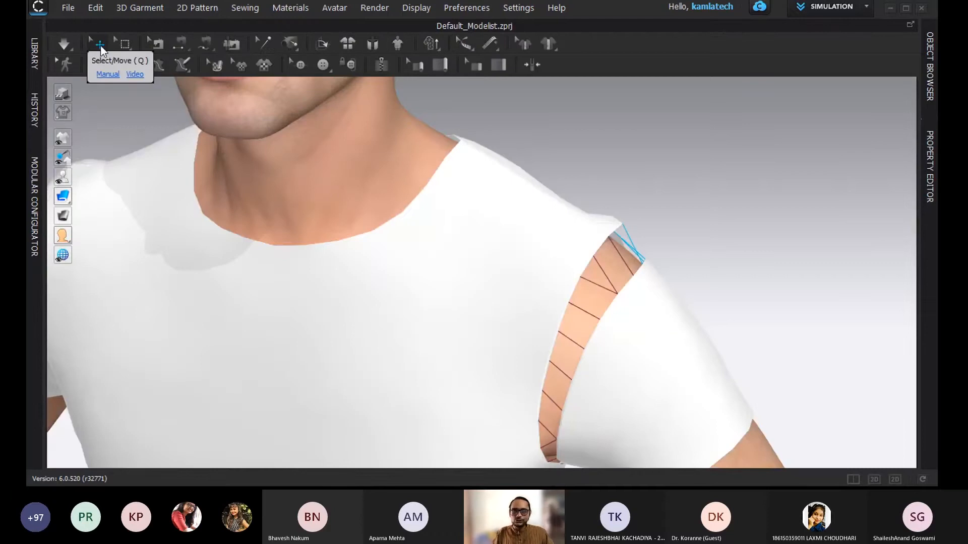
pyautogui.click(63, 43)
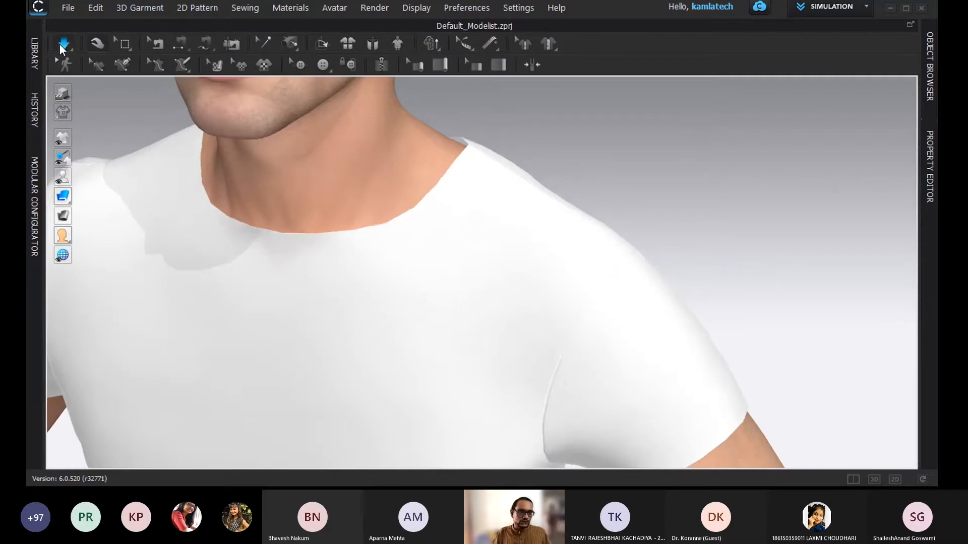
pyautogui.moveTo(755, 297); pyautogui.dragTo(844, 356, button='right')
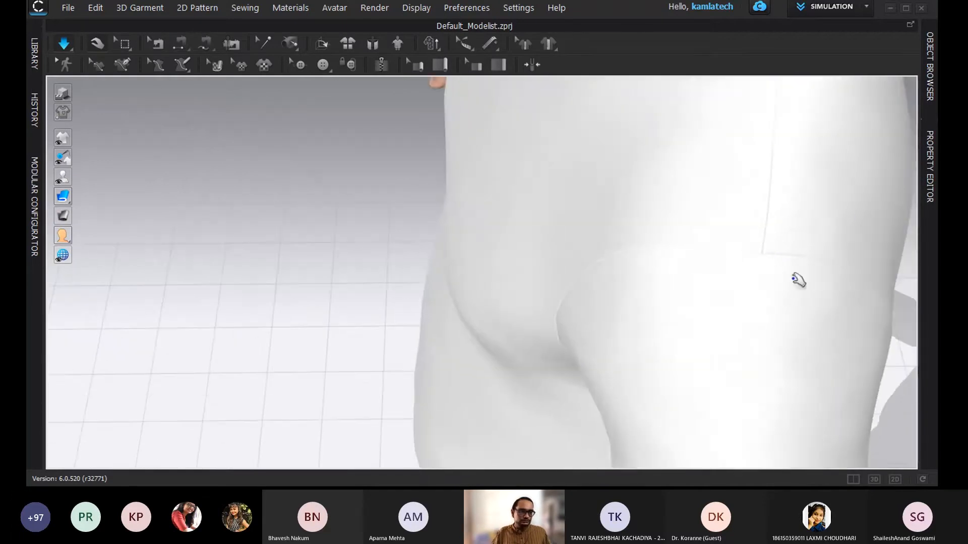
pyautogui.scroll(2, 770, 257)
pyautogui.scroll(-3, 770, 263)
pyautogui.moveTo(770, 262); pyautogui.dragTo(756, 337, button='right')
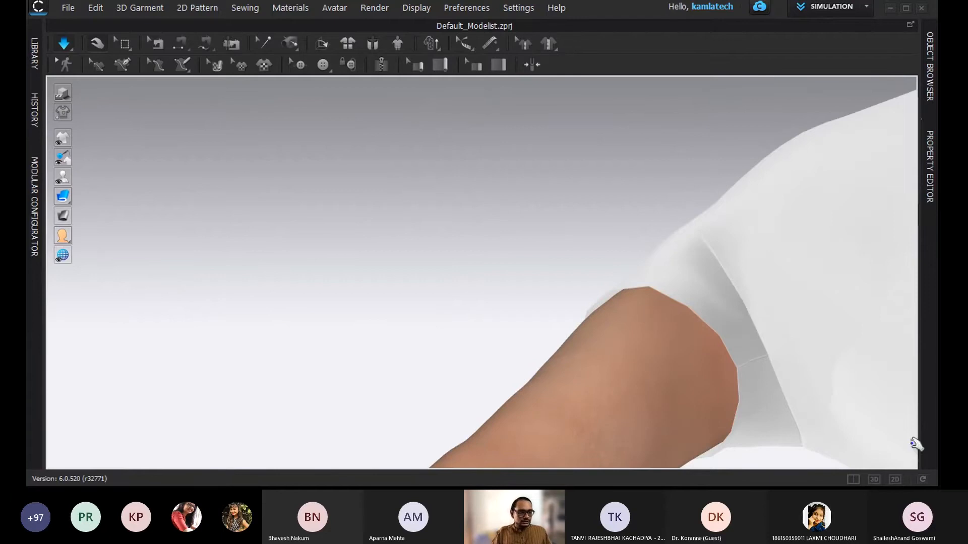
# Step: Lengthen the reshaped sleeve by moving its hem edge straight down, and simulate it on the avatar
pyautogui.click(894, 480)
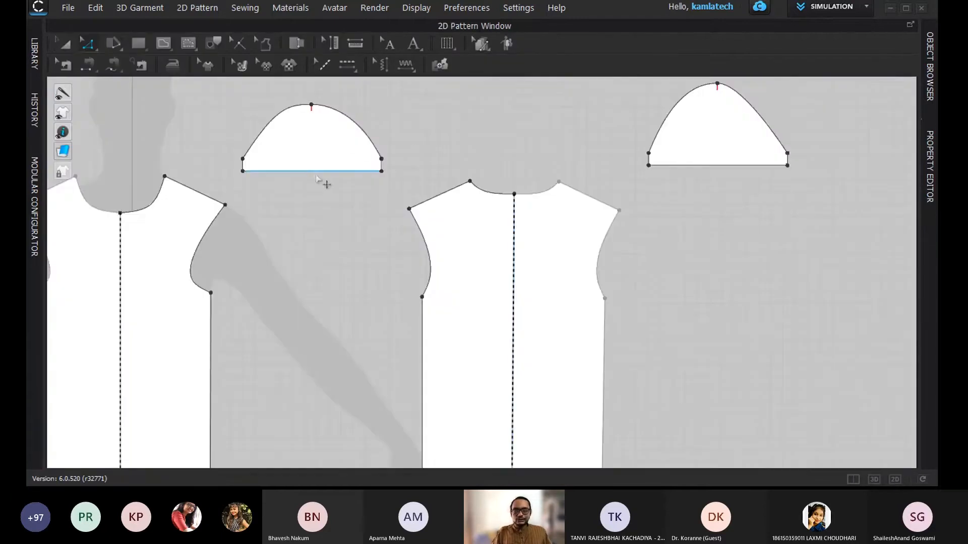
pyautogui.moveTo(307, 174); pyautogui.dragTo(308, 202)
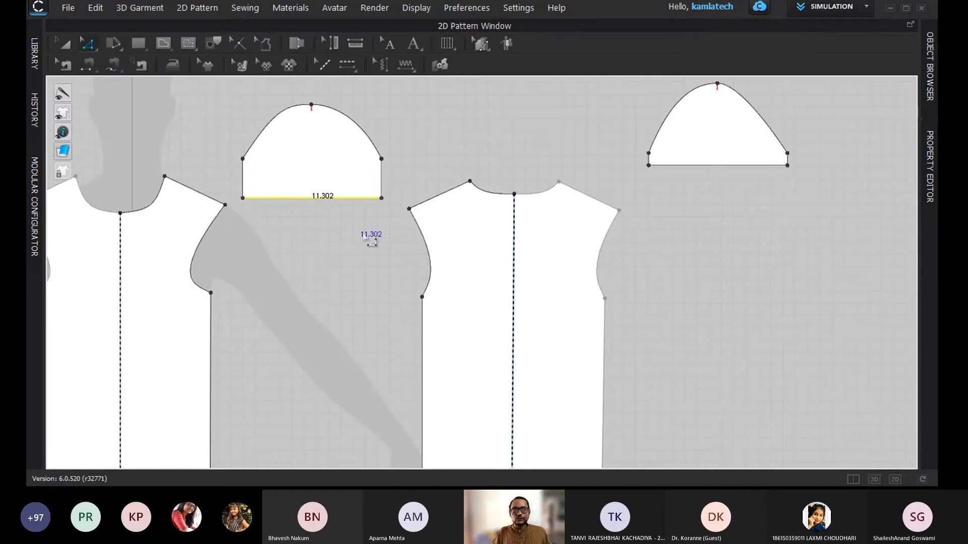
pyautogui.click(871, 481)
pyautogui.moveTo(519, 315); pyautogui.dragTo(680, 366, button='right')
pyautogui.scroll(-3, 679, 366)
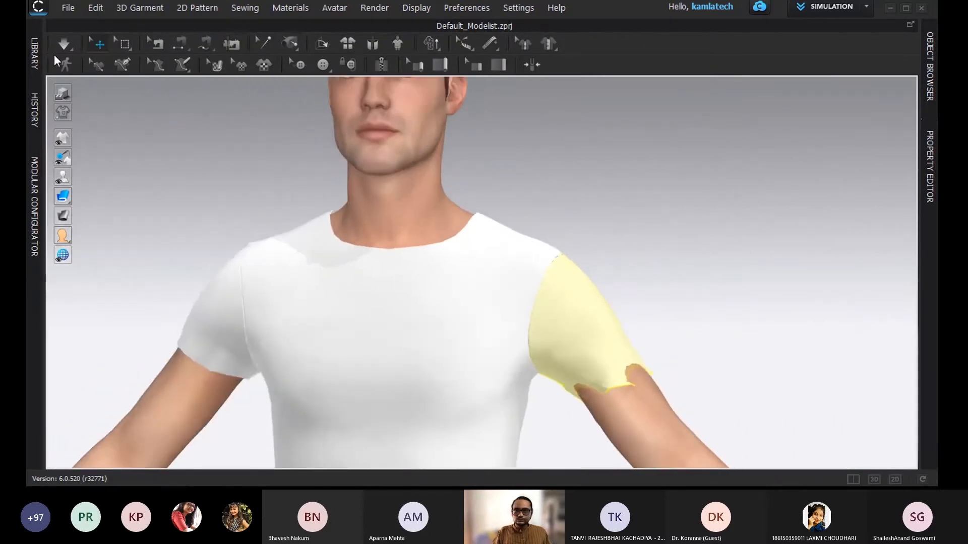
pyautogui.click(64, 44)
pyautogui.scroll(2, 279, 147)
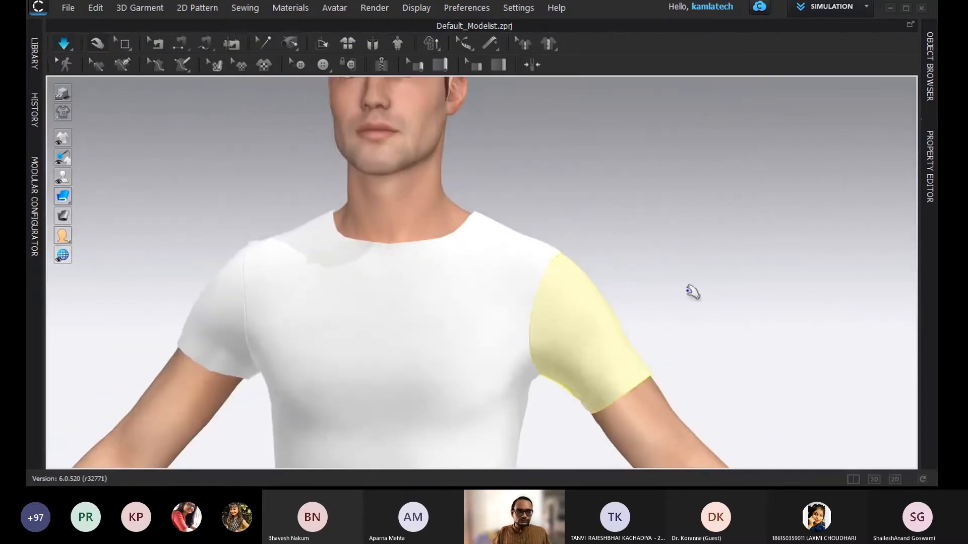
# Step: Compare the edited sleeve with the unedited one on the avatar and in the 2D patterns
pyautogui.moveTo(611, 419)
pyautogui.mouseDown(button='right')
pyautogui.moveTo(601, 373)
pyautogui.moveTo(645, 395)
pyautogui.moveTo(643, 417)
pyautogui.moveTo(626, 418)
pyautogui.mouseUp(button='right')
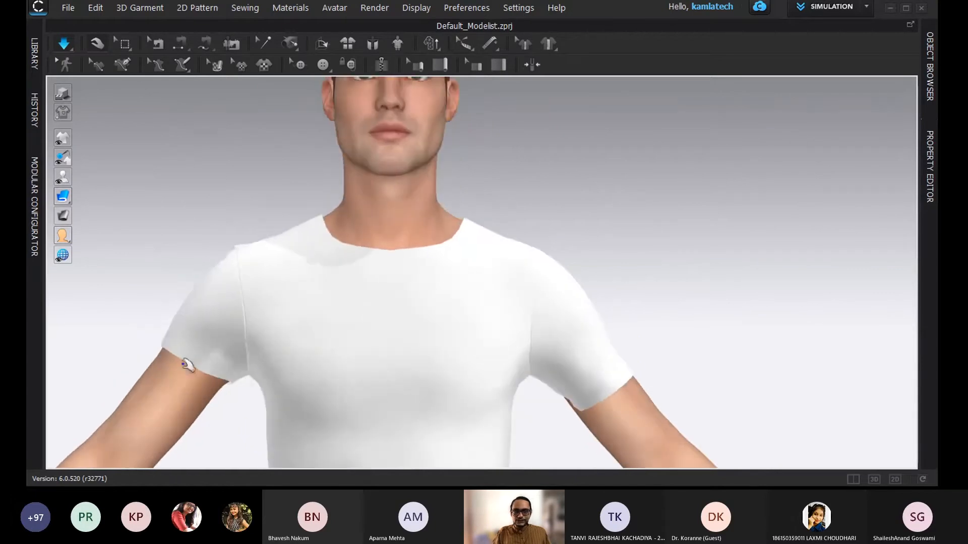
pyautogui.moveTo(203, 304); pyautogui.dragTo(207, 353, button='right')
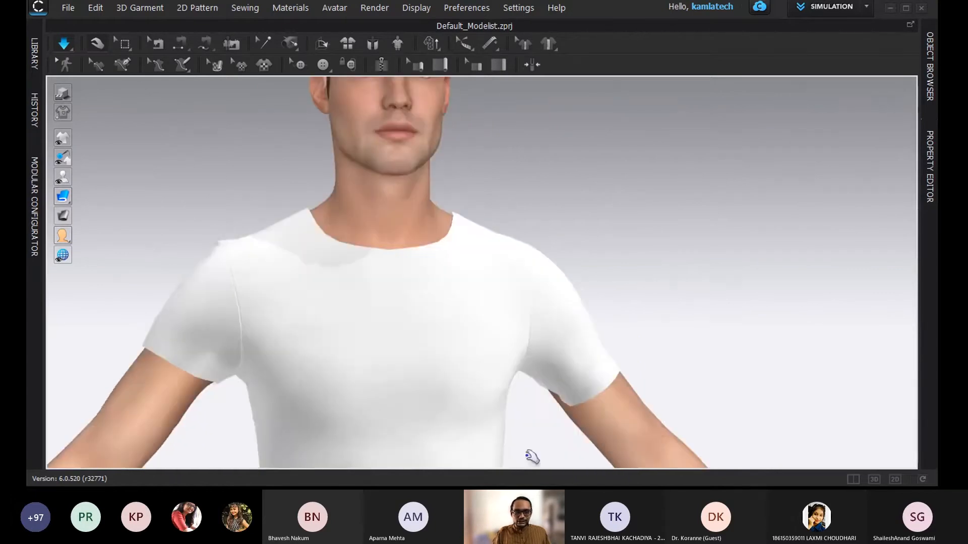
pyautogui.click(894, 479)
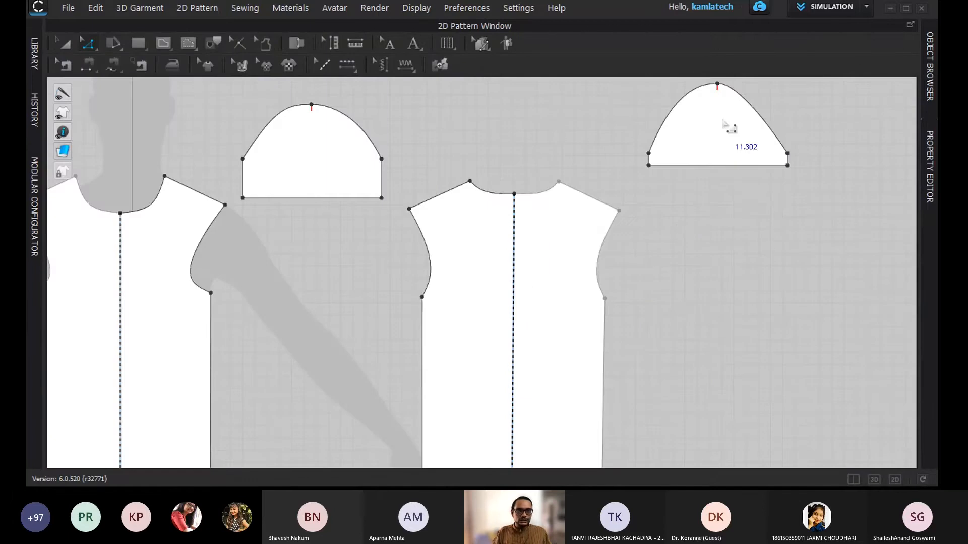
pyautogui.click(873, 479)
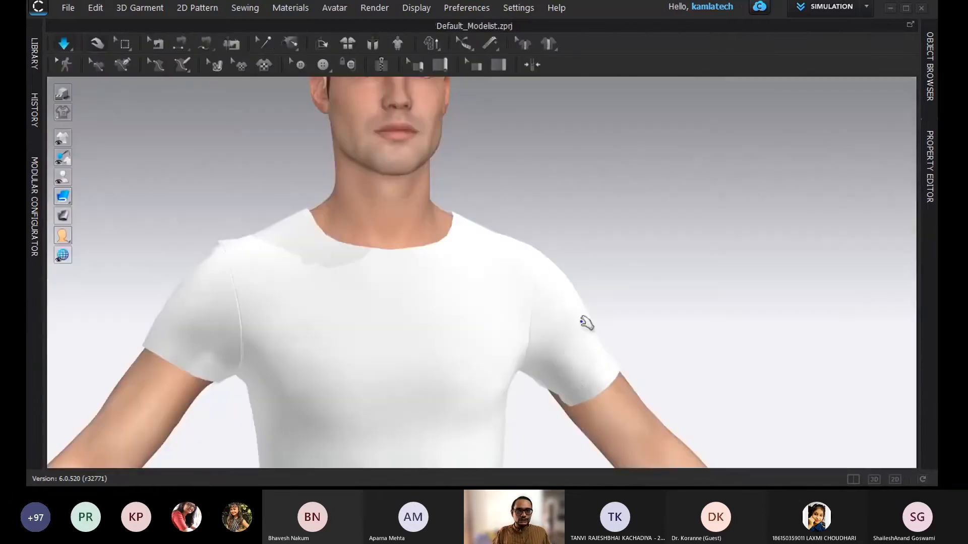
pyautogui.moveTo(668, 462); pyautogui.dragTo(573, 447, button='right')
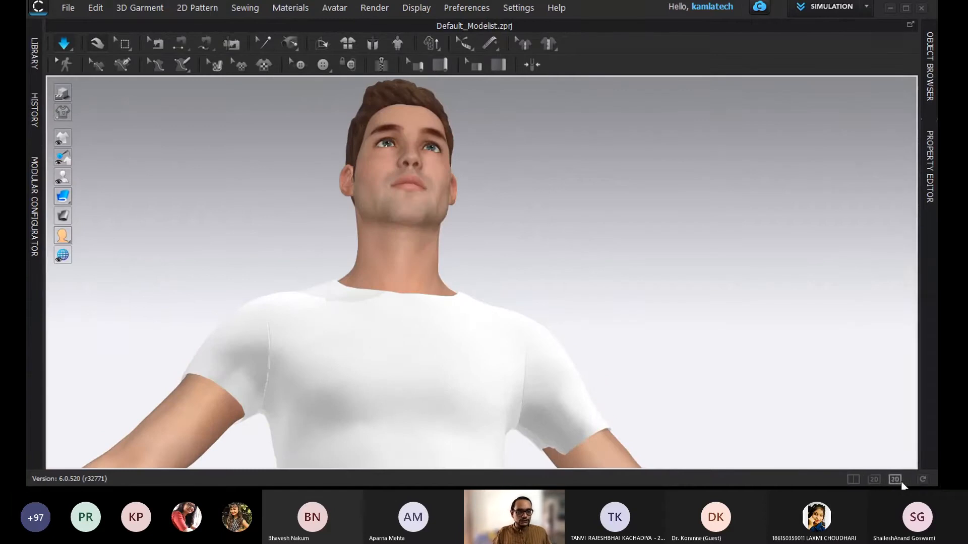
pyautogui.click(895, 479)
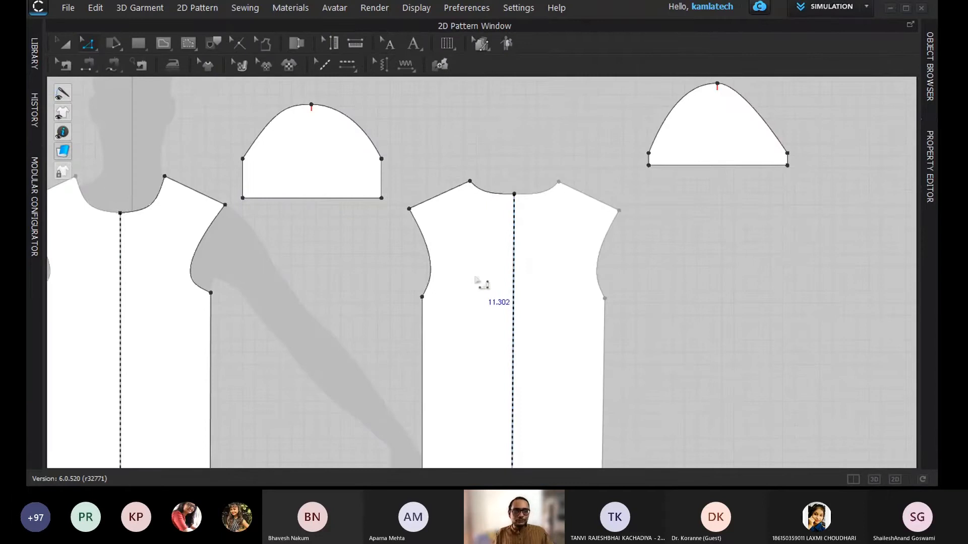
pyautogui.scroll(-5, 549, 270)
pyautogui.scroll(3, 551, 270)
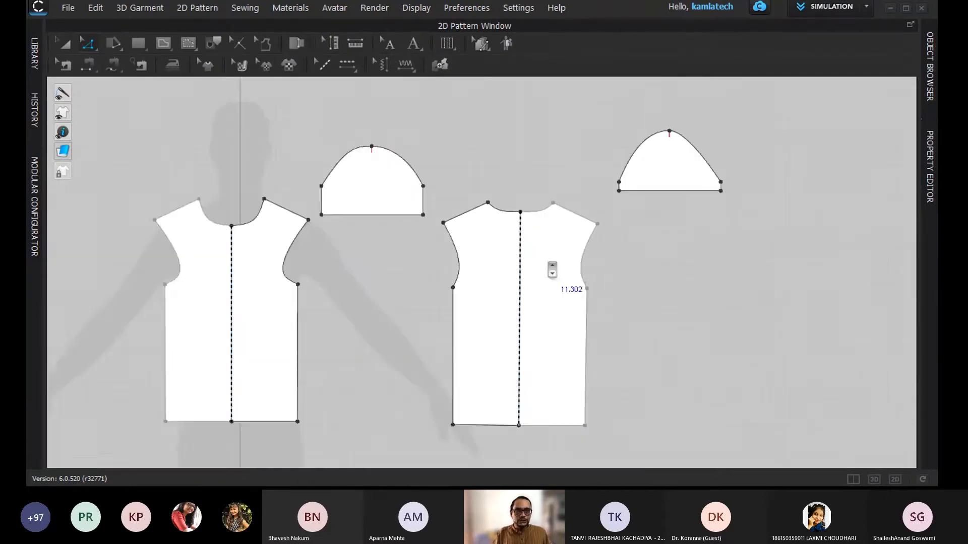
# Step: Open the library's Fabric collection and browse the cotton and denim presets
pyautogui.click(35, 54)
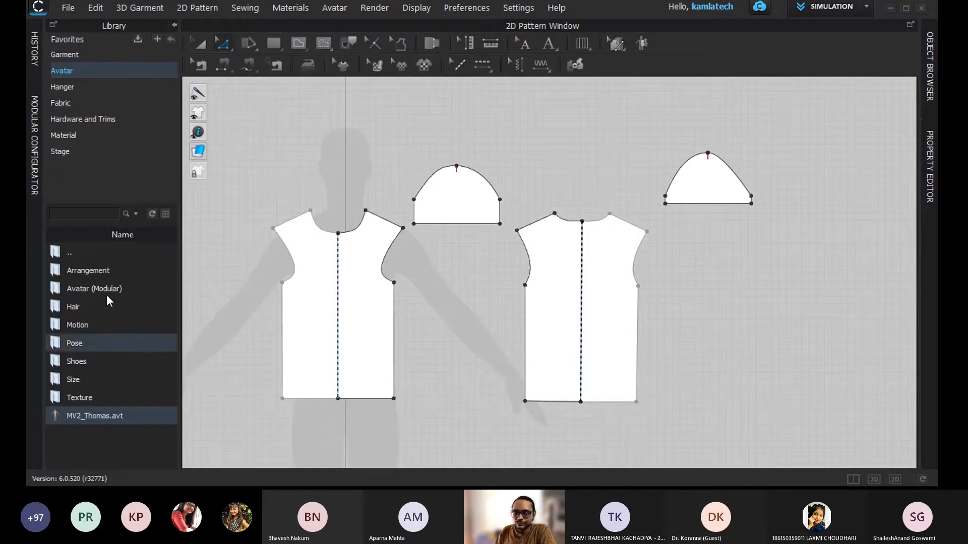
pyautogui.click(62, 104)
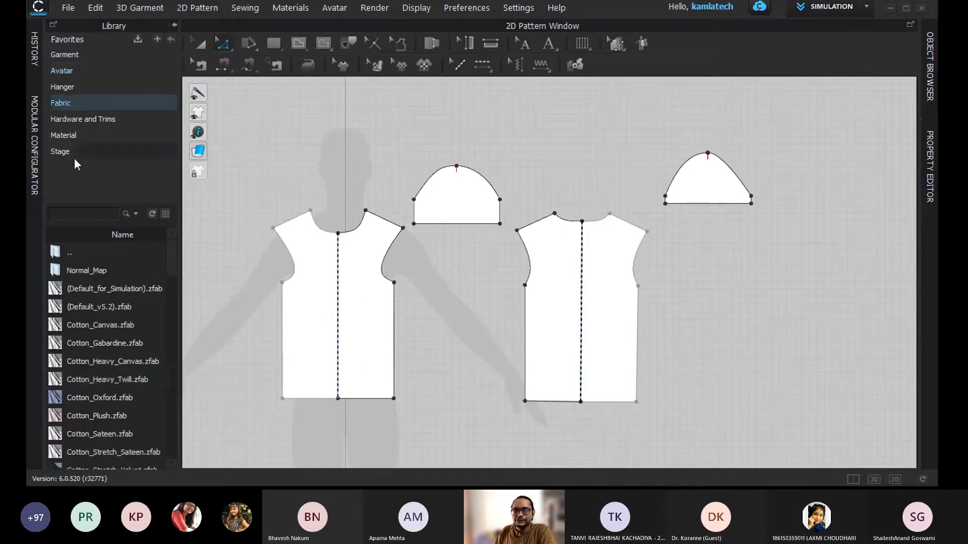
pyautogui.moveTo(108, 336)
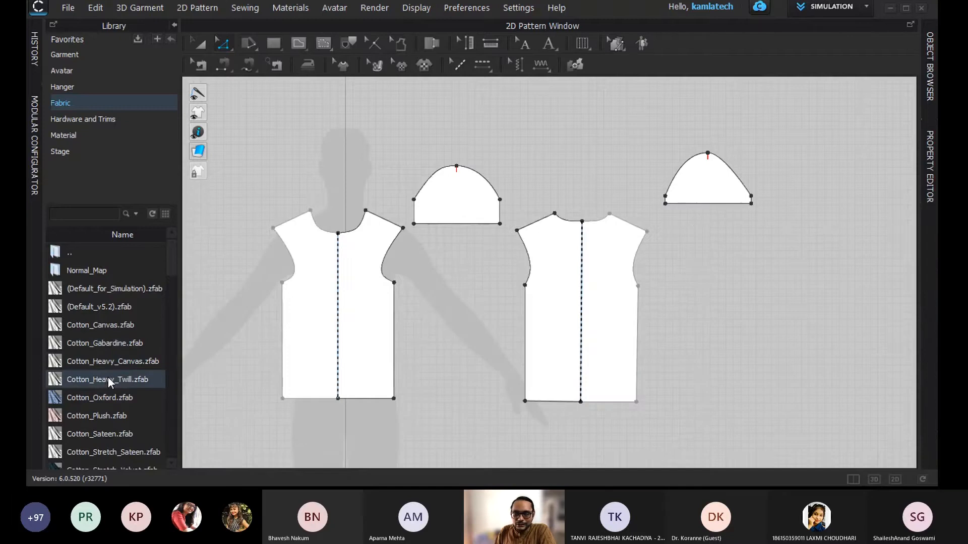
pyautogui.scroll(-2, 109, 379)
pyautogui.scroll(-1, 109, 380)
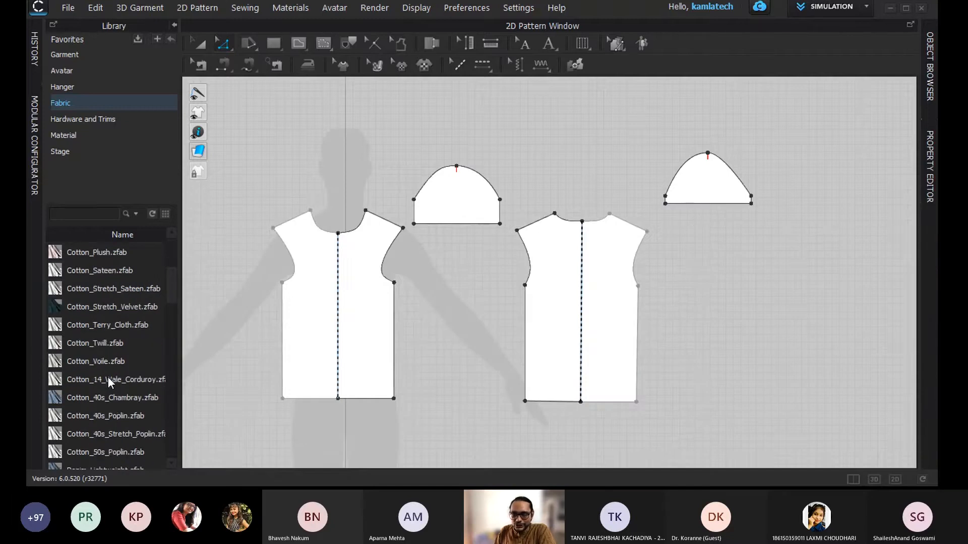
pyautogui.scroll(-1, 87, 333)
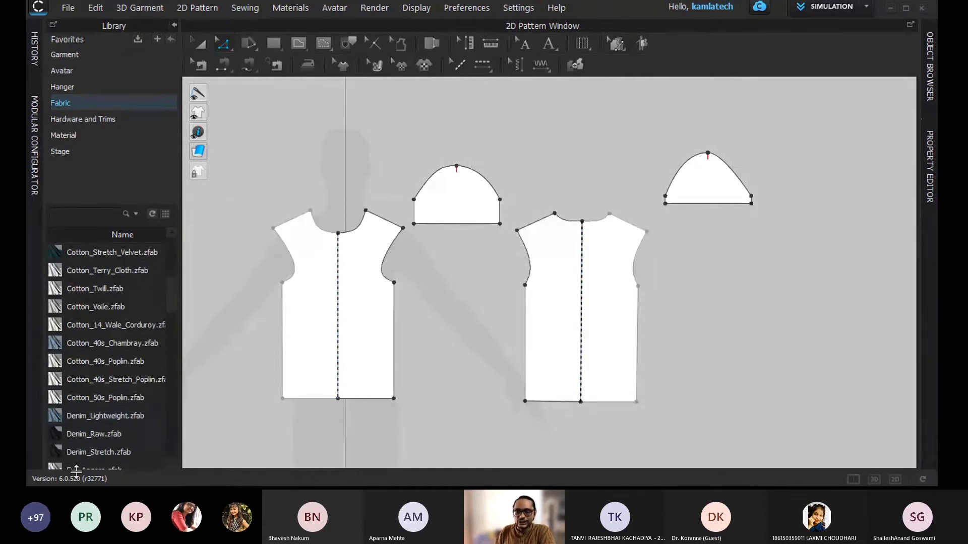
# Step: Replace the garment's default fabric, FABRIC 1, with the Denim_Stretch preset from the library
pyautogui.moveTo(80, 452)
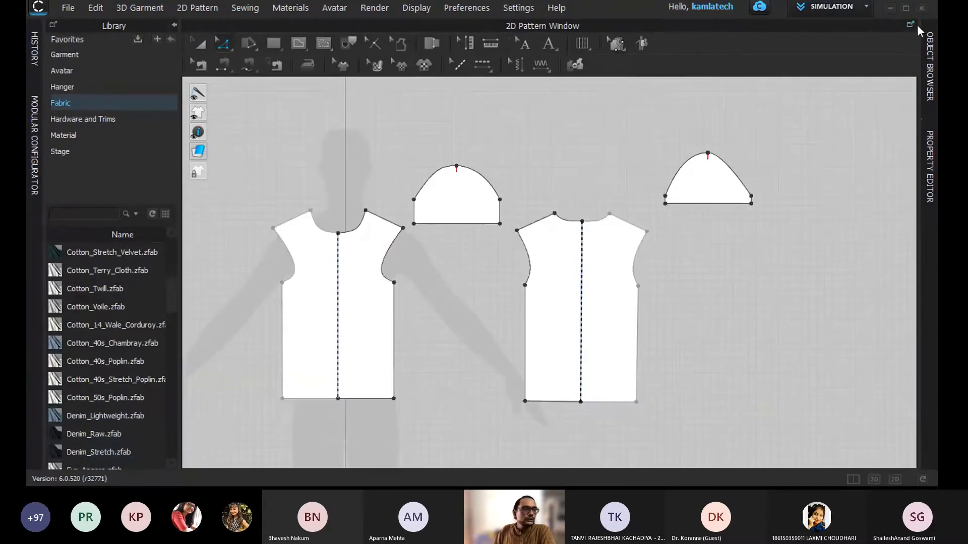
pyautogui.click(929, 53)
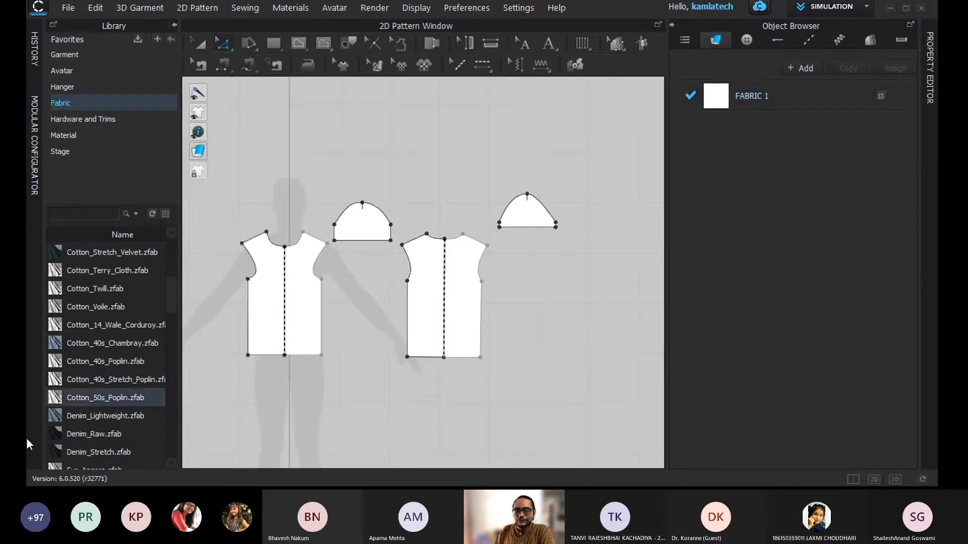
pyautogui.moveTo(262, 412); pyautogui.dragTo(722, 96)
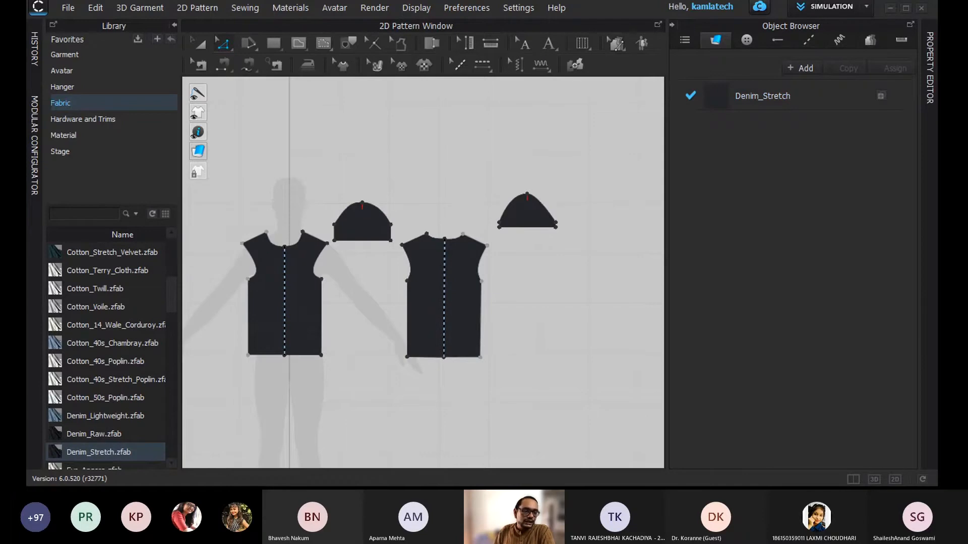
# Step: Examine the stretch denim on the avatar's T-shirt, getting close enough at the shoulder to see its weave
pyautogui.click(873, 480)
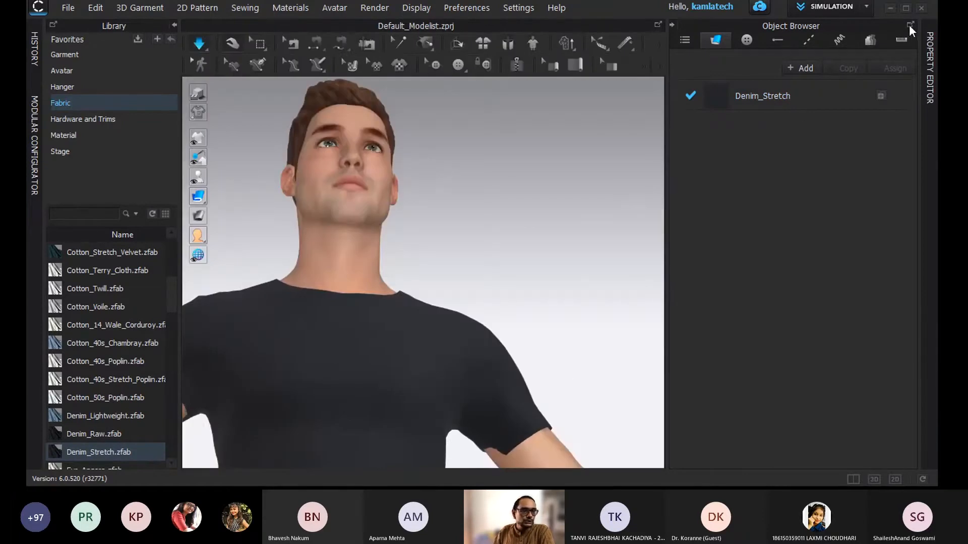
pyautogui.click(672, 25)
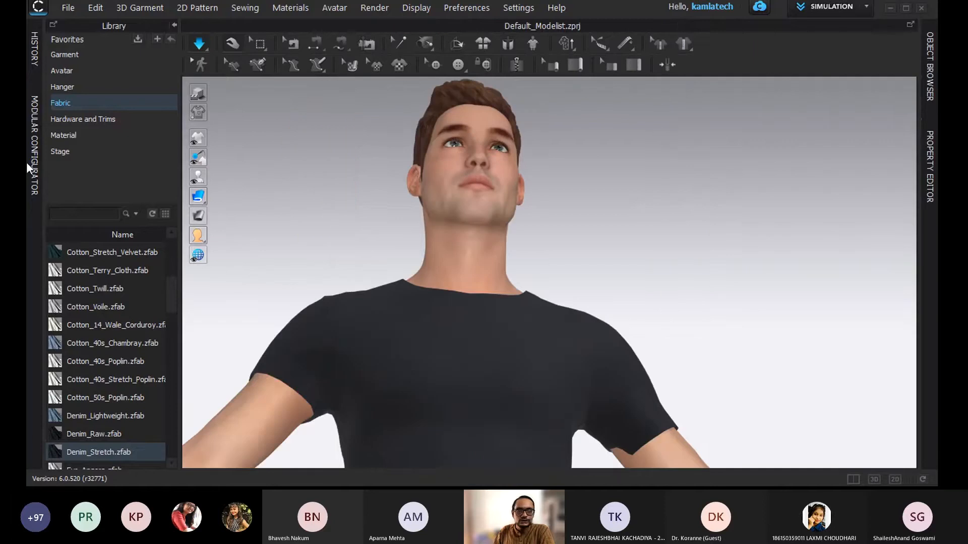
pyautogui.click(174, 25)
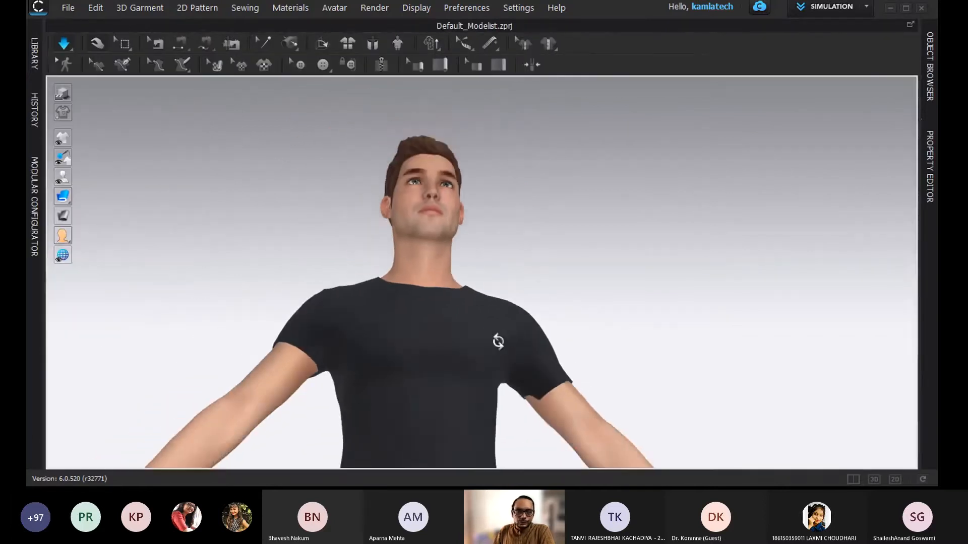
pyautogui.moveTo(498, 342); pyautogui.dragTo(398, 428, button='right')
pyautogui.scroll(-4, 451, 410)
pyautogui.scroll(6, 507, 372)
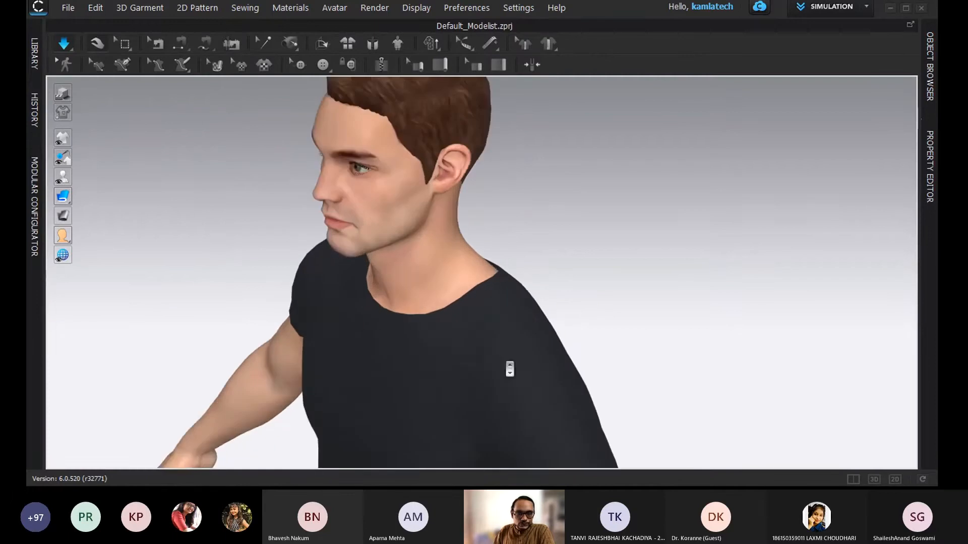
pyautogui.scroll(3, 509, 369)
pyautogui.scroll(2, 512, 370)
pyautogui.moveTo(545, 405); pyautogui.dragTo(493, 328, button='right')
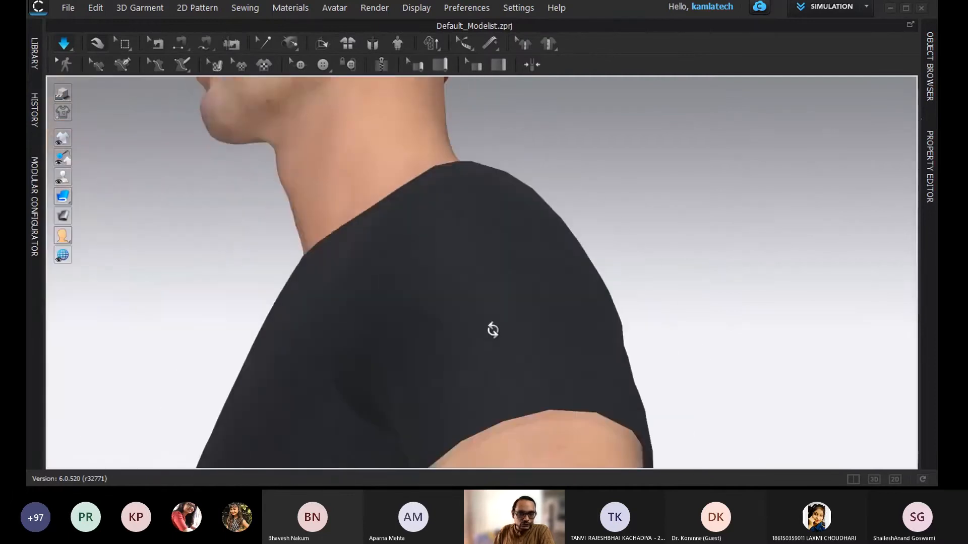
pyautogui.scroll(1, 479, 346)
pyautogui.scroll(6, 480, 346)
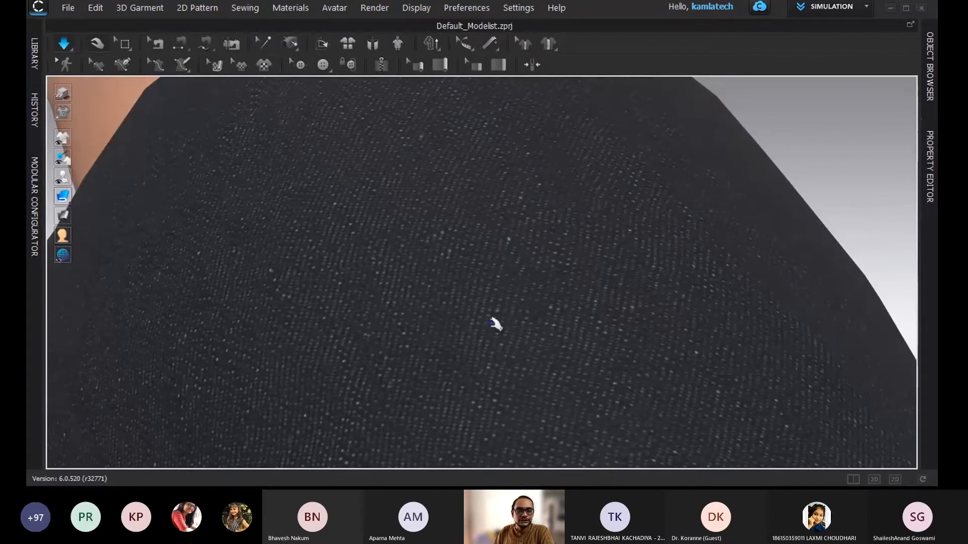
# Step: Inspect the denim T-shirt from the front, covering the neckline, chest and both sleeves
pyautogui.scroll(-5, 495, 323)
pyautogui.scroll(-3, 499, 330)
pyautogui.moveTo(425, 353); pyautogui.dragTo(480, 392, button='right')
pyautogui.scroll(1, 456, 379)
pyautogui.scroll(-2, 456, 387)
pyautogui.scroll(-1, 455, 386)
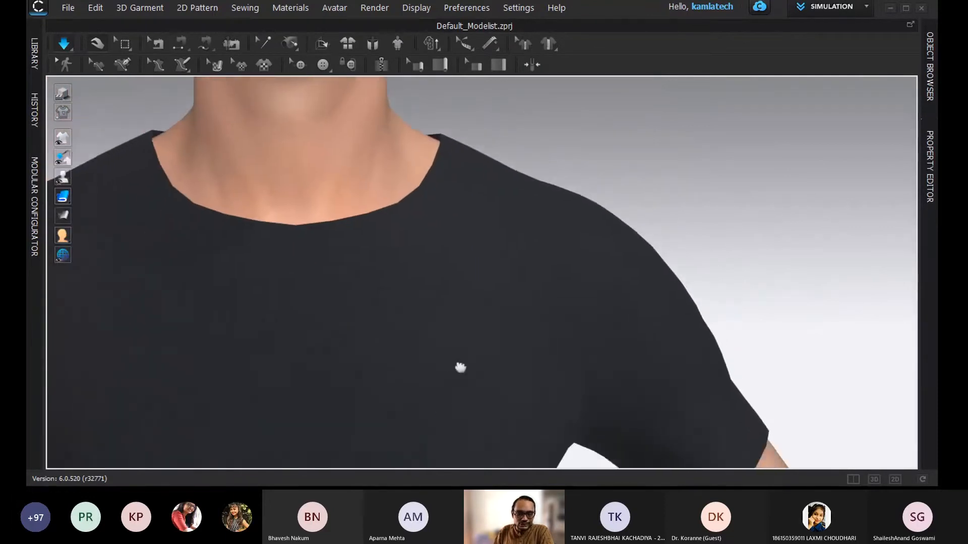
pyautogui.moveTo(452, 398); pyautogui.dragTo(529, 270, button='middle')
pyautogui.scroll(4, 492, 309)
pyautogui.scroll(-4, 488, 319)
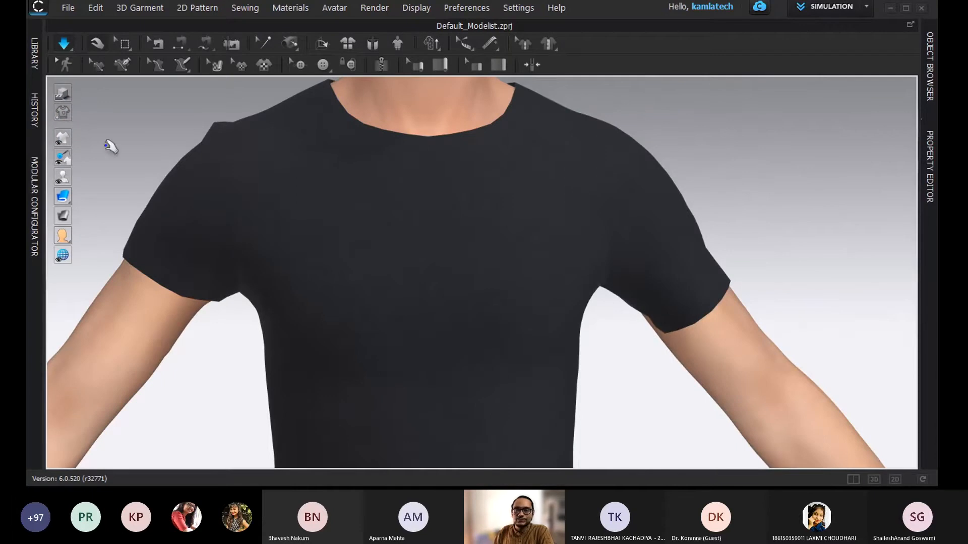
# Step: Add the library's Knit_Cotton_Jersey preset to the project's fabrics alongside Denim_Stretch
pyautogui.click(930, 65)
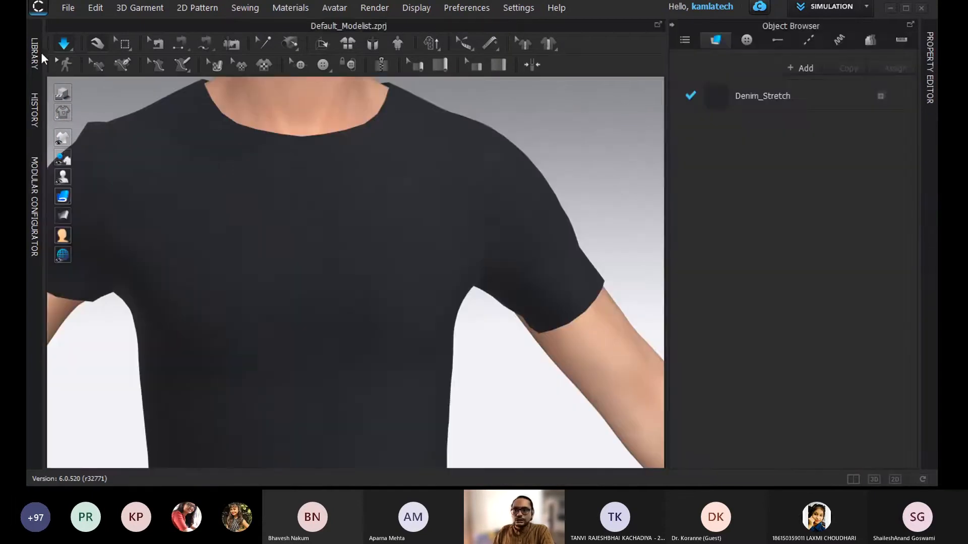
pyautogui.click(35, 53)
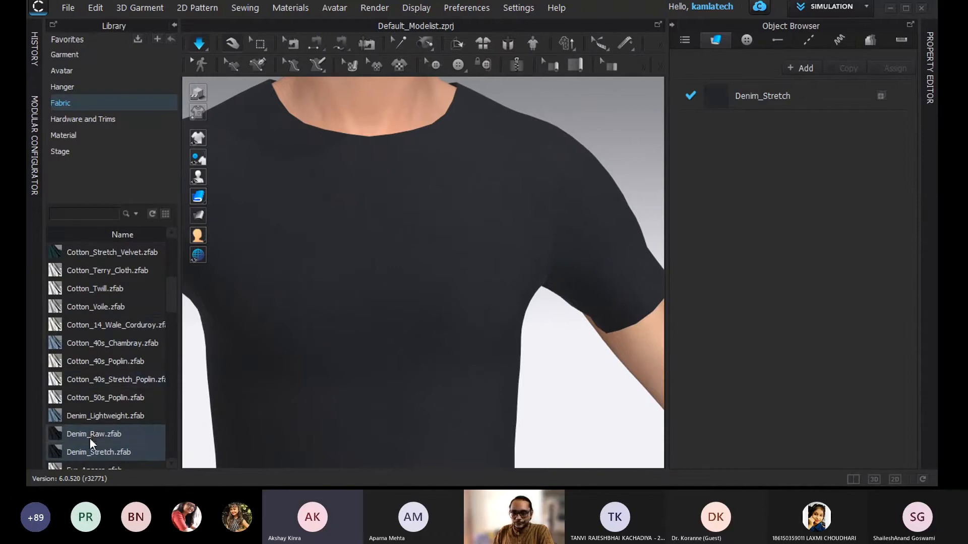
pyautogui.scroll(-1, 90, 438)
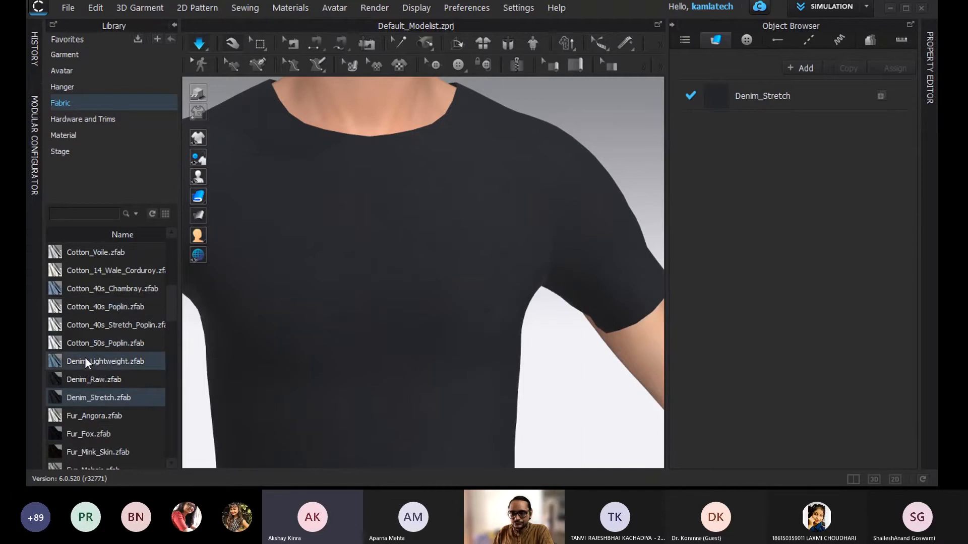
pyautogui.scroll(-5, 85, 357)
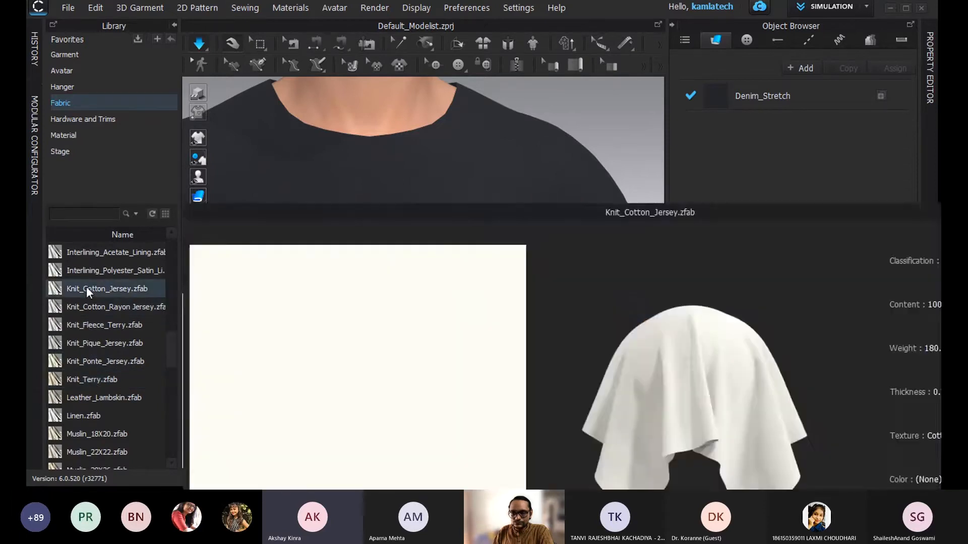
pyautogui.moveTo(86, 289); pyautogui.dragTo(740, 154)
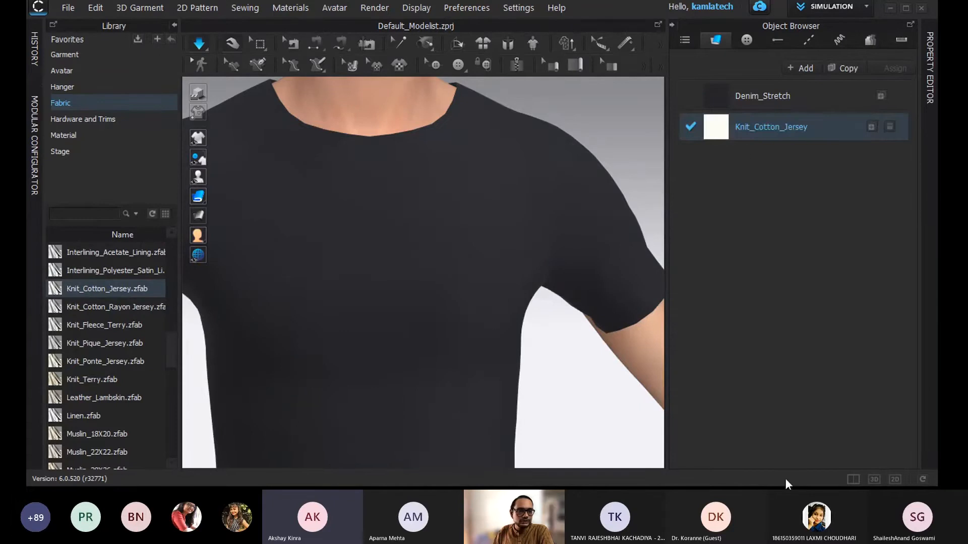
# Step: Assign Knit_Cotton_Jersey to the back and front body patterns, leaving the sleeves in Denim_Stretch
pyautogui.click(895, 479)
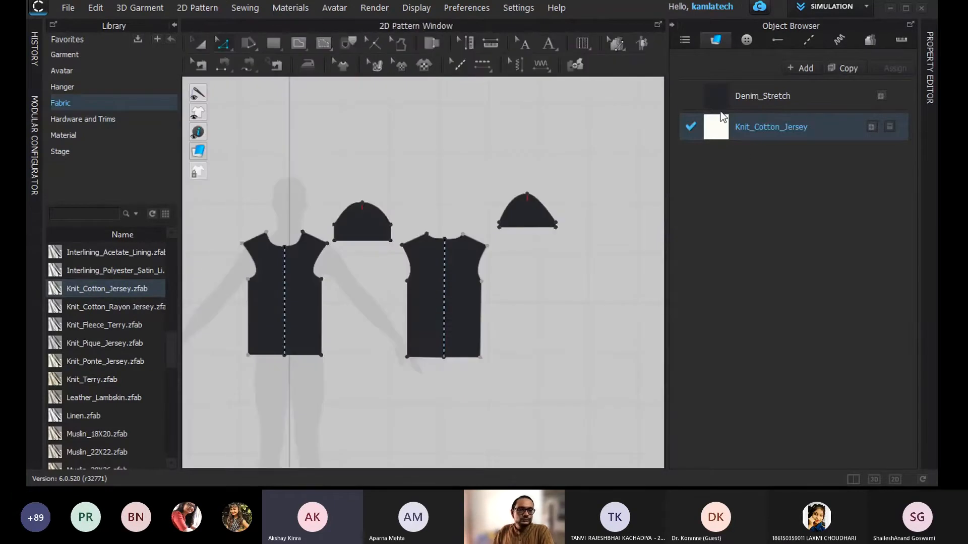
pyautogui.moveTo(719, 130); pyautogui.dragTo(625, 184)
pyautogui.moveTo(522, 203); pyautogui.dragTo(460, 294)
pyautogui.moveTo(721, 130); pyautogui.dragTo(380, 254)
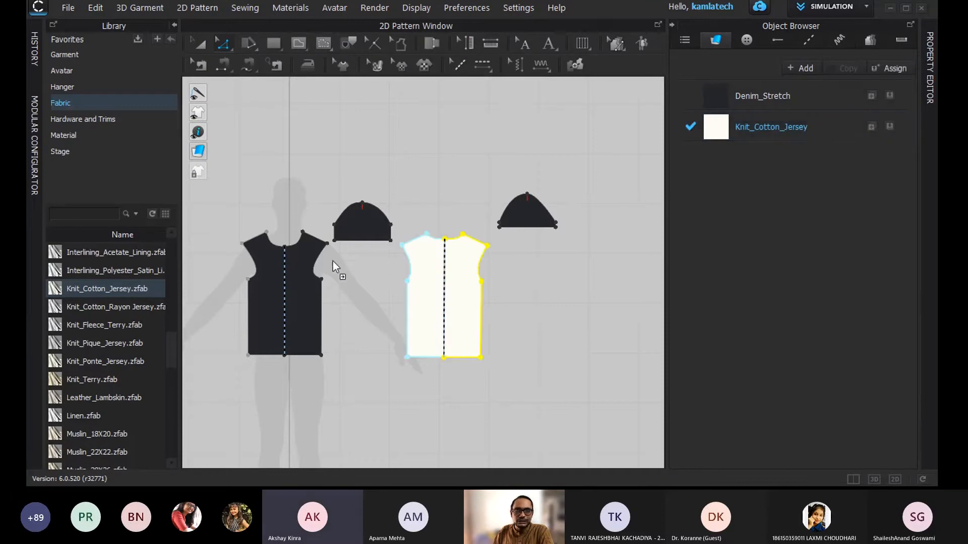
pyautogui.moveTo(295, 283); pyautogui.dragTo(295, 283)
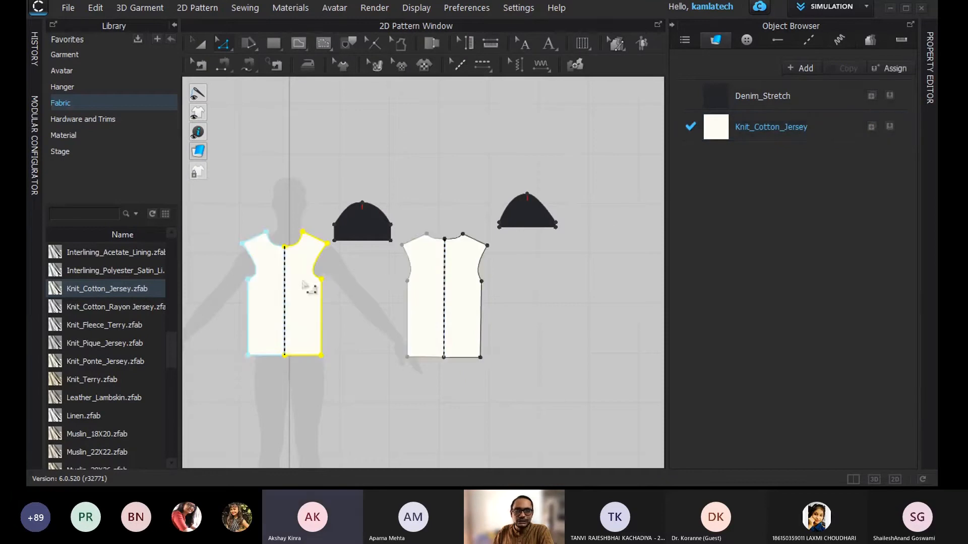
# Step: Deselect the patterns and examine the jersey body against the denim sleeves on the avatar from the front
pyautogui.click(875, 481)
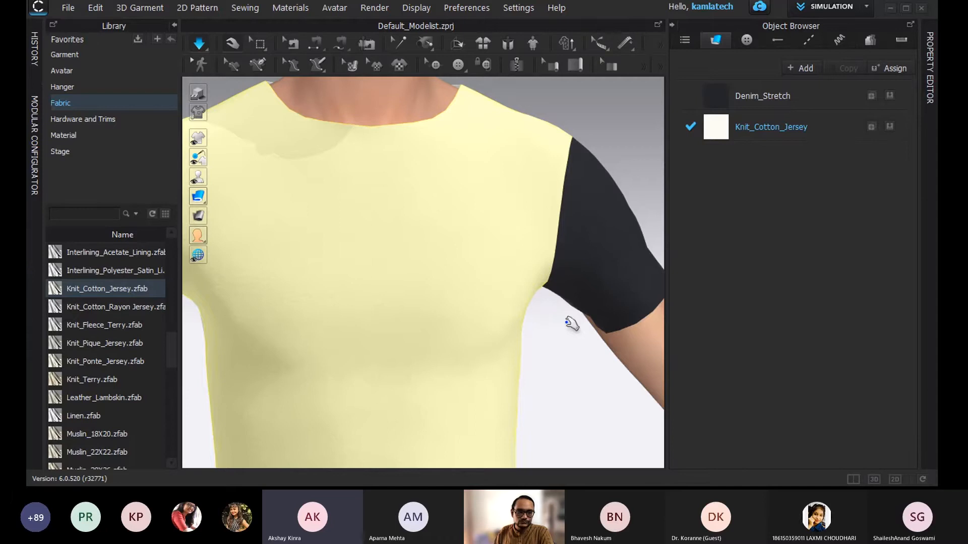
pyautogui.click(567, 321)
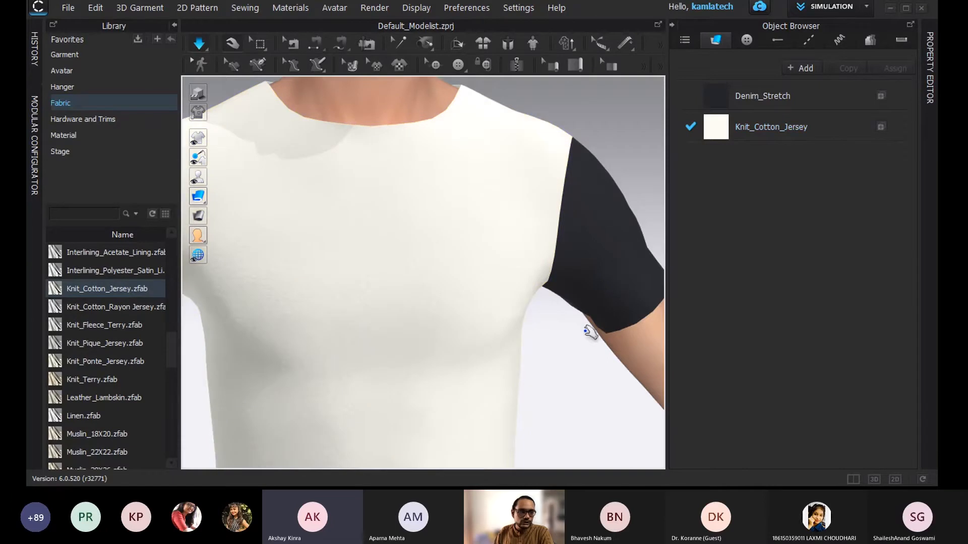
pyautogui.scroll(3, 559, 342)
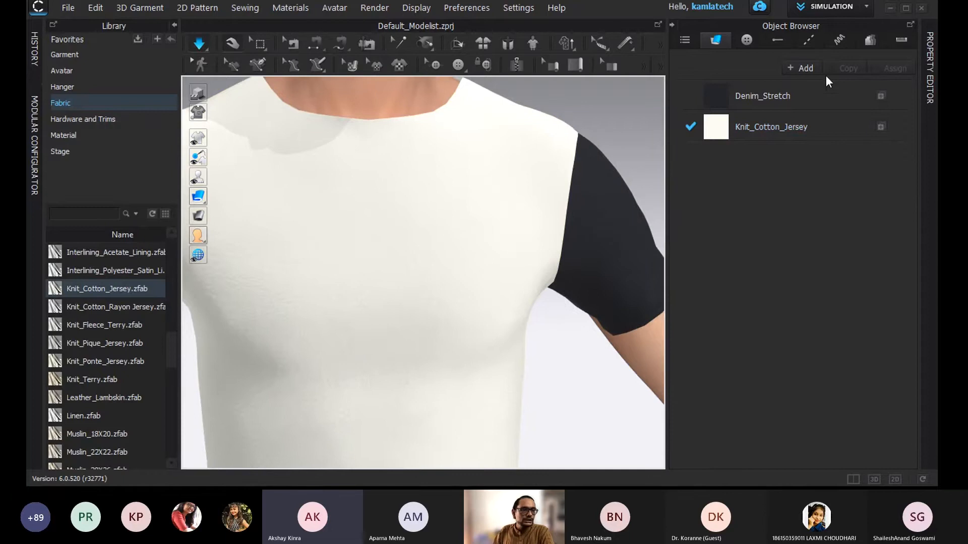
pyautogui.click(672, 26)
pyautogui.scroll(2, 535, 184)
pyautogui.scroll(-5, 539, 183)
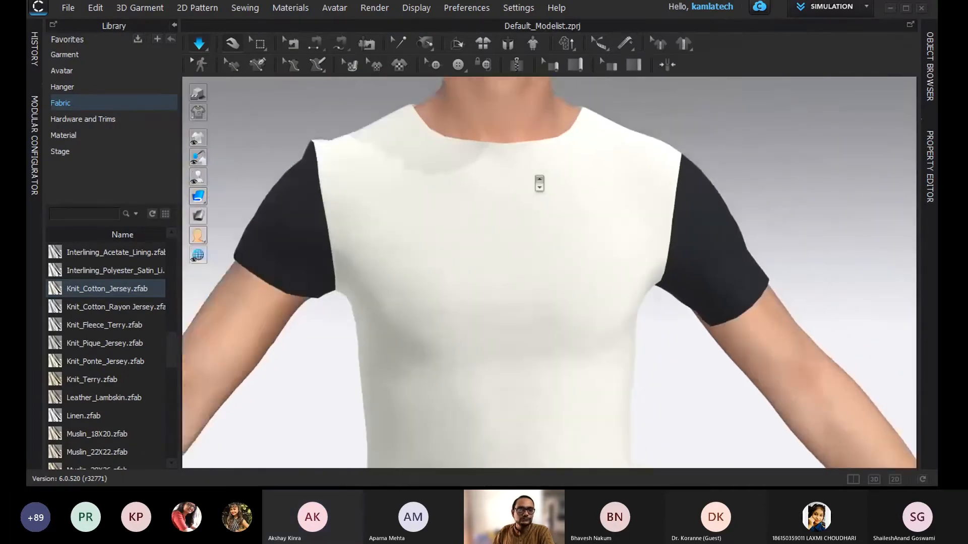
pyautogui.moveTo(700, 201); pyautogui.dragTo(710, 250, button='right')
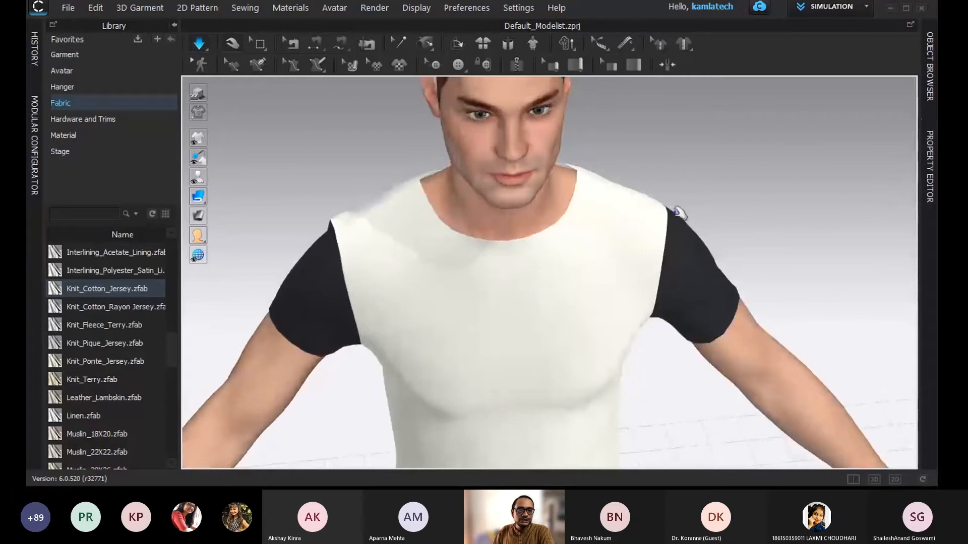
pyautogui.scroll(2, 678, 212)
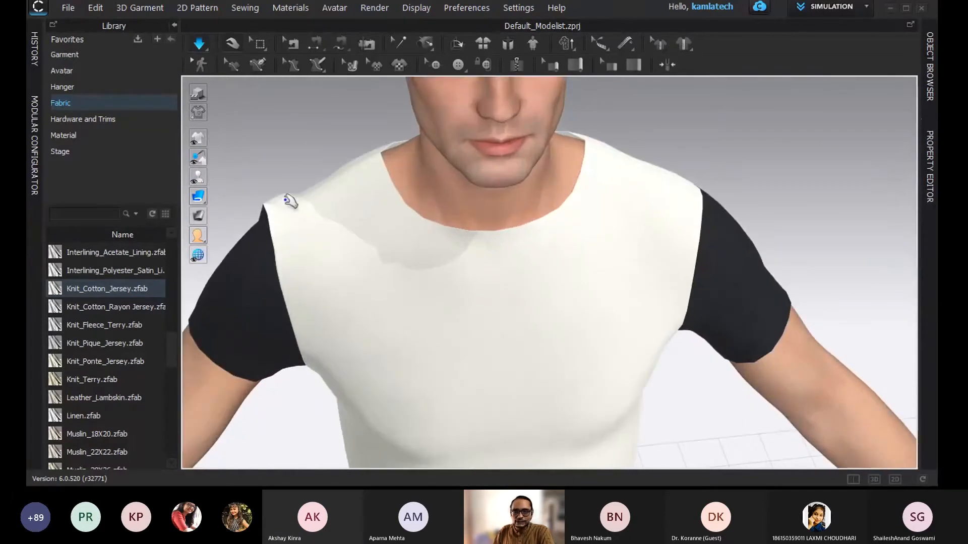
# Step: Inspect the armhole joins between the body and sleeves from both sides of the avatar
pyautogui.moveTo(279, 221); pyautogui.dragTo(385, 182, button='right')
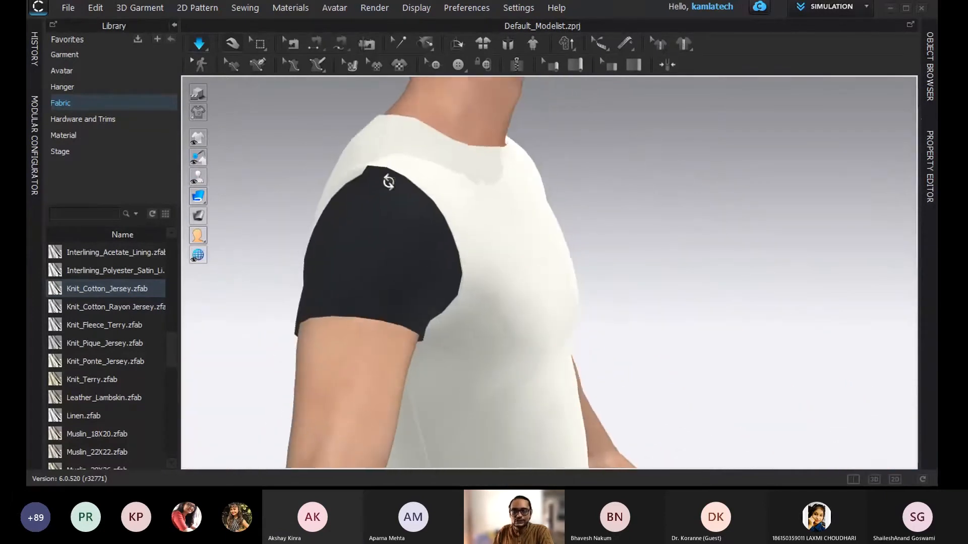
pyautogui.moveTo(506, 218); pyautogui.dragTo(415, 212, button='right')
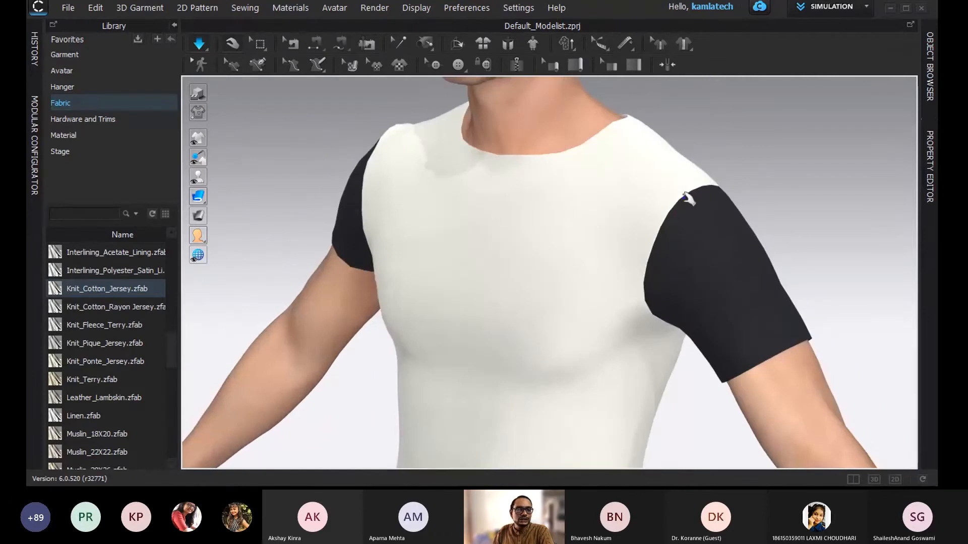
pyautogui.scroll(2, 546, 201)
pyautogui.scroll(-3, 546, 202)
pyautogui.moveTo(557, 209); pyautogui.dragTo(611, 246, button='right')
pyautogui.scroll(4, 607, 246)
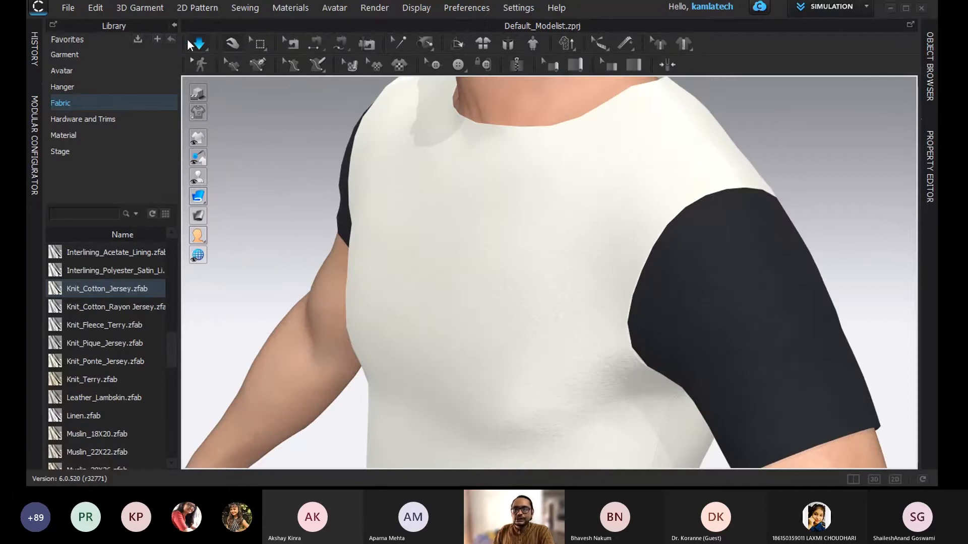
pyautogui.click(175, 23)
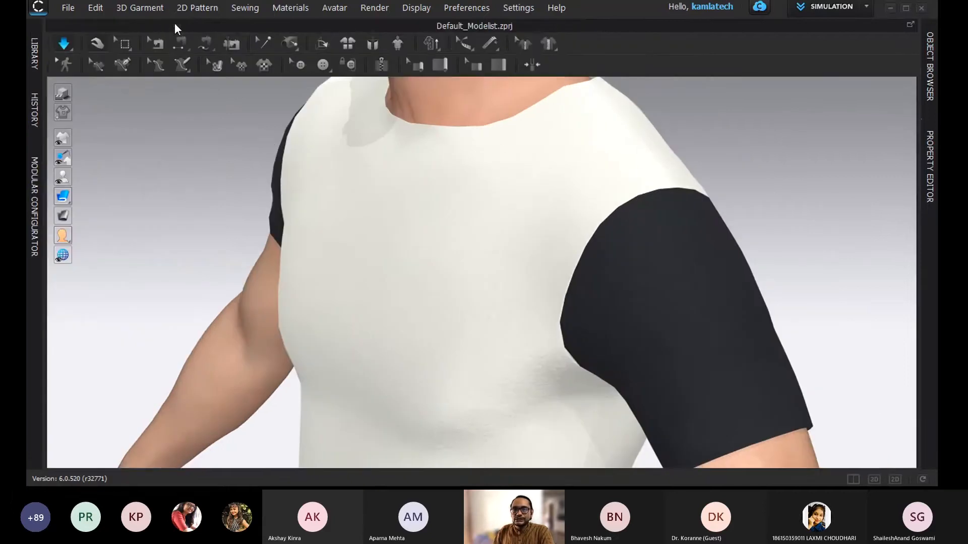
pyautogui.scroll(2, 403, 229)
pyautogui.scroll(-4, 403, 229)
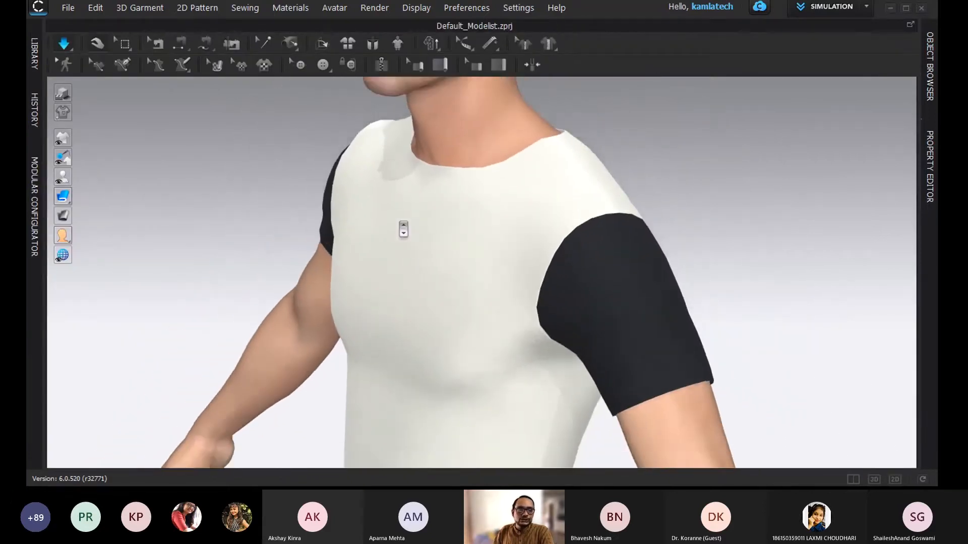
pyautogui.moveTo(424, 255); pyautogui.dragTo(320, 242, button='middle')
pyautogui.moveTo(327, 270); pyautogui.dragTo(346, 280, button='right')
pyautogui.moveTo(346, 280); pyautogui.dragTo(341, 283, button='middle')
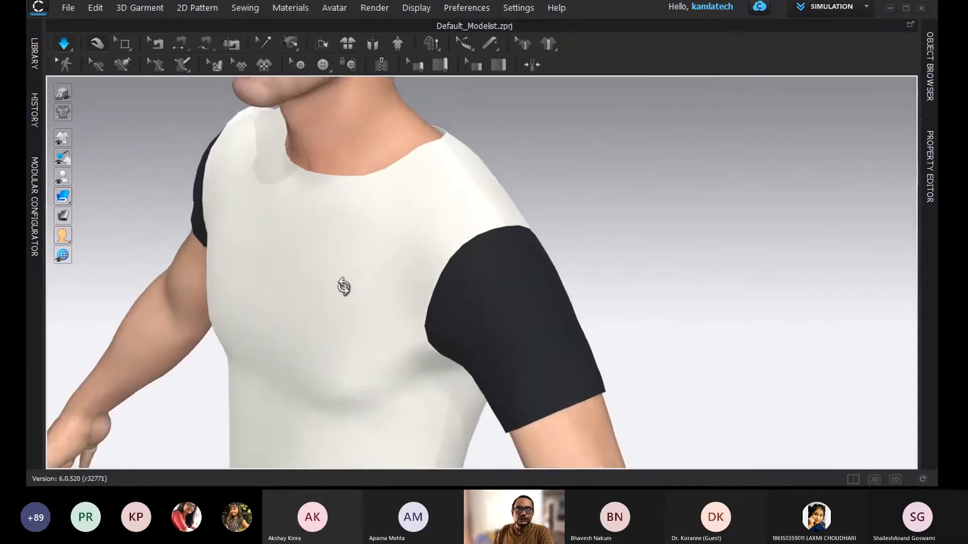
pyautogui.scroll(-2, 350, 287)
pyautogui.moveTo(395, 255); pyautogui.dragTo(292, 252, button='middle')
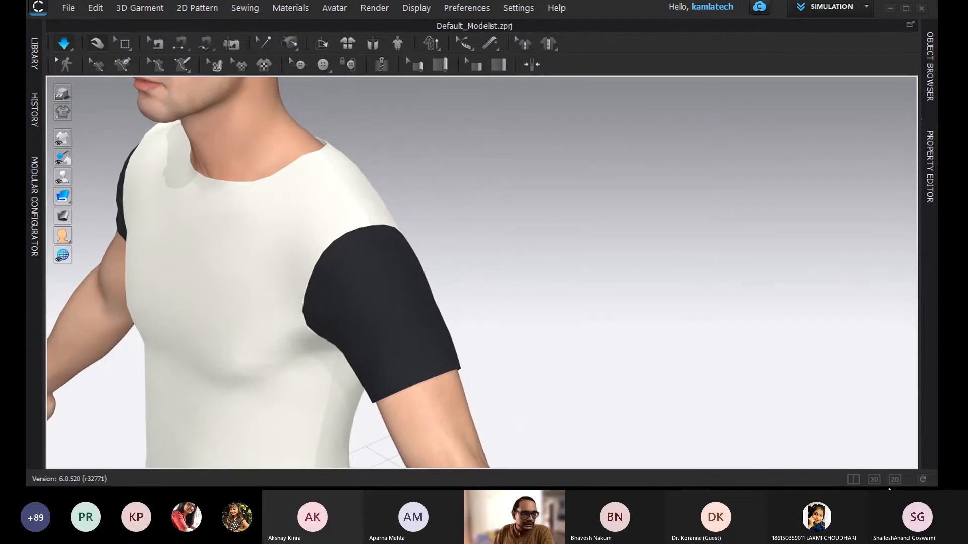
# Step: Add a free topstitch around the full outline of the sleeve between the front and back body patterns, using Default Topstitch
pyautogui.click(895, 480)
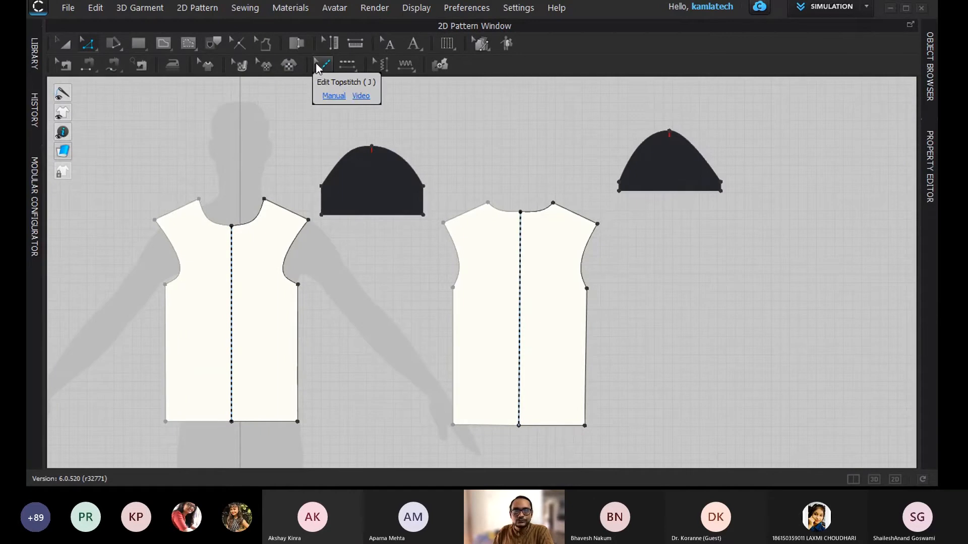
pyautogui.click(349, 65)
pyautogui.press('l')
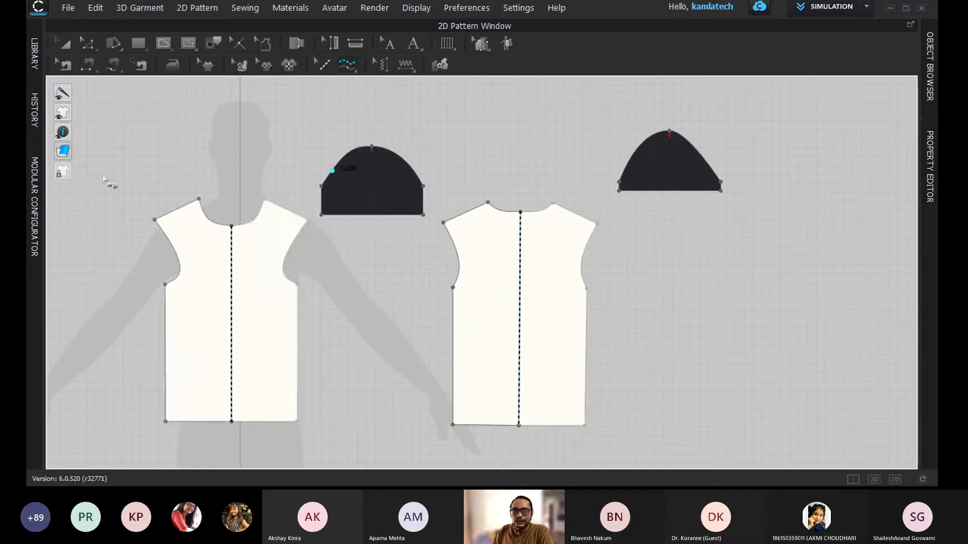
pyautogui.click(930, 66)
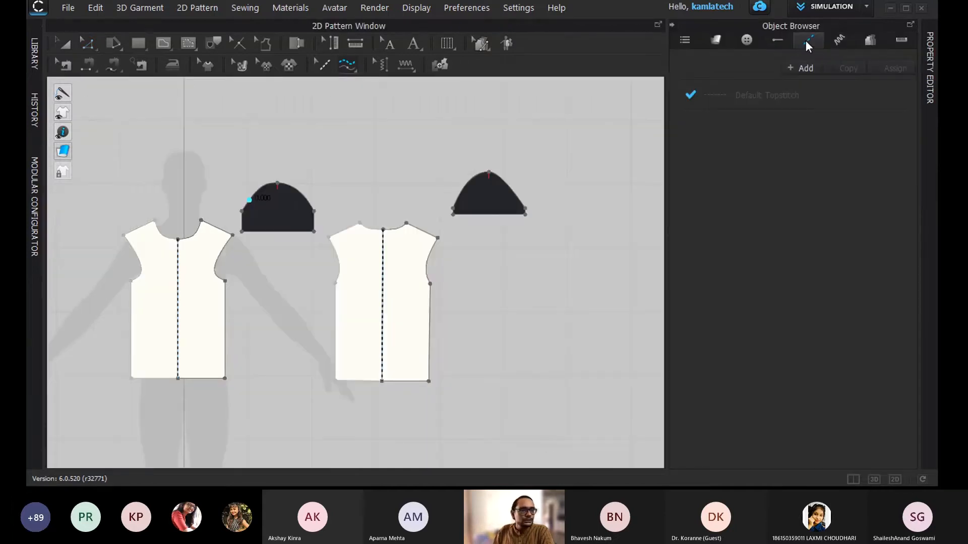
pyautogui.click(751, 95)
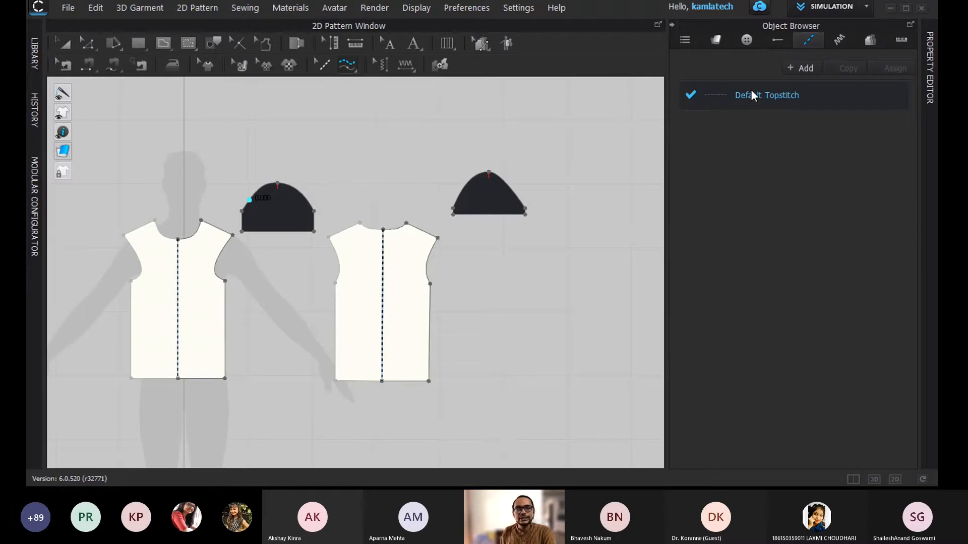
pyautogui.click(751, 91)
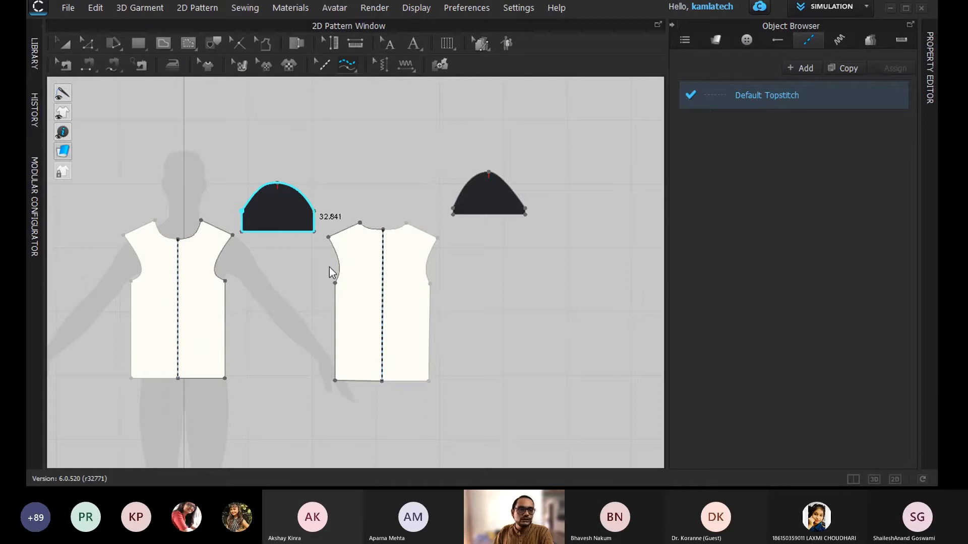
# Step: Set Default Topstitch's material color to the PANTONE FHI Polyester TSX swatch Red Maple
pyautogui.click(930, 65)
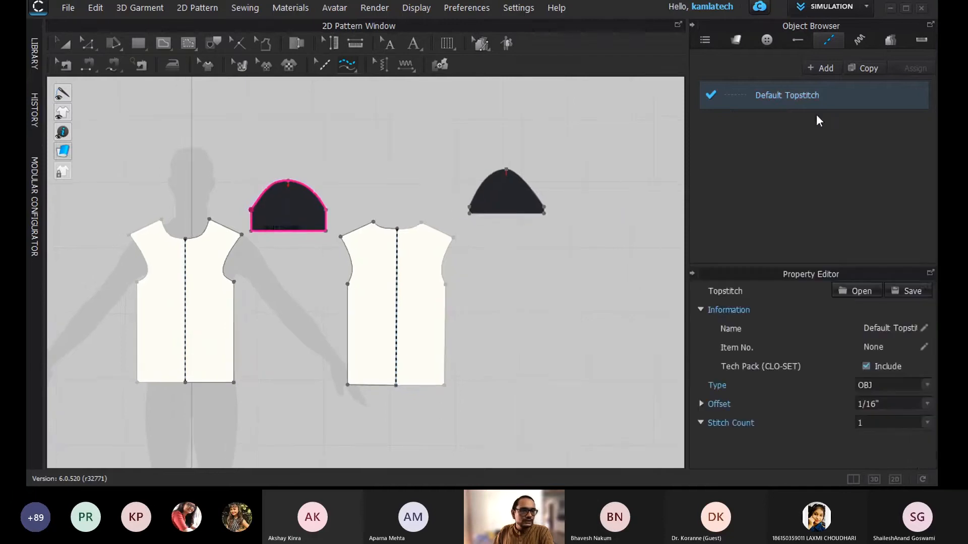
pyautogui.scroll(-5, 862, 400)
pyautogui.scroll(-6, 862, 401)
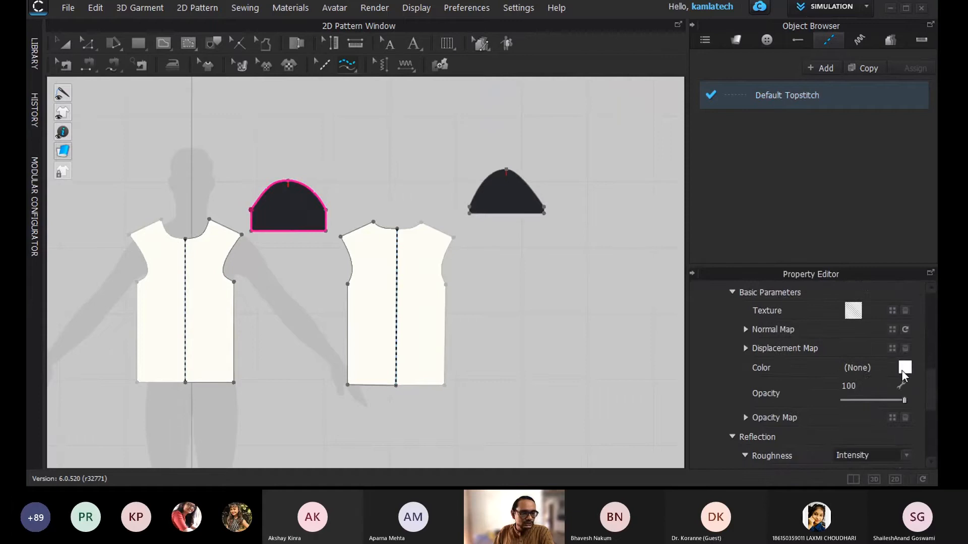
pyautogui.click(905, 368)
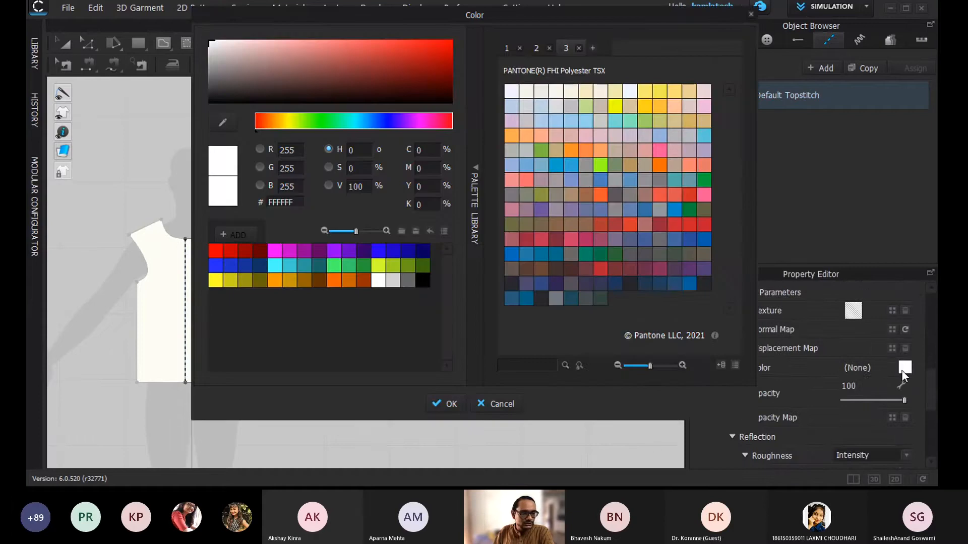
pyautogui.click(695, 196)
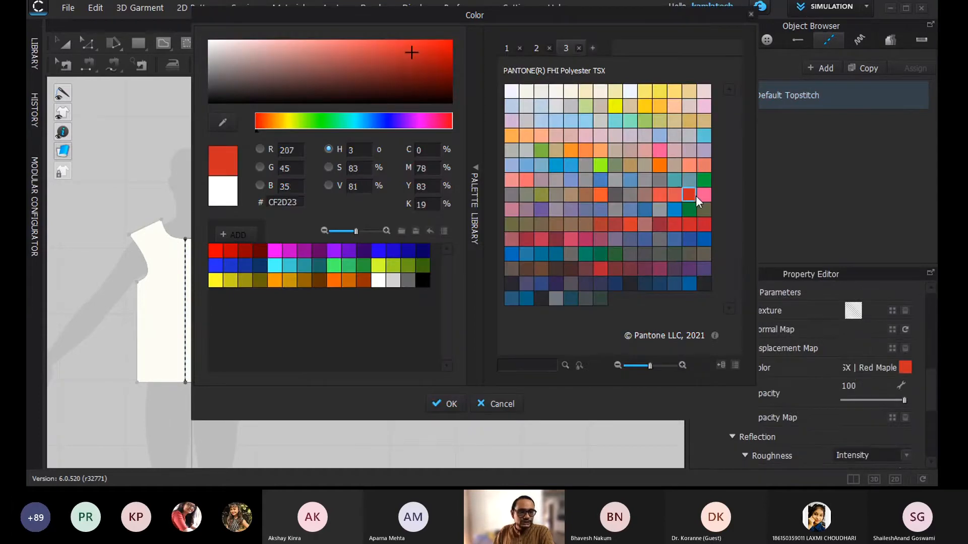
pyautogui.click(450, 404)
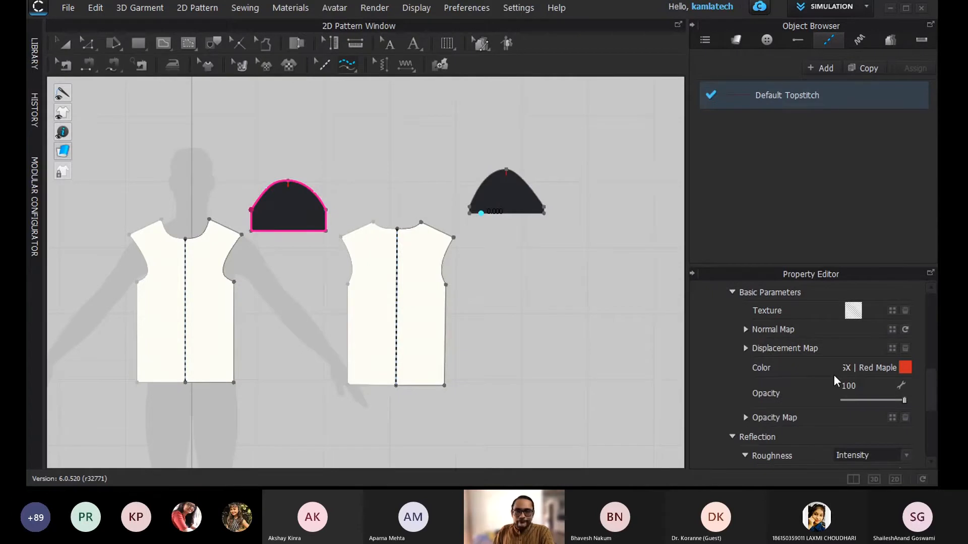
# Step: Examine the red topstitch along the sleeve's armhole edge on the 3D garment
pyautogui.click(874, 479)
pyautogui.scroll(5, 204, 225)
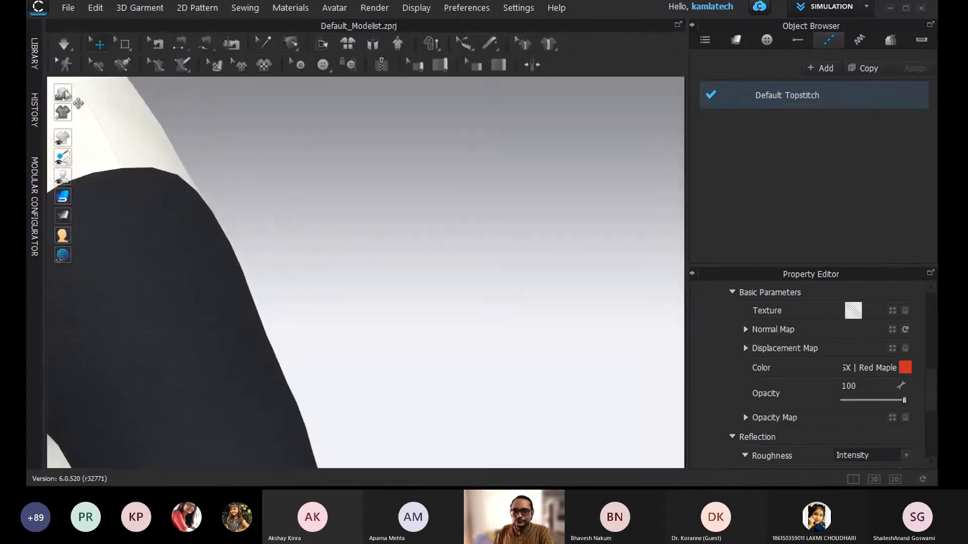
pyautogui.scroll(-3, 146, 179)
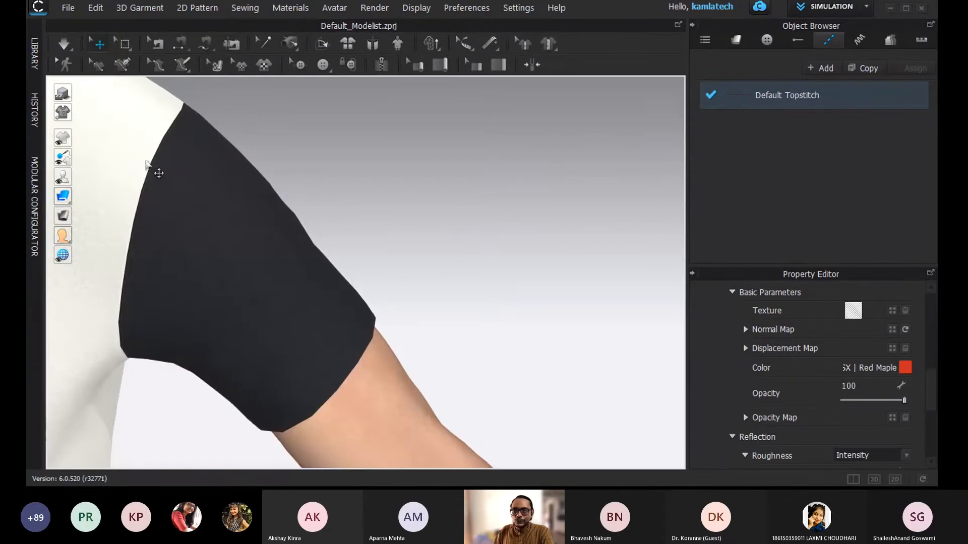
pyautogui.scroll(-2, 150, 166)
pyautogui.scroll(4, 149, 166)
pyautogui.moveTo(142, 163); pyautogui.dragTo(341, 225, button='middle')
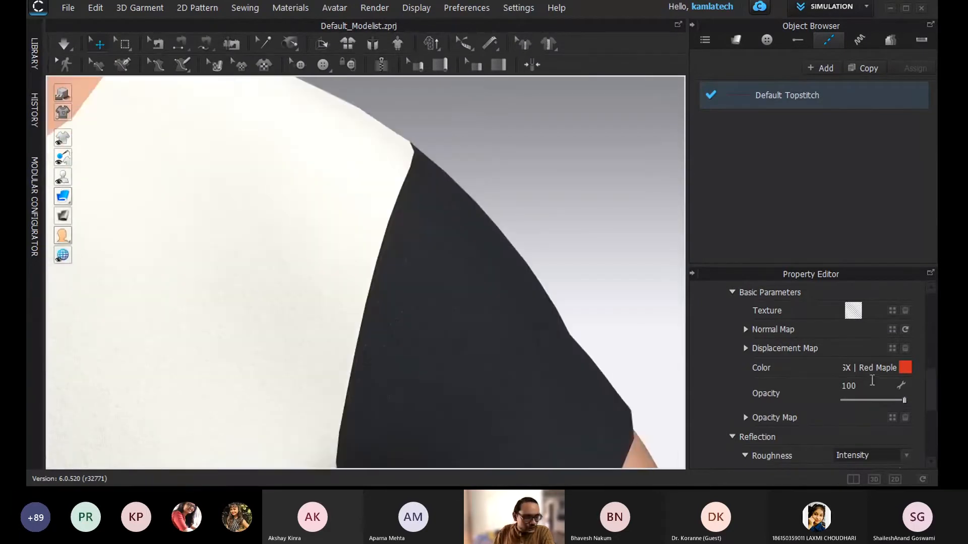
# Step: Set Default Topstitch's stitch length to SPI-4 and its thread thickness to 100 Tex
pyautogui.scroll(5, 872, 380)
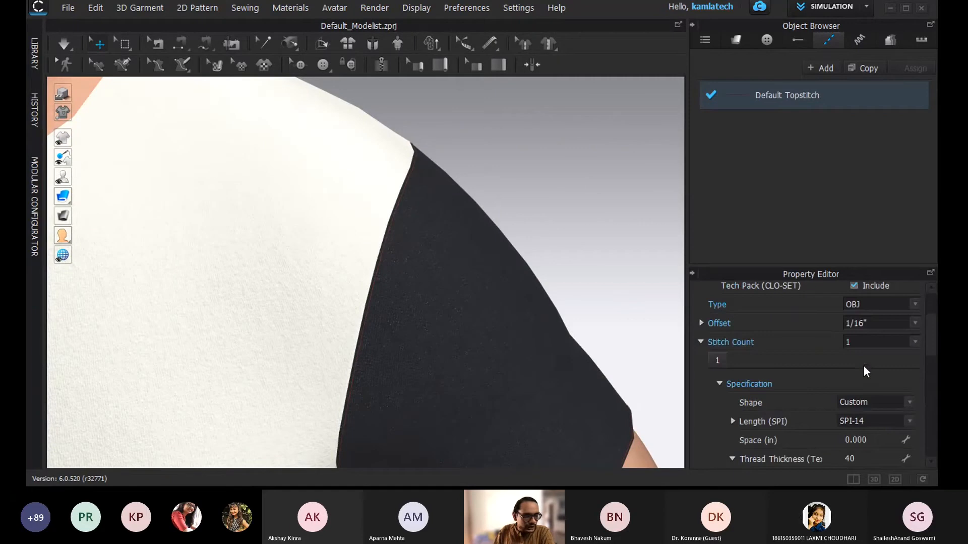
pyautogui.scroll(1, 864, 368)
pyautogui.scroll(1, 863, 368)
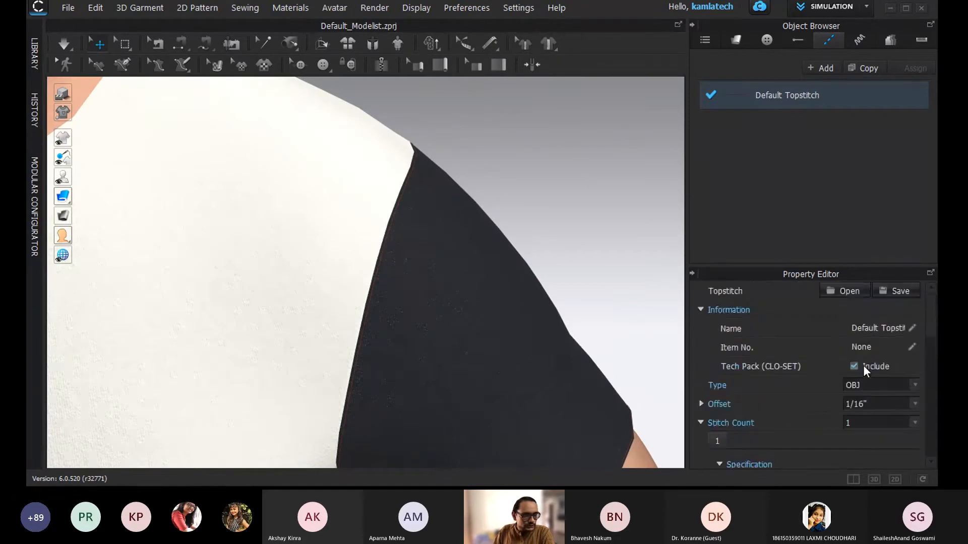
pyautogui.scroll(-3, 863, 368)
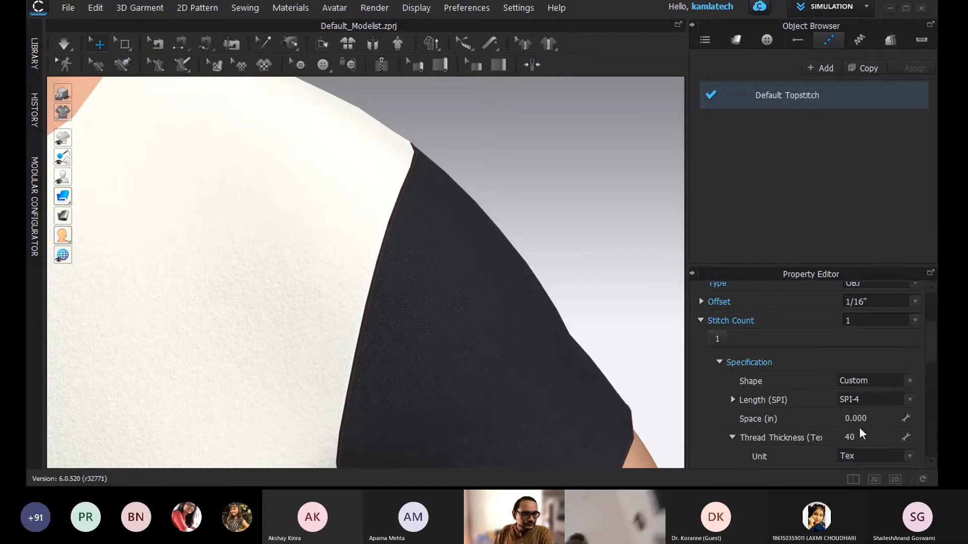
pyautogui.scroll(-2, 866, 440)
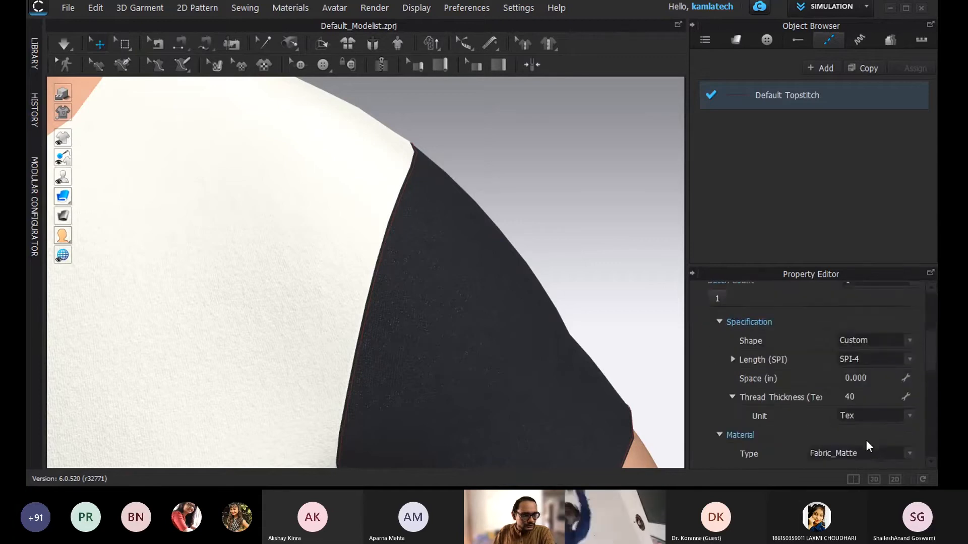
pyautogui.click(849, 397)
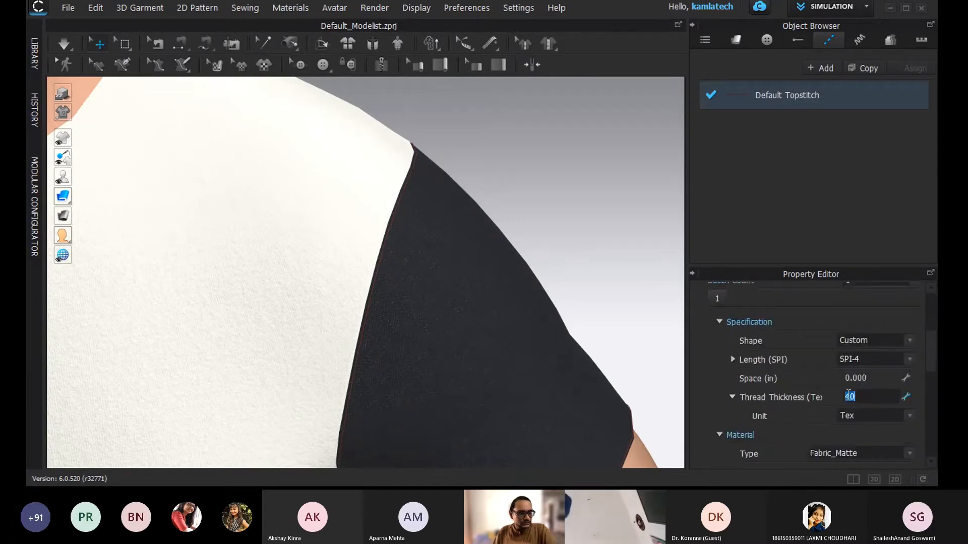
pyautogui.write('100')
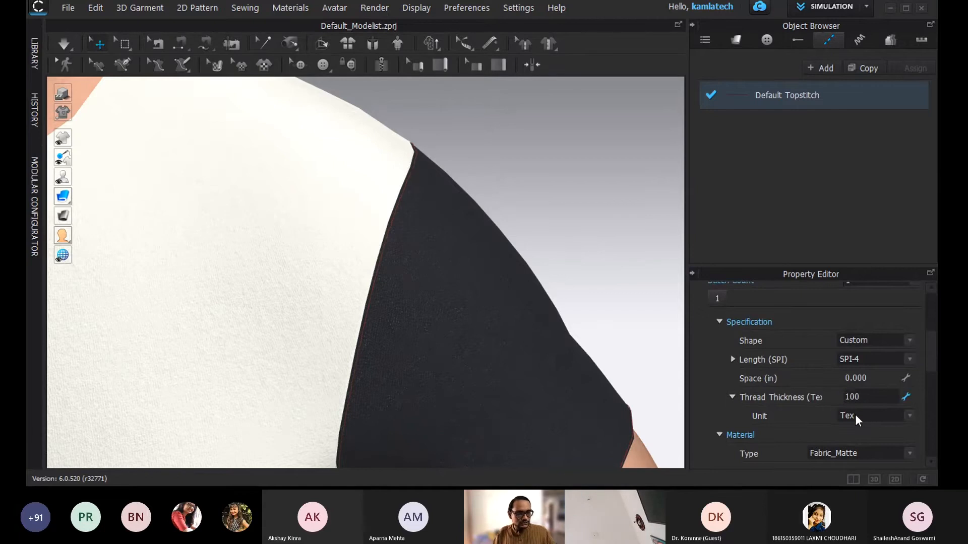
pyautogui.press('Return')
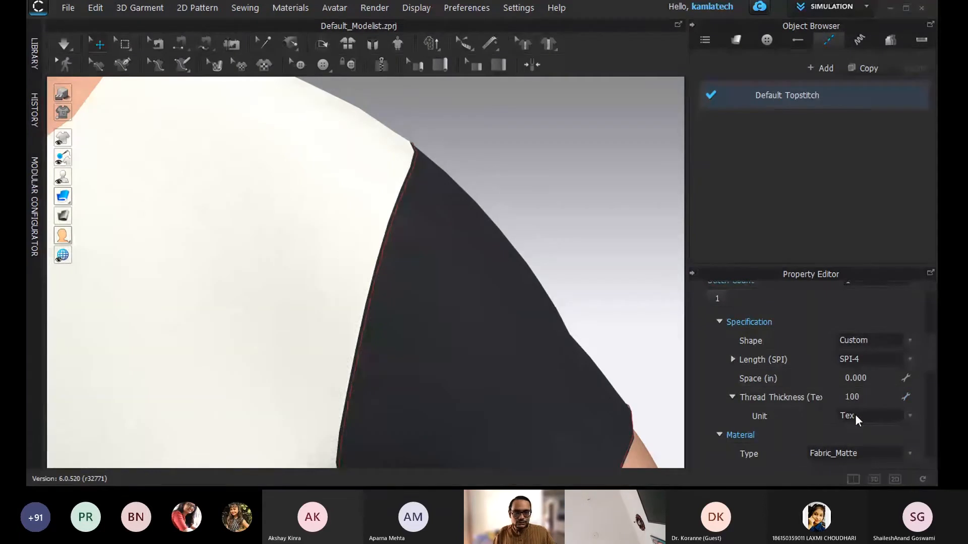
# Step: Change the topstitch's length to SPI-8 and check the stitching on the sleeve up close and from farther away
pyautogui.scroll(5, 394, 261)
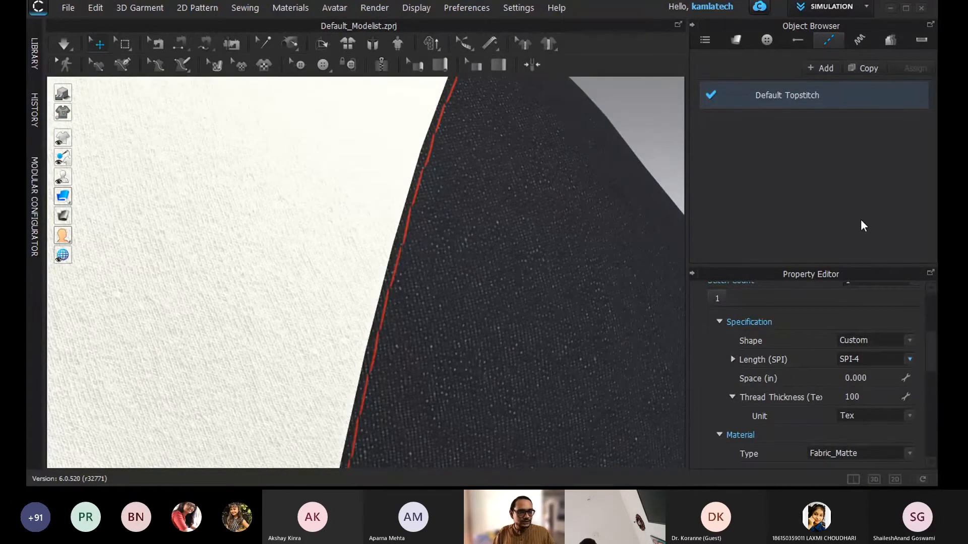
pyautogui.click(854, 235)
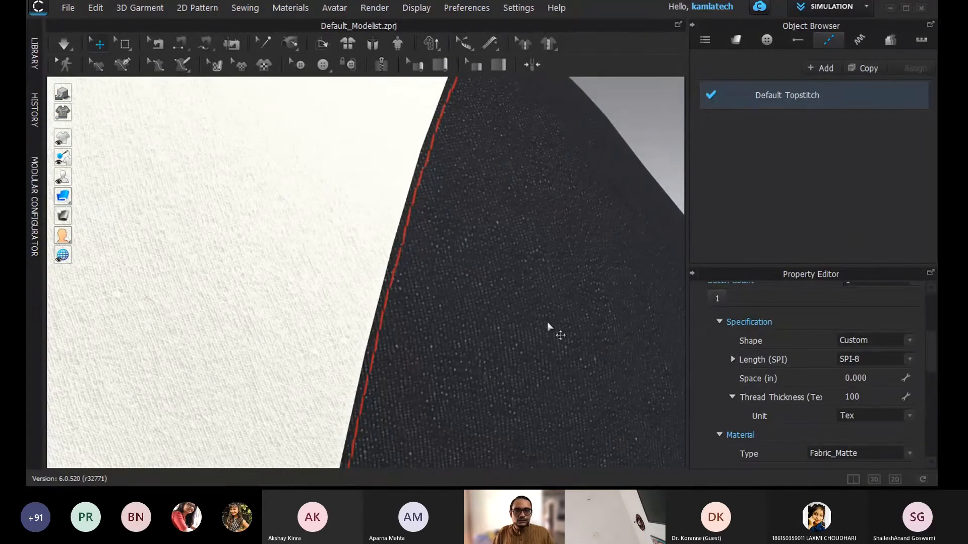
pyautogui.scroll(-1, 840, 398)
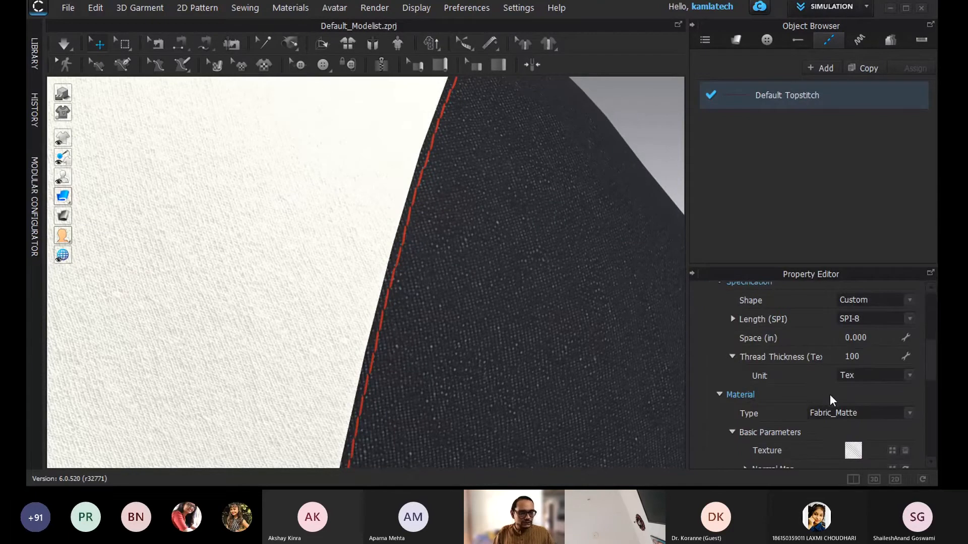
pyautogui.scroll(-2, 411, 286)
pyautogui.scroll(-4, 411, 285)
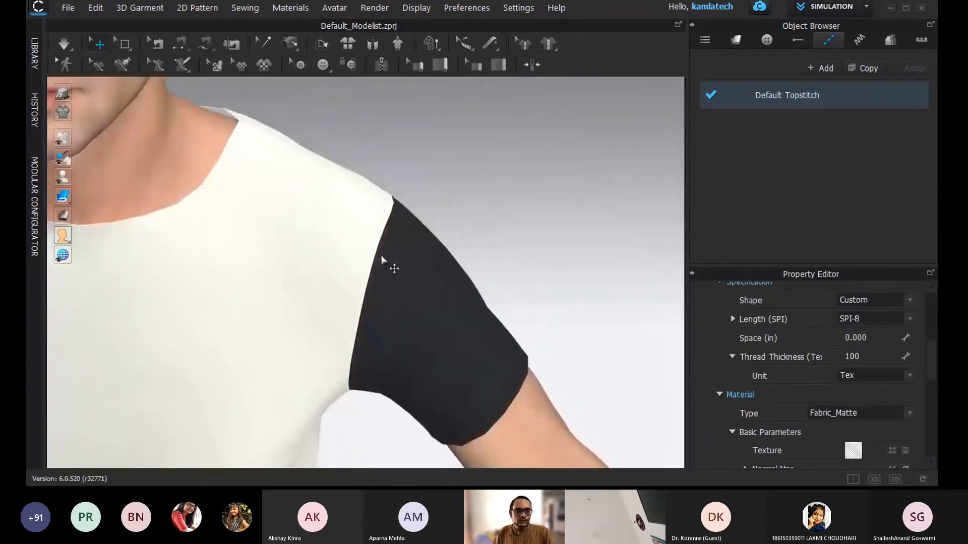
# Step: Try three lines for Default Topstitch in its configuration and settle on two lines
pyautogui.scroll(-2, 824, 393)
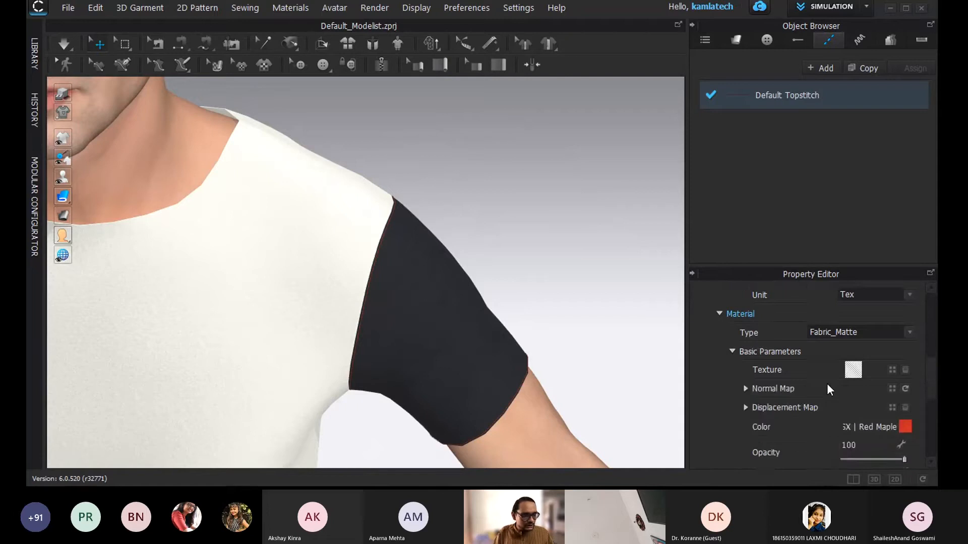
pyautogui.scroll(-3, 827, 384)
pyautogui.scroll(-1, 826, 383)
pyautogui.scroll(-2, 827, 387)
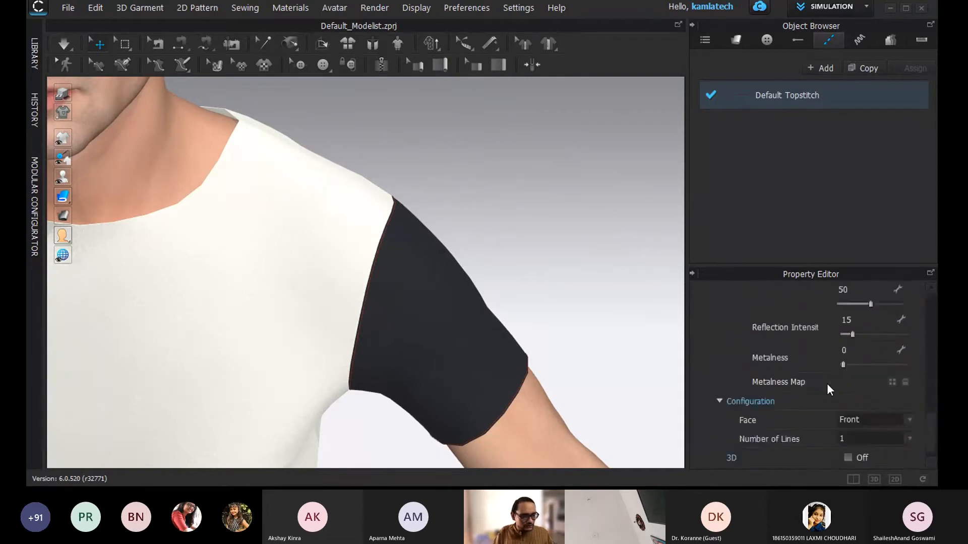
pyautogui.scroll(-1, 827, 384)
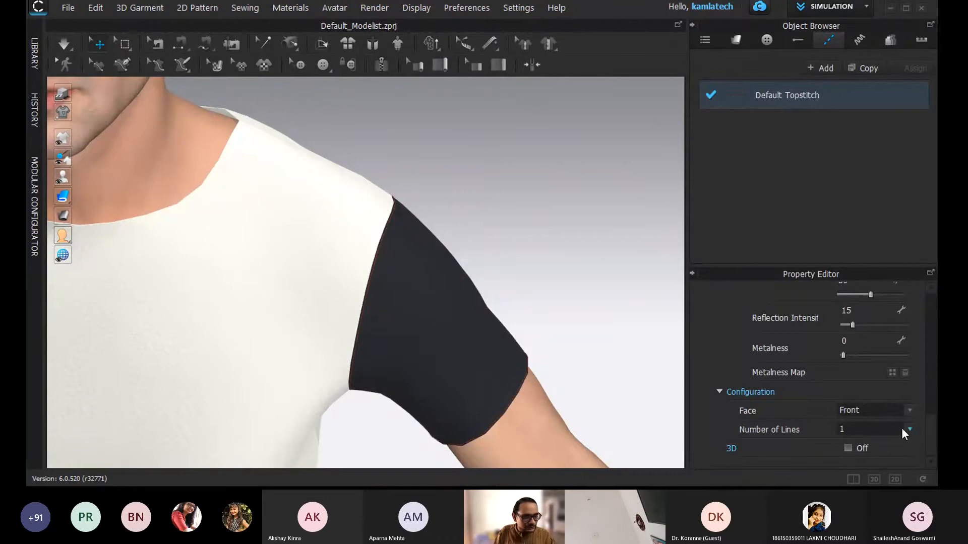
pyautogui.click(848, 467)
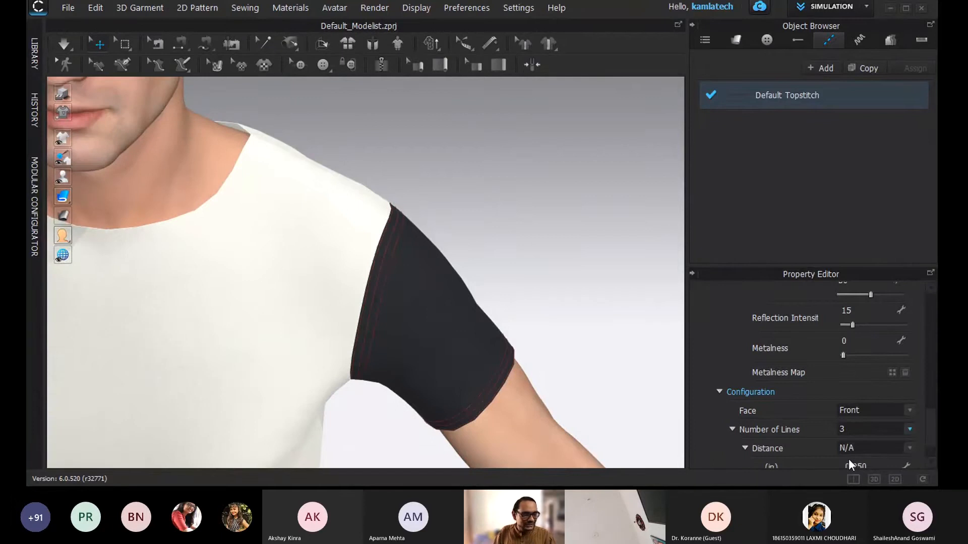
pyautogui.scroll(-2, 827, 426)
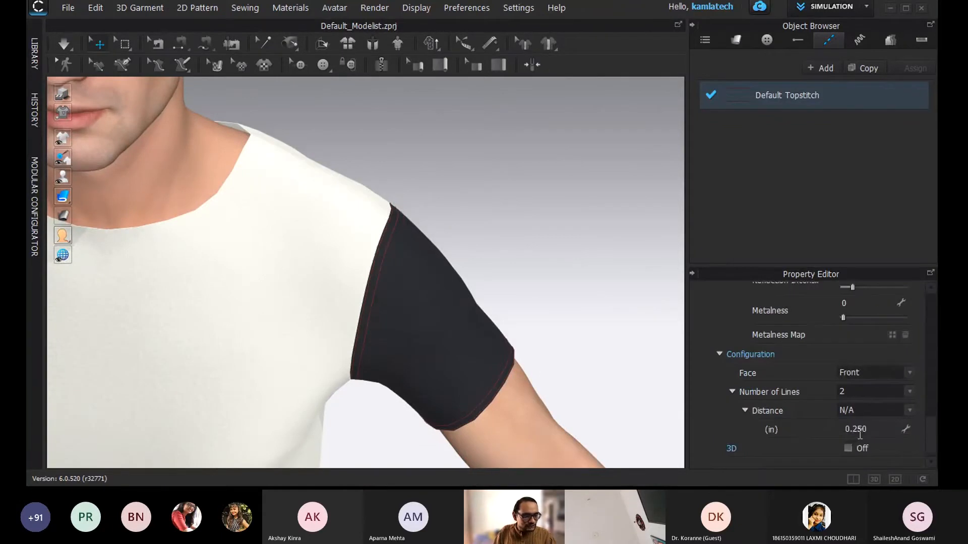
# Step: Set the distance between the two topstitch lines to 0.100 in and inspect them along the armhole
pyautogui.doubleClick(859, 429)
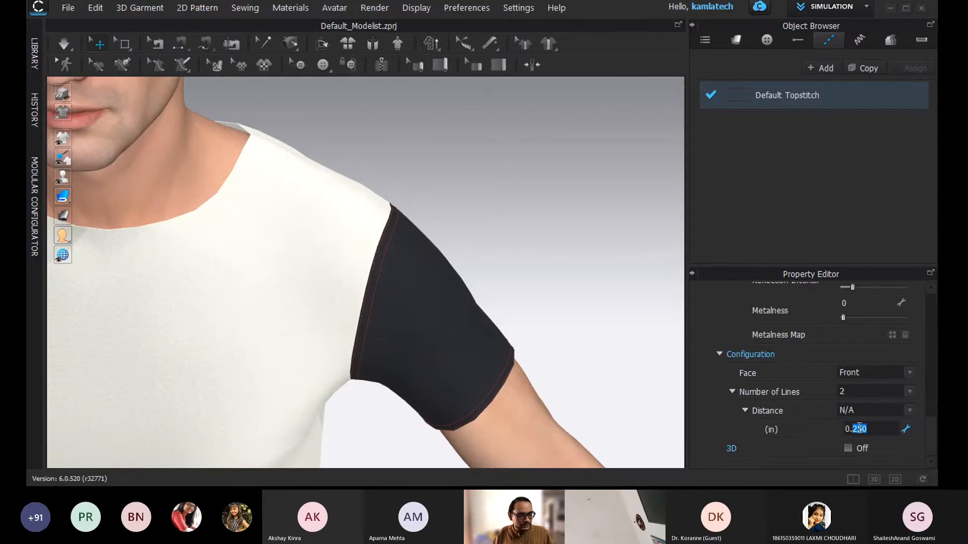
pyautogui.write('100')
pyautogui.press('Return')
pyautogui.scroll(5, 397, 211)
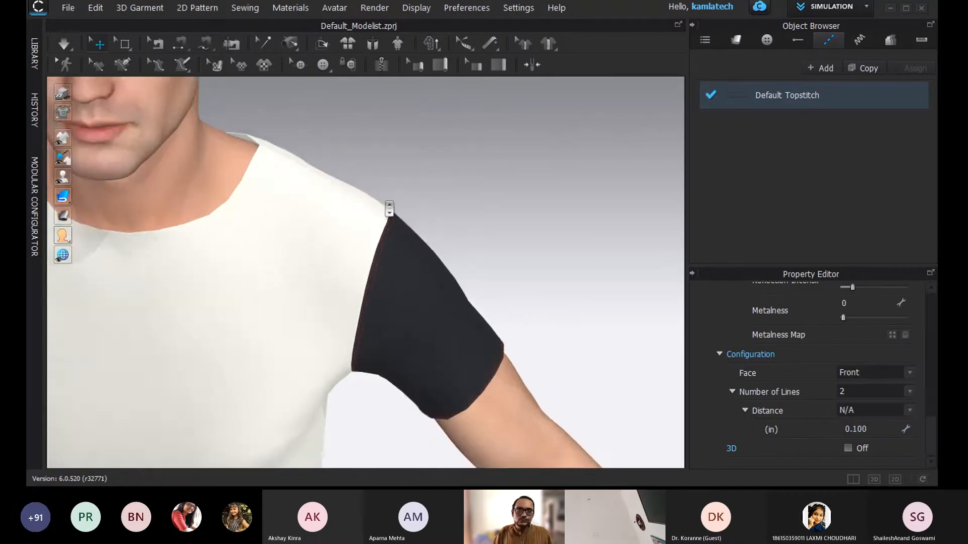
pyautogui.scroll(3, 399, 214)
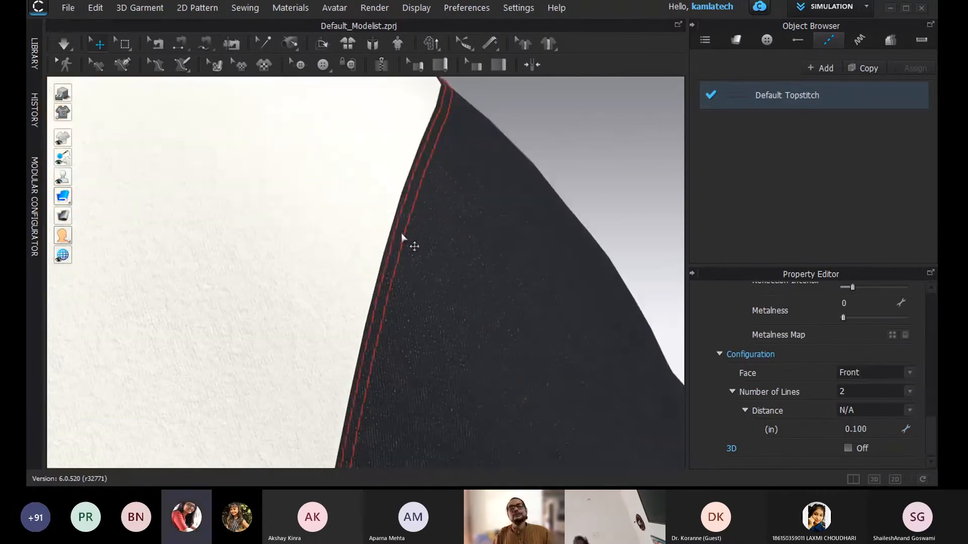
# Step: Look at the puckering list, return to the topstitch list and collapse the Object Browser
pyautogui.click(857, 41)
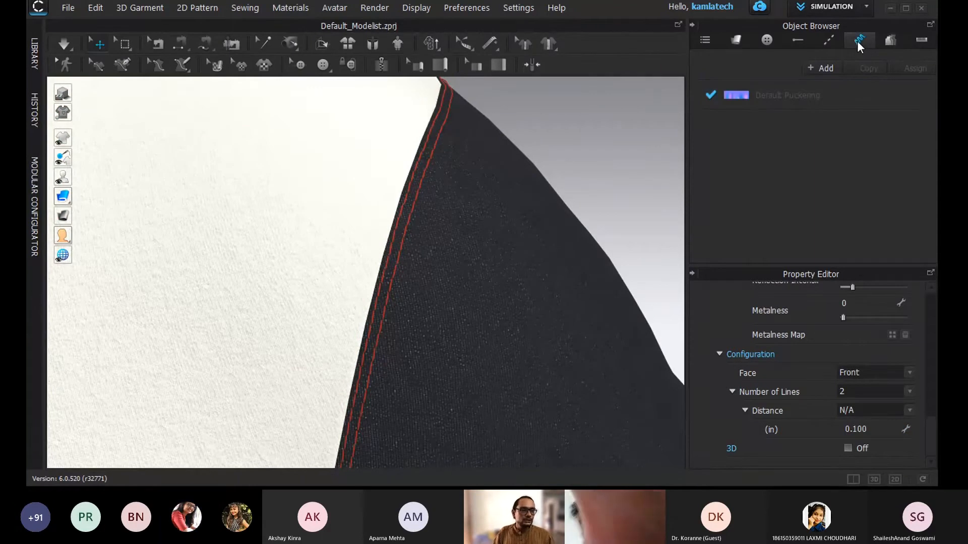
pyautogui.click(831, 41)
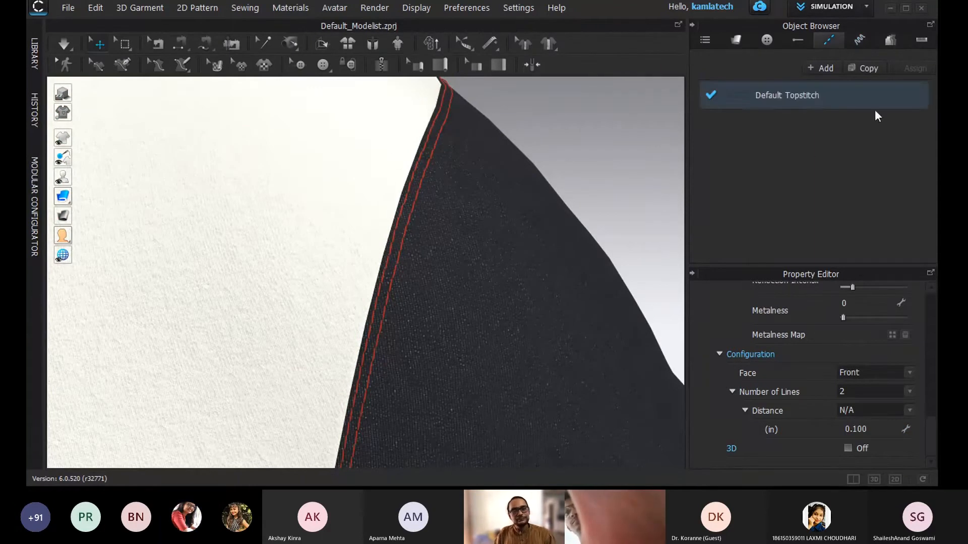
pyautogui.click(692, 24)
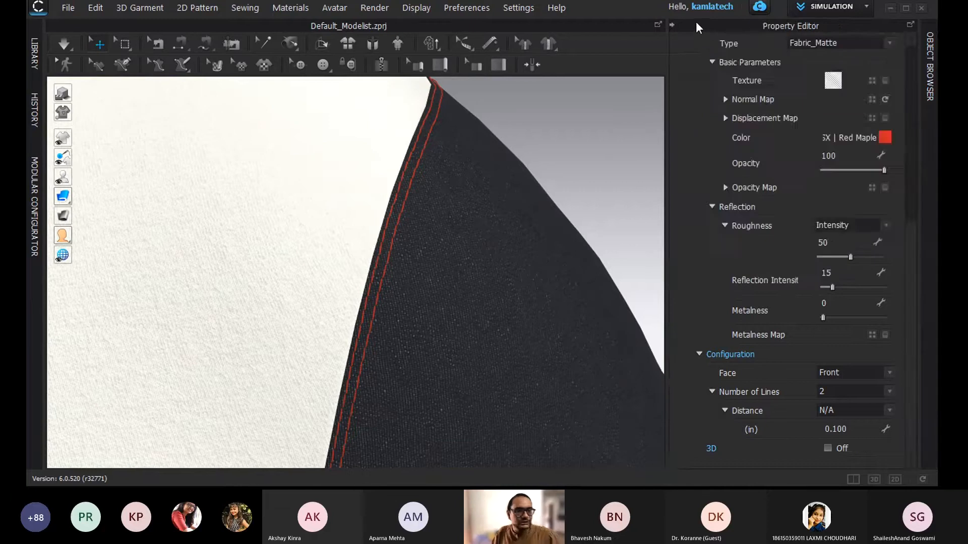
# Step: Collapse the Property Editor, render a close-up of the dark sleeve, and inspect the armhole stitching in the rendered image
pyautogui.click(673, 24)
pyautogui.scroll(2, 664, 199)
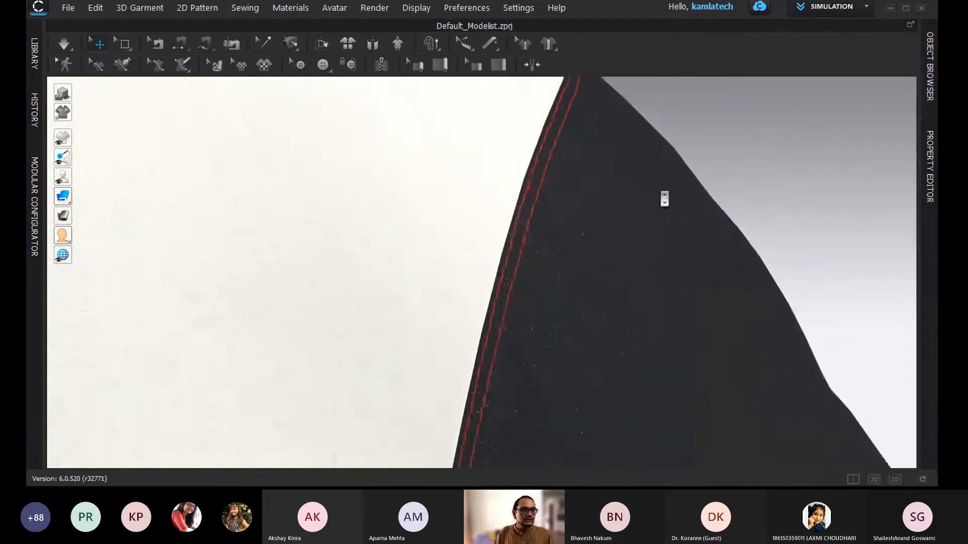
pyautogui.scroll(-5, 664, 199)
pyautogui.moveTo(665, 200); pyautogui.dragTo(546, 219, button='right')
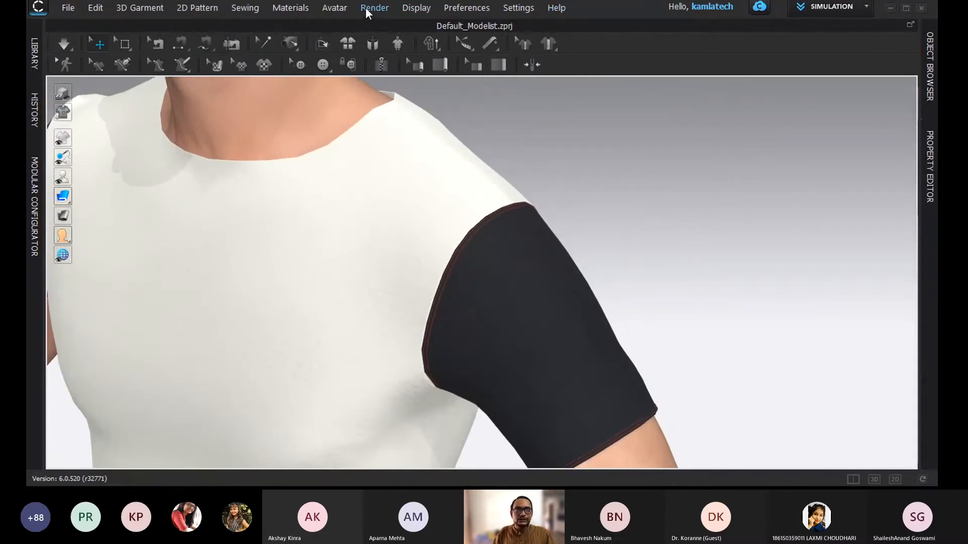
pyautogui.press('F6')
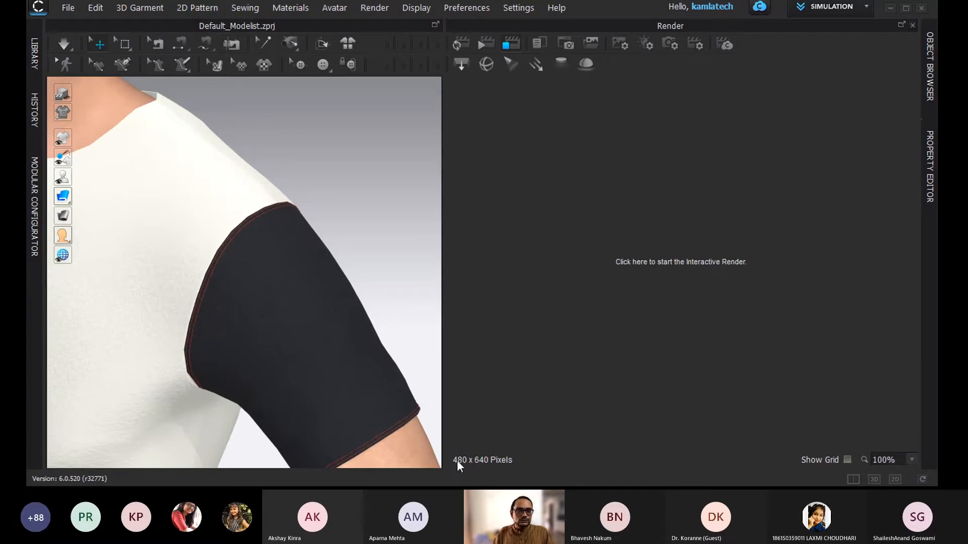
pyautogui.click(485, 45)
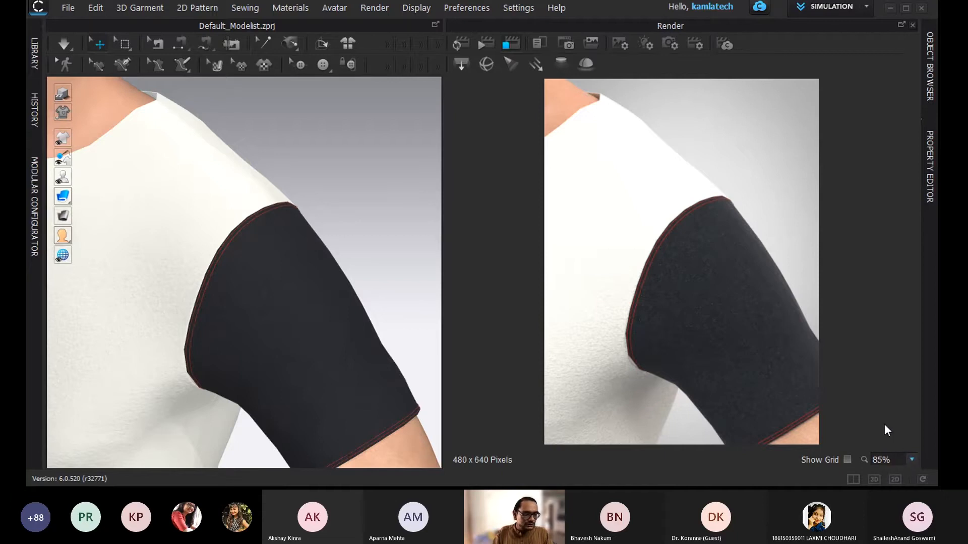
pyautogui.scroll(3, 882, 446)
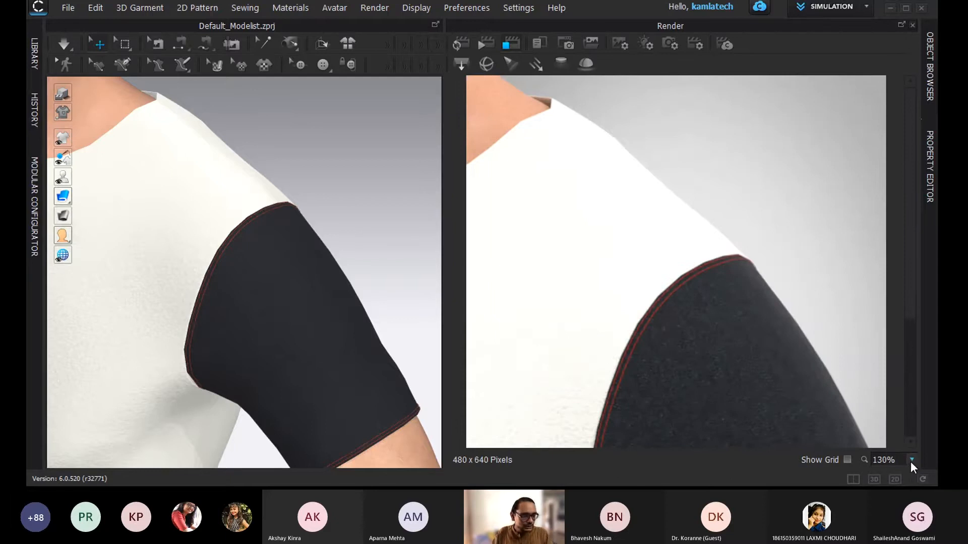
pyautogui.scroll(-2, 887, 390)
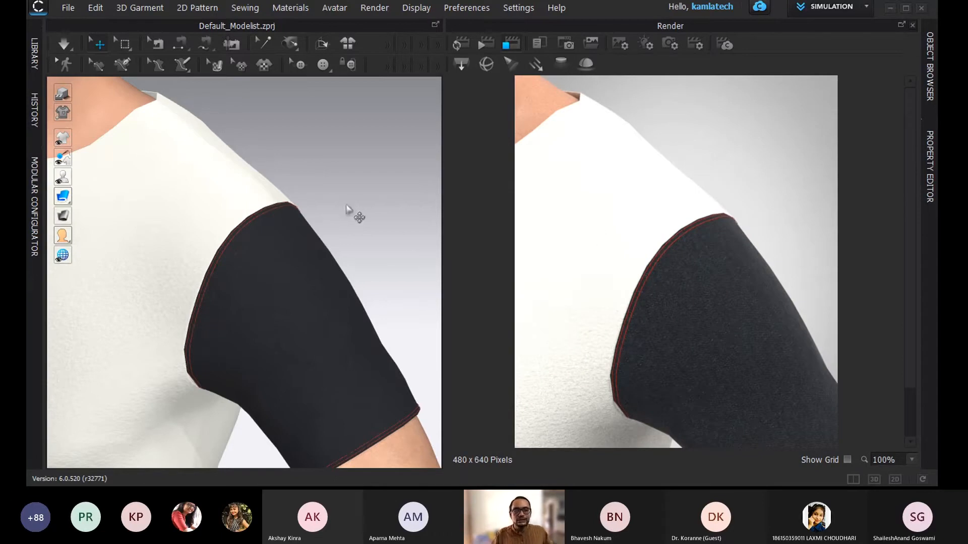
# Step: Frame the avatar's upper body, render the whole T-shirt, and close the Render window
pyautogui.scroll(3, 334, 221)
pyautogui.scroll(-8, 337, 224)
pyautogui.moveTo(169, 267); pyautogui.dragTo(259, 266, button='middle')
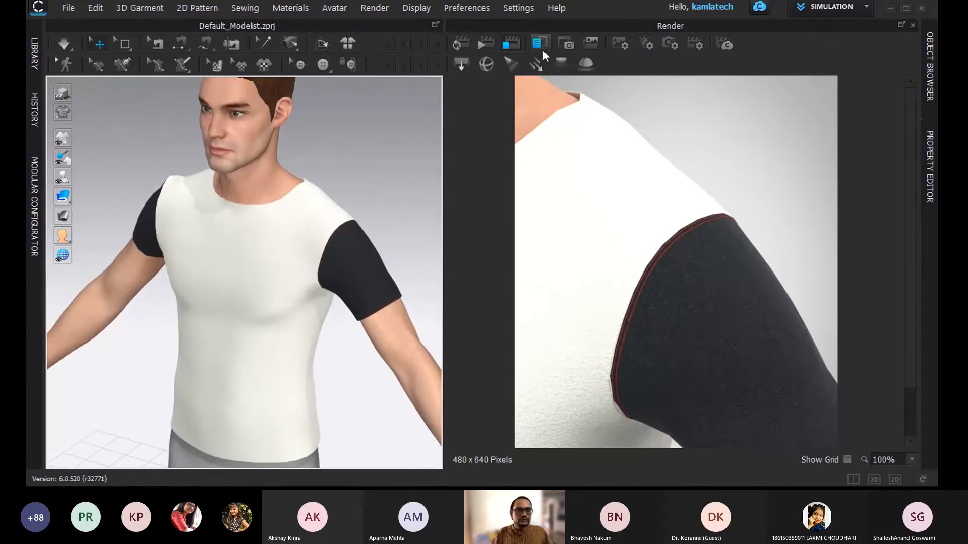
pyautogui.click(483, 44)
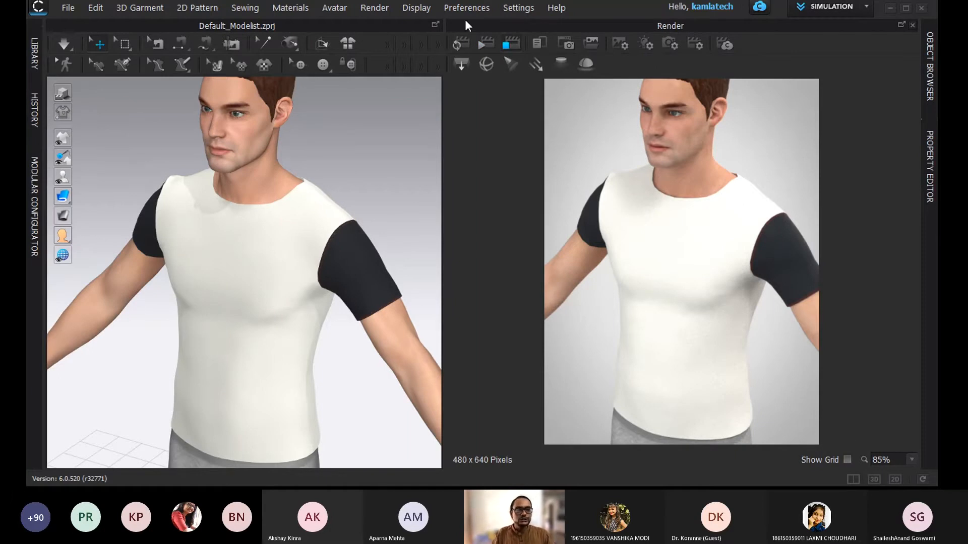
pyautogui.click(912, 25)
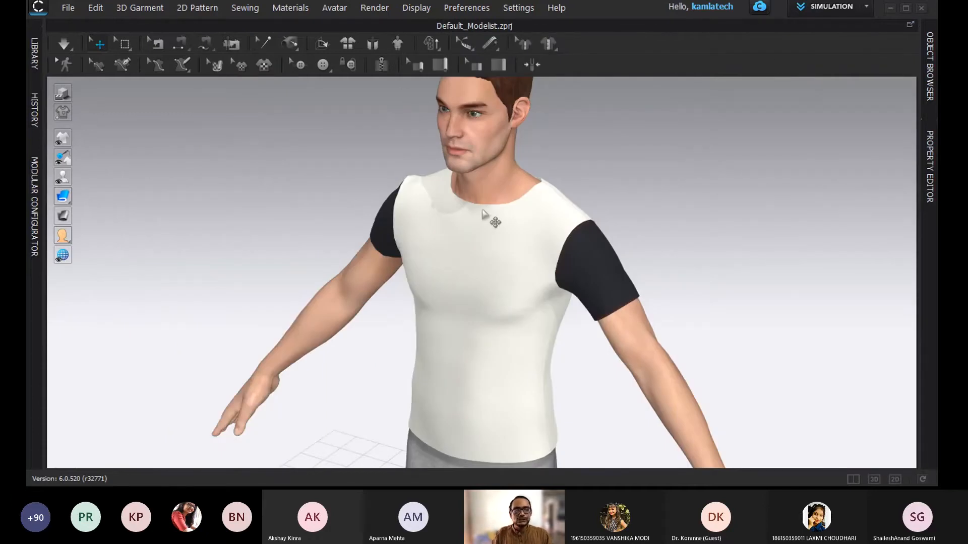
# Step: Examine the knit texture of the white body fabric up close, then the whole T-shirt from the front
pyautogui.scroll(5, 601, 235)
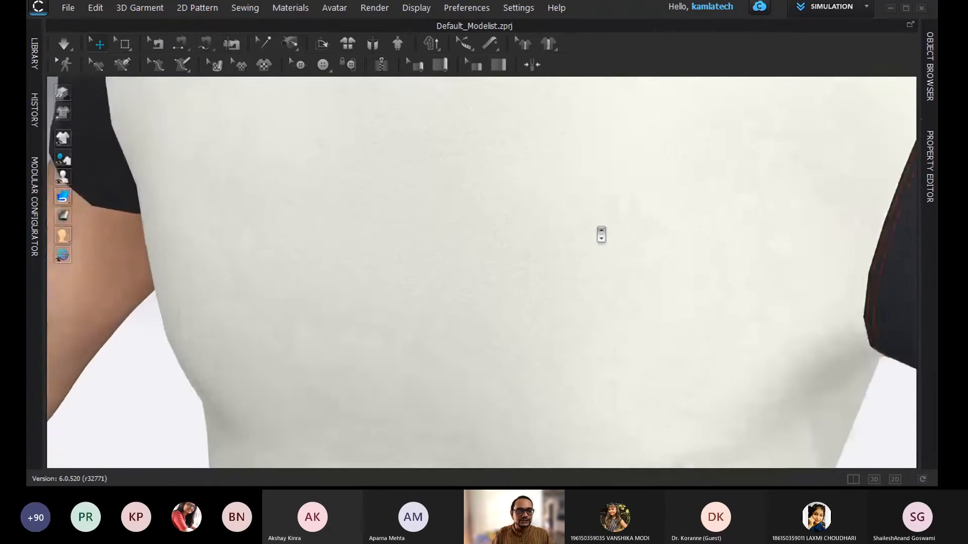
pyautogui.scroll(5, 600, 234)
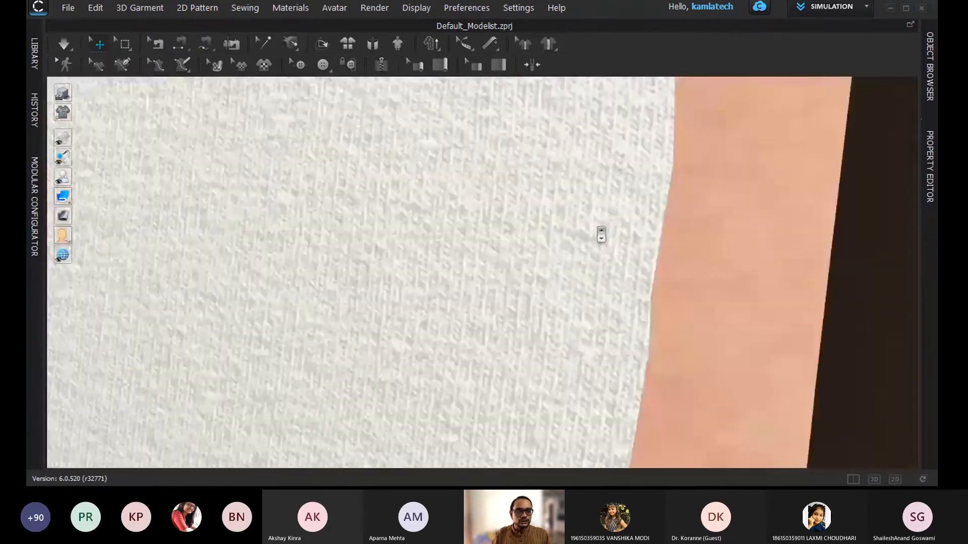
pyautogui.scroll(3, 601, 234)
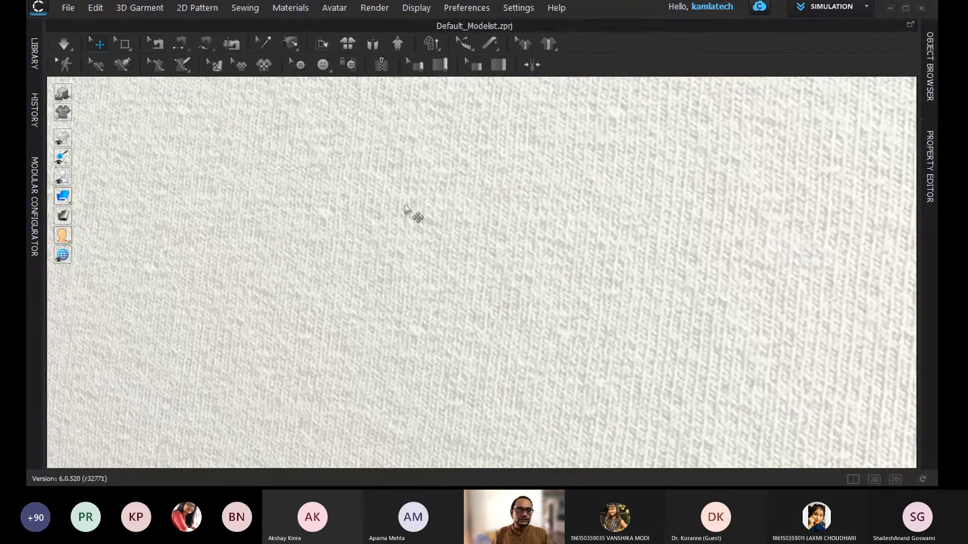
pyautogui.scroll(3, 407, 211)
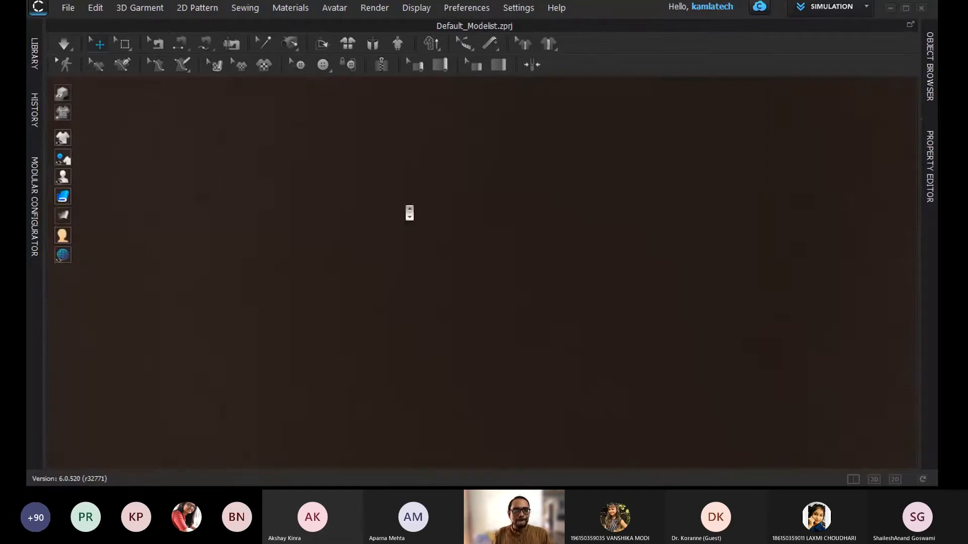
pyautogui.scroll(-2, 409, 212)
pyautogui.scroll(2, 409, 213)
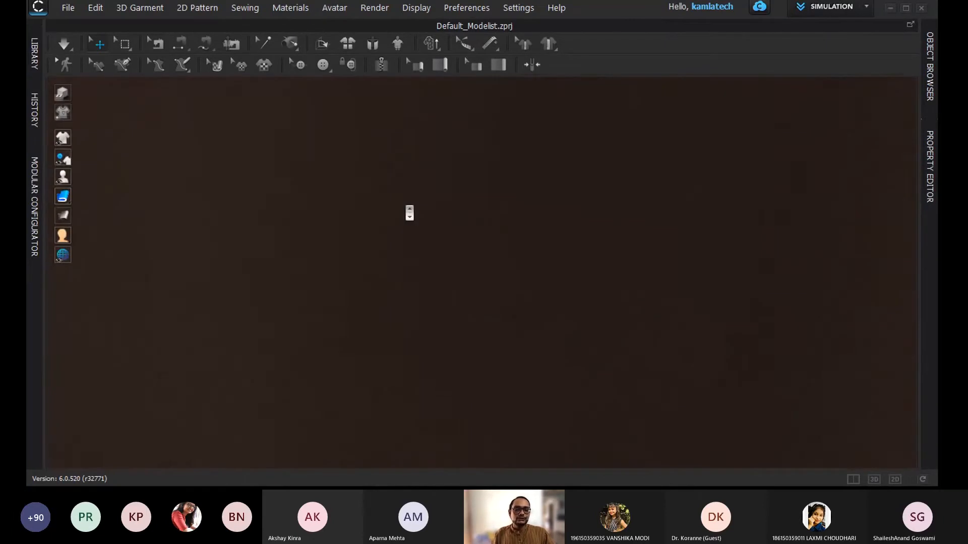
pyautogui.scroll(-5, 409, 213)
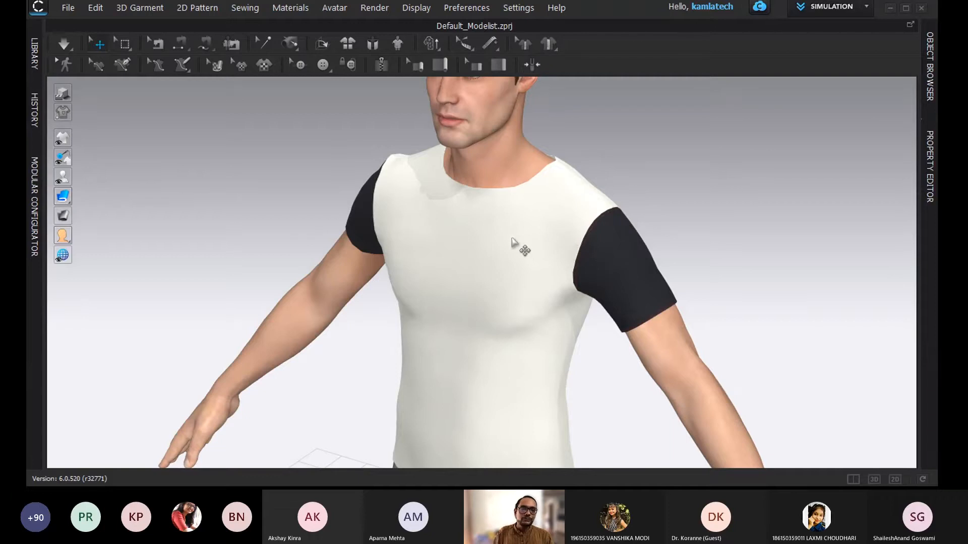
pyautogui.moveTo(432, 255); pyautogui.dragTo(700, 302, button='right')
pyautogui.moveTo(510, 167); pyautogui.dragTo(518, 167, button='right')
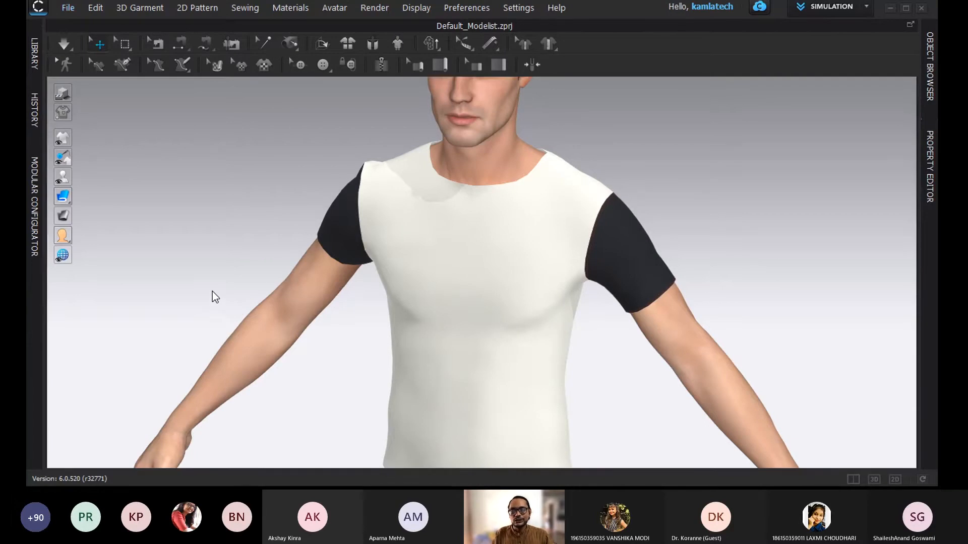
# Step: Save the GLB export to the Desktop under the file name test
pyautogui.click(77, 134)
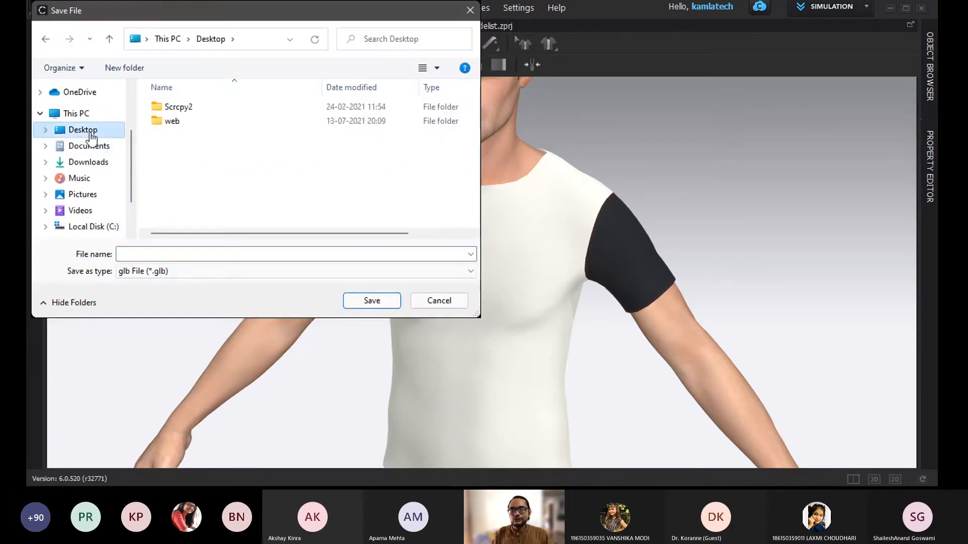
pyautogui.click(156, 254)
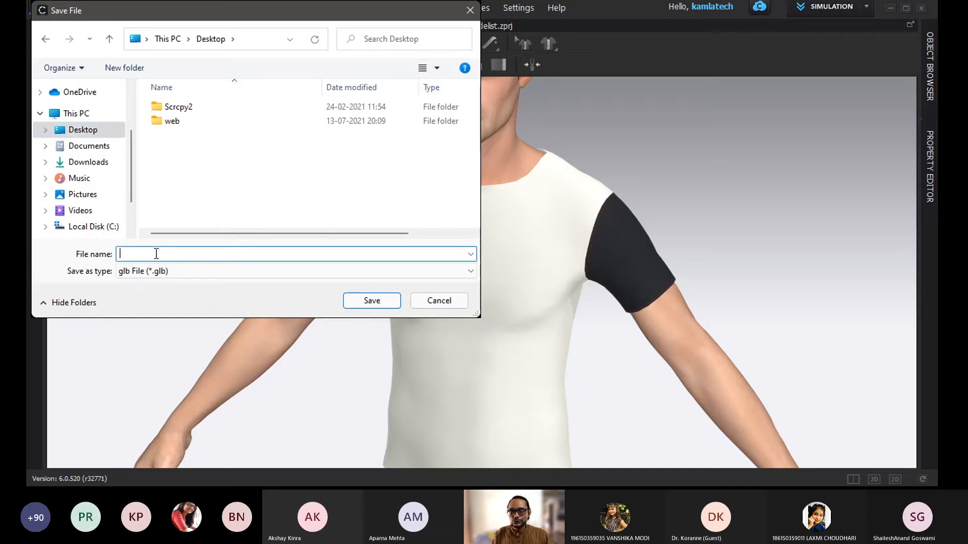
pyautogui.write('s')
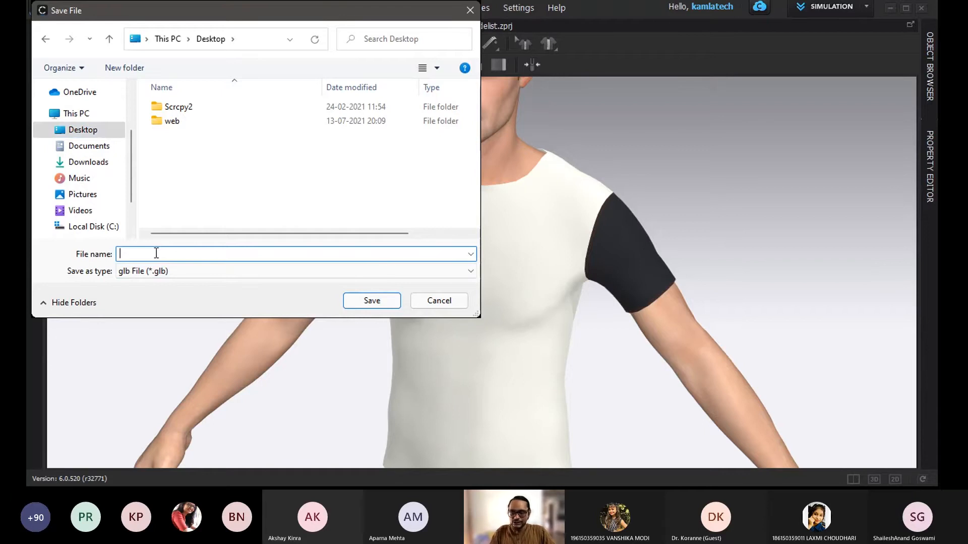
pyautogui.write('est')
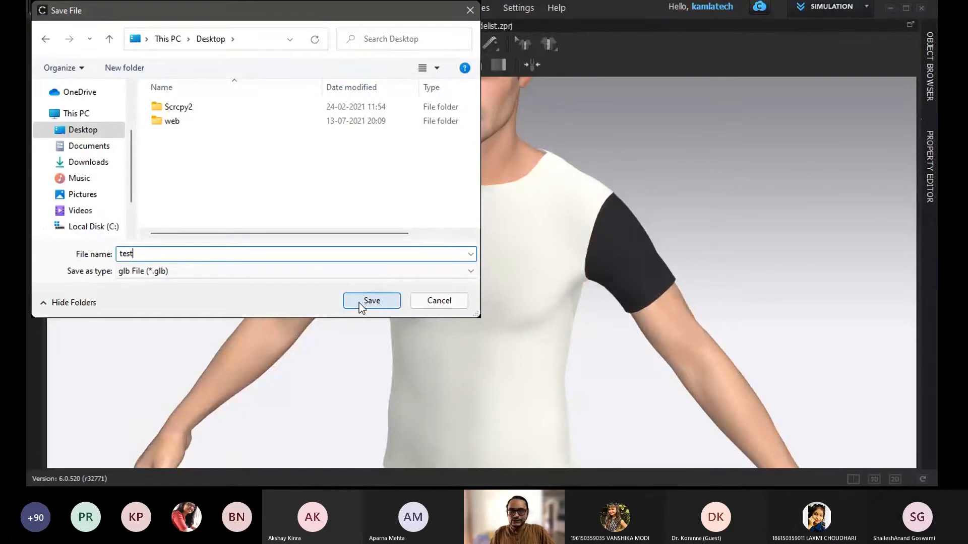
pyautogui.click(371, 301)
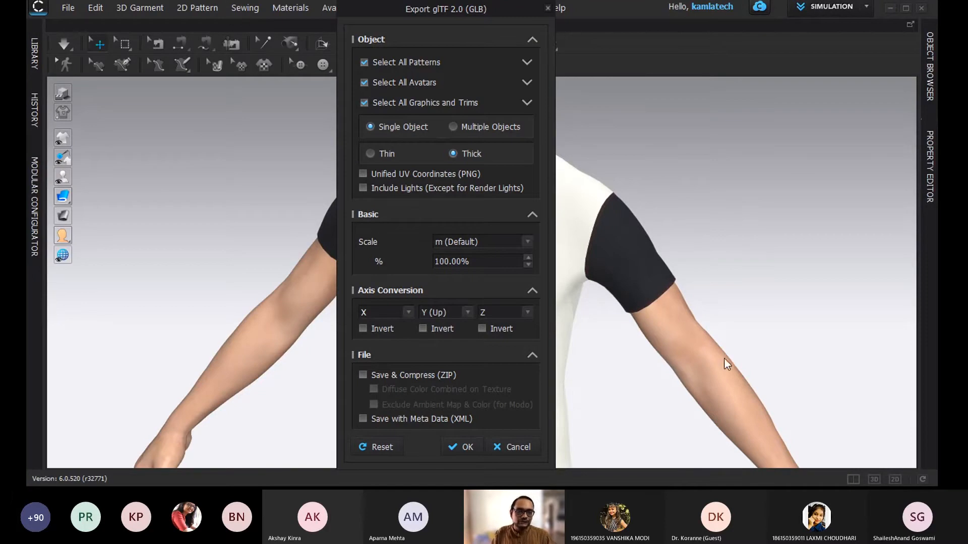
# Step: Exclude avatars and graphics and trims from the glTF 2.0 export, keep all patterns, and run the export
pyautogui.click(376, 80)
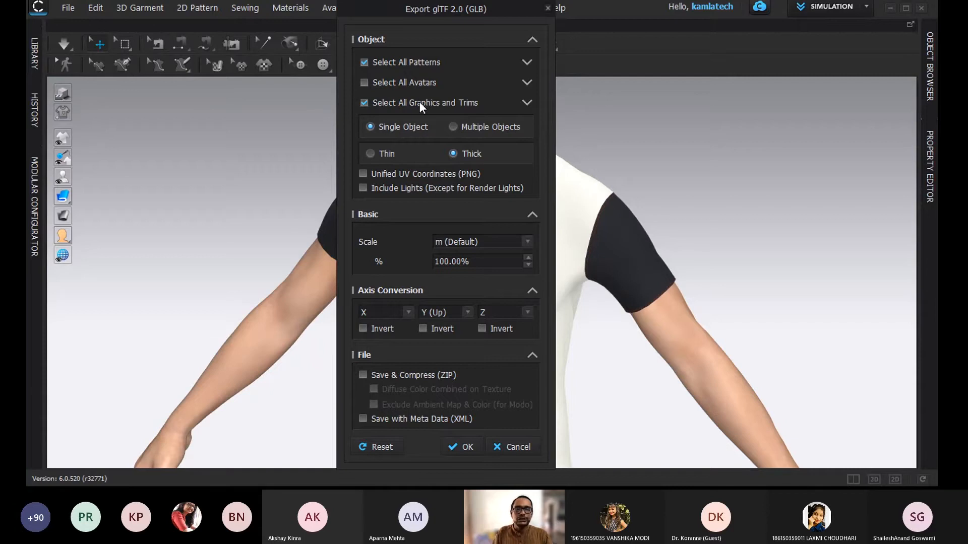
pyautogui.click(368, 103)
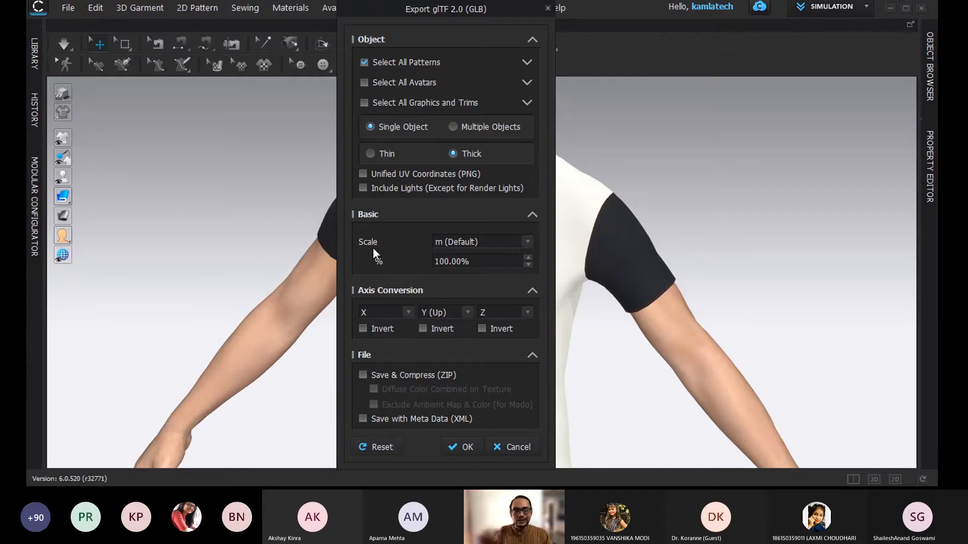
pyautogui.click(466, 446)
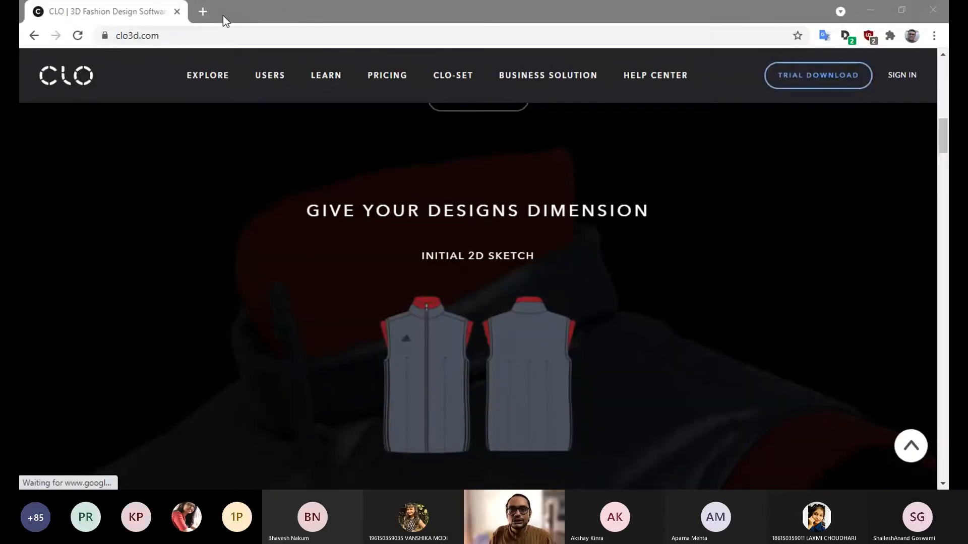
# Step: Switch to the Chrome browser and load kamlatech.in/garment.html in a new tab
pyautogui.click(223, 16)
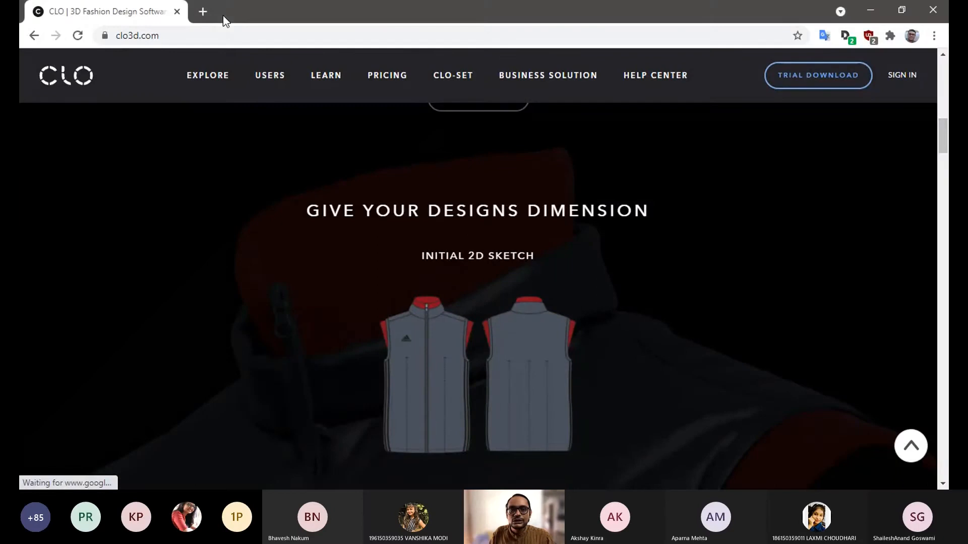
pyautogui.click(203, 11)
pyautogui.click(185, 35)
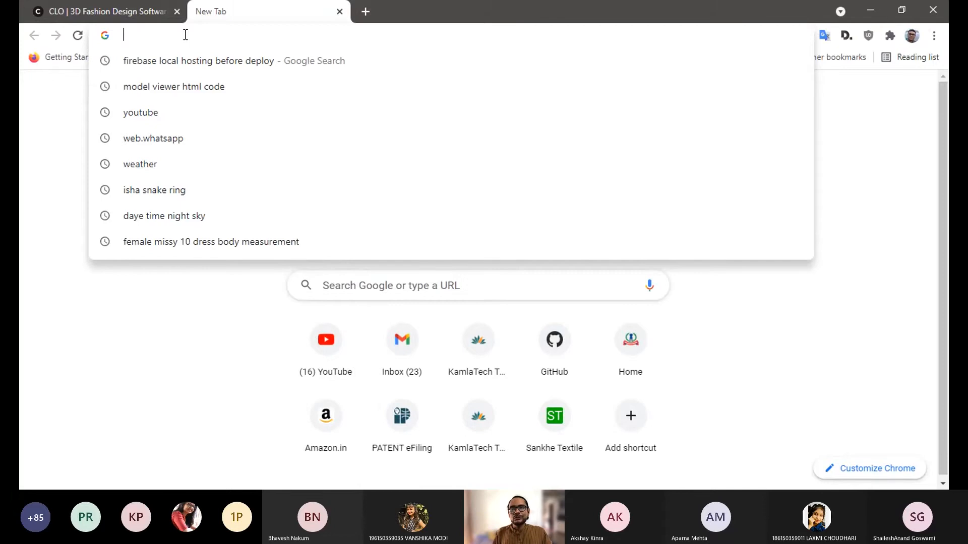
pyautogui.write('kamla')
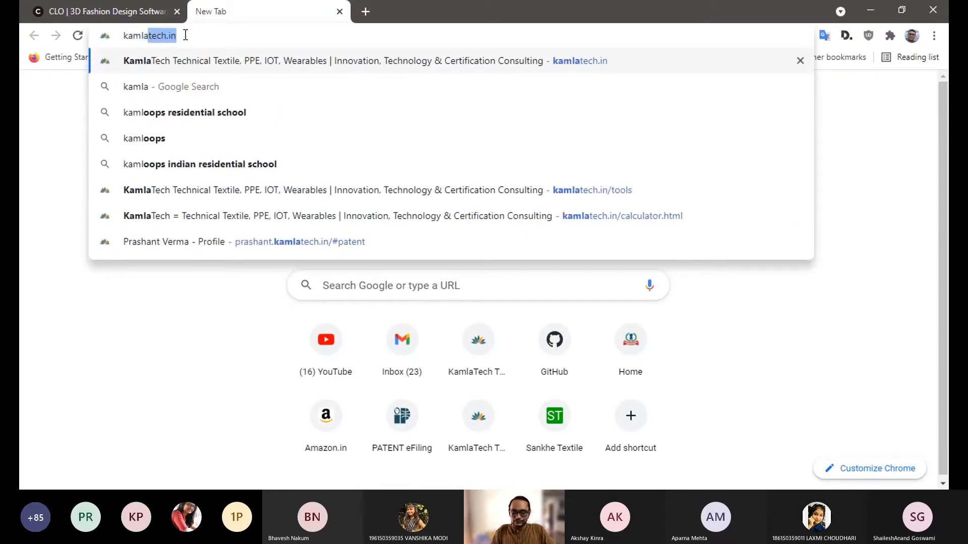
pyautogui.press('BackSpace')
pyautogui.write('atech')
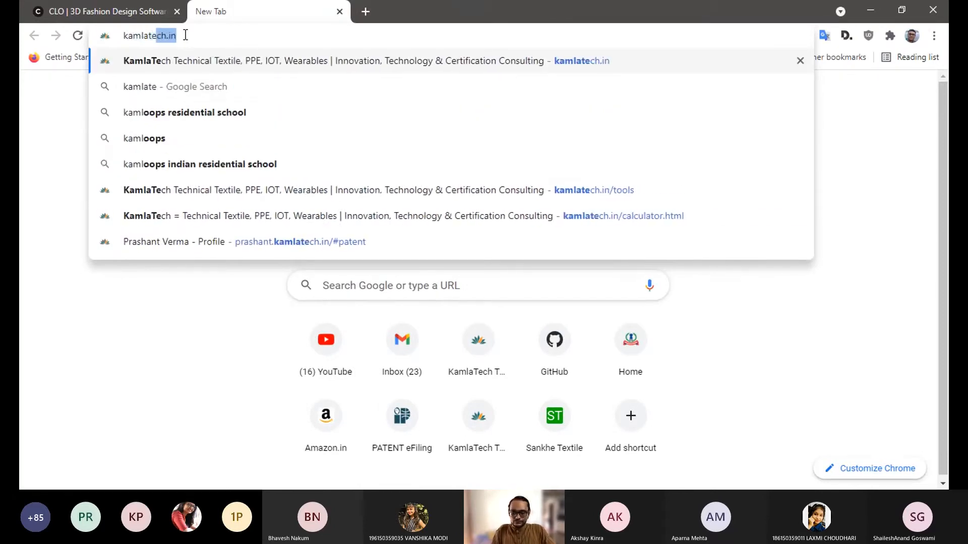
pyautogui.write('.in/gar')
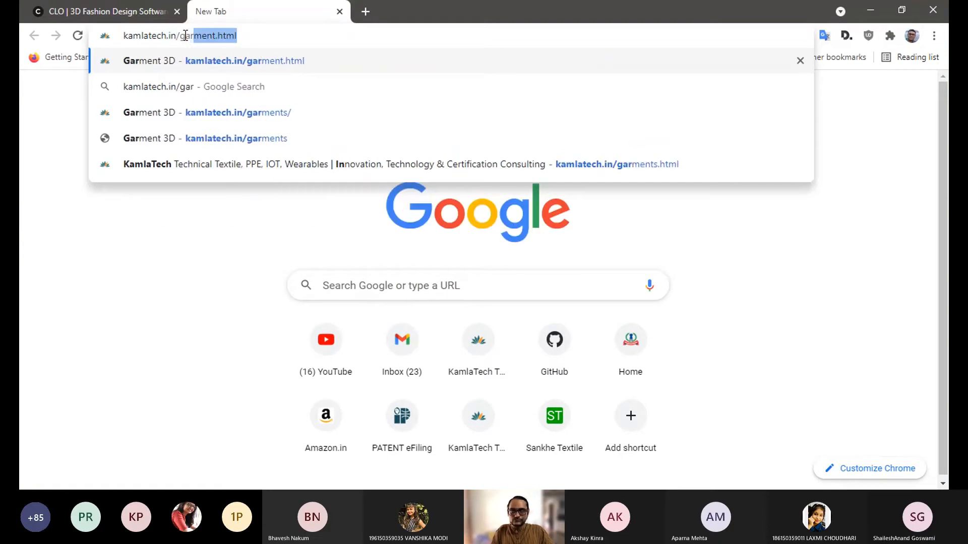
pyautogui.press('Return')
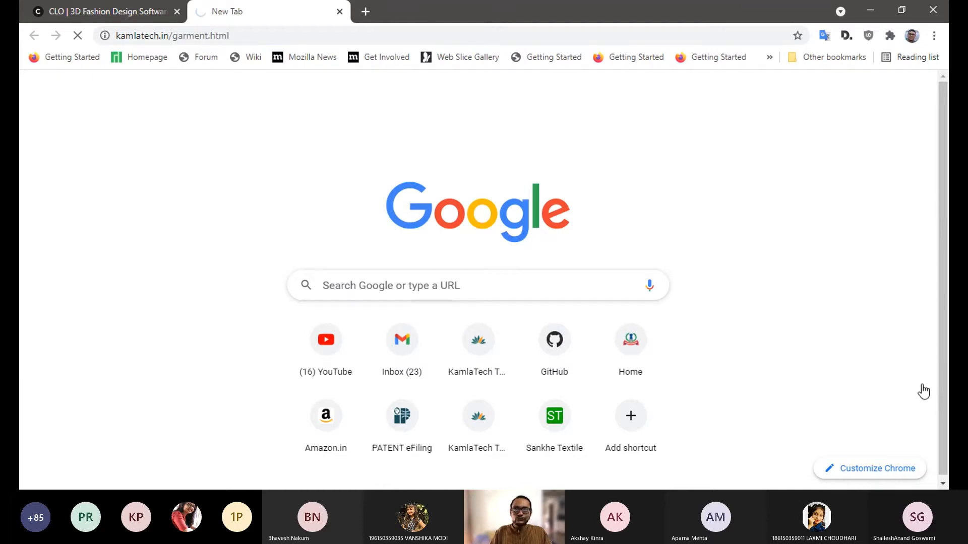
# Step: Reload the clo3d.com page and check the loading of both it and the garment page
pyautogui.click(239, 31)
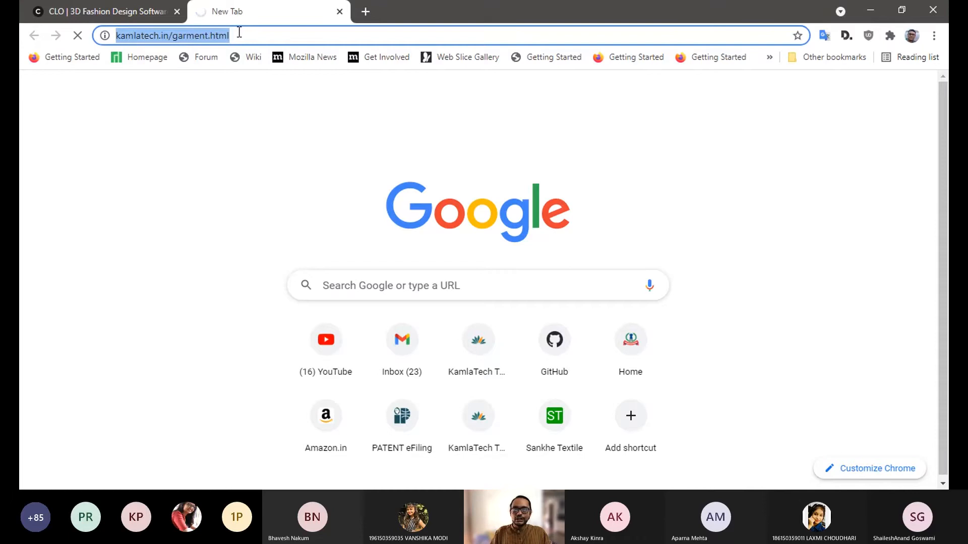
pyautogui.click(93, 11)
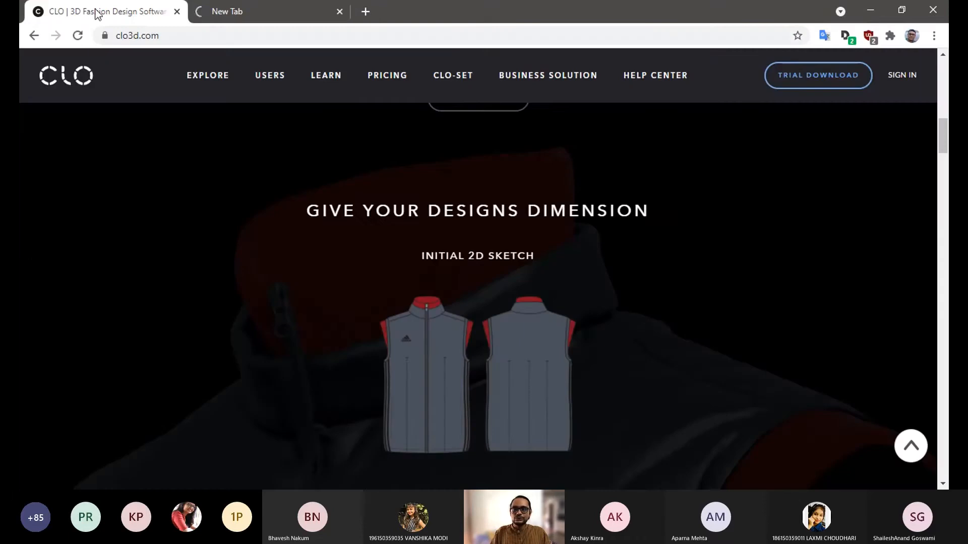
pyautogui.click(76, 37)
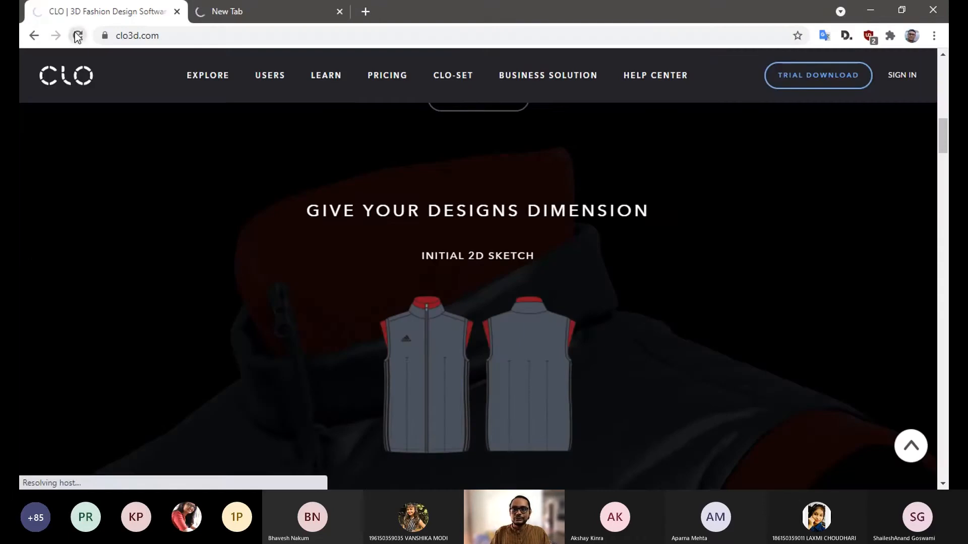
pyautogui.click(253, 13)
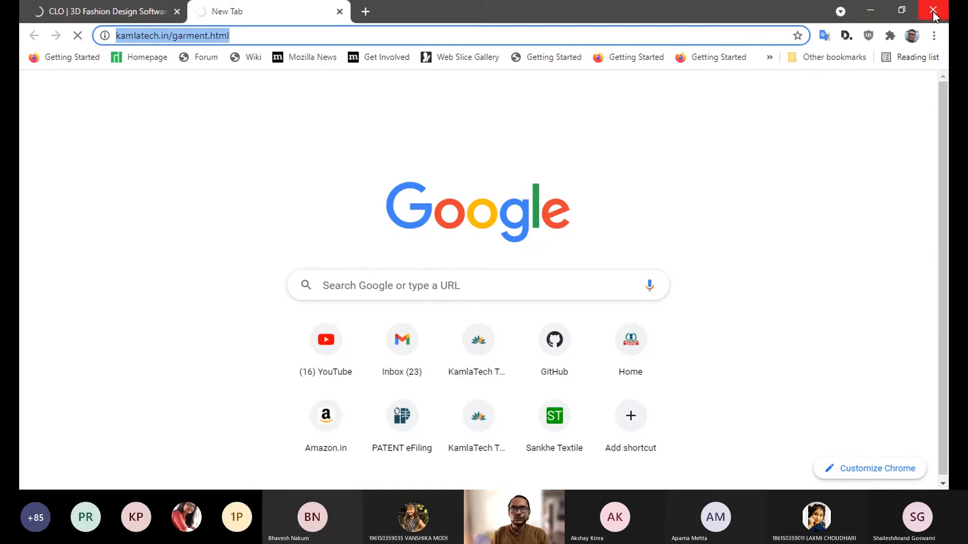
pyautogui.click(112, 13)
pyautogui.click(236, 18)
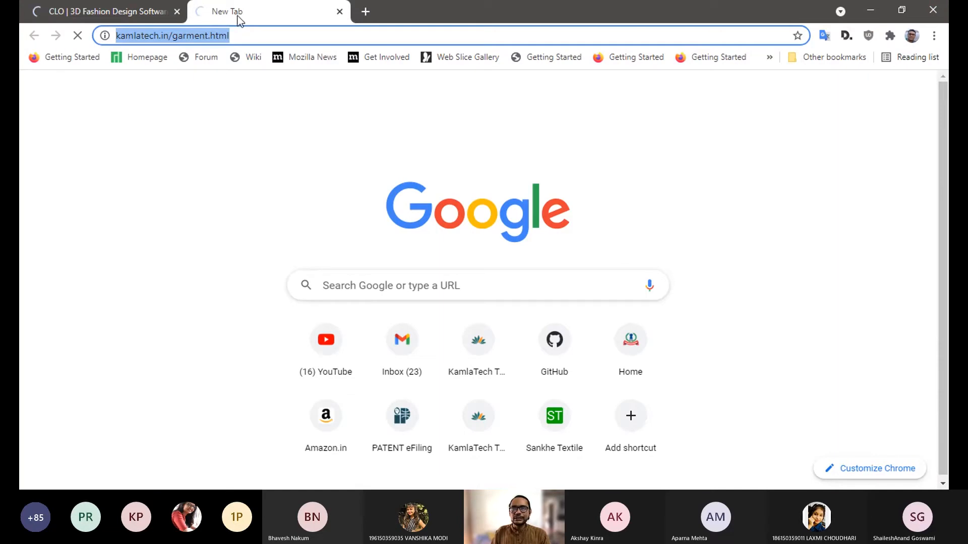